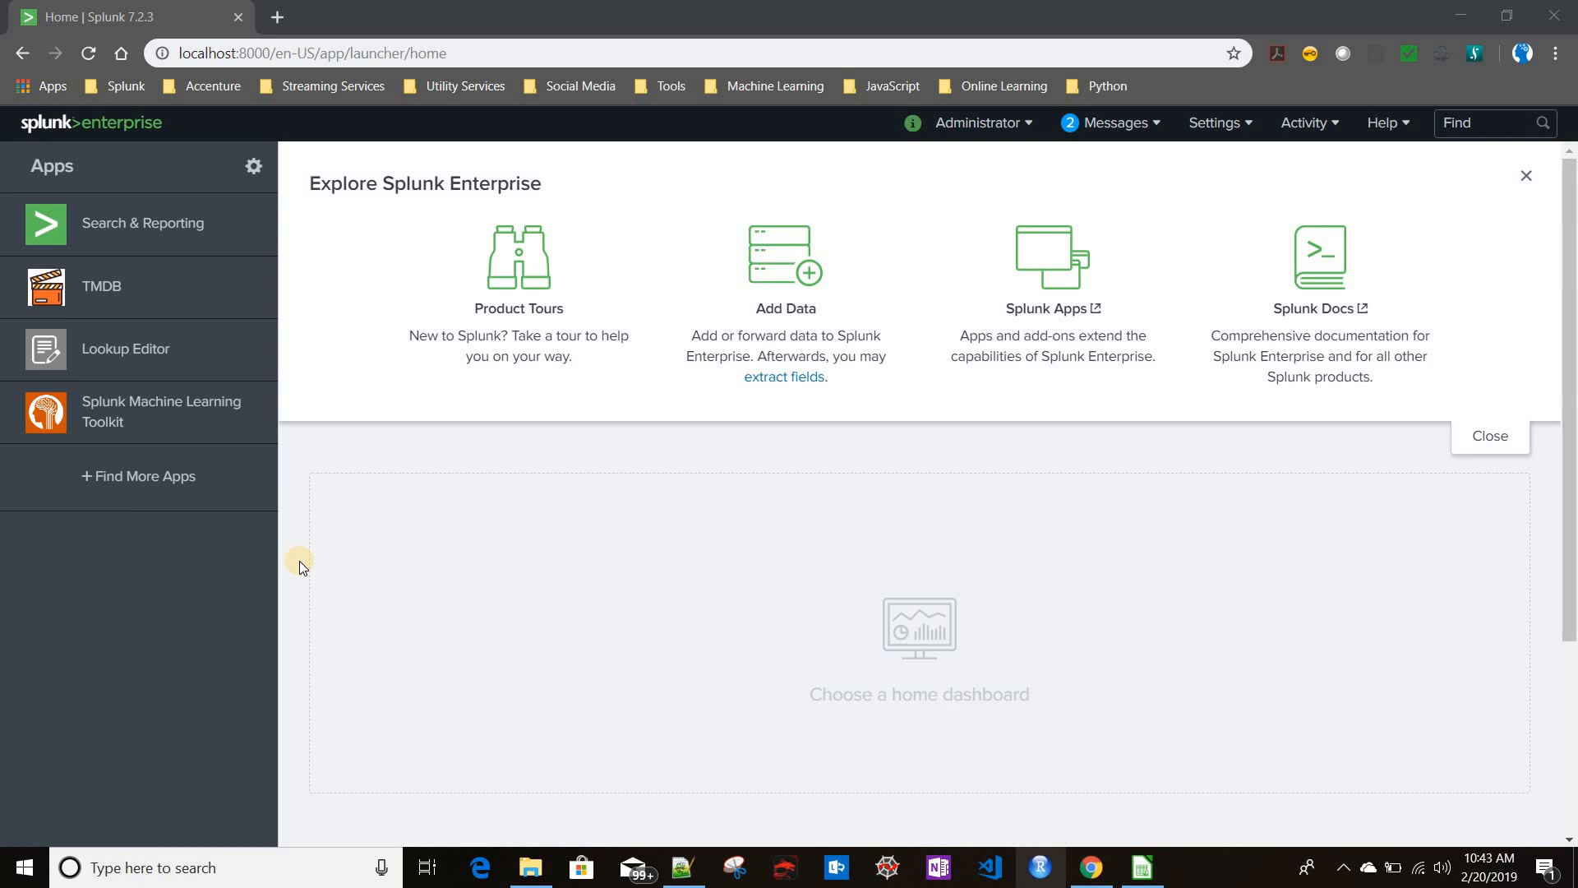
- Switch to LibreOffice Calc and examine the column headers of Admission_Predict_Ver1.1.csv, from GRE Score through Chance of Admit
click(1153, 867)
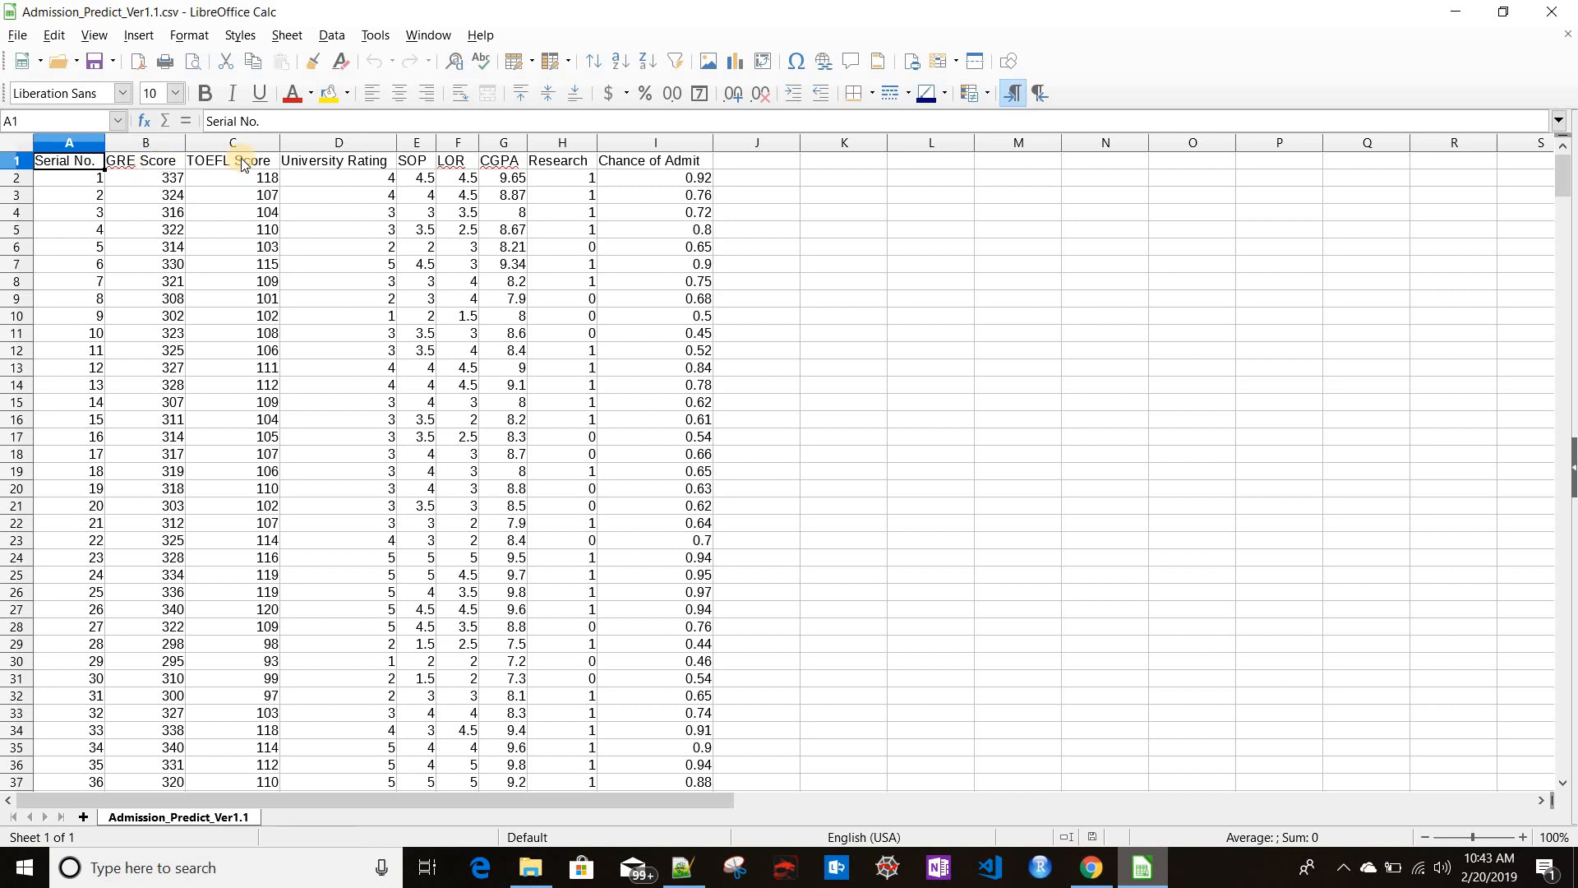
key(Right)
key(Right)
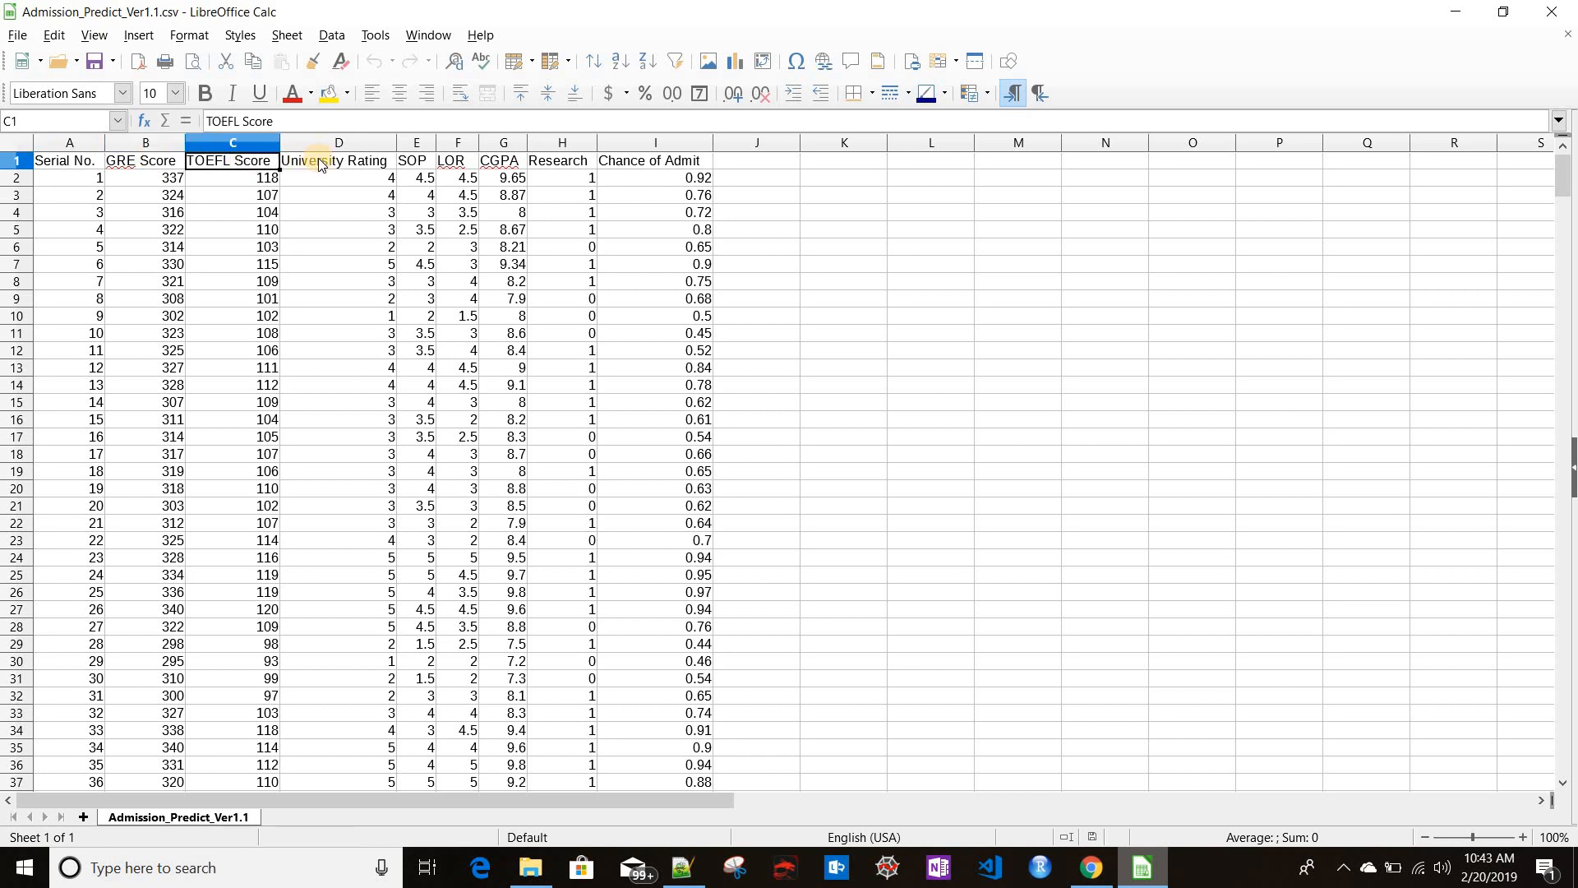
key(Right)
key(Right)
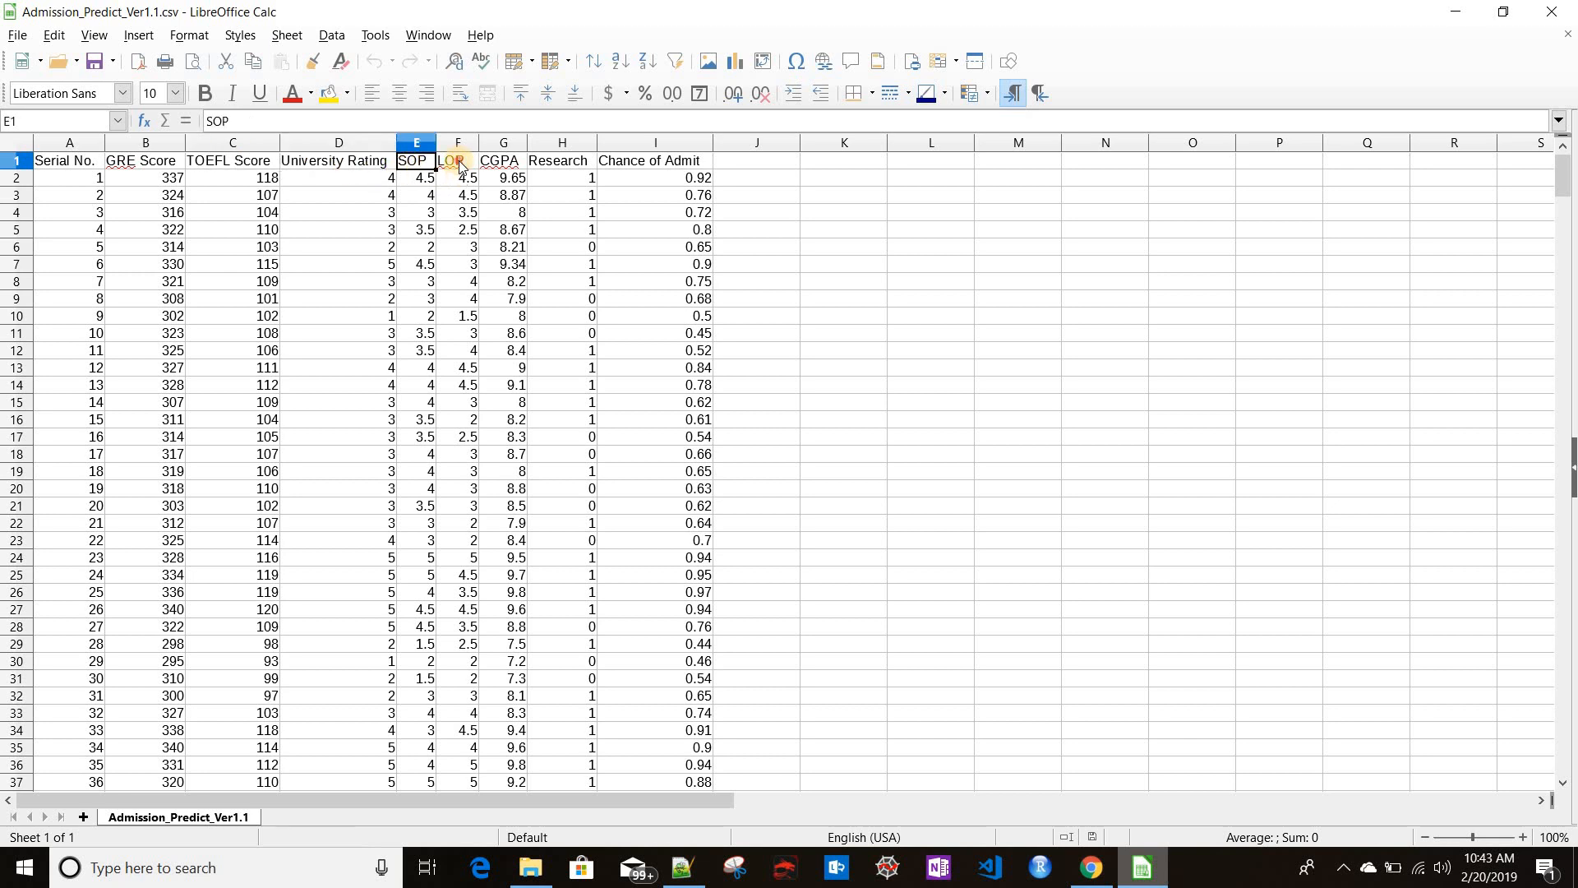
key(Right)
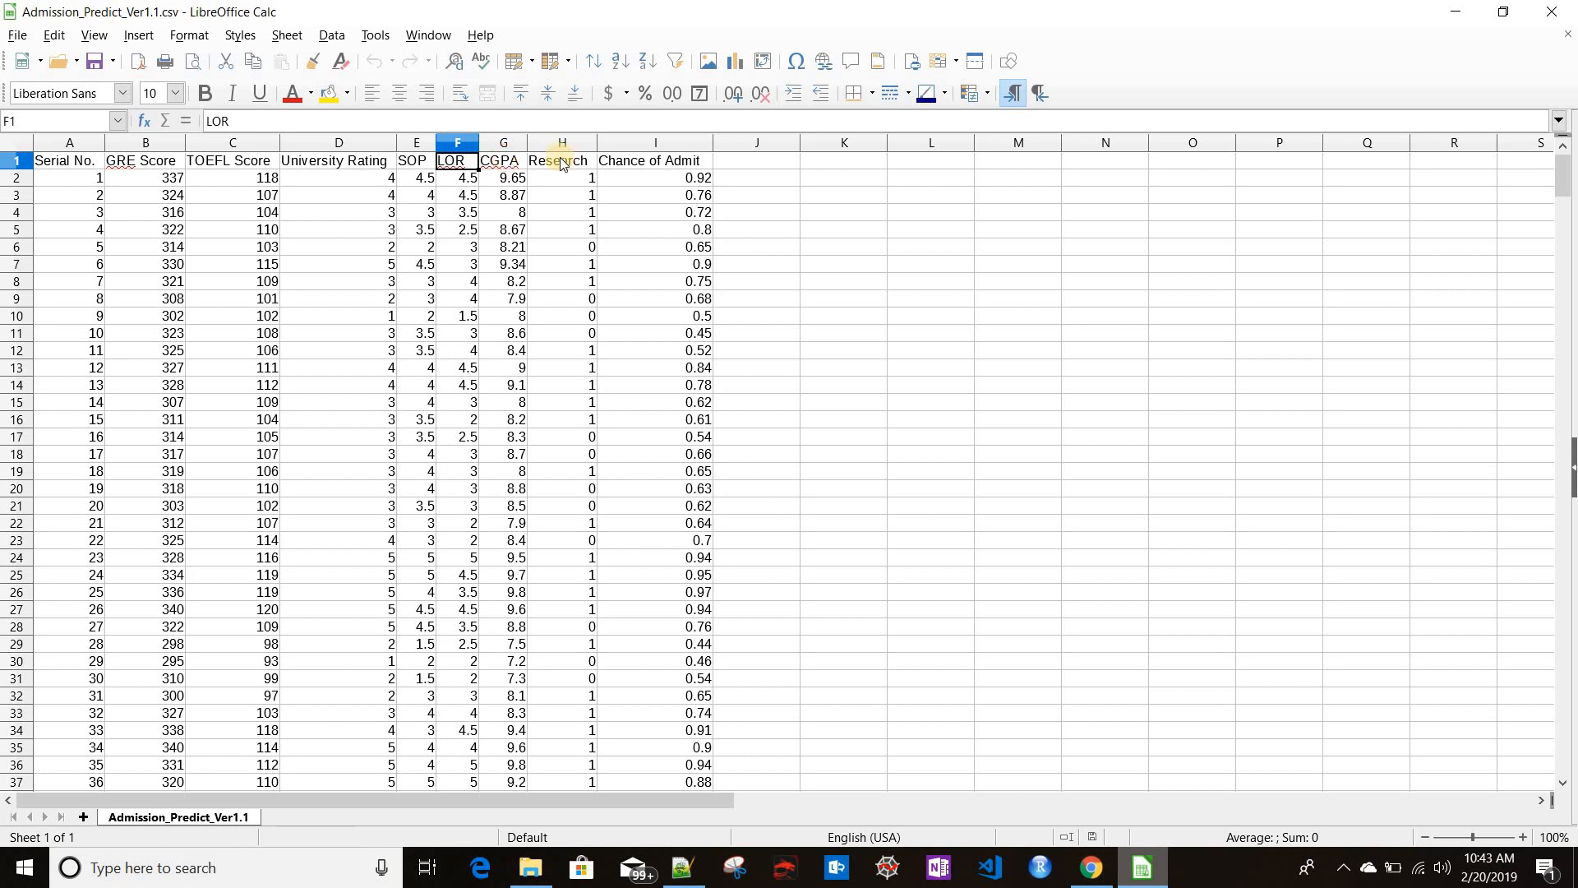
key(Right)
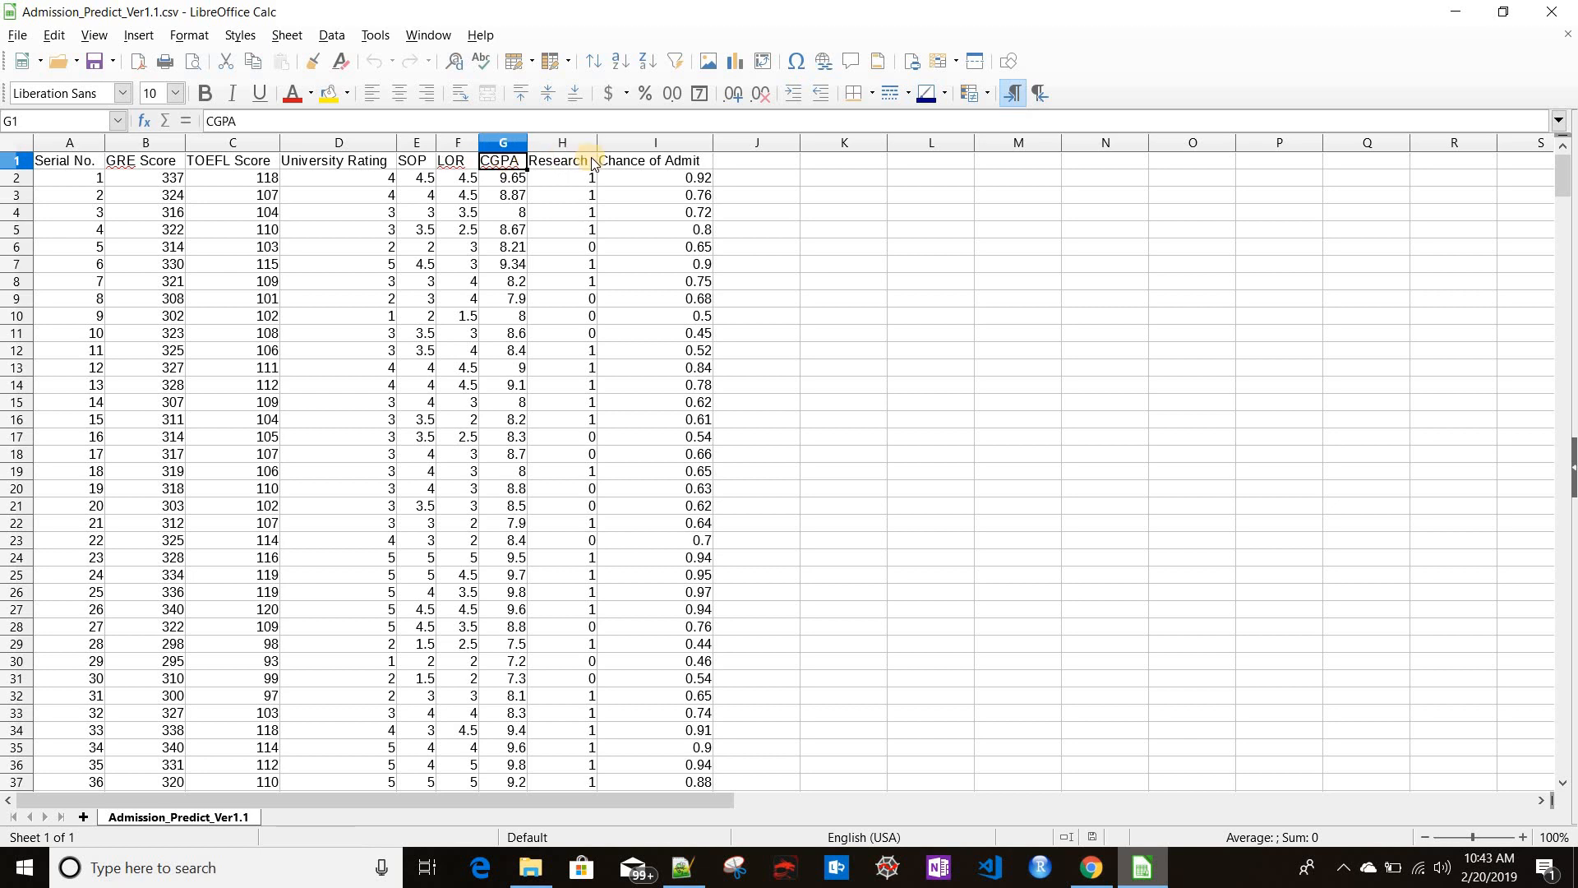
key(Right)
drag(297, 164, 131, 162)
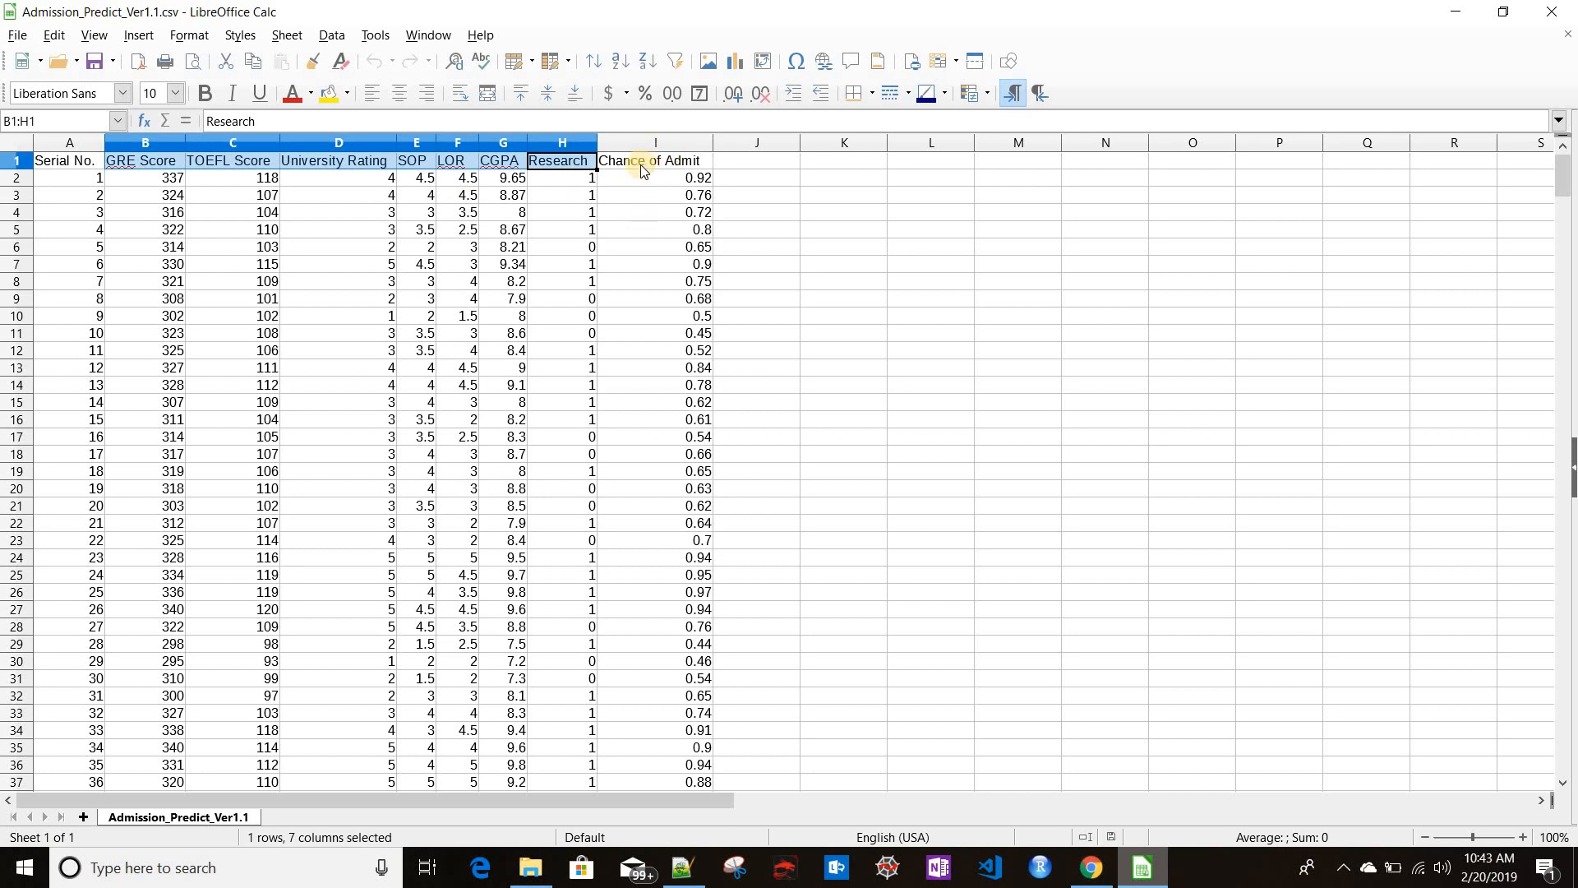
key(Right)
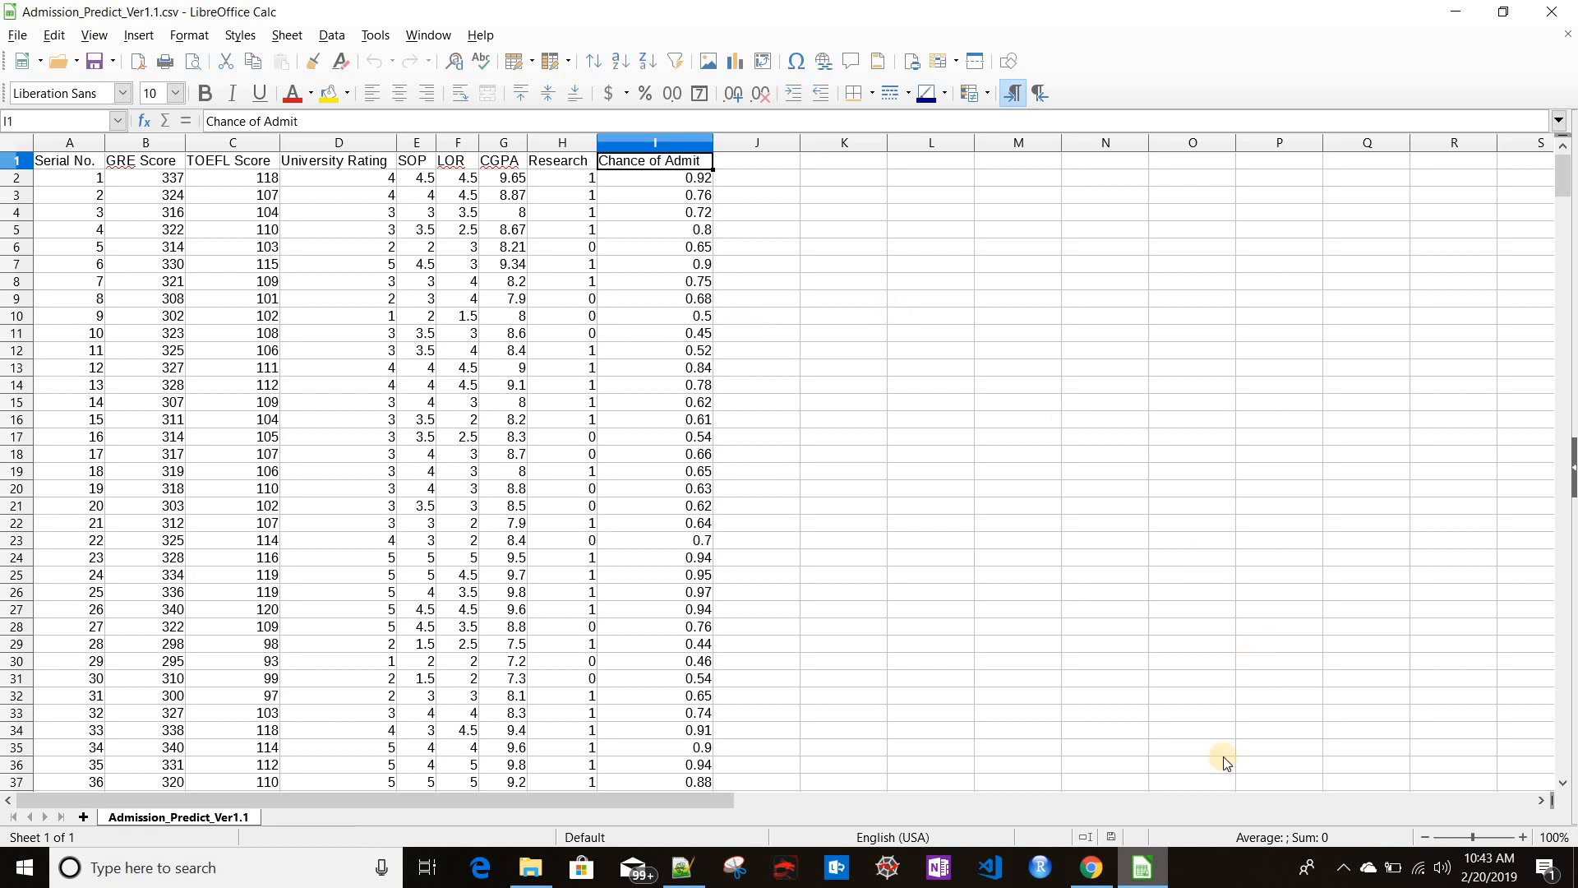
click(1145, 868)
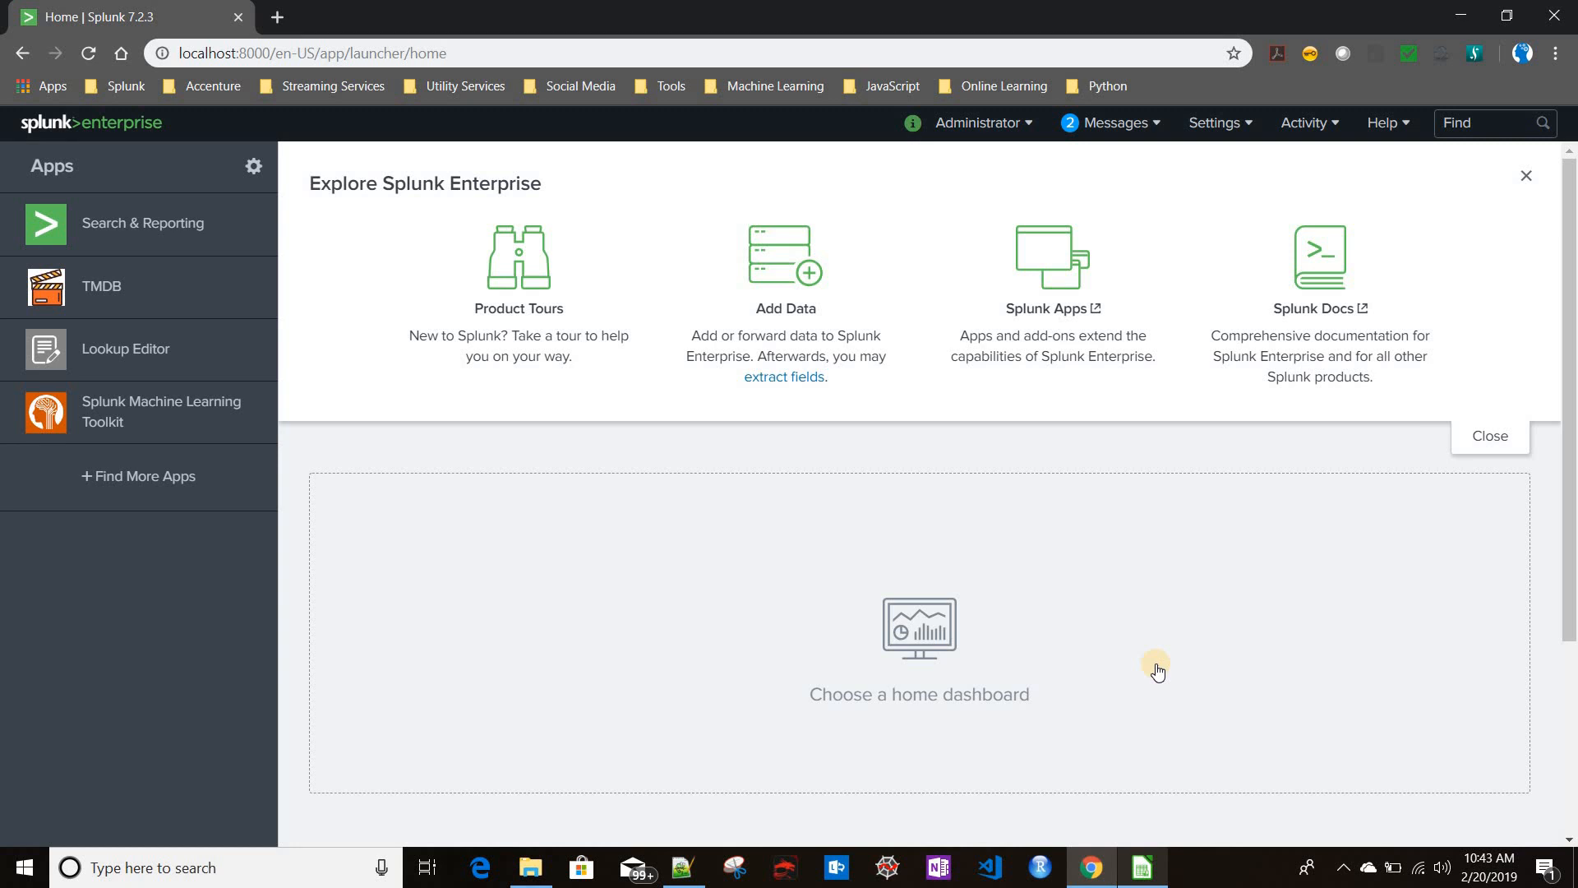
click(1144, 862)
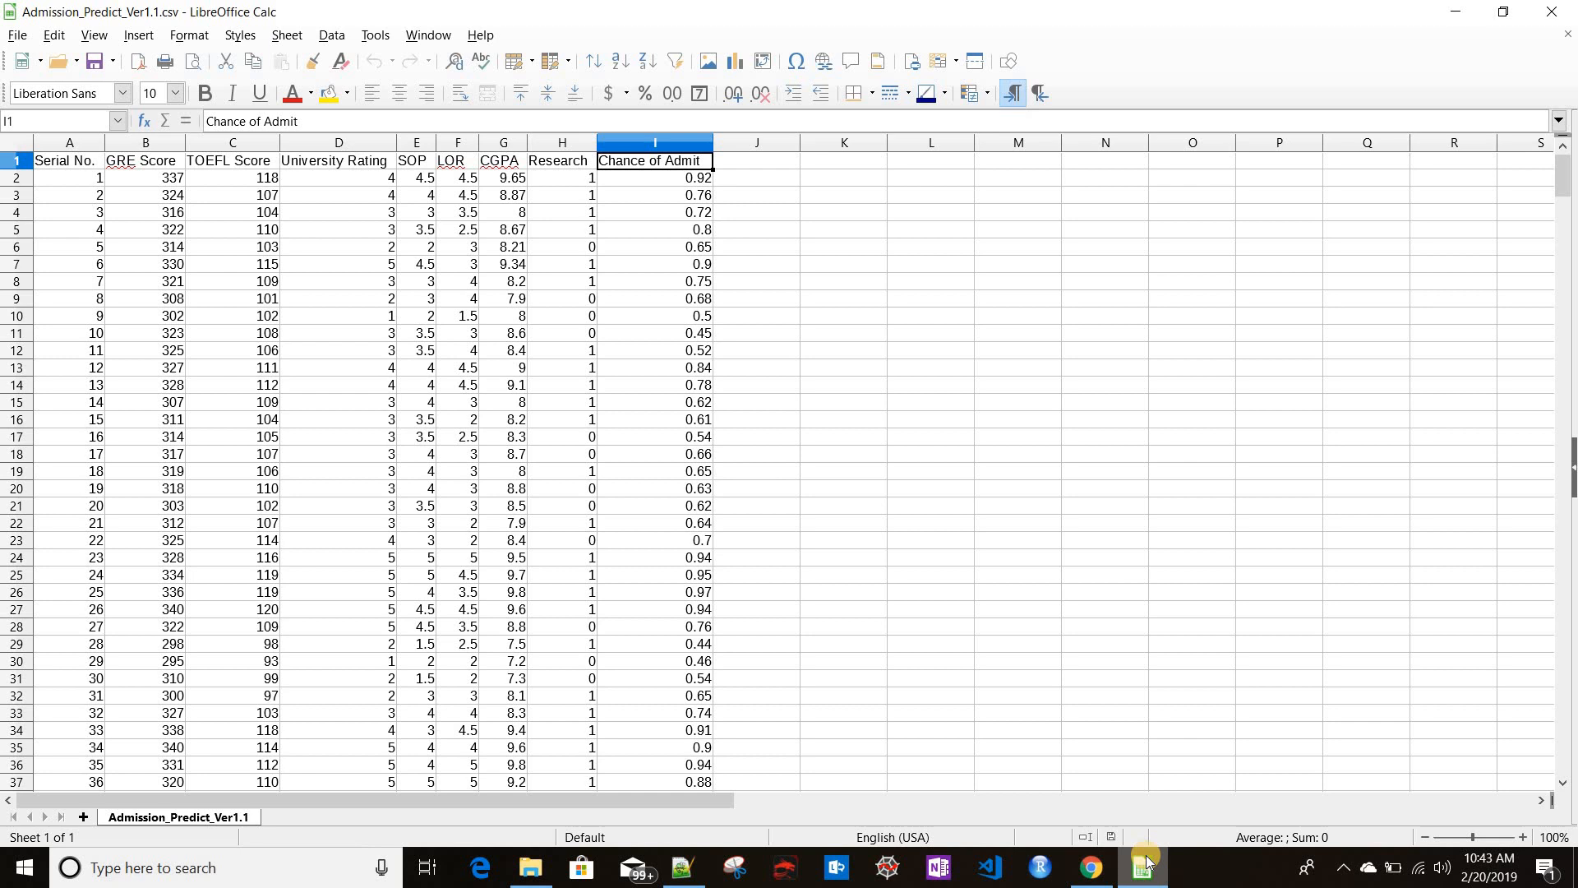
click(1145, 863)
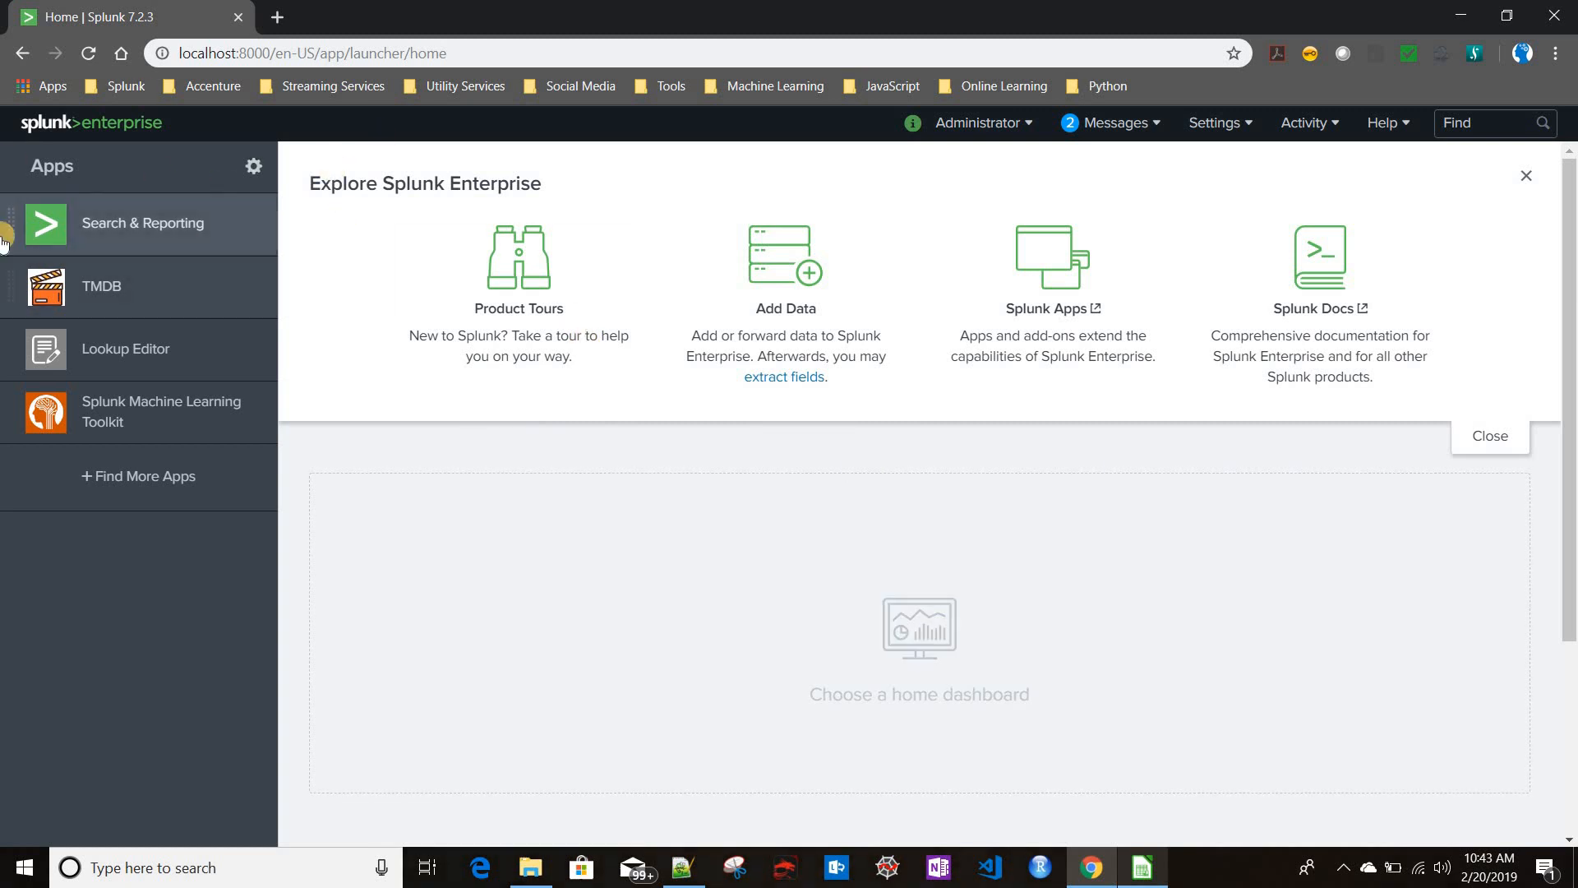
- Open the Experiments page of the Splunk Machine Learning Toolkit and start a new Predict Numeric Fields experiment
click(120, 431)
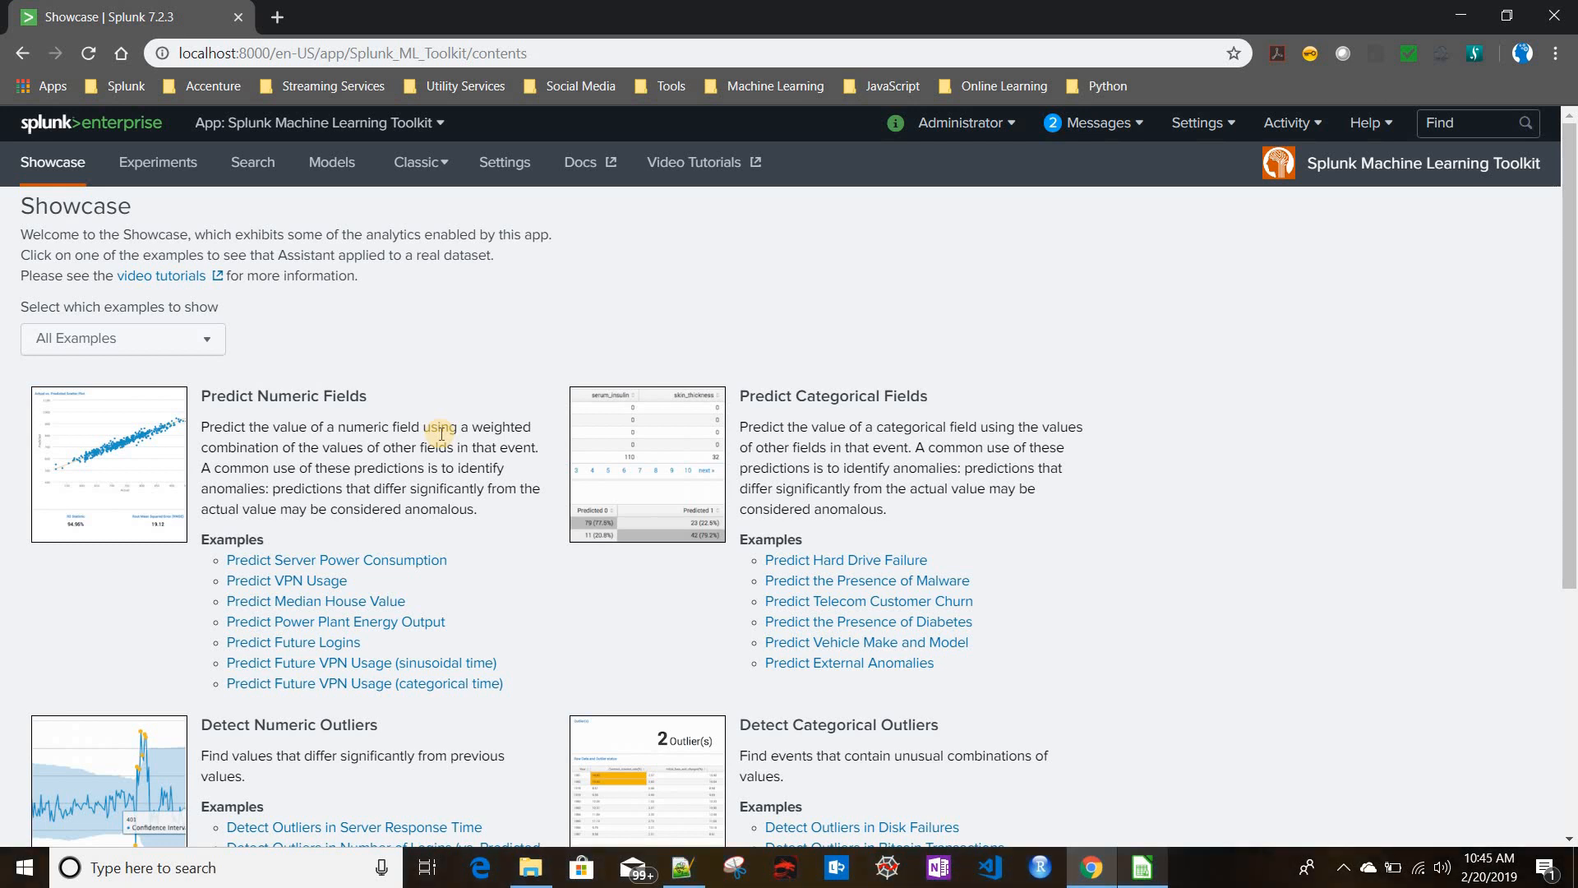
click(157, 180)
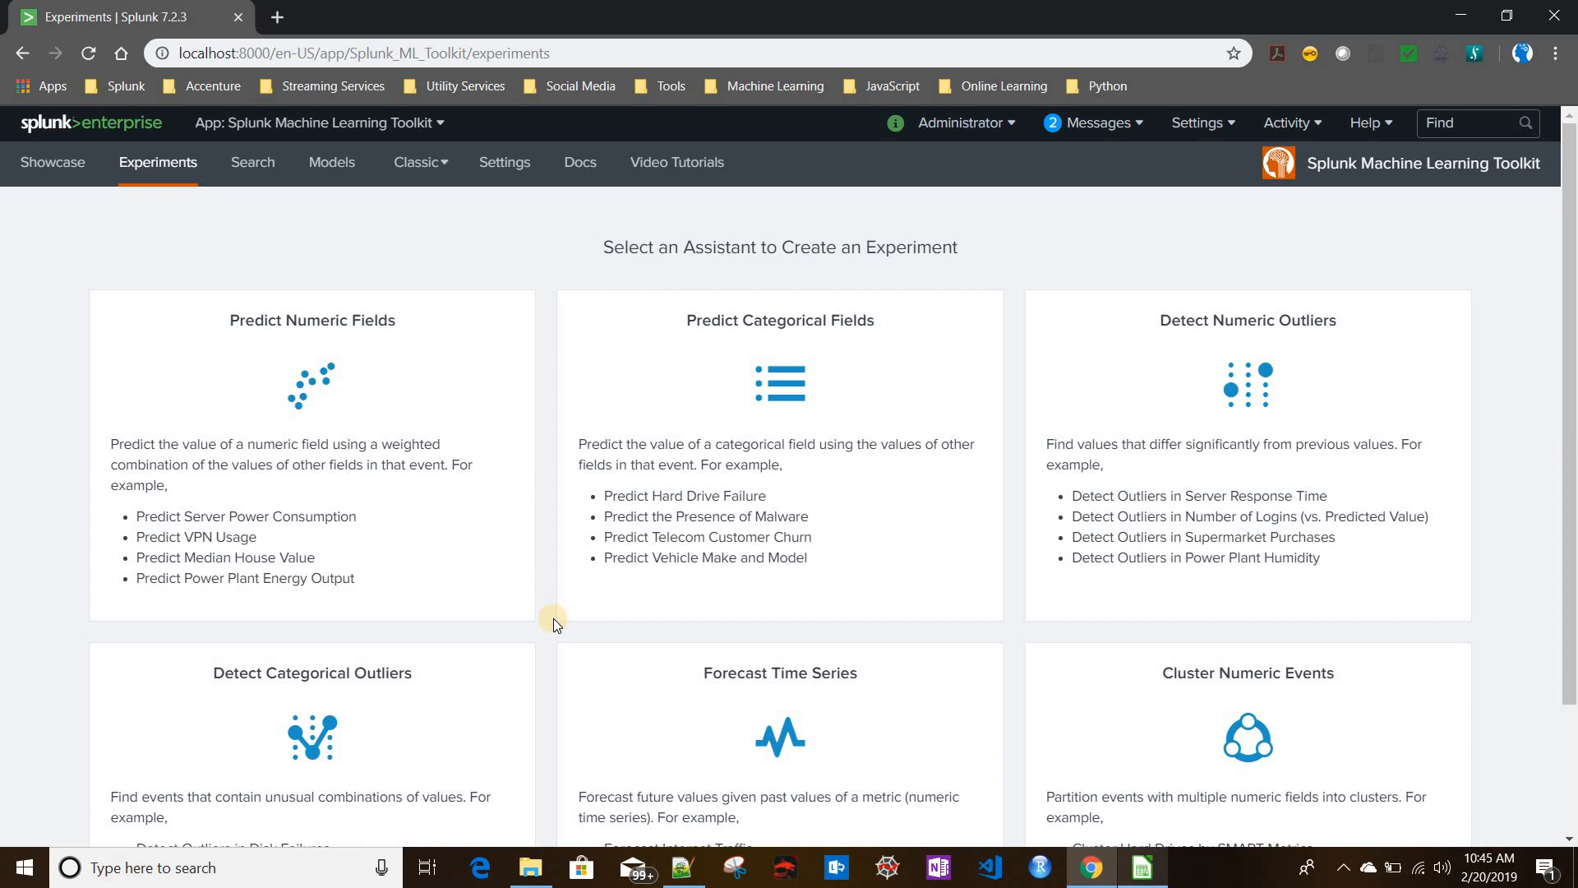
scroll(554, 618, down, 1)
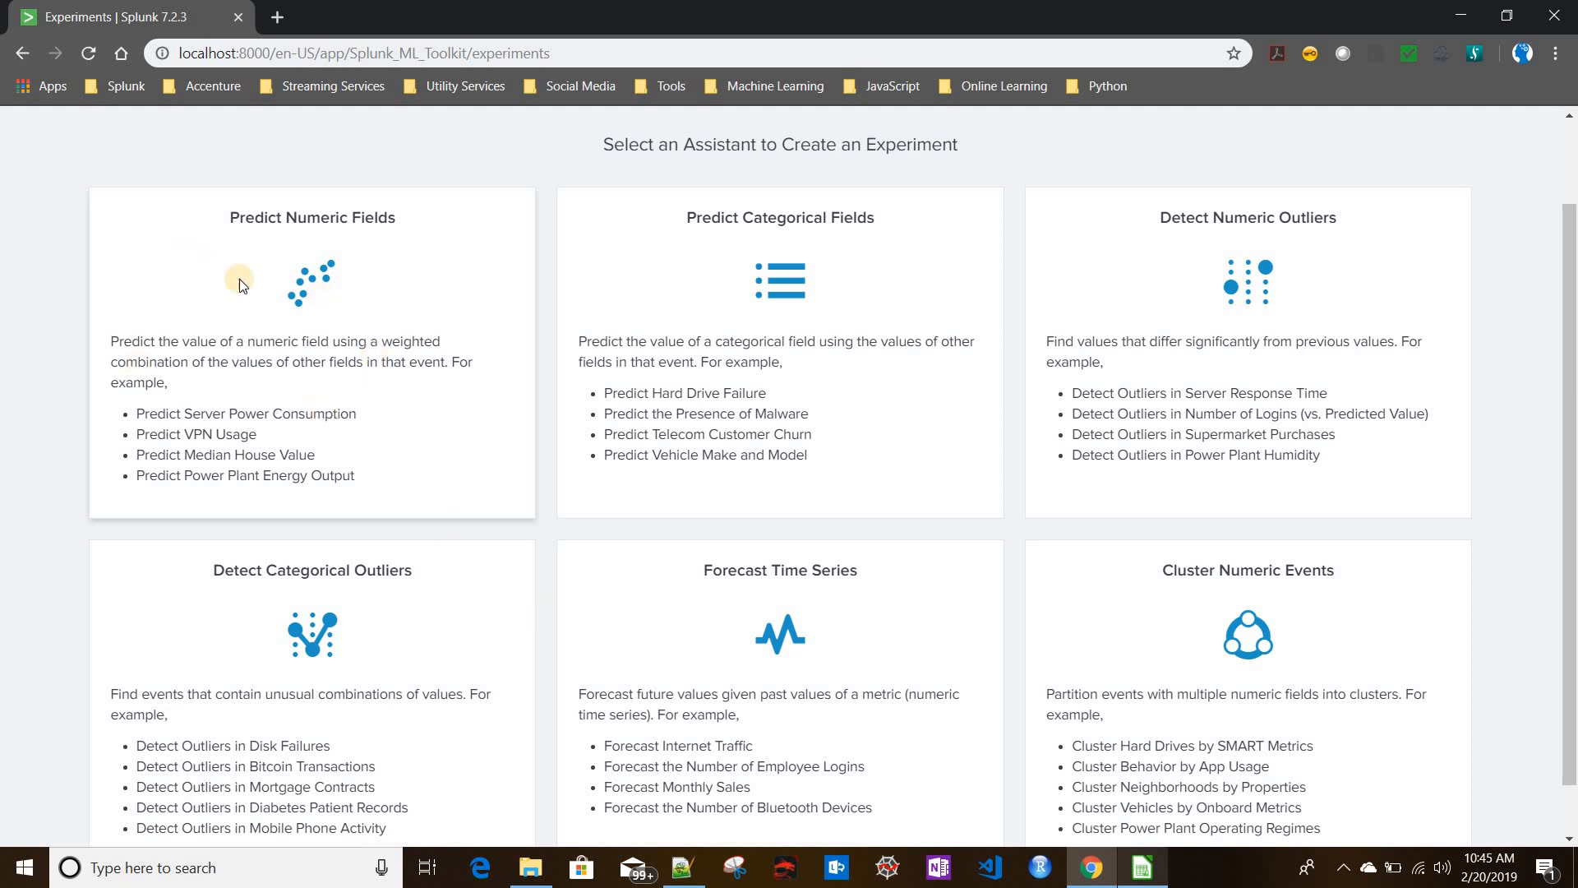
click(276, 340)
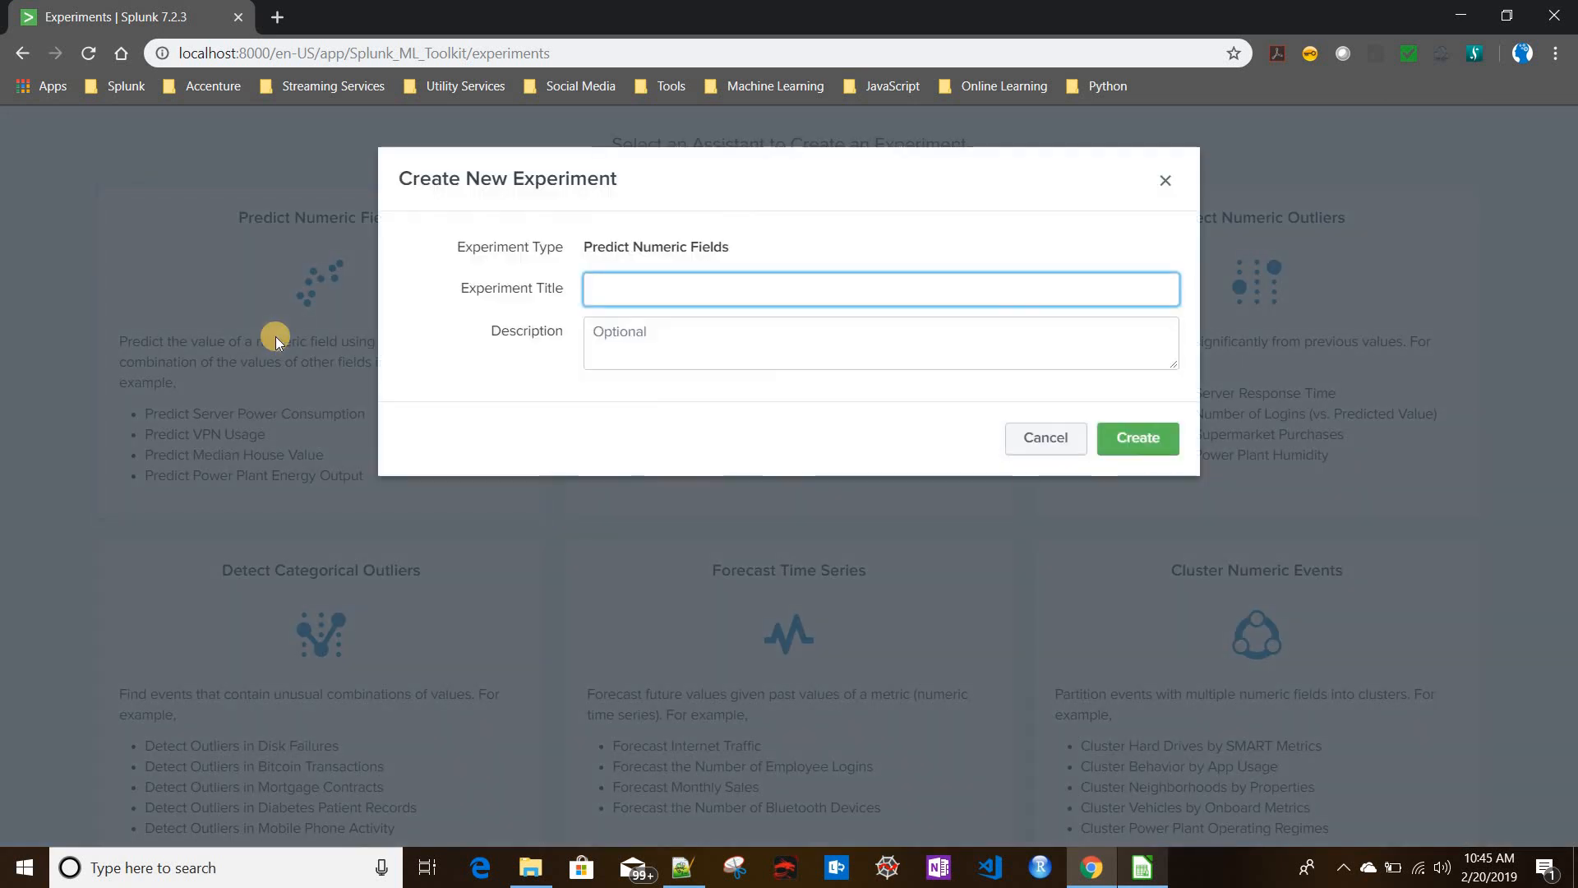
- Title the experiment "Graduate Admission Prediction" and create it without a description
key(Tab)
click(649, 291)
text(Graduate Admission Predition)
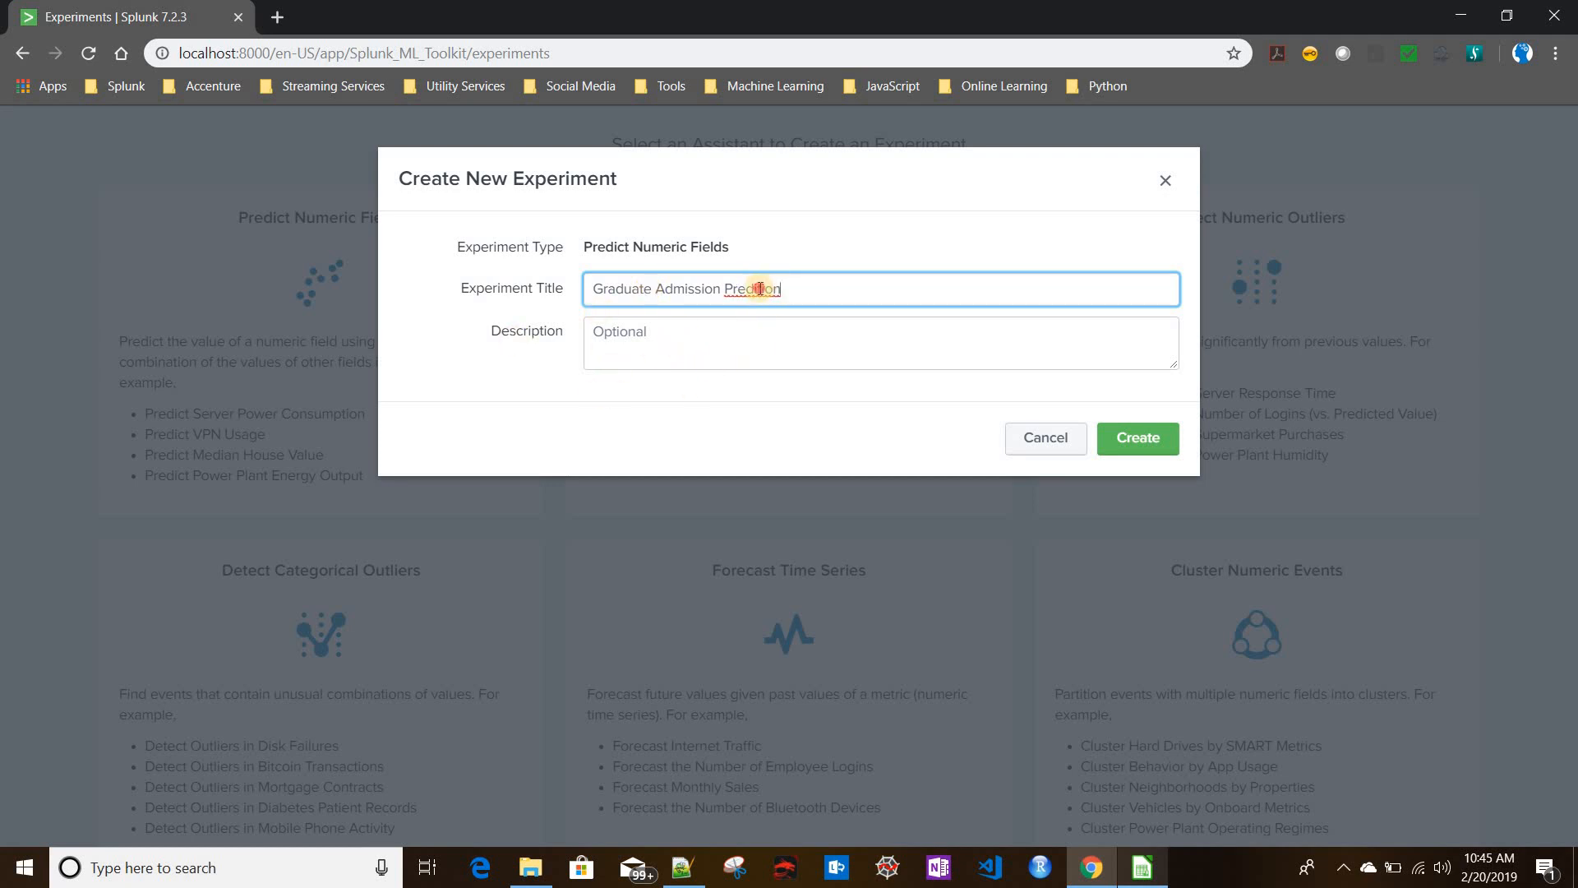
text(c)
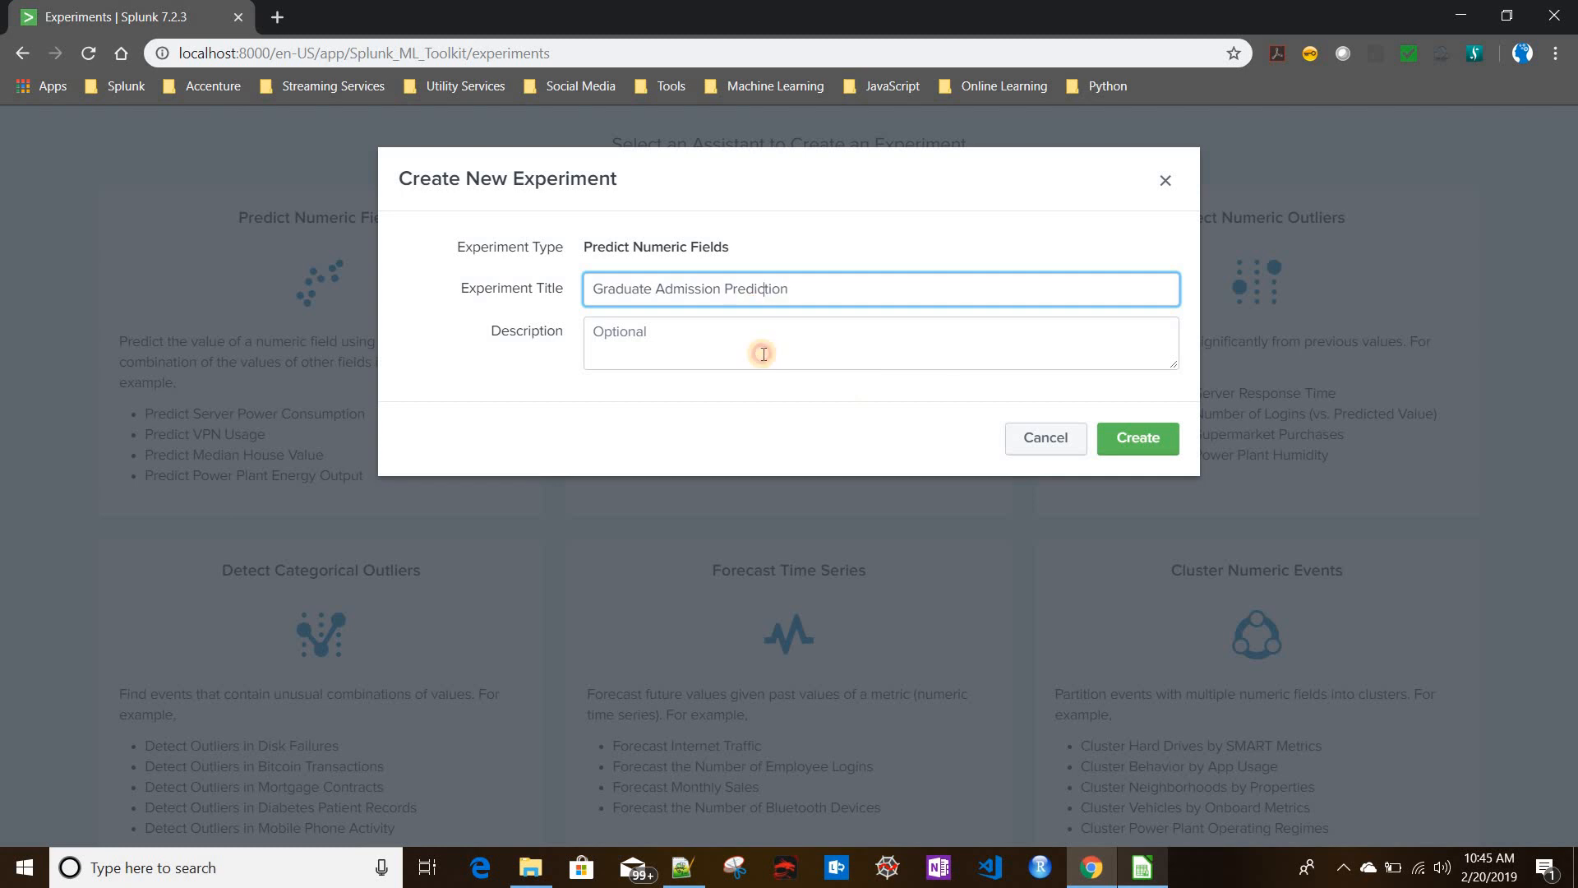
click(614, 333)
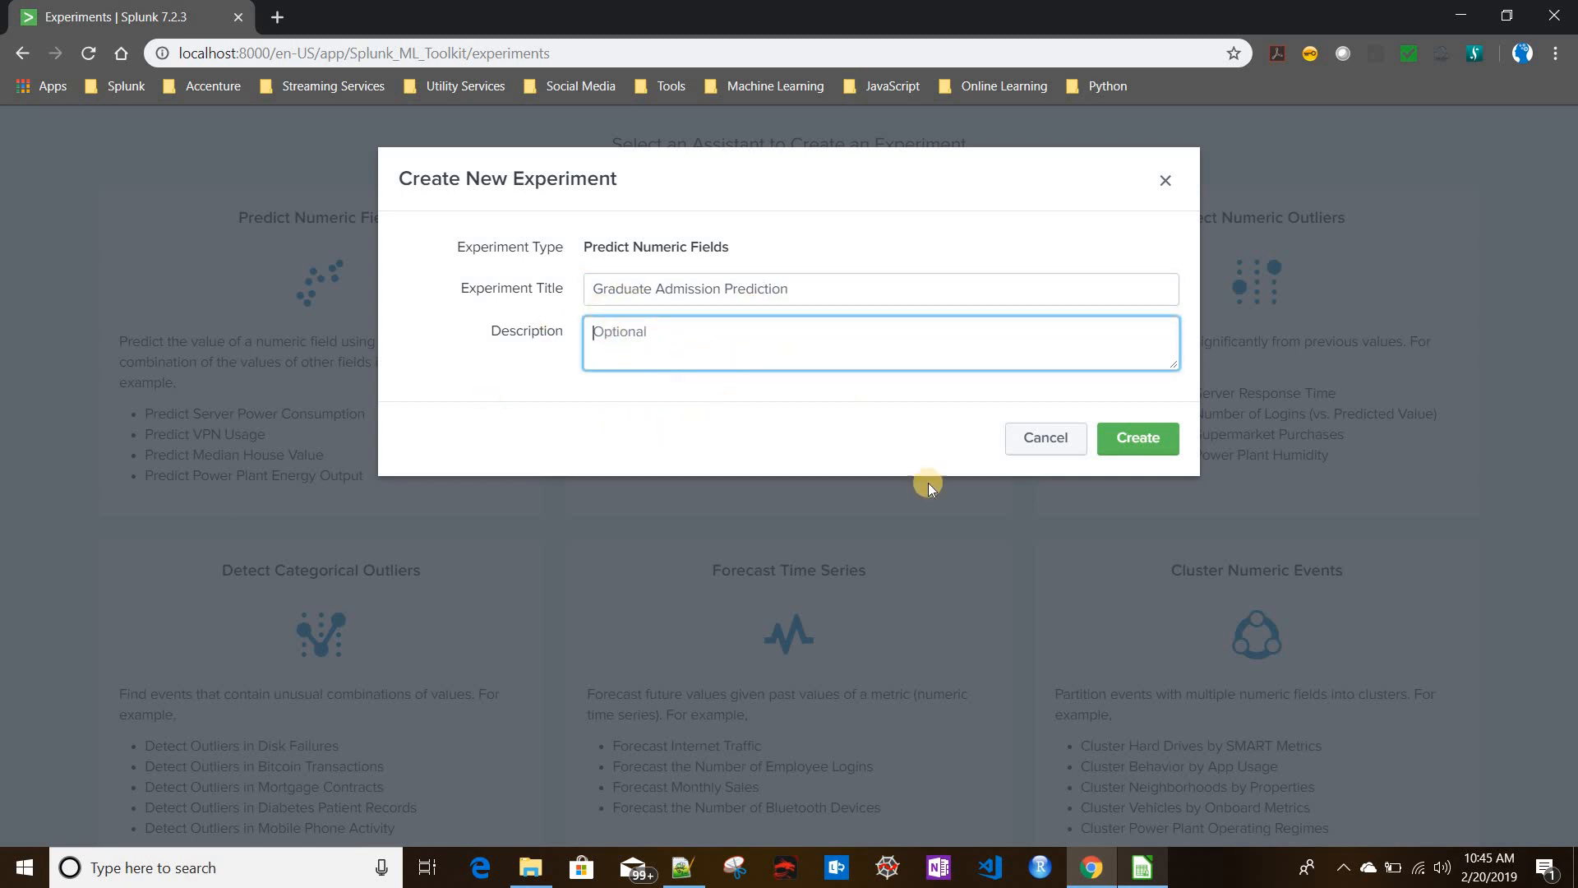
click(1145, 451)
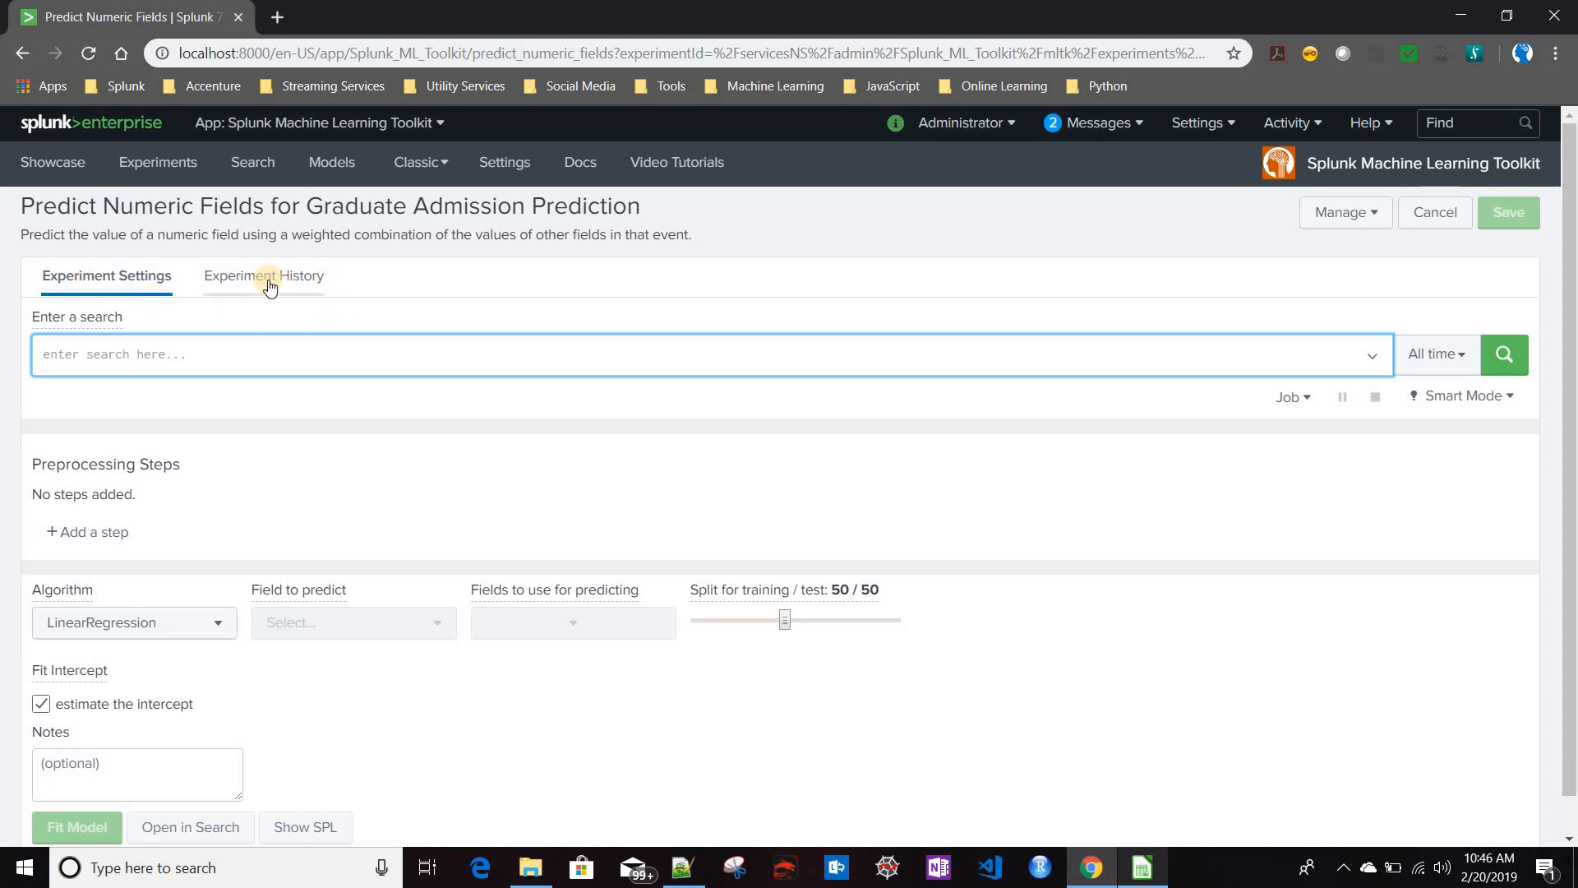
- Open the Search & Reporting app in a new browser tab, keeping the experiment page open
click(794, 465)
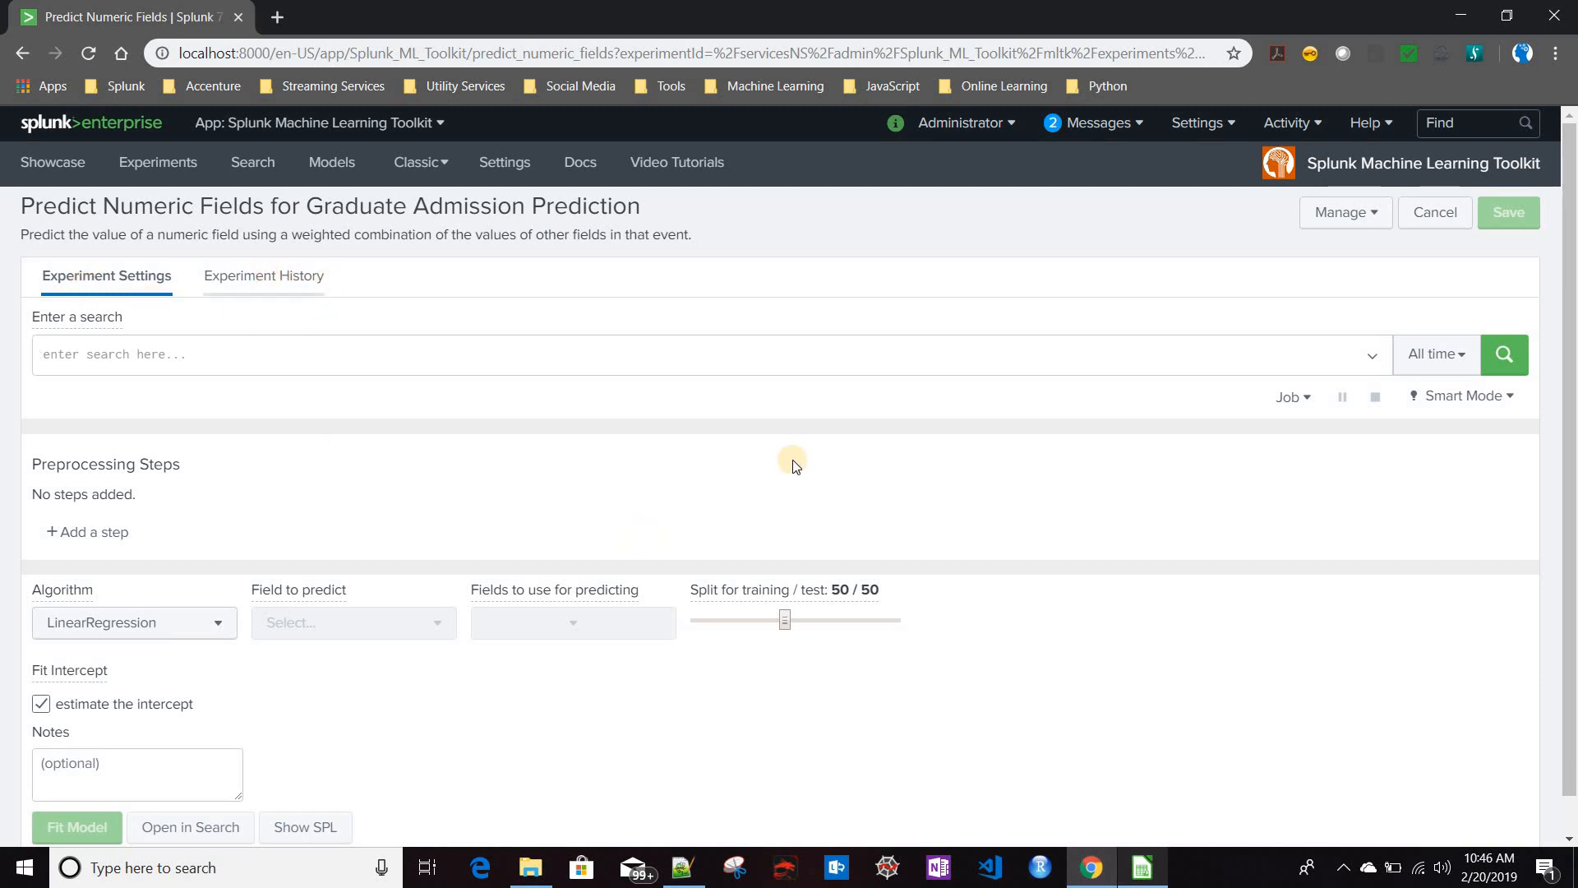
click(97, 279)
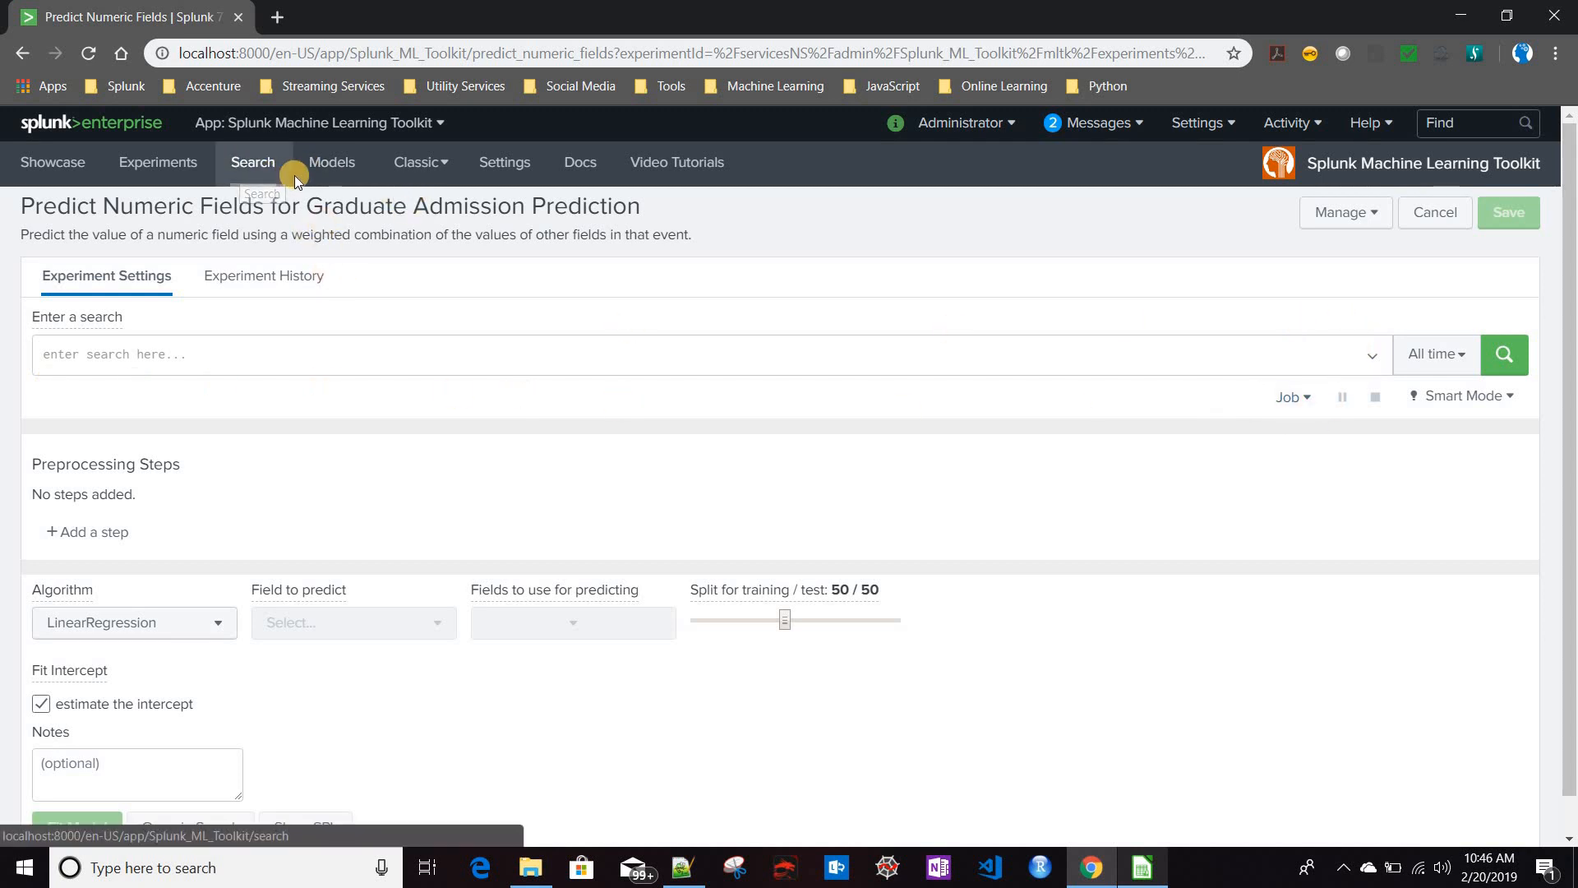
right_click(243, 166)
click(271, 122)
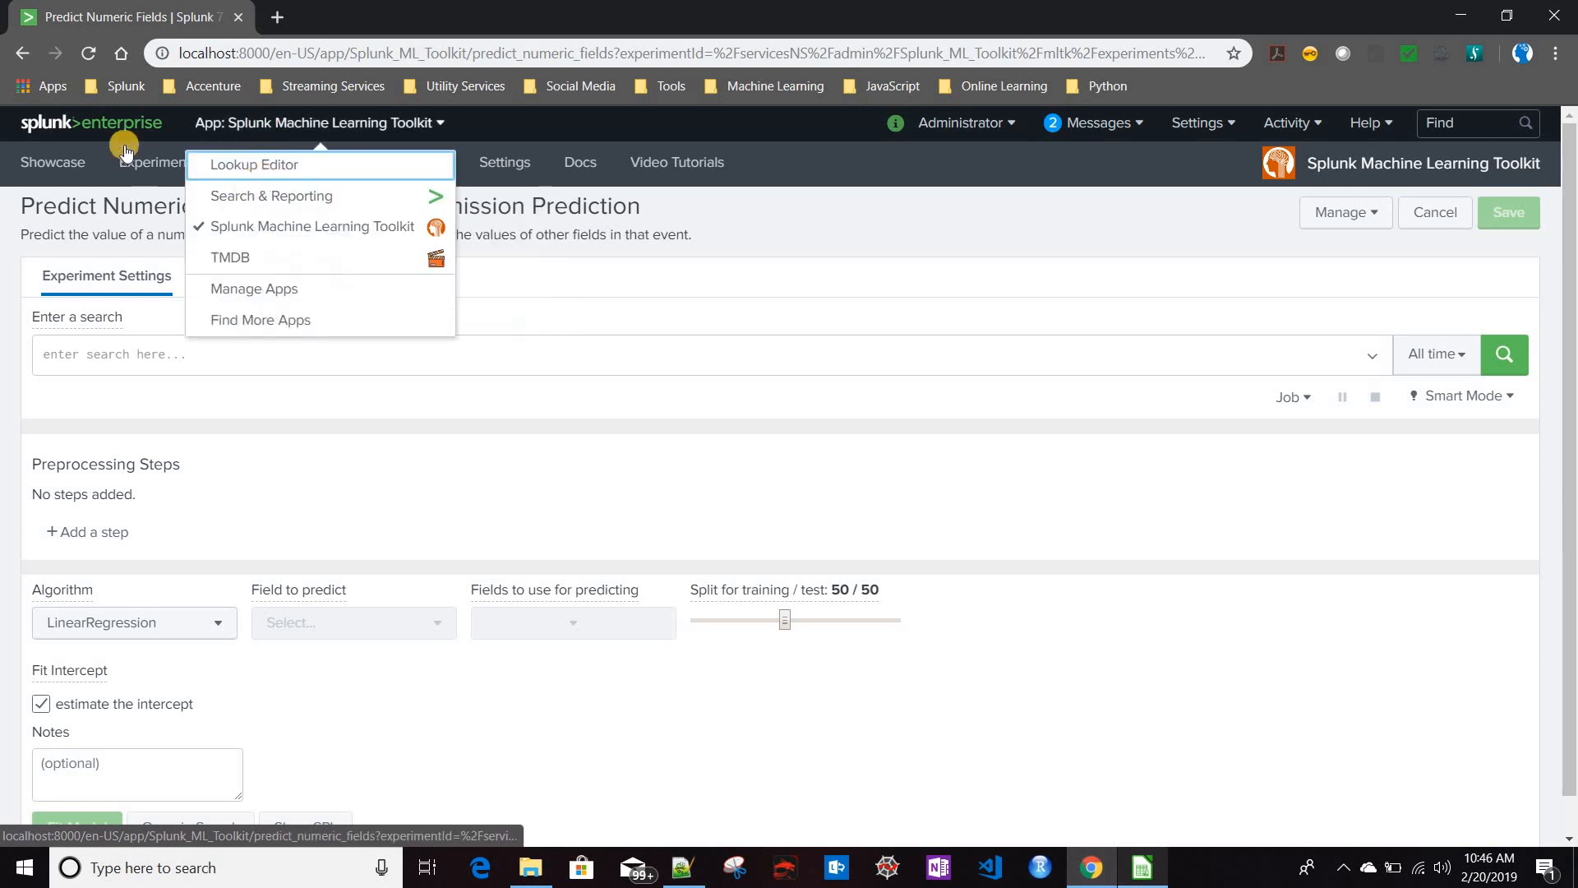
right_click(258, 198)
click(304, 214)
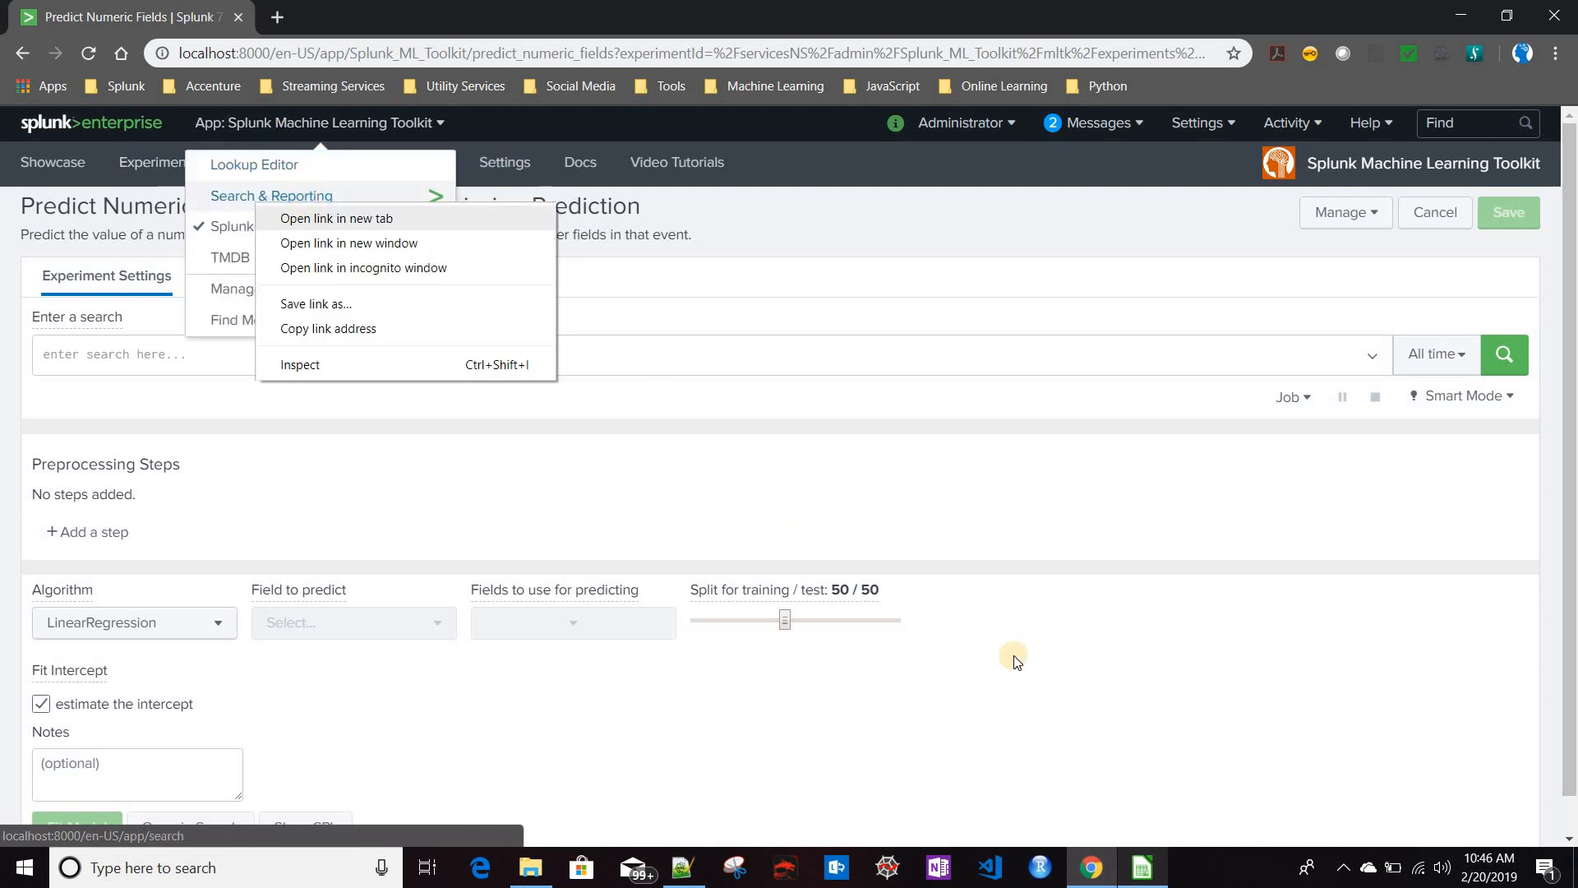
- Switch to query.txt in Notepad++ and copy the first query, index="main" with the table of score fields and "Chance of Admit"
click(1141, 872)
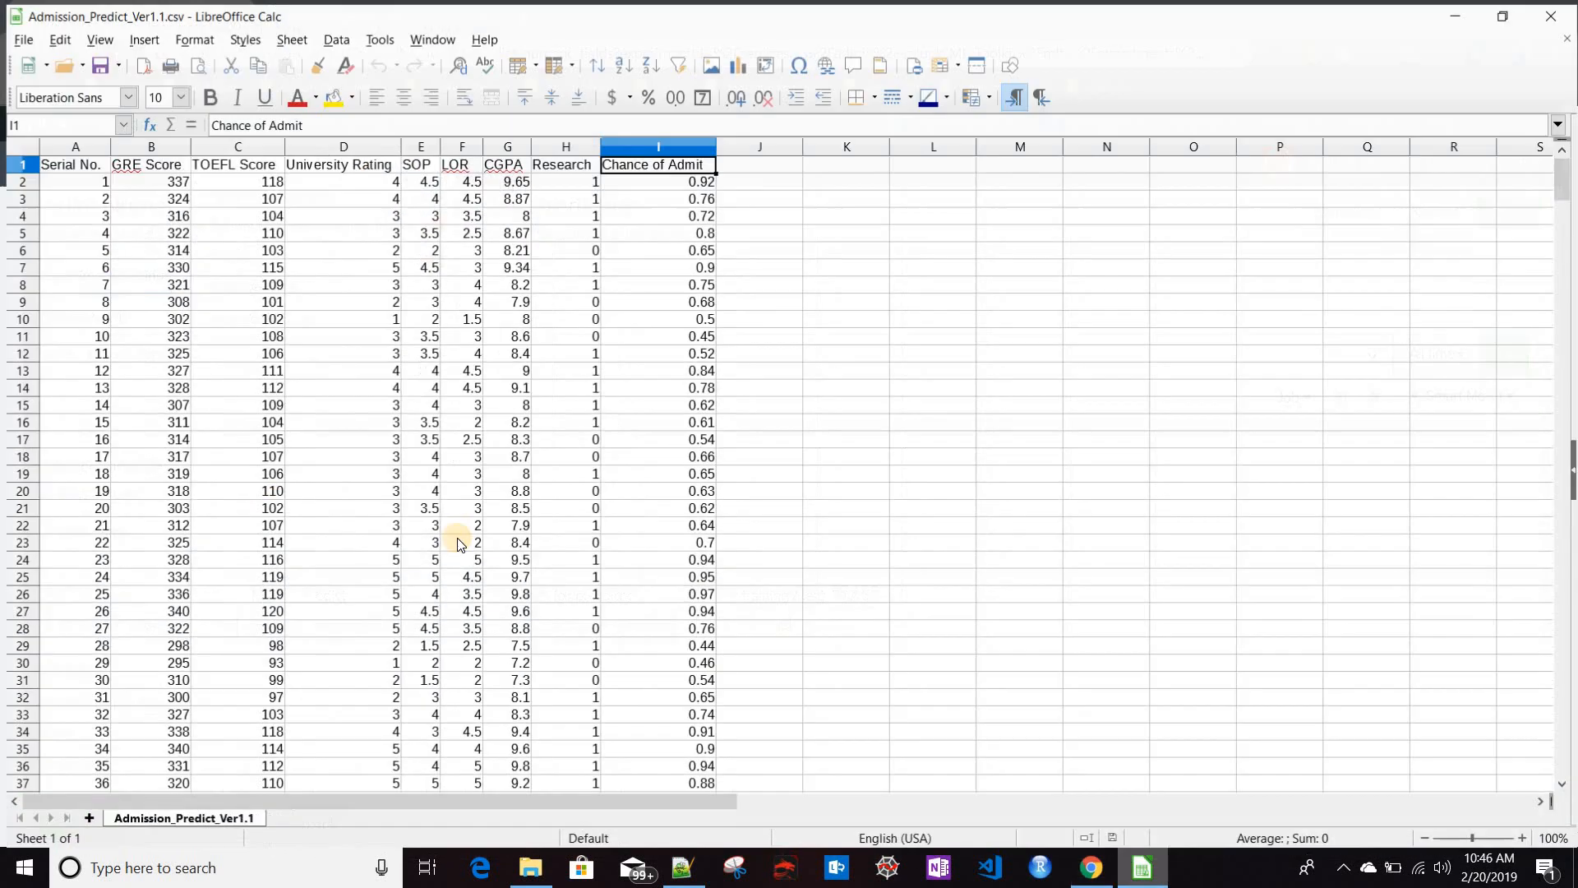
click(1159, 880)
click(350, 18)
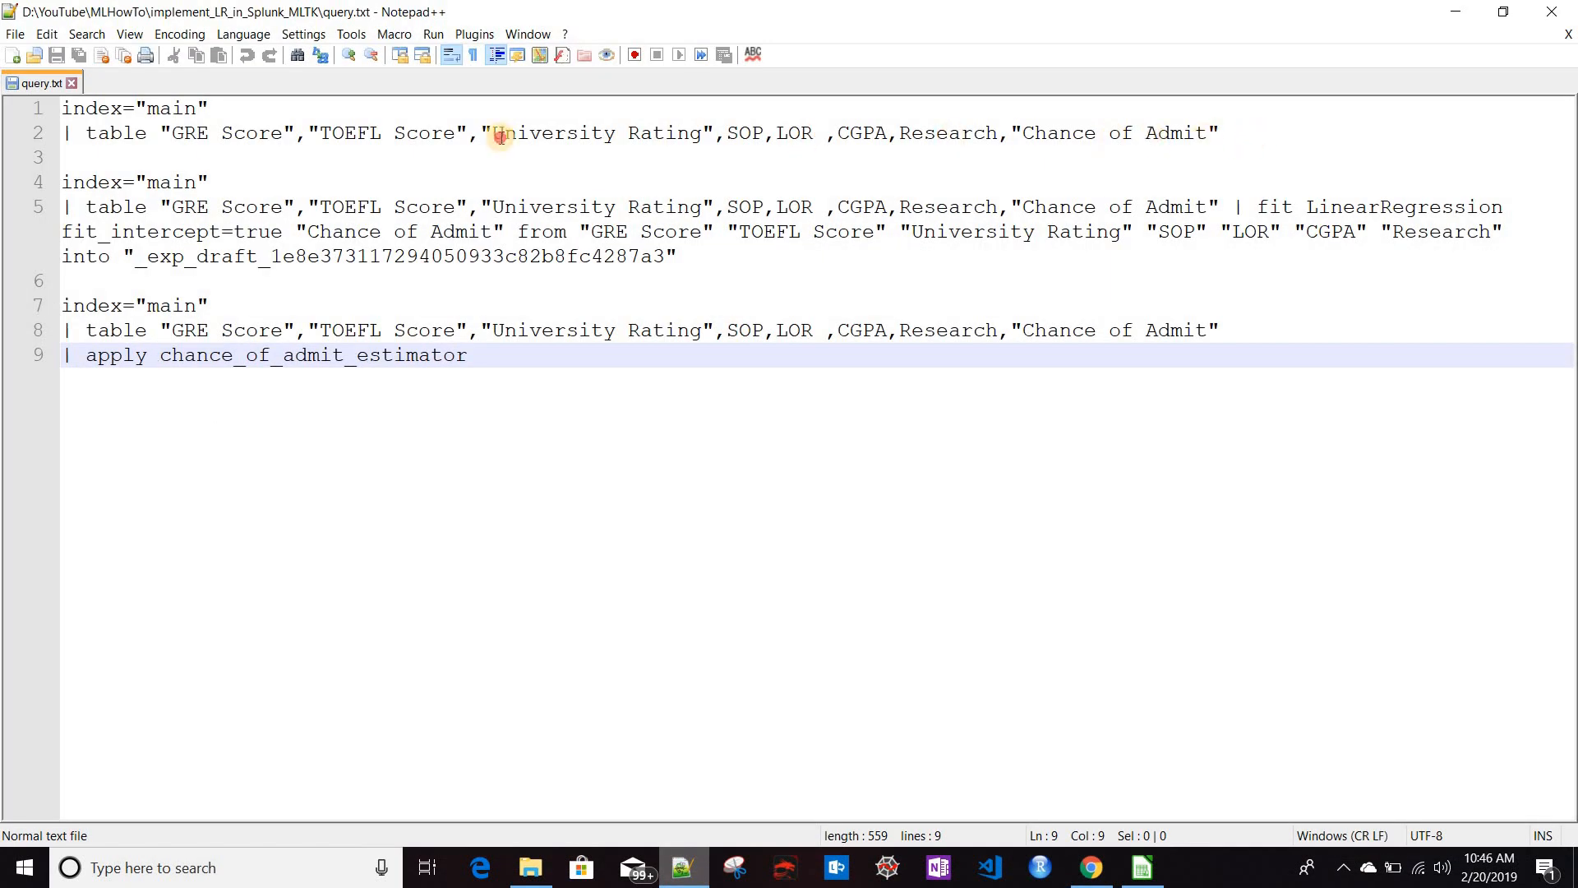
drag(1072, 132, 1220, 132)
drag(4, 129, 4, 119)
key(ctrl+c)
- Switch back to Splunk, paste the copied query into the search and run it over All time
key(alt+Tab)
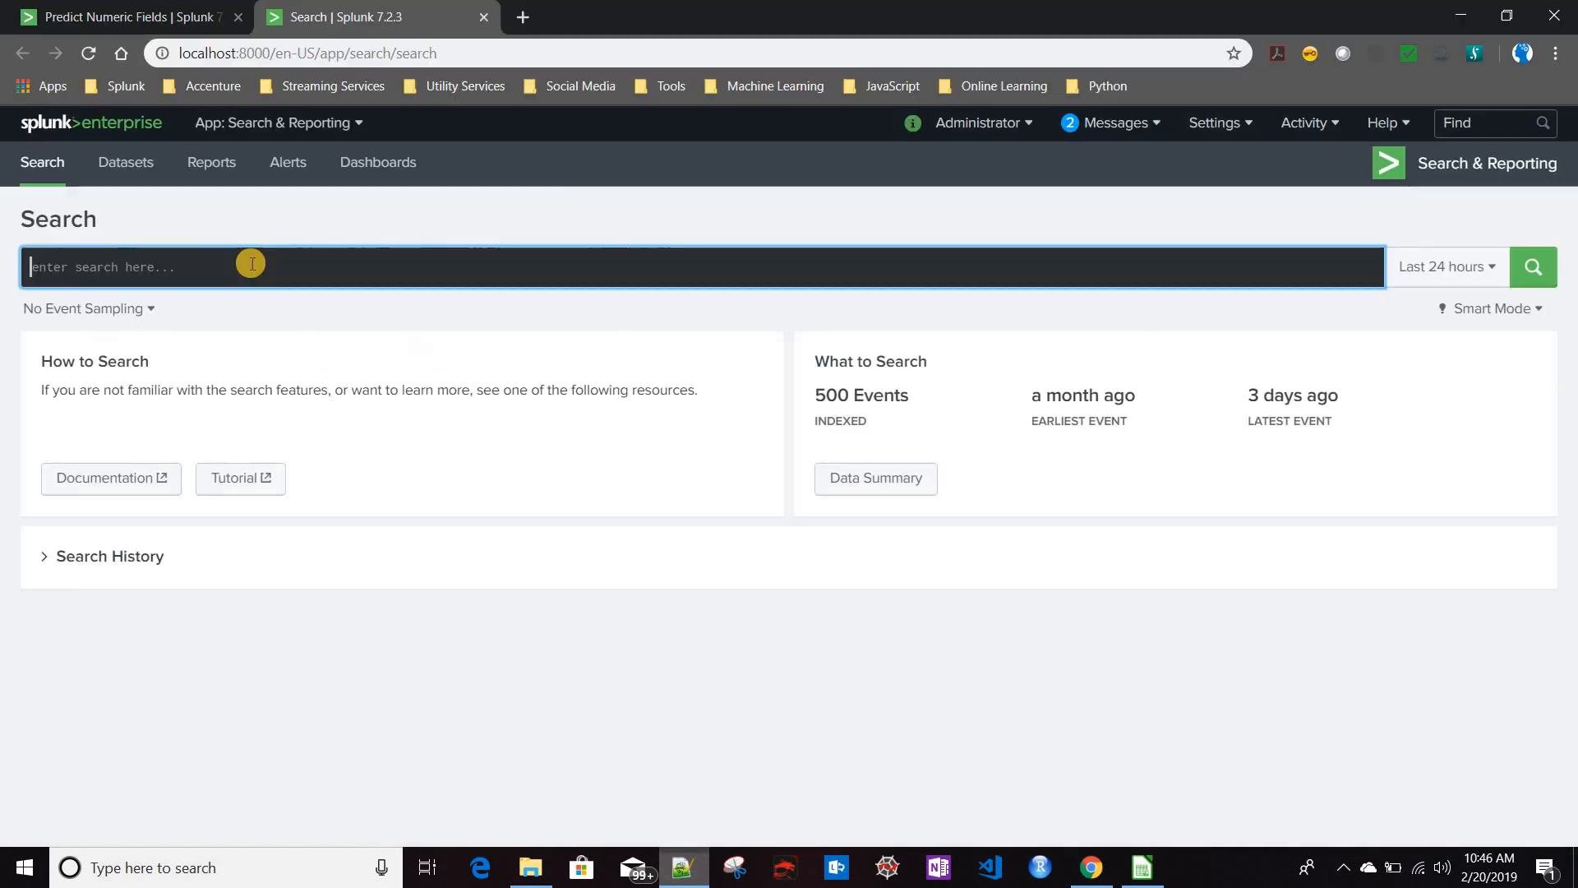
key(ctrl+v)
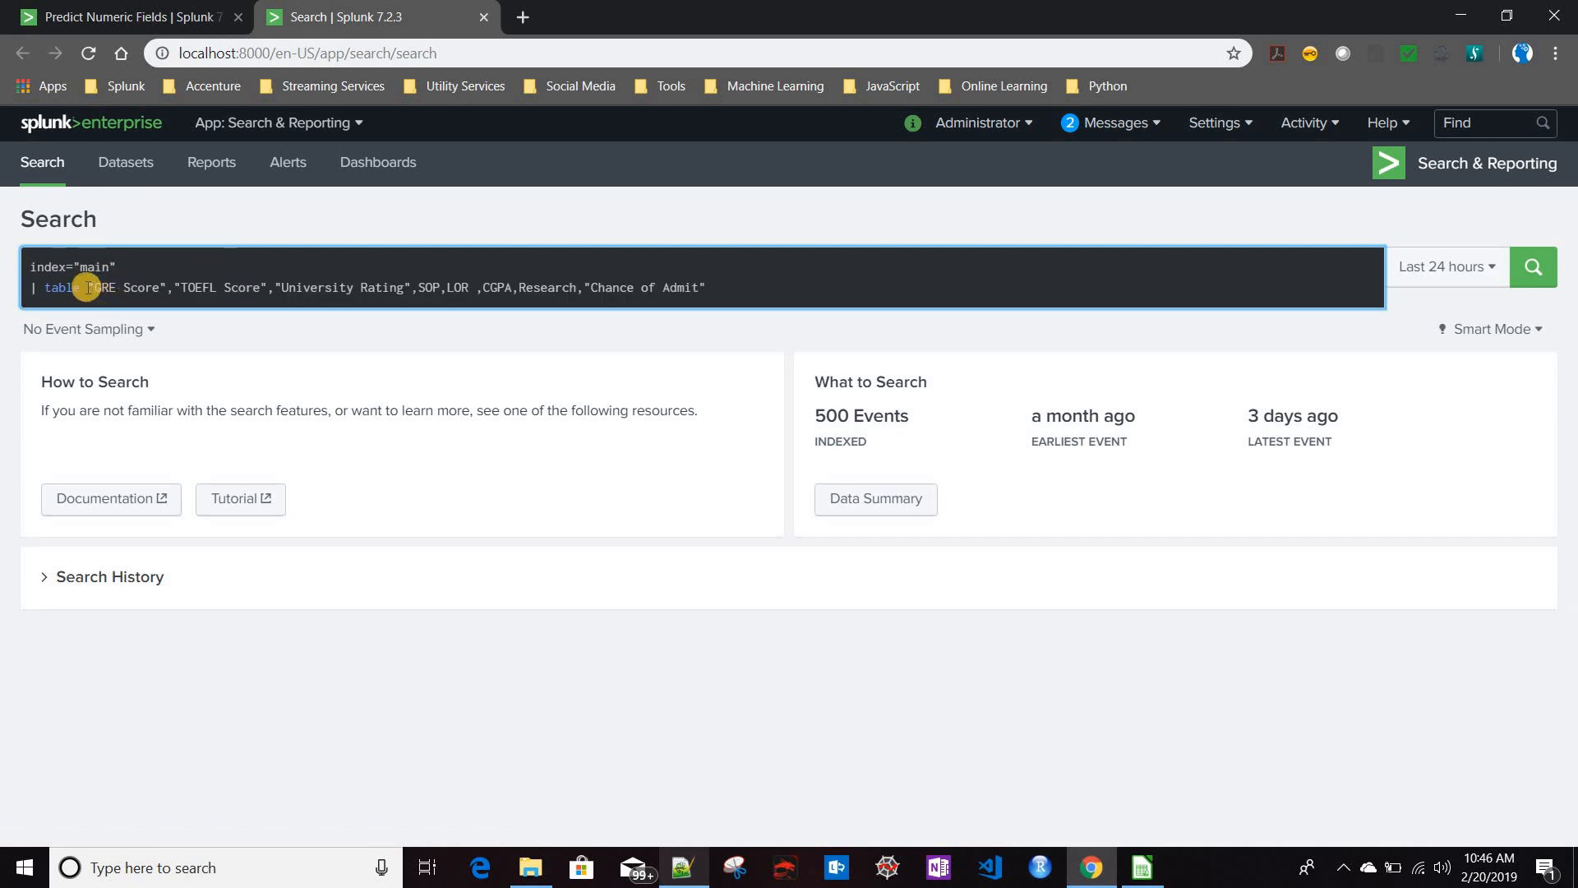
drag(207, 287, 260, 289)
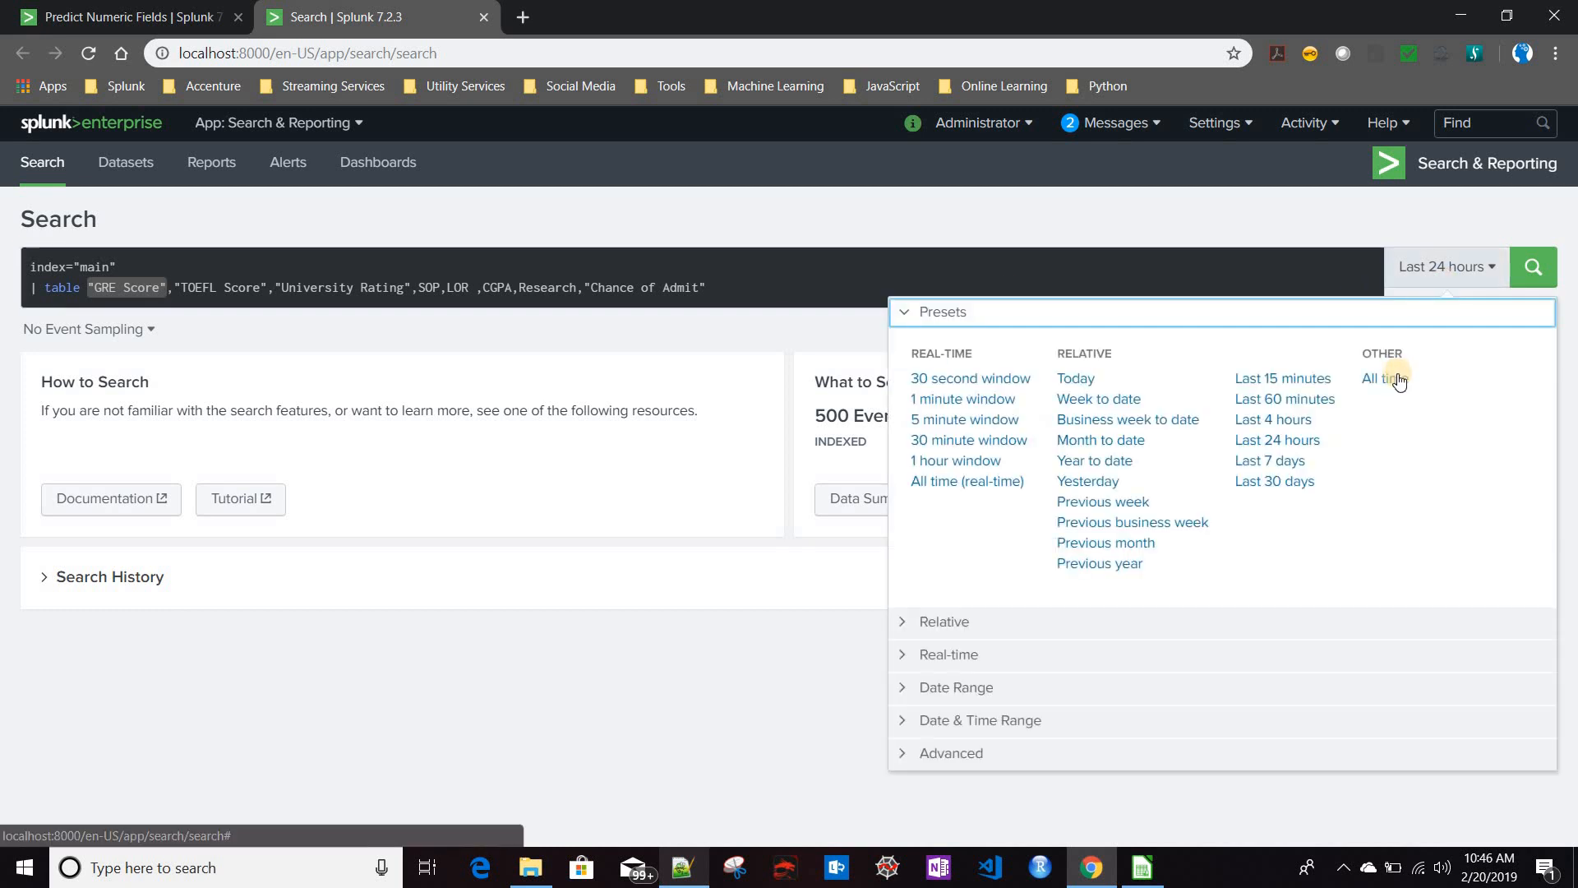
click(1397, 376)
click(1534, 269)
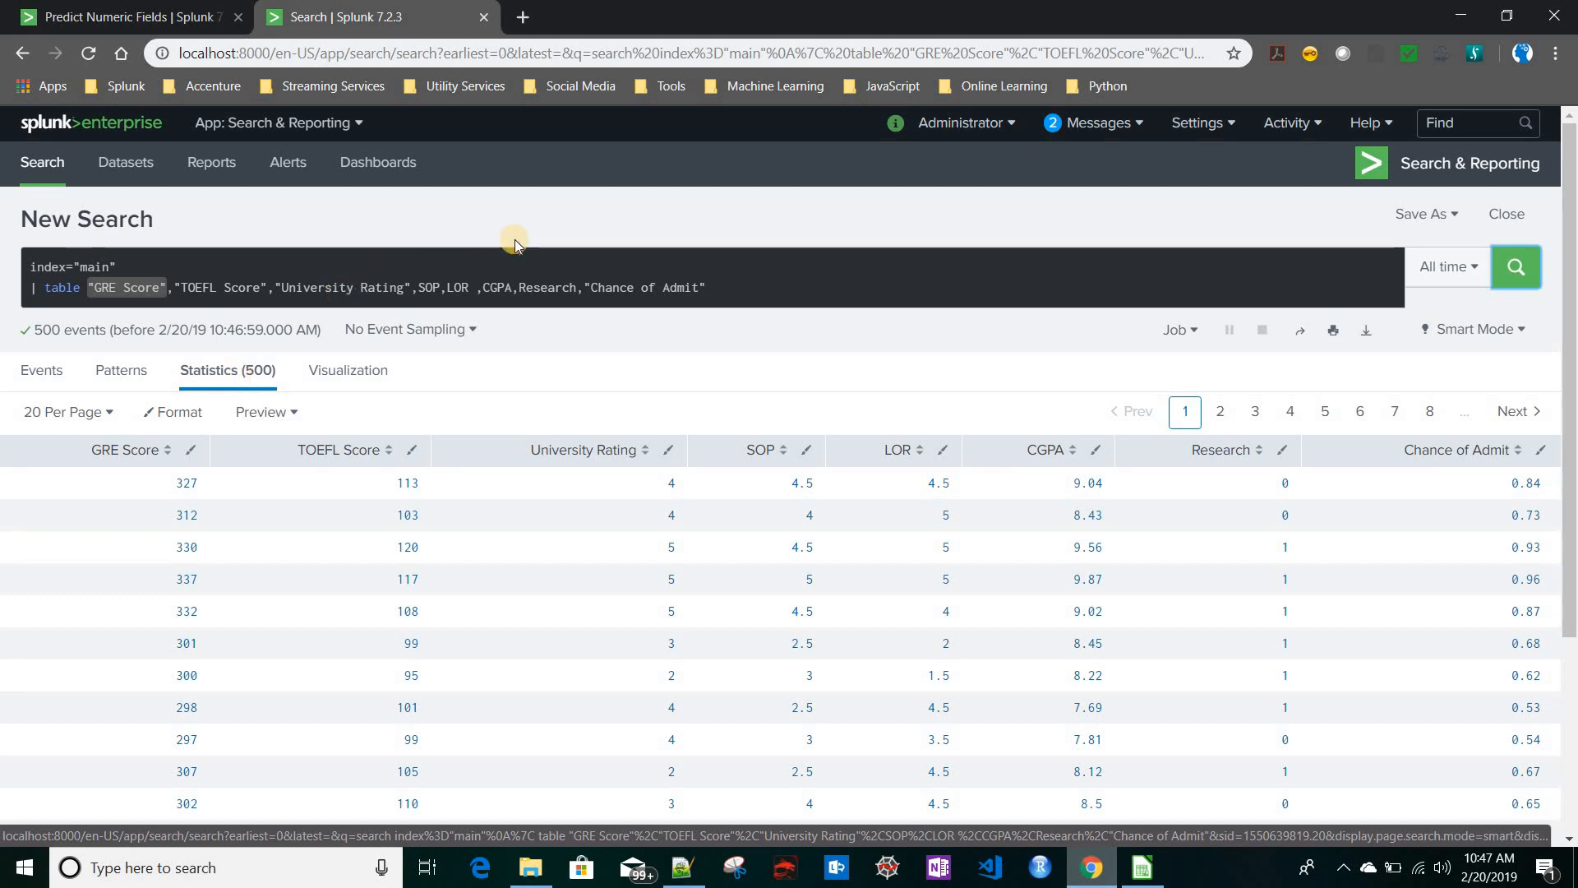
- Copy the whole search query into the Graduate Admission Prediction experiment's search and run it there
click(720, 288)
key(ctrl+a)
key(ctrl+c)
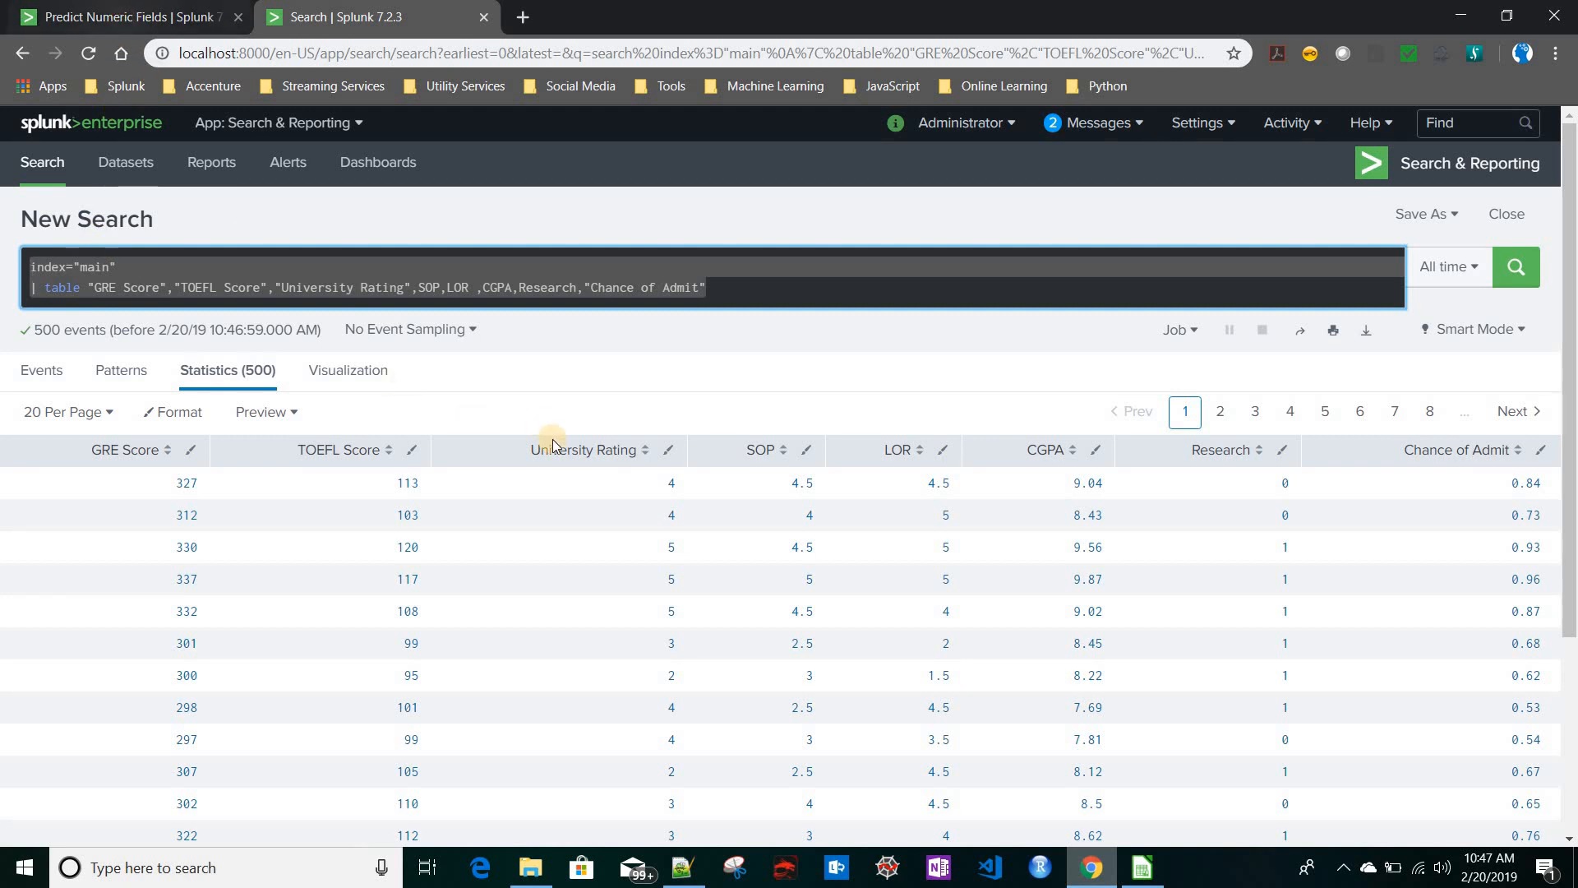
click(123, 18)
click(200, 364)
key(ctrl+v)
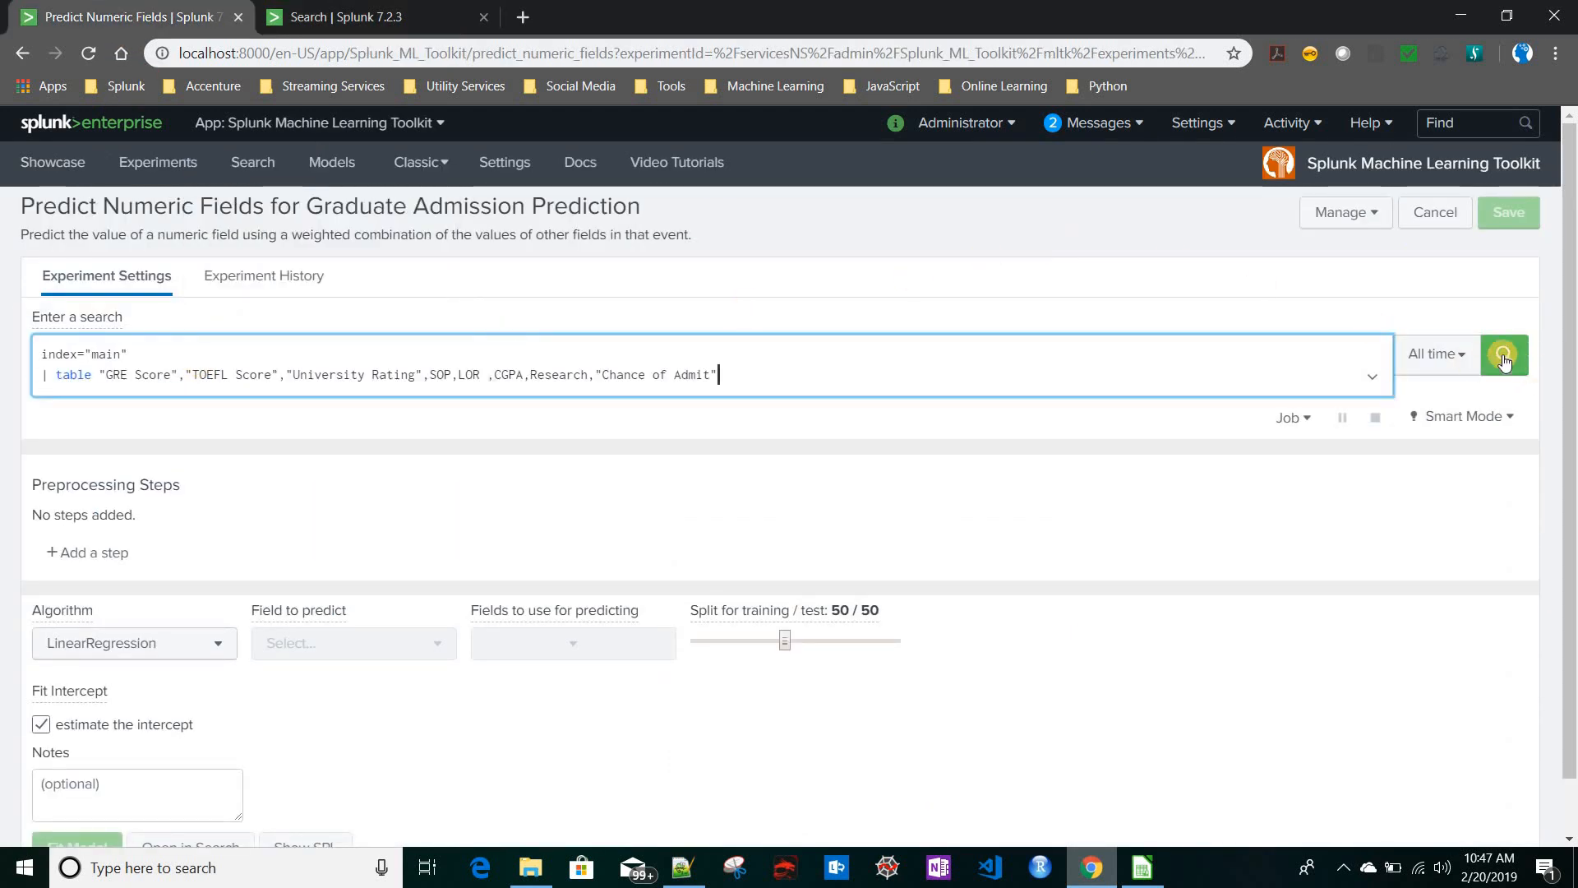
click(1524, 378)
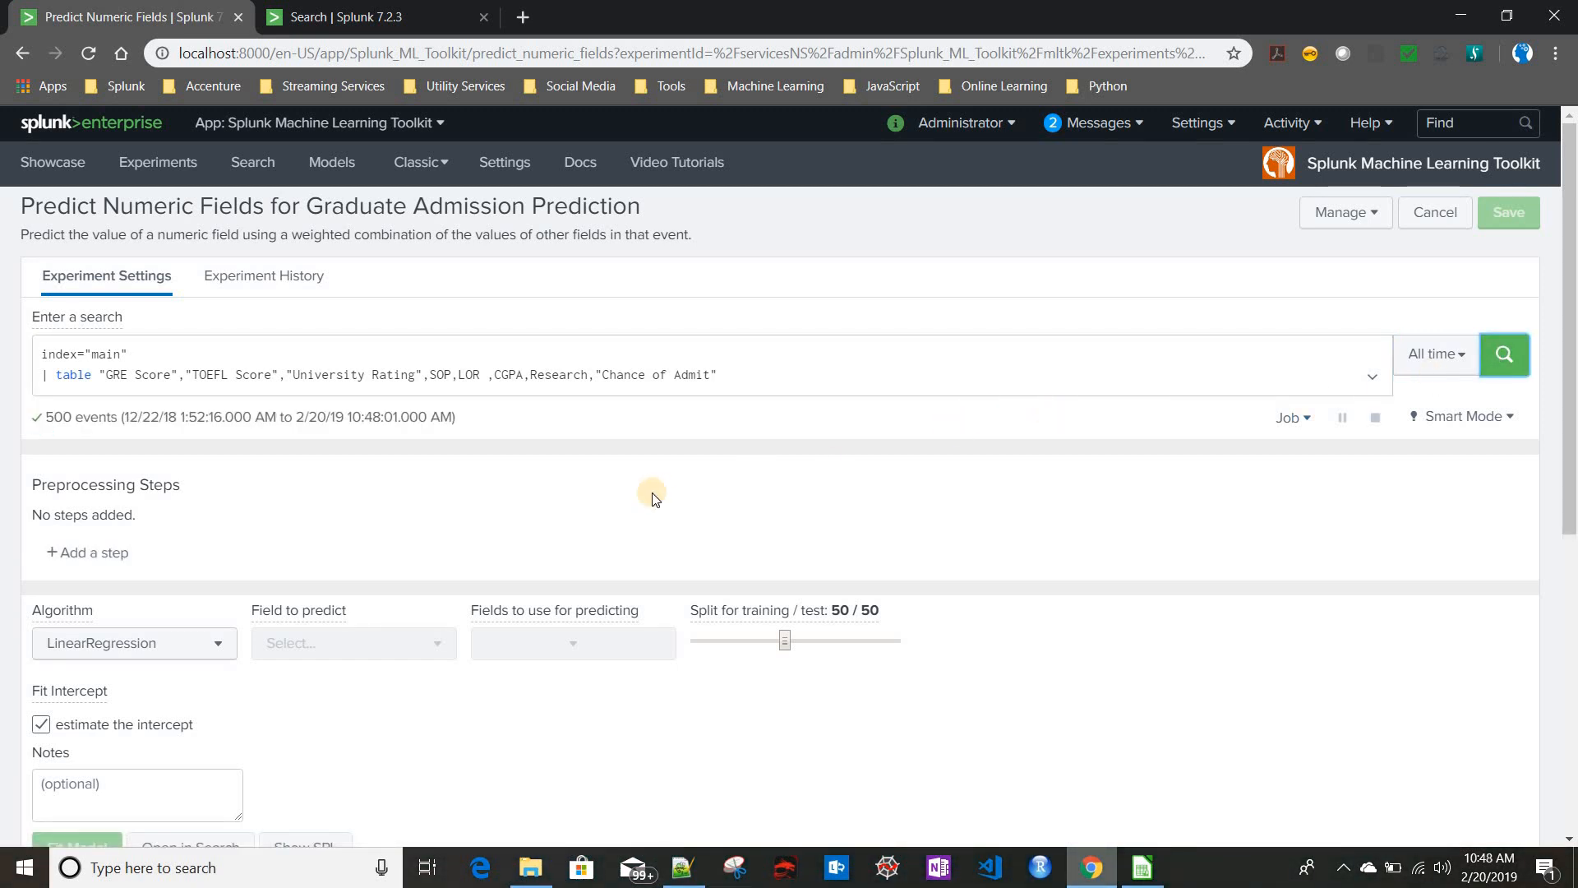
- Review the experiment's raw data preview and the Admission_Predict_Ver1.1.csv spreadsheet in LibreOffice Calc, ending back on the experiment page
scroll(652, 497, down, 4)
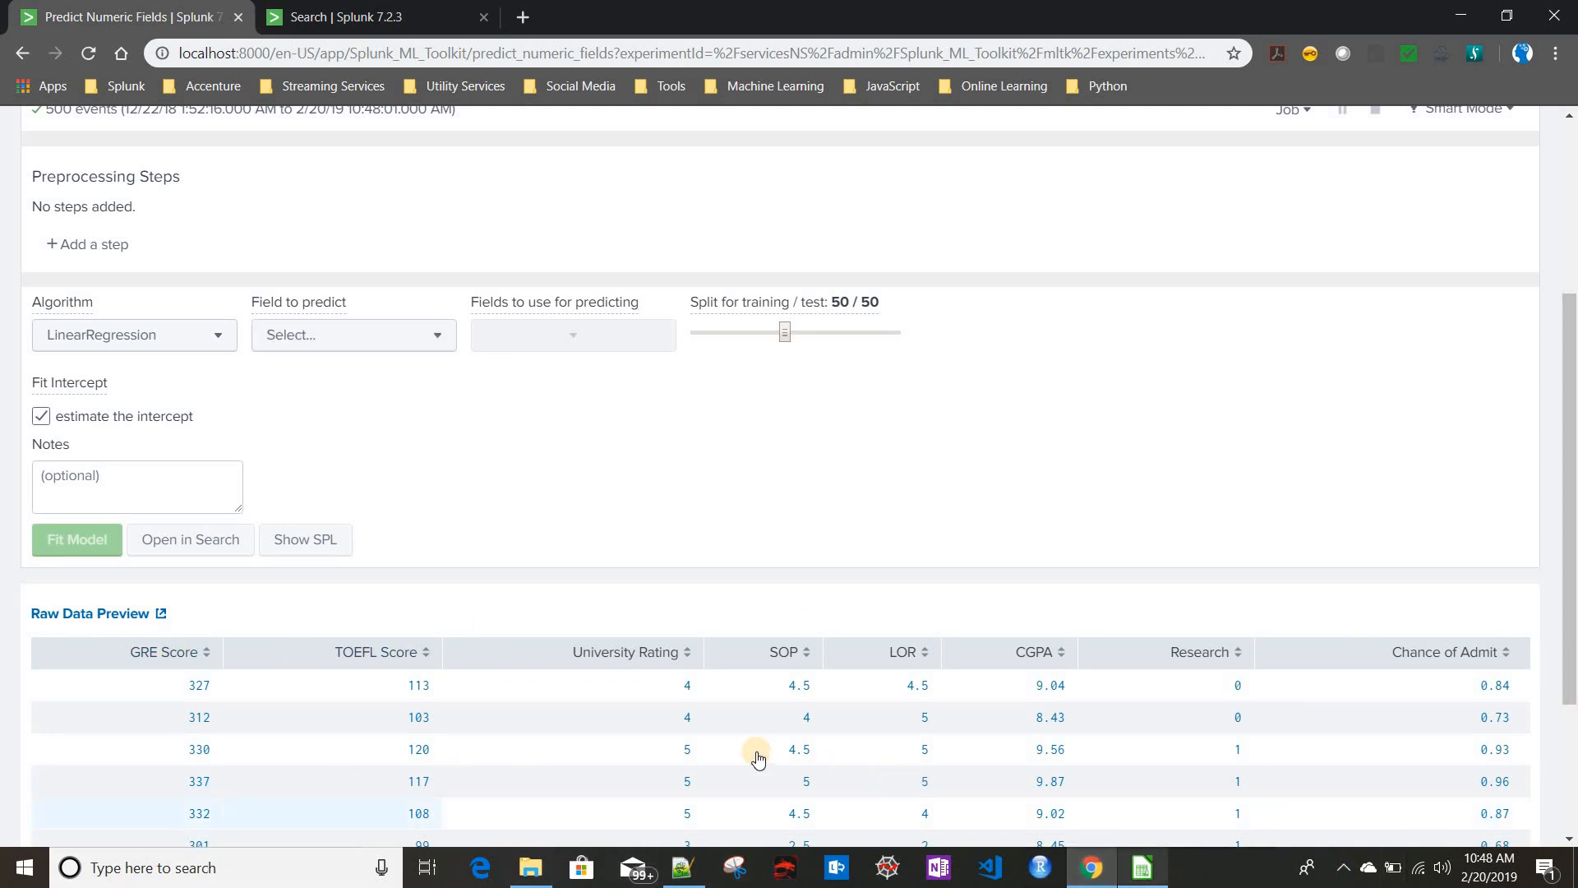
scroll(756, 751, up, 4)
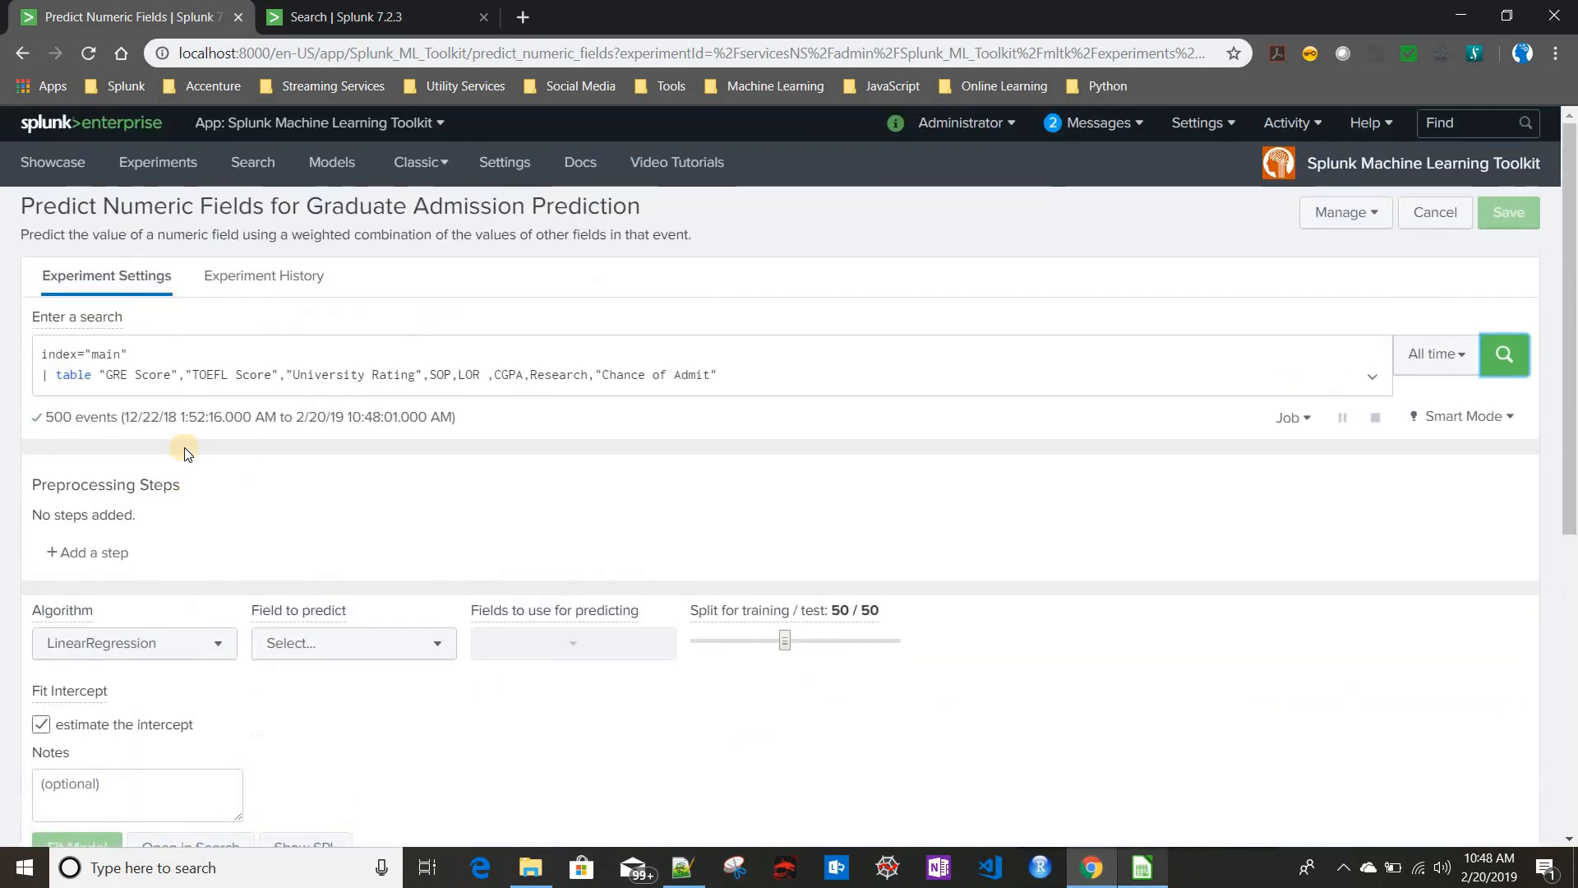
scroll(259, 462, down, 1)
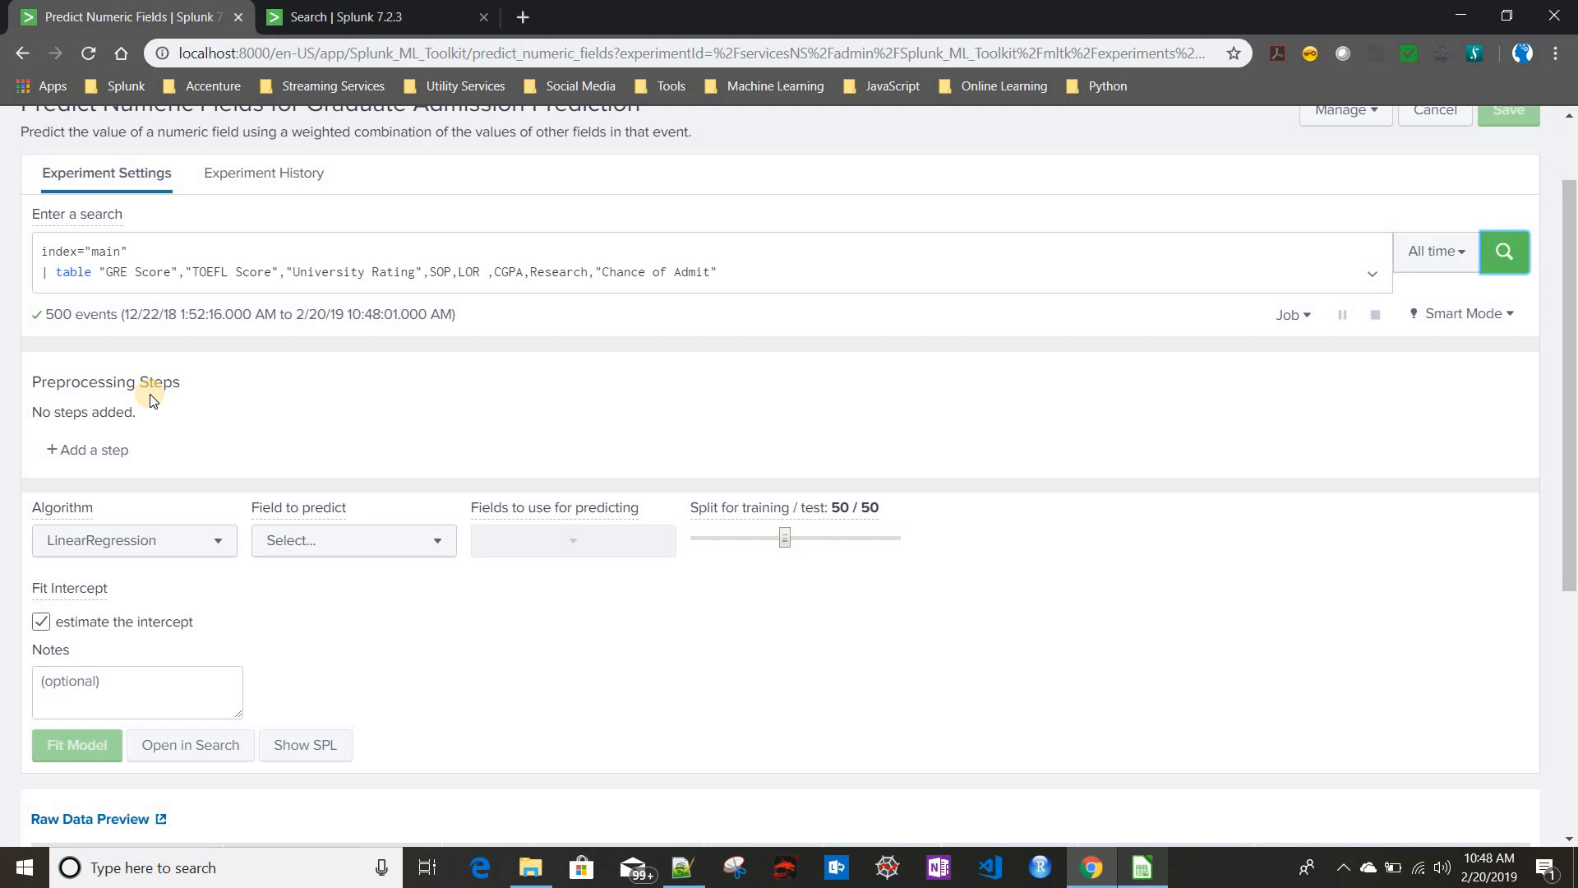
click(1137, 869)
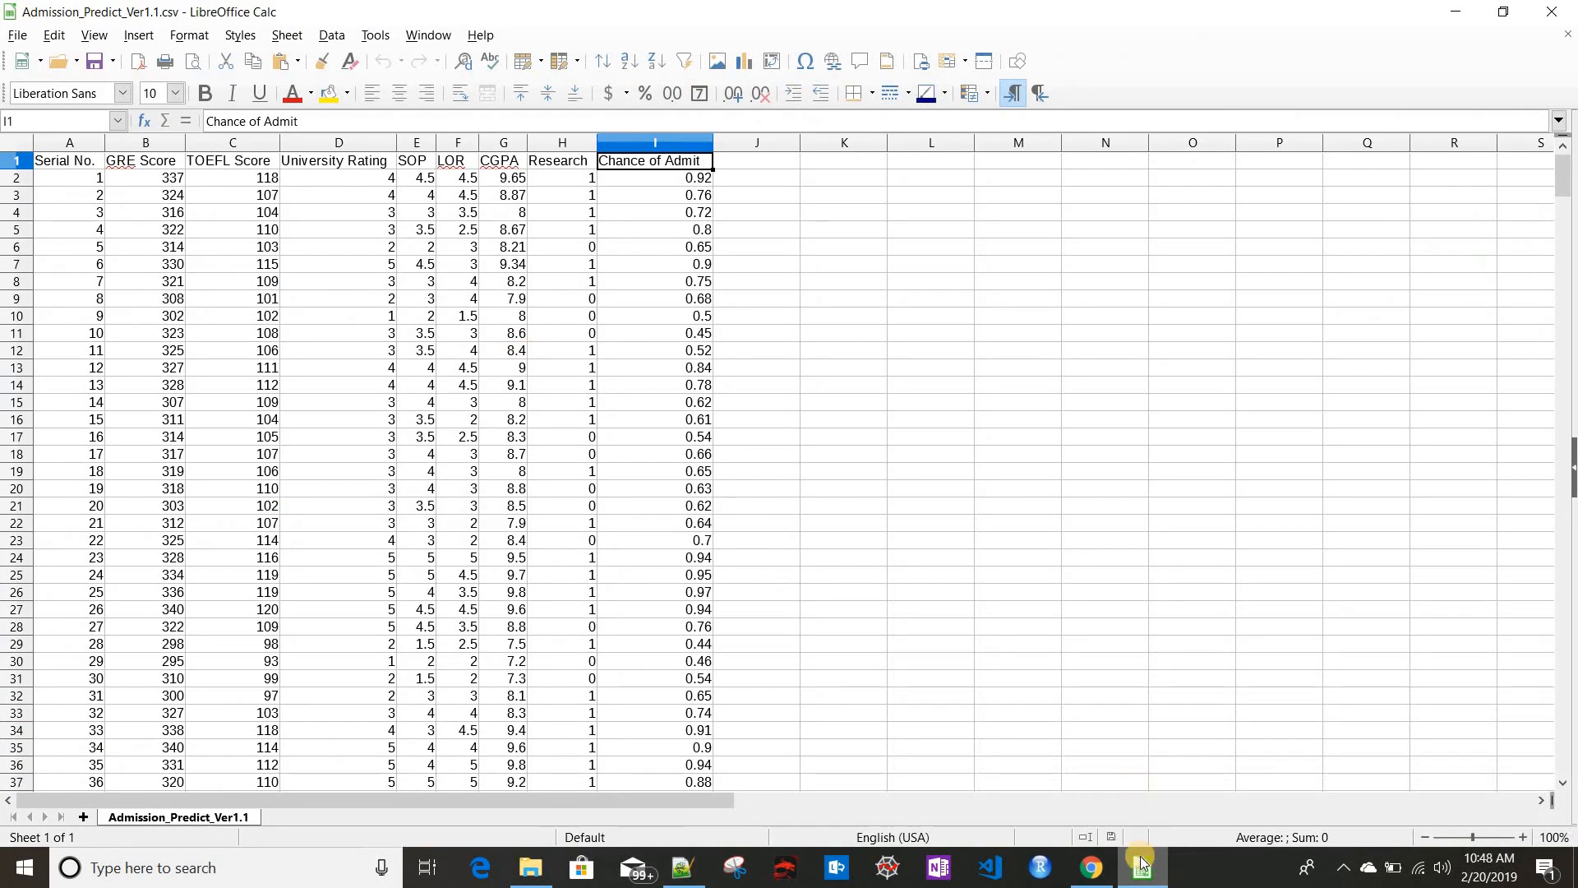
click(1140, 864)
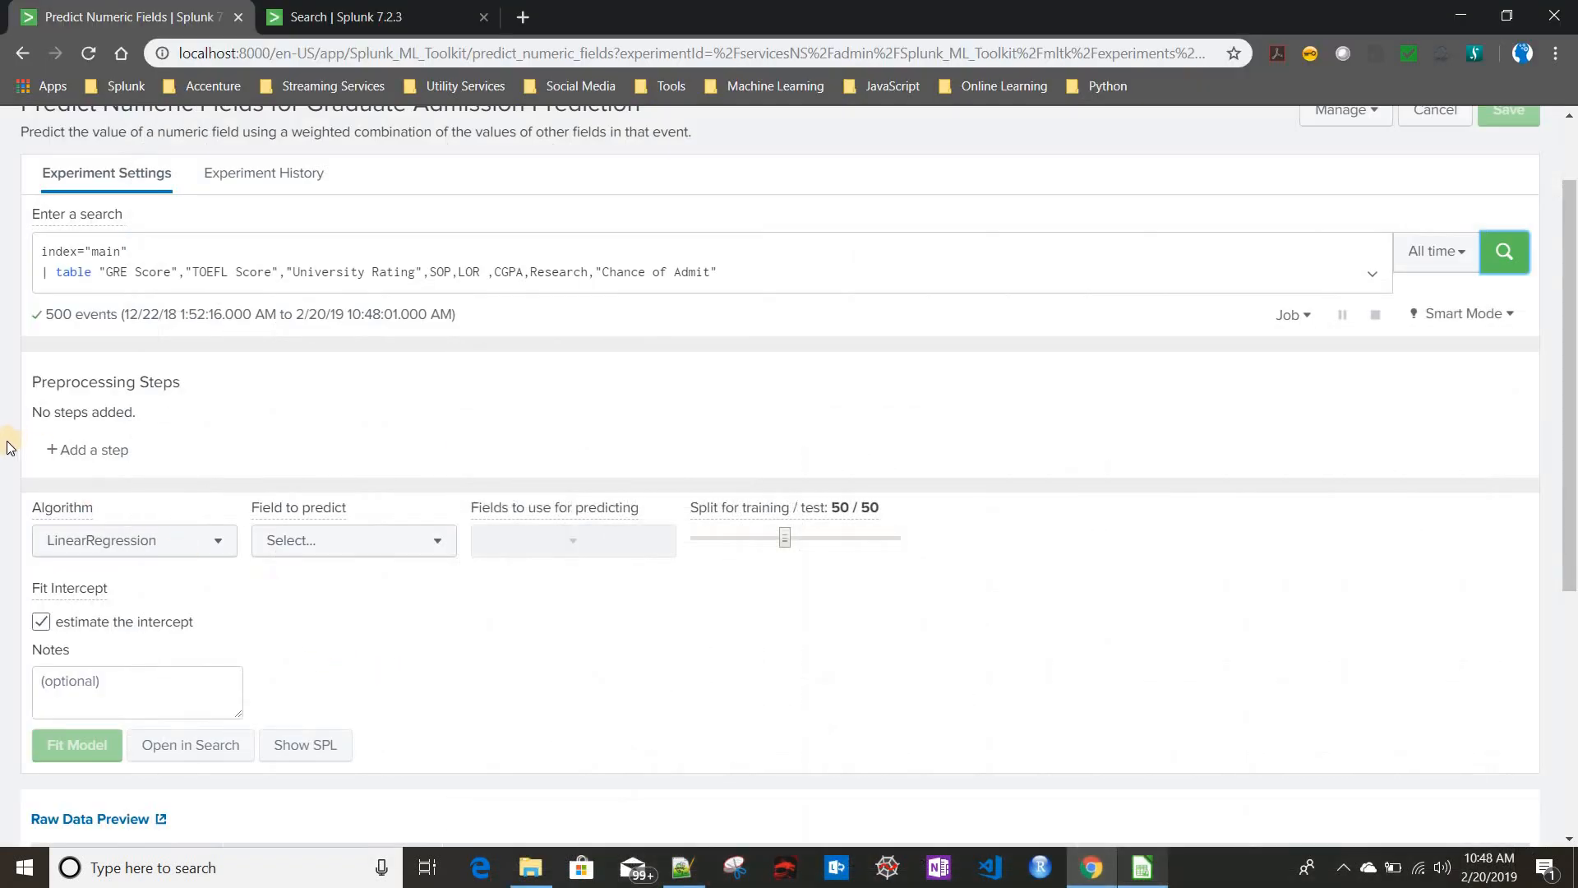
- Choose LinearRegression as the algorithm and Chance of Admit as the field to predict
click(131, 539)
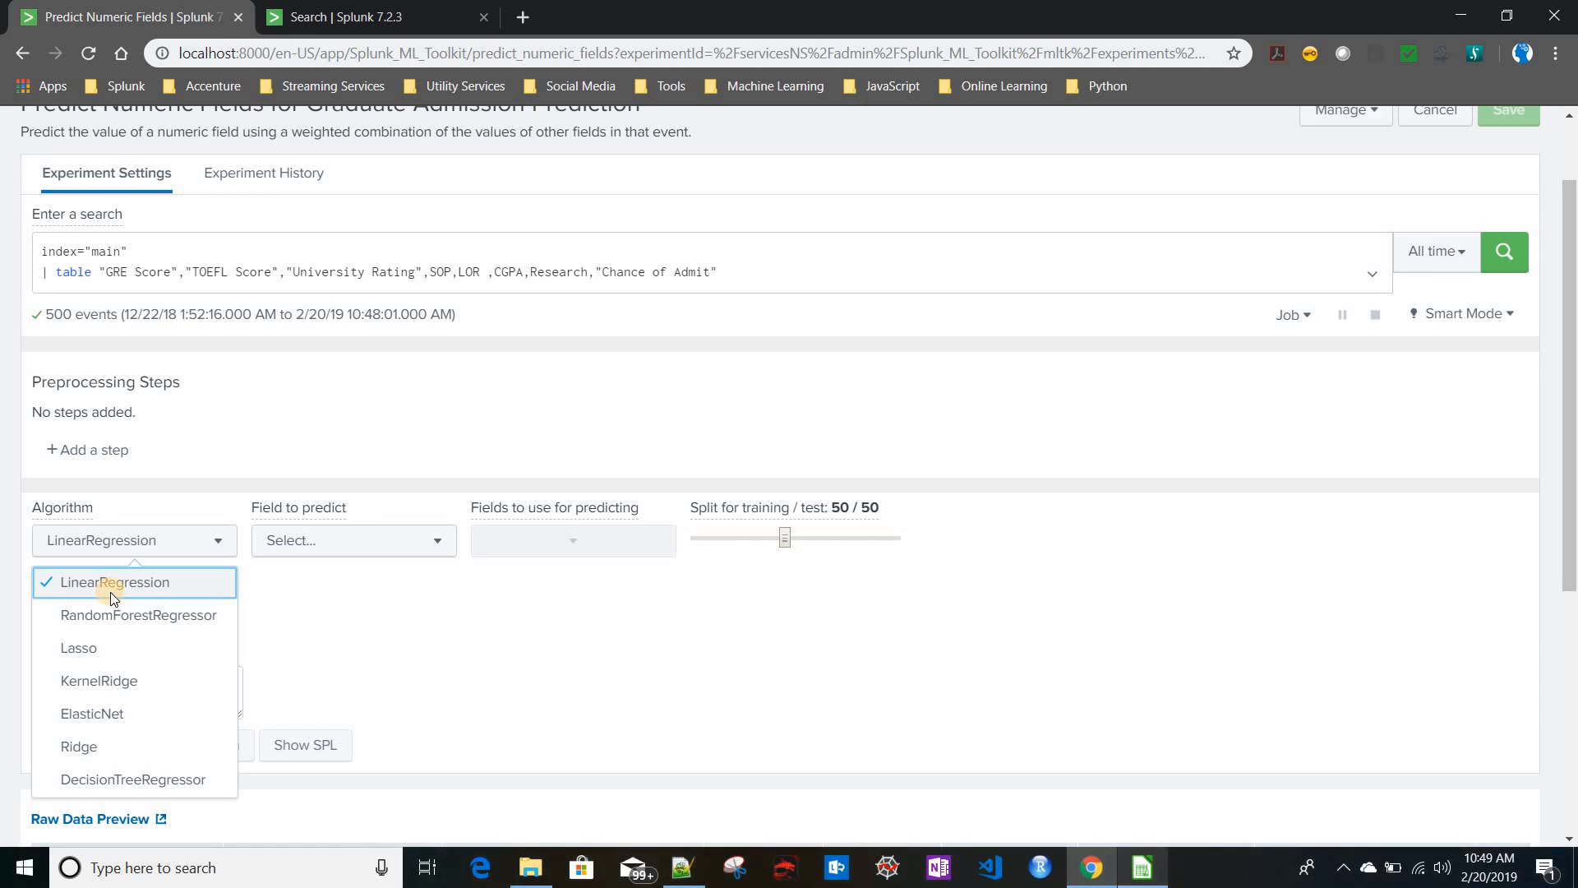
click(112, 597)
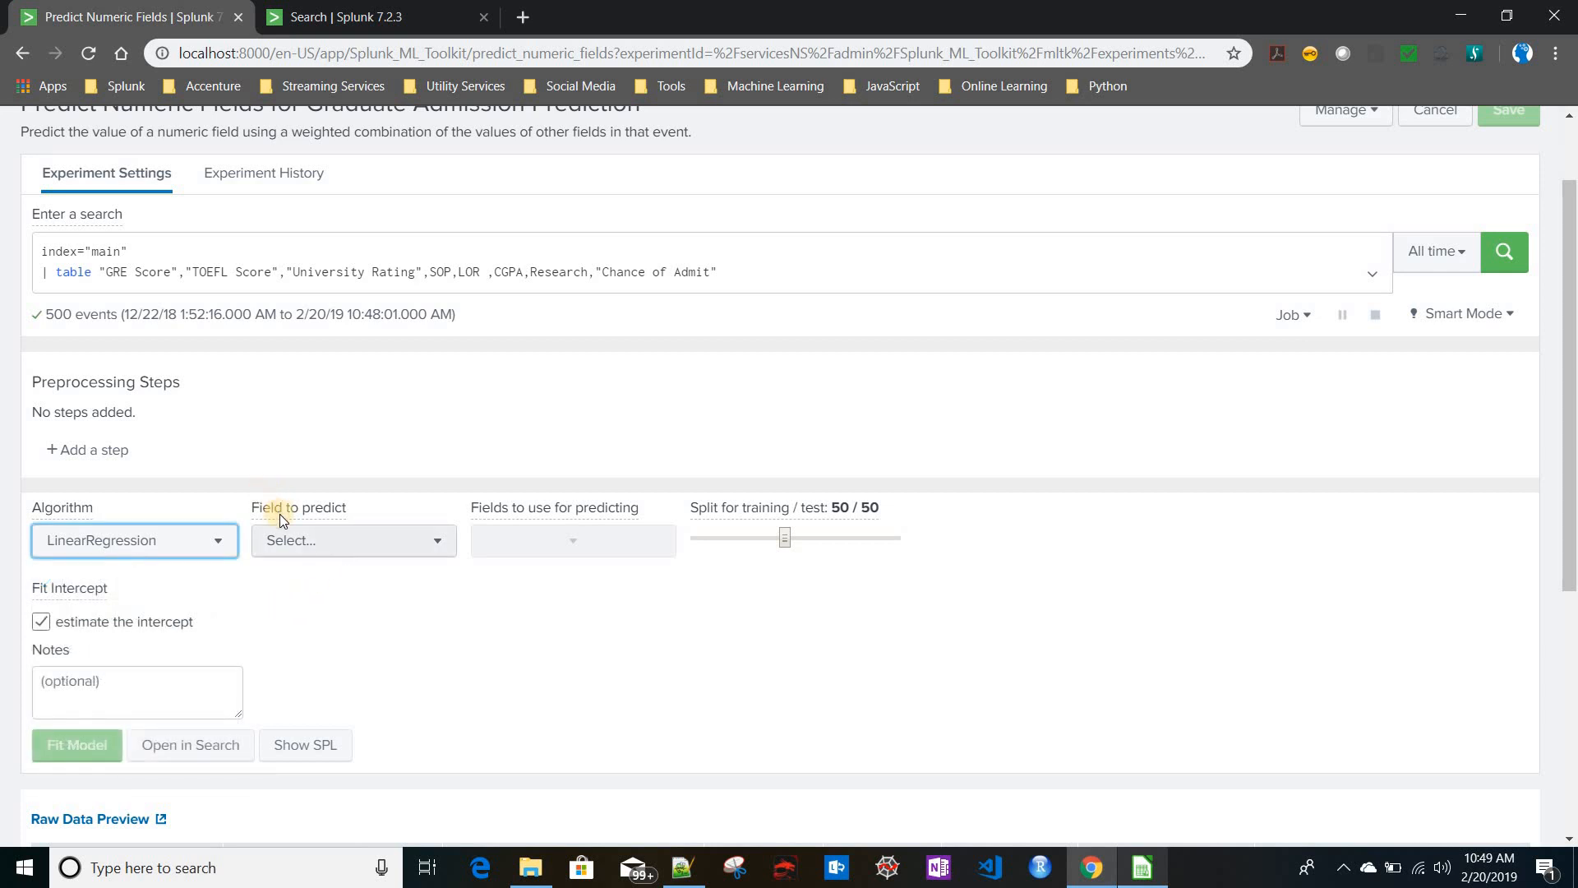
mouse_move(327, 516)
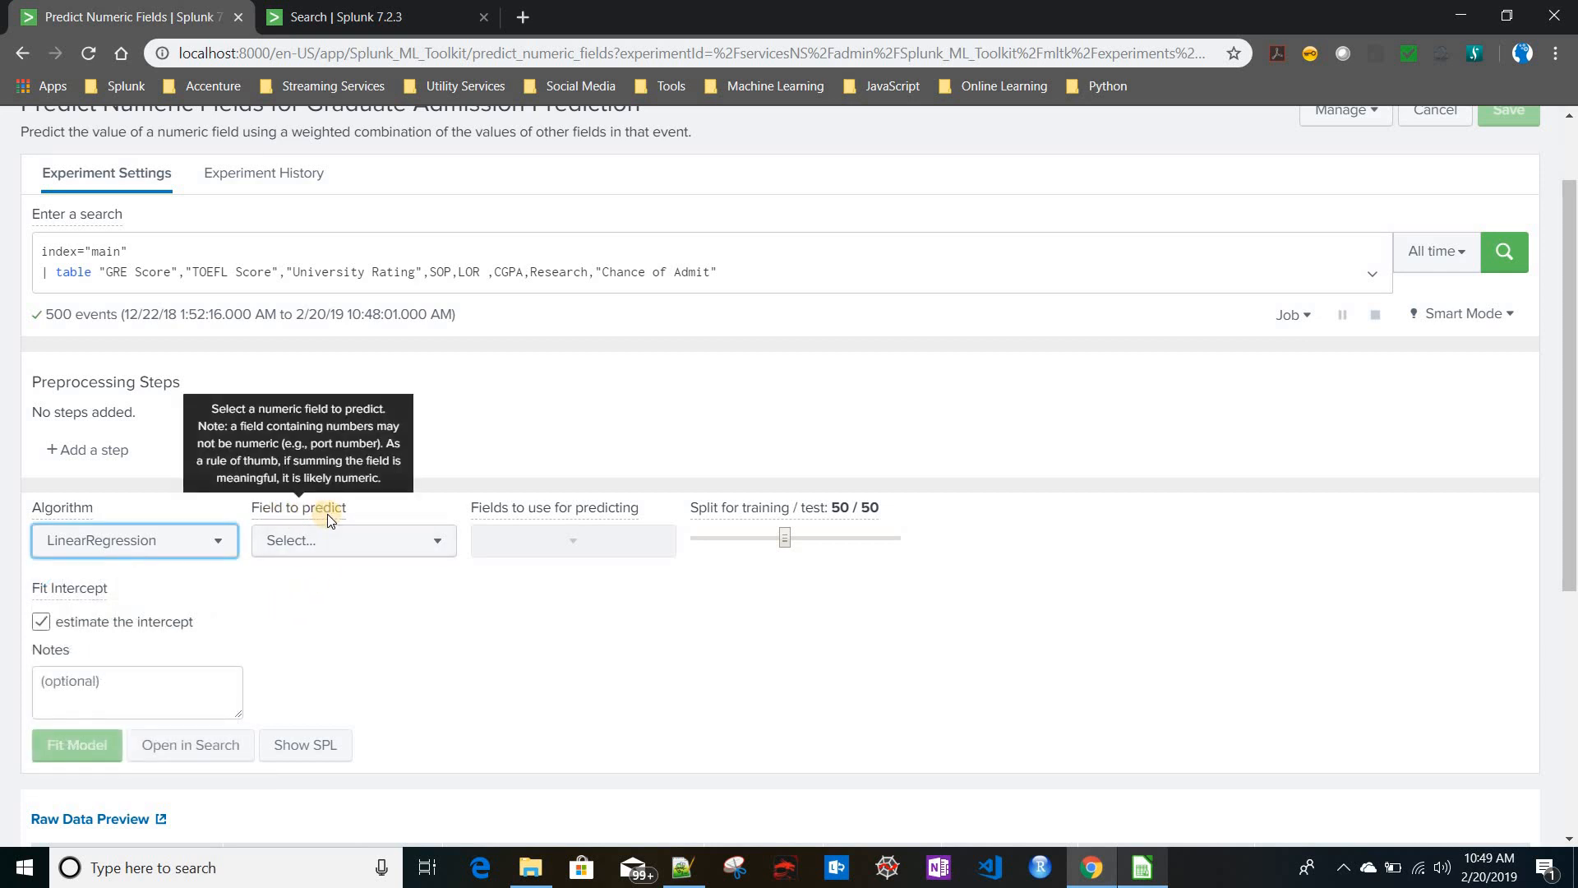
click(334, 539)
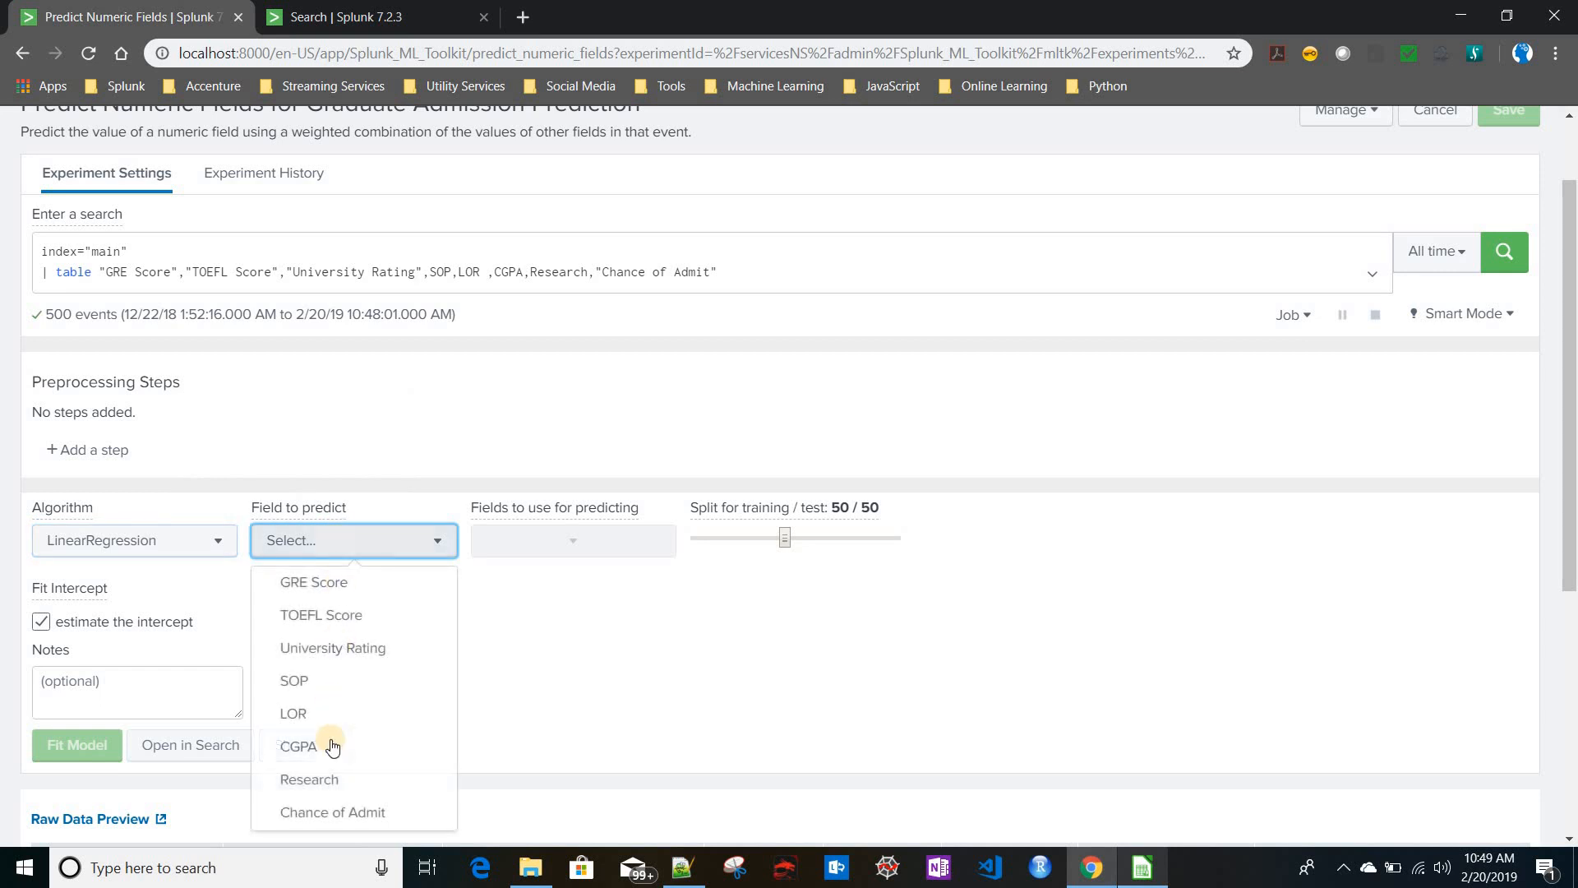
click(332, 813)
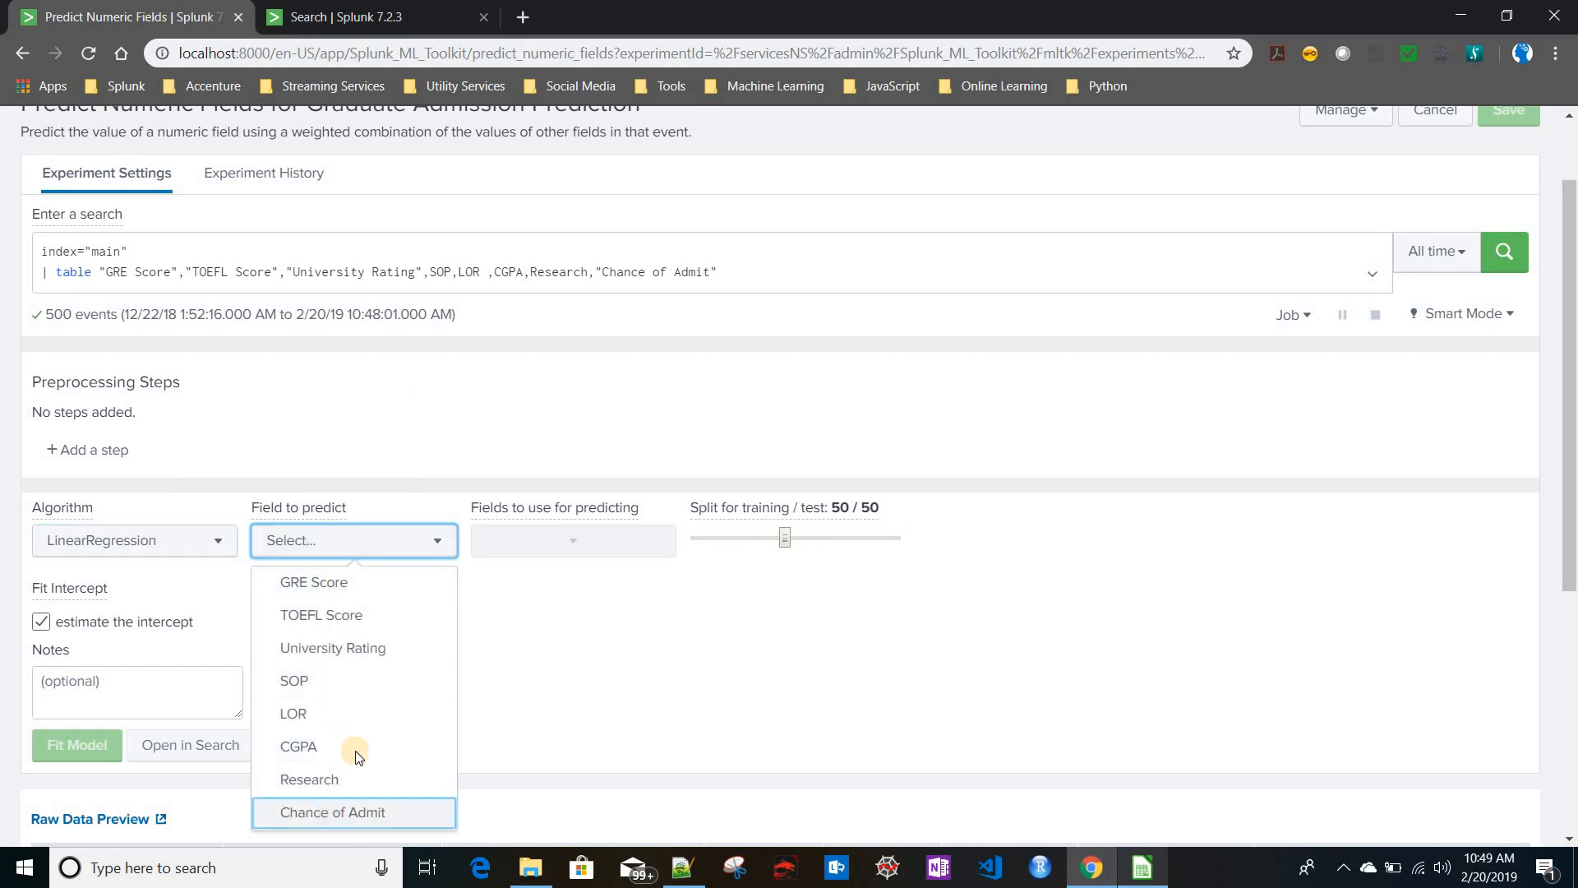
- Select GRE Score, TOEFL Score, University Rating, SOP, LOR, CGPA and Research as the fields to use for predicting
click(571, 540)
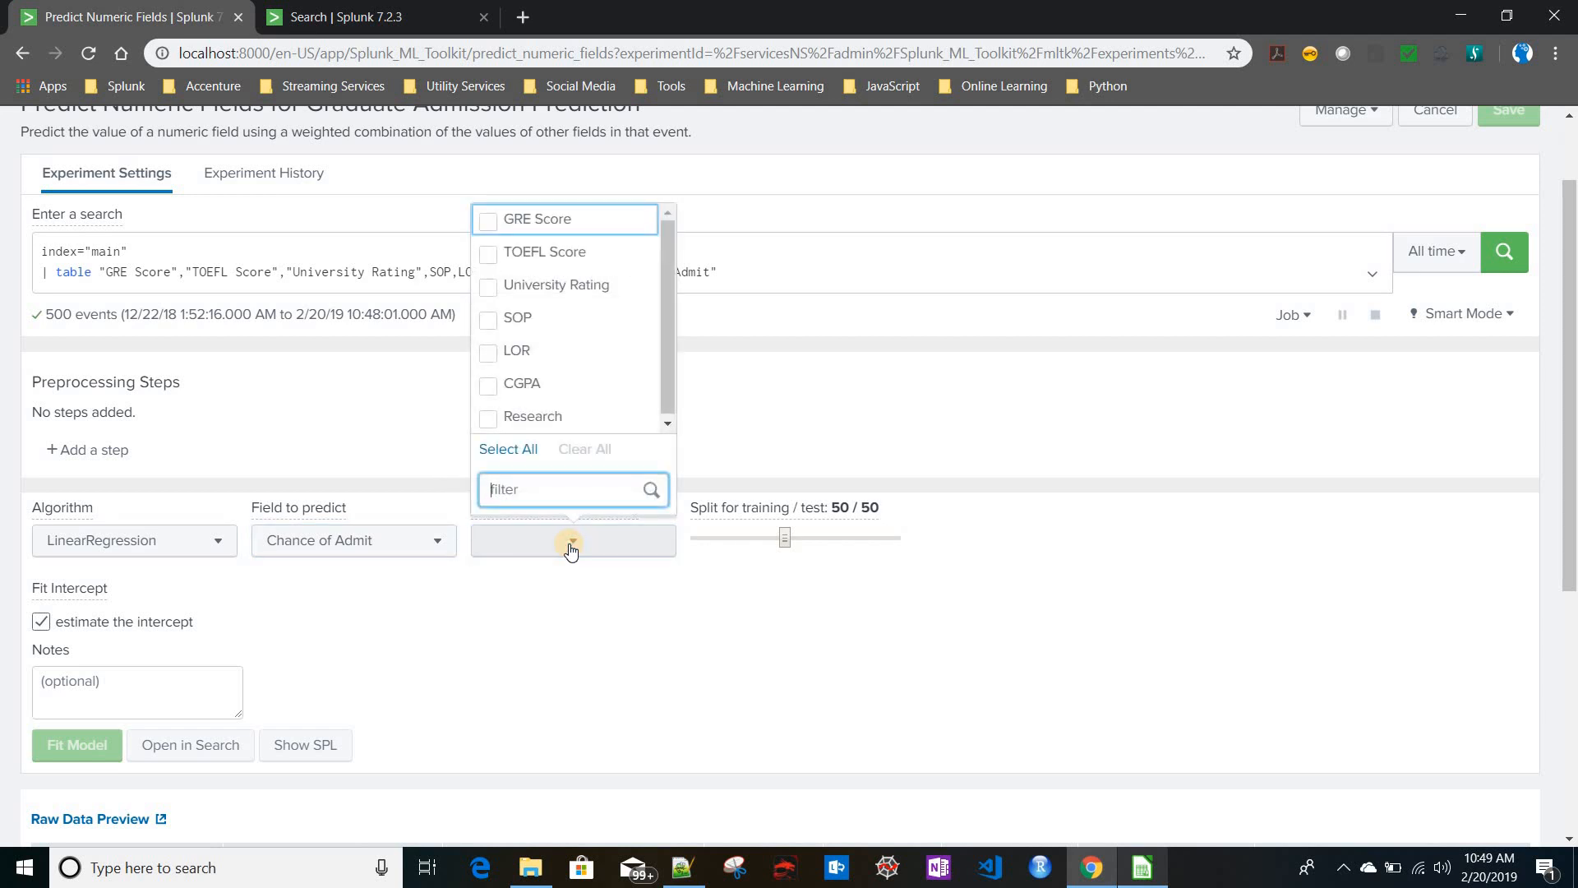
click(488, 220)
click(490, 266)
click(489, 286)
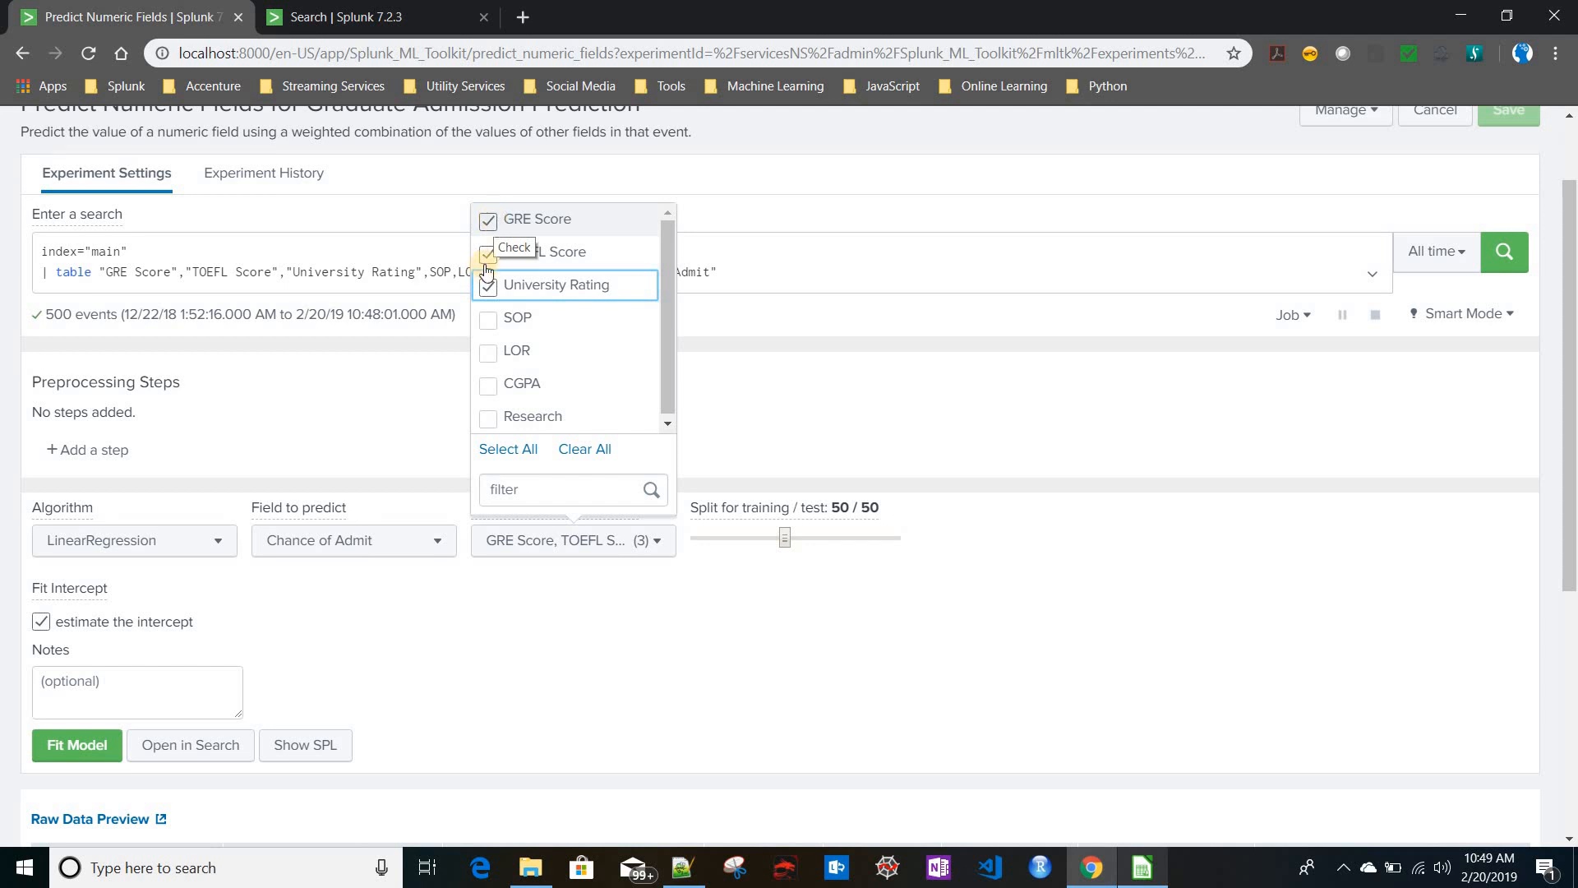
click(488, 253)
click(488, 287)
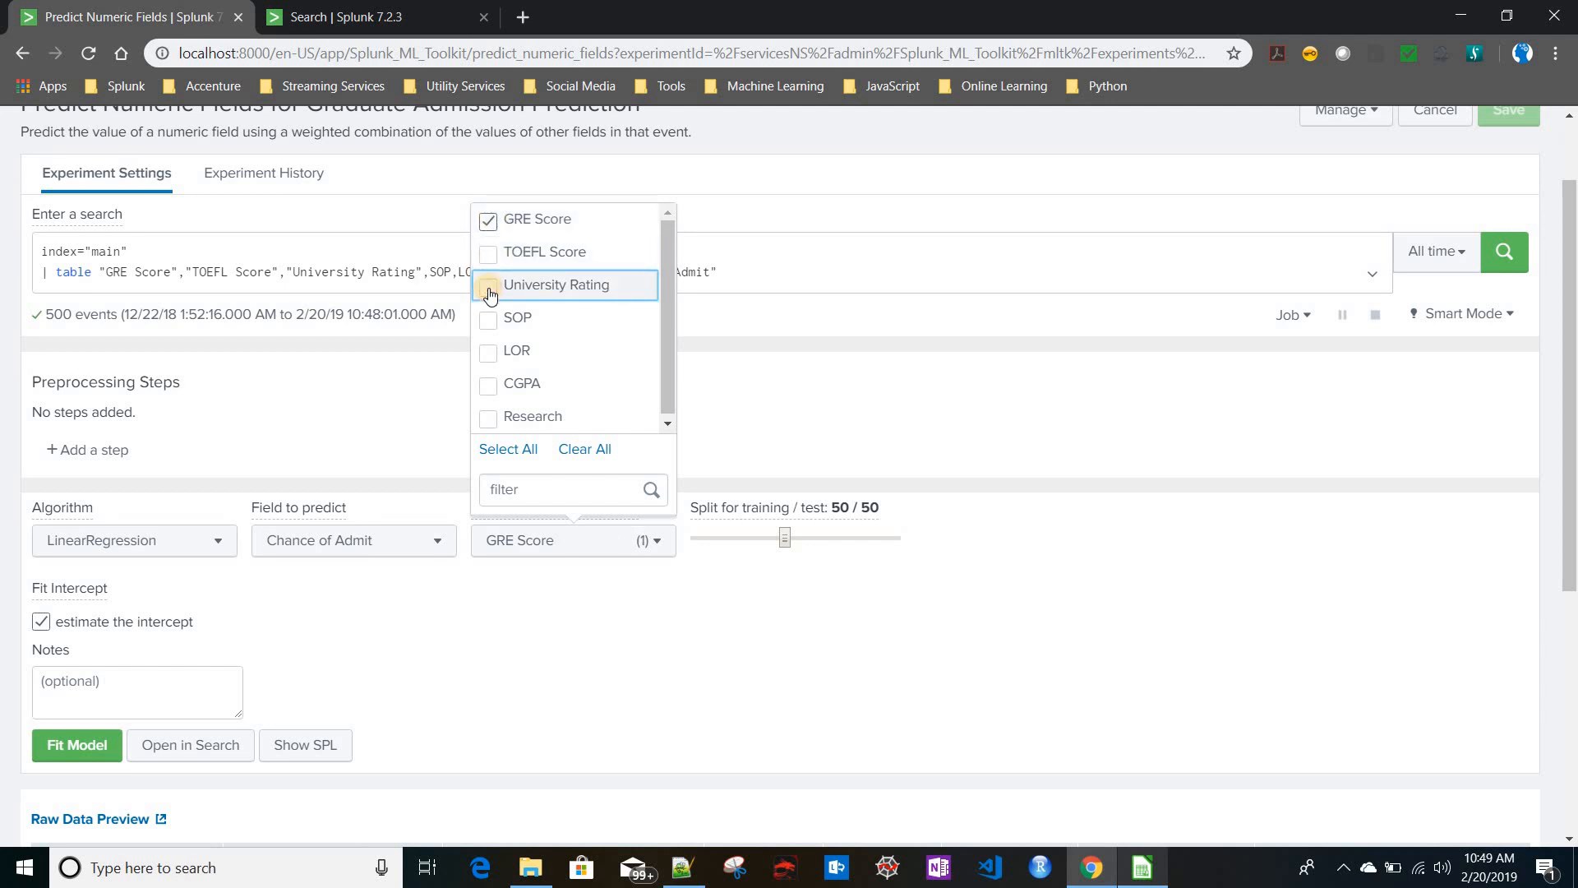
click(488, 256)
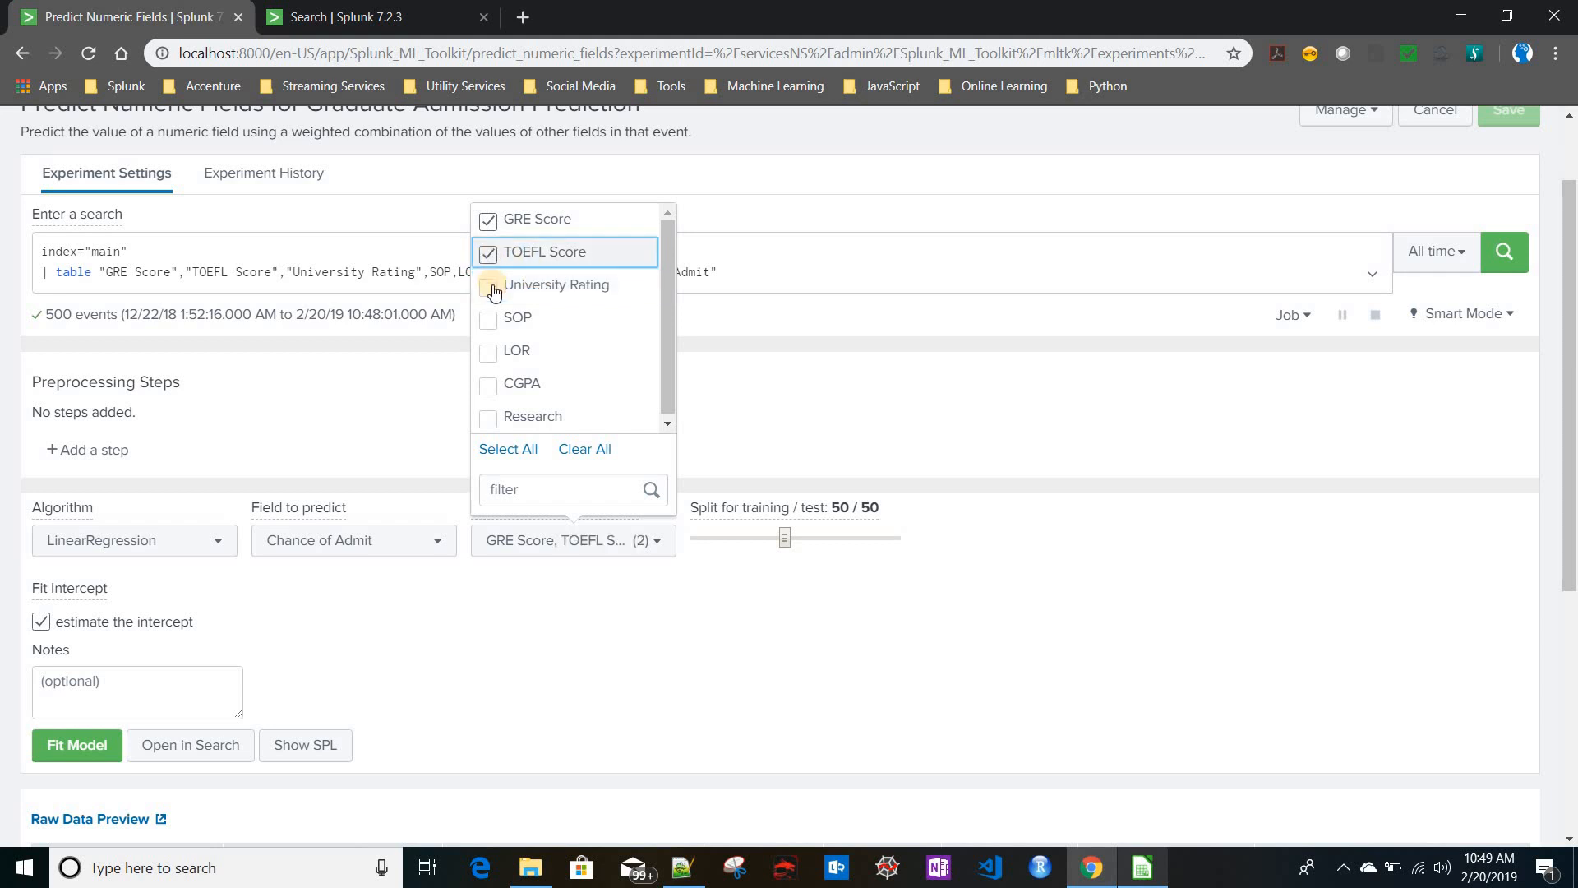
click(494, 289)
click(491, 321)
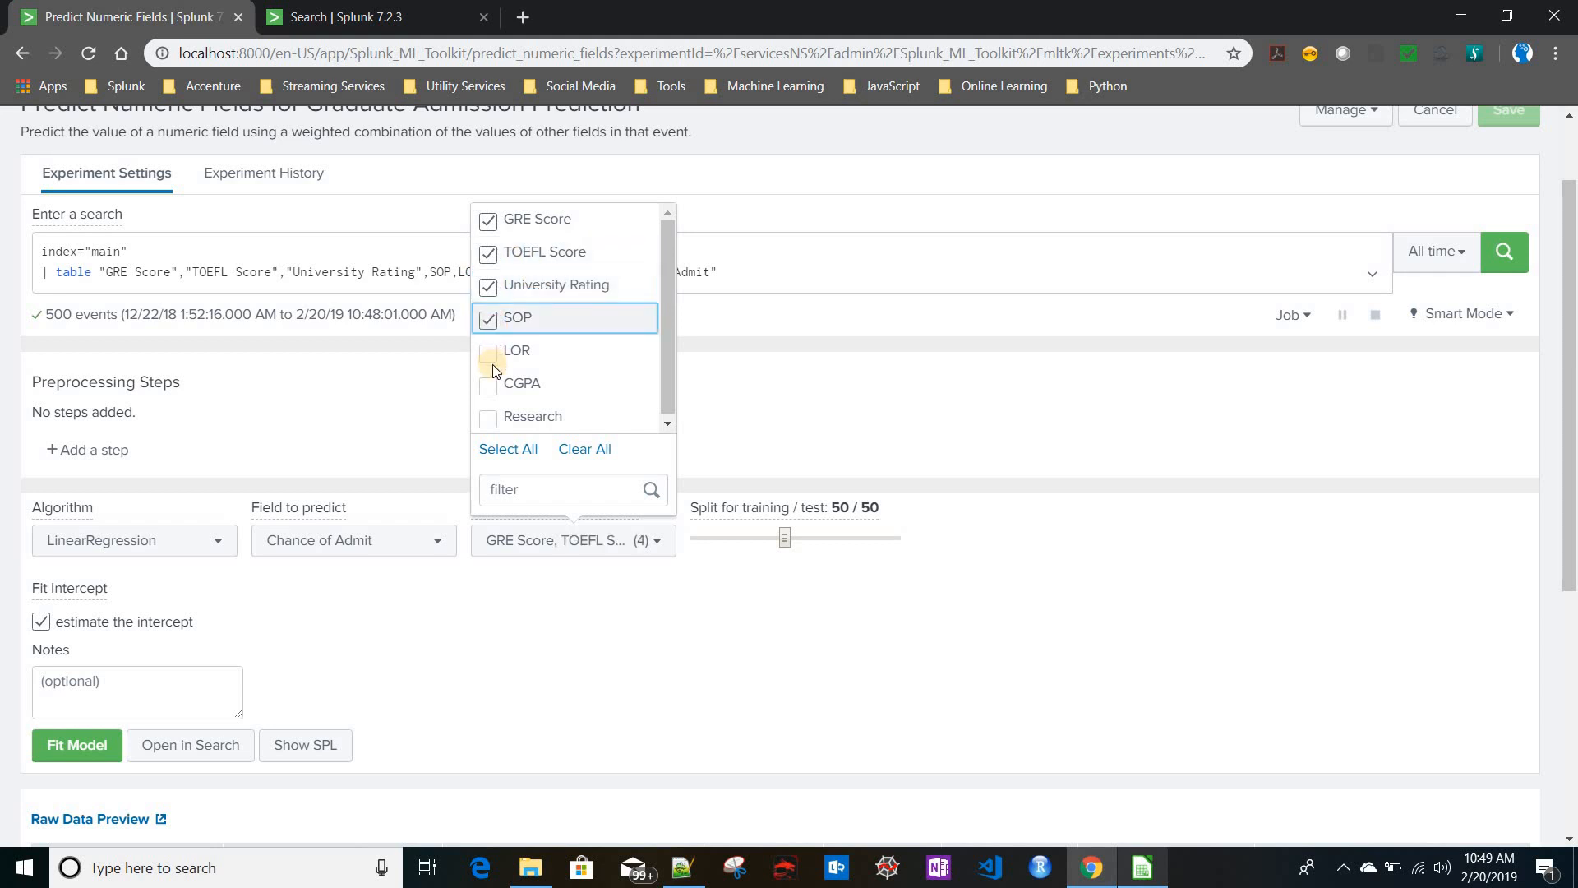
click(488, 357)
click(485, 384)
click(492, 419)
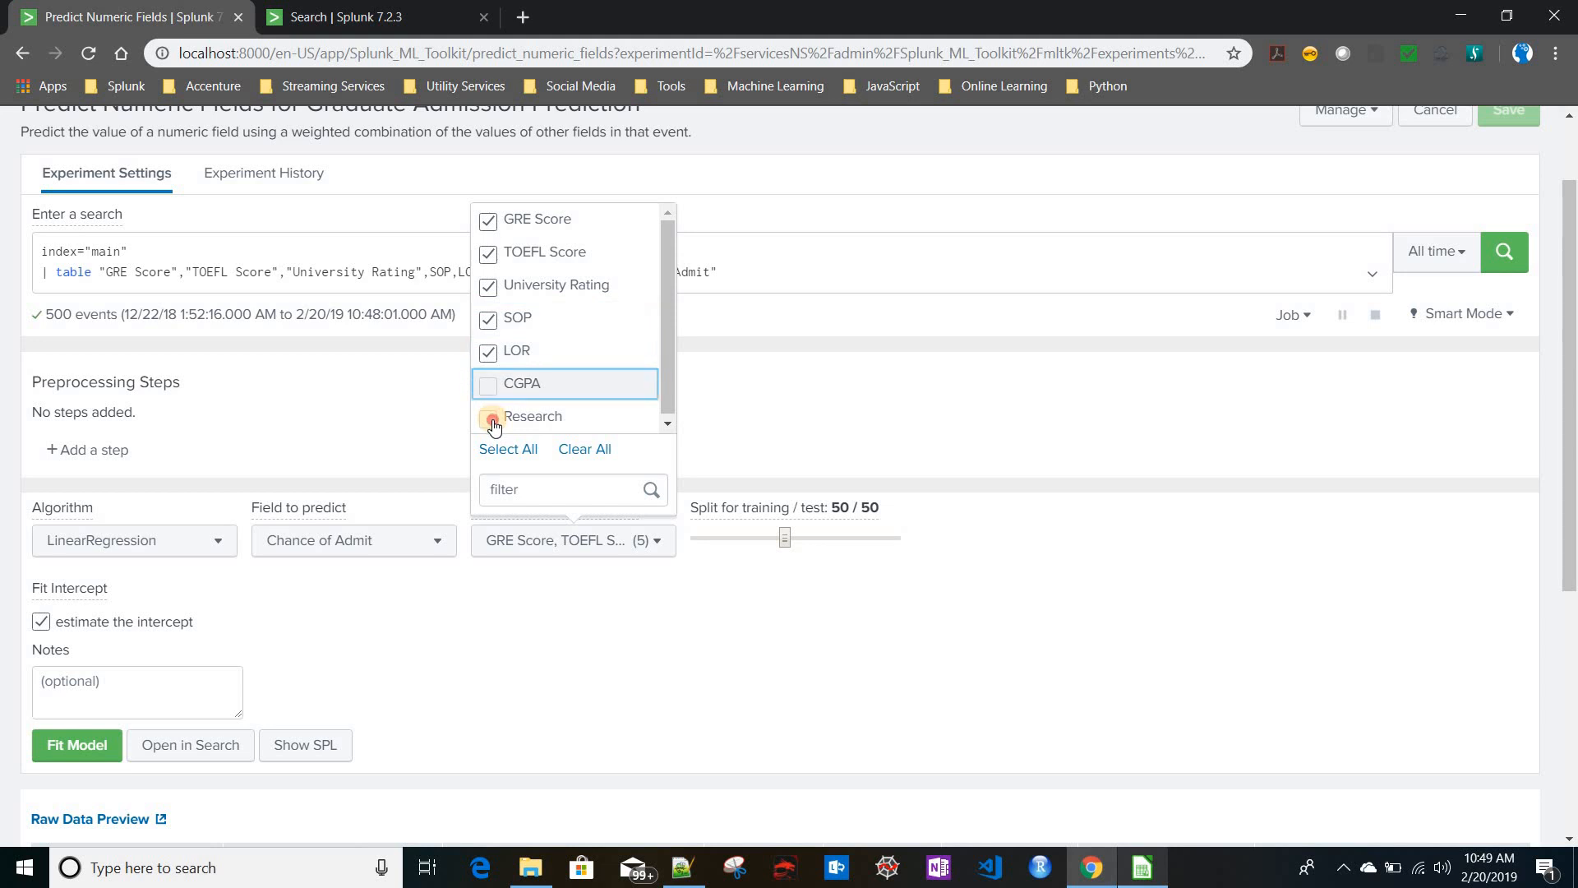
click(638, 622)
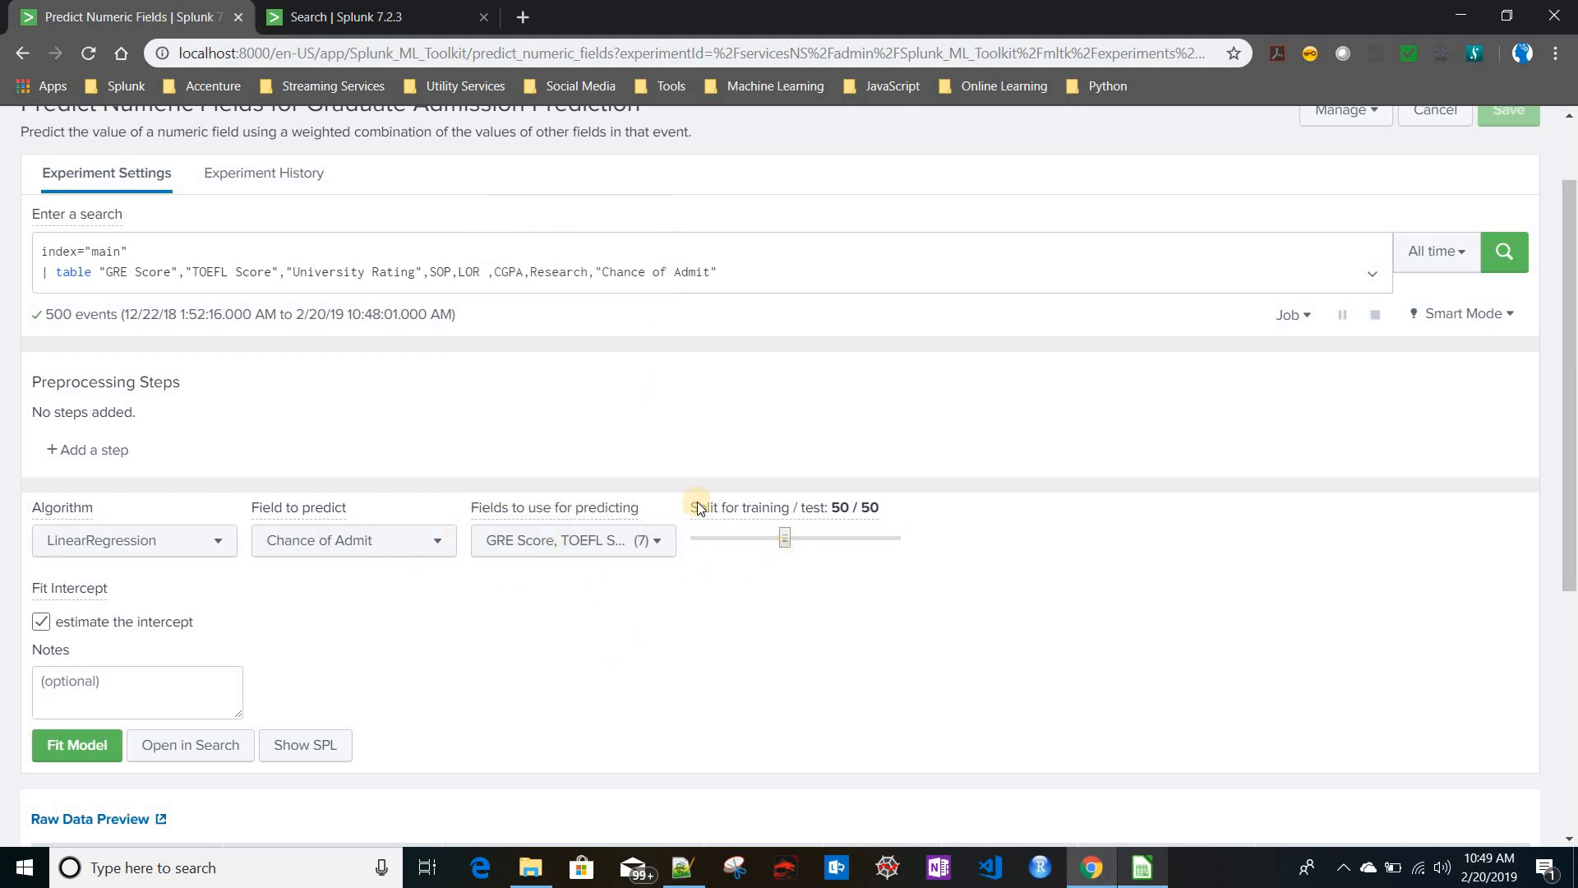
- Set the split for training / test to 70 / 30
mouse_move(704, 507)
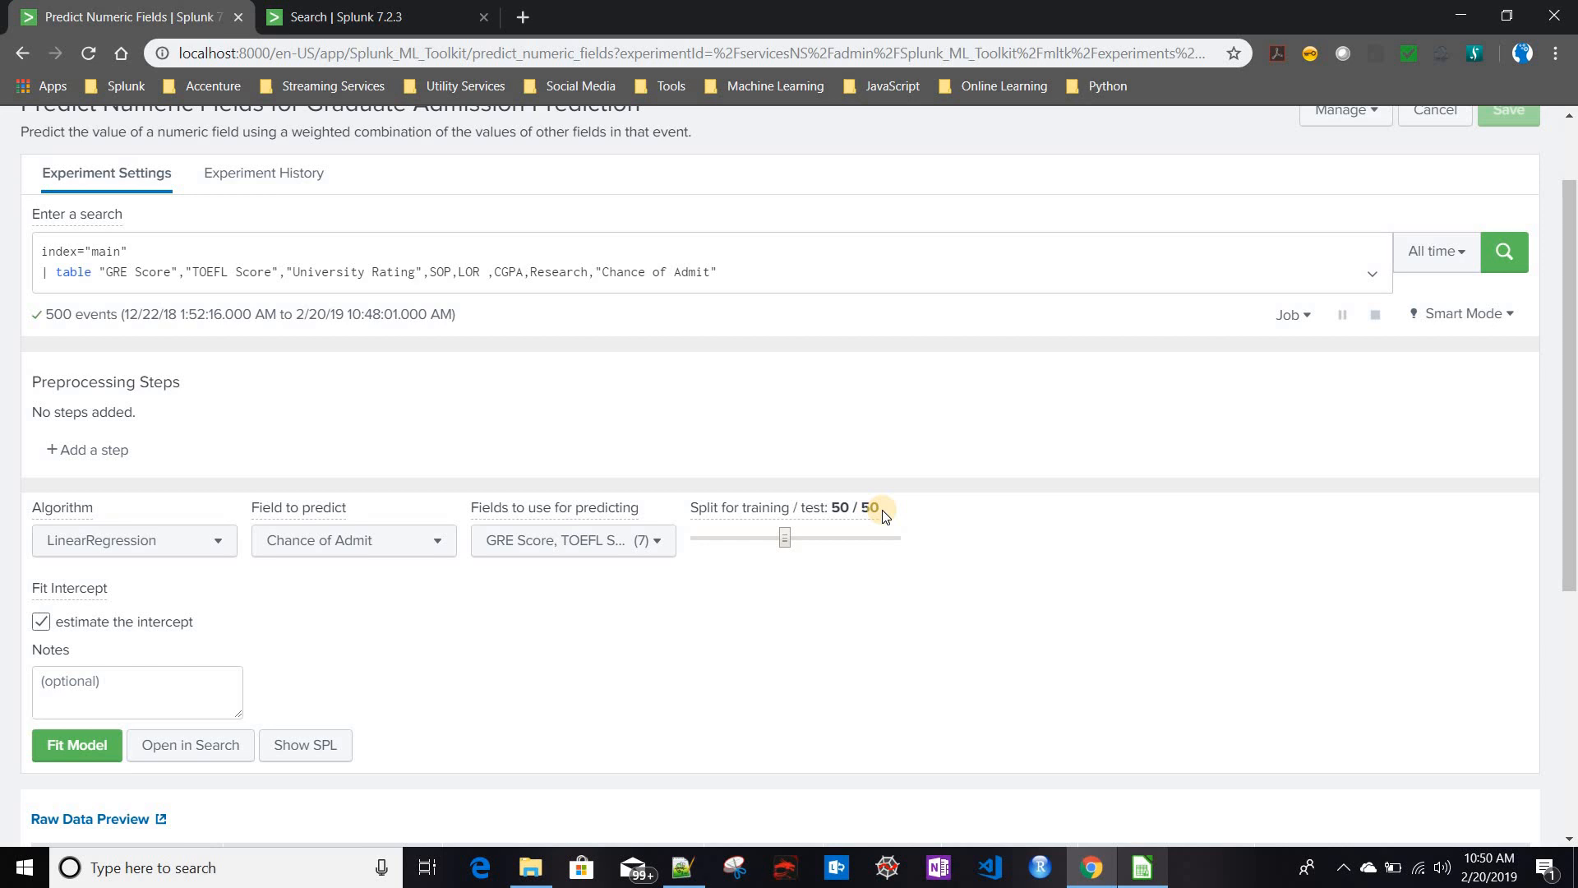
drag(784, 532, 828, 536)
- Enter "Using all the features" as the experiment's notes and fit the model with the intercept estimated
scroll(555, 608, down, 3)
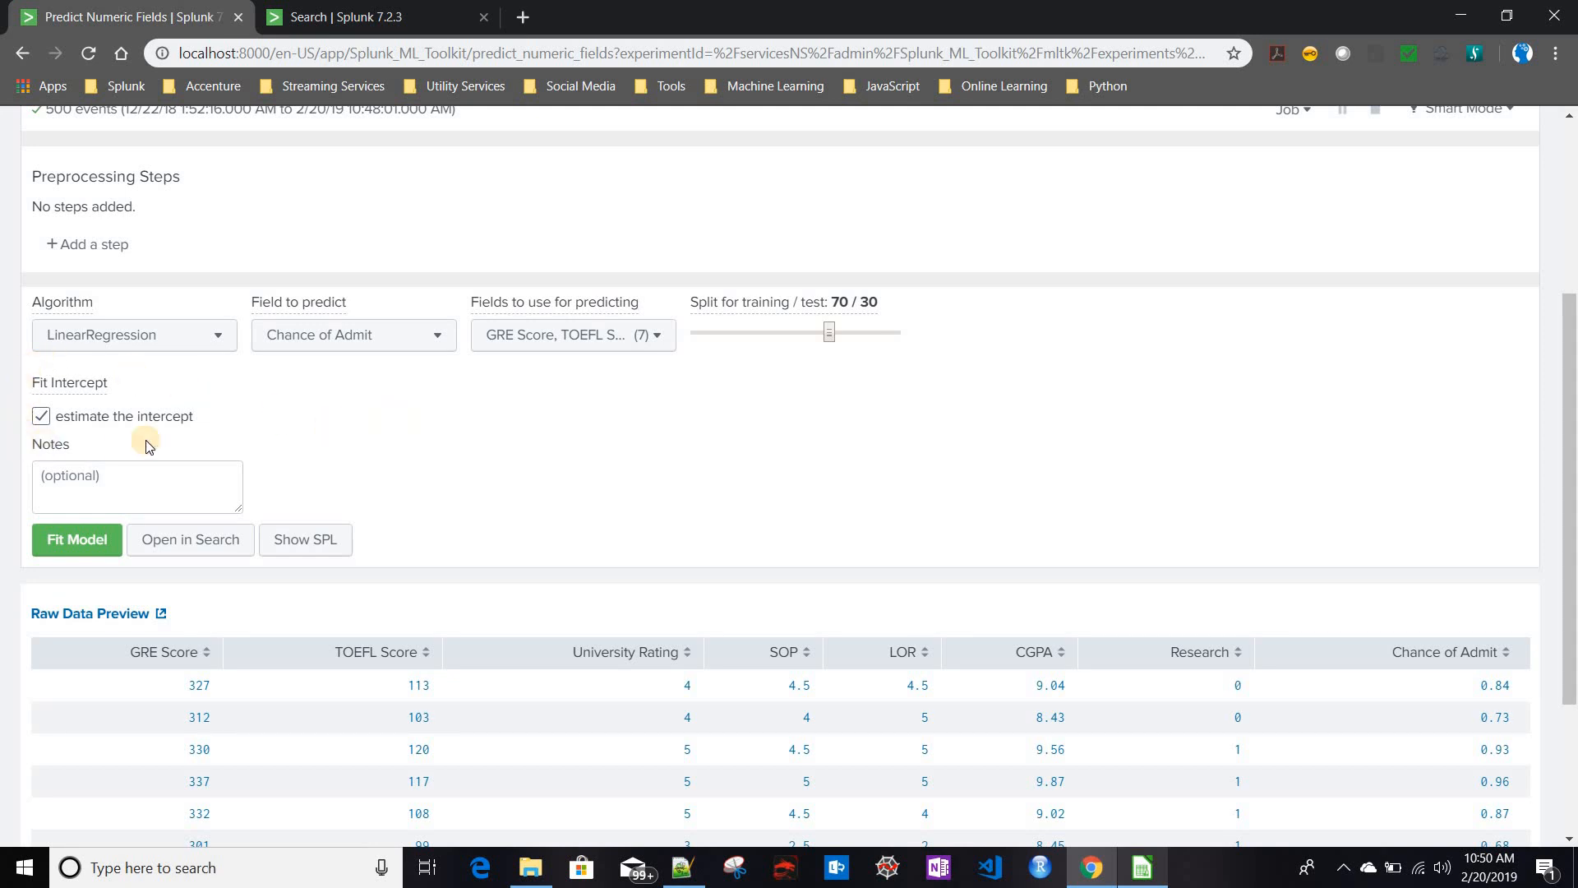
mouse_move(74, 388)
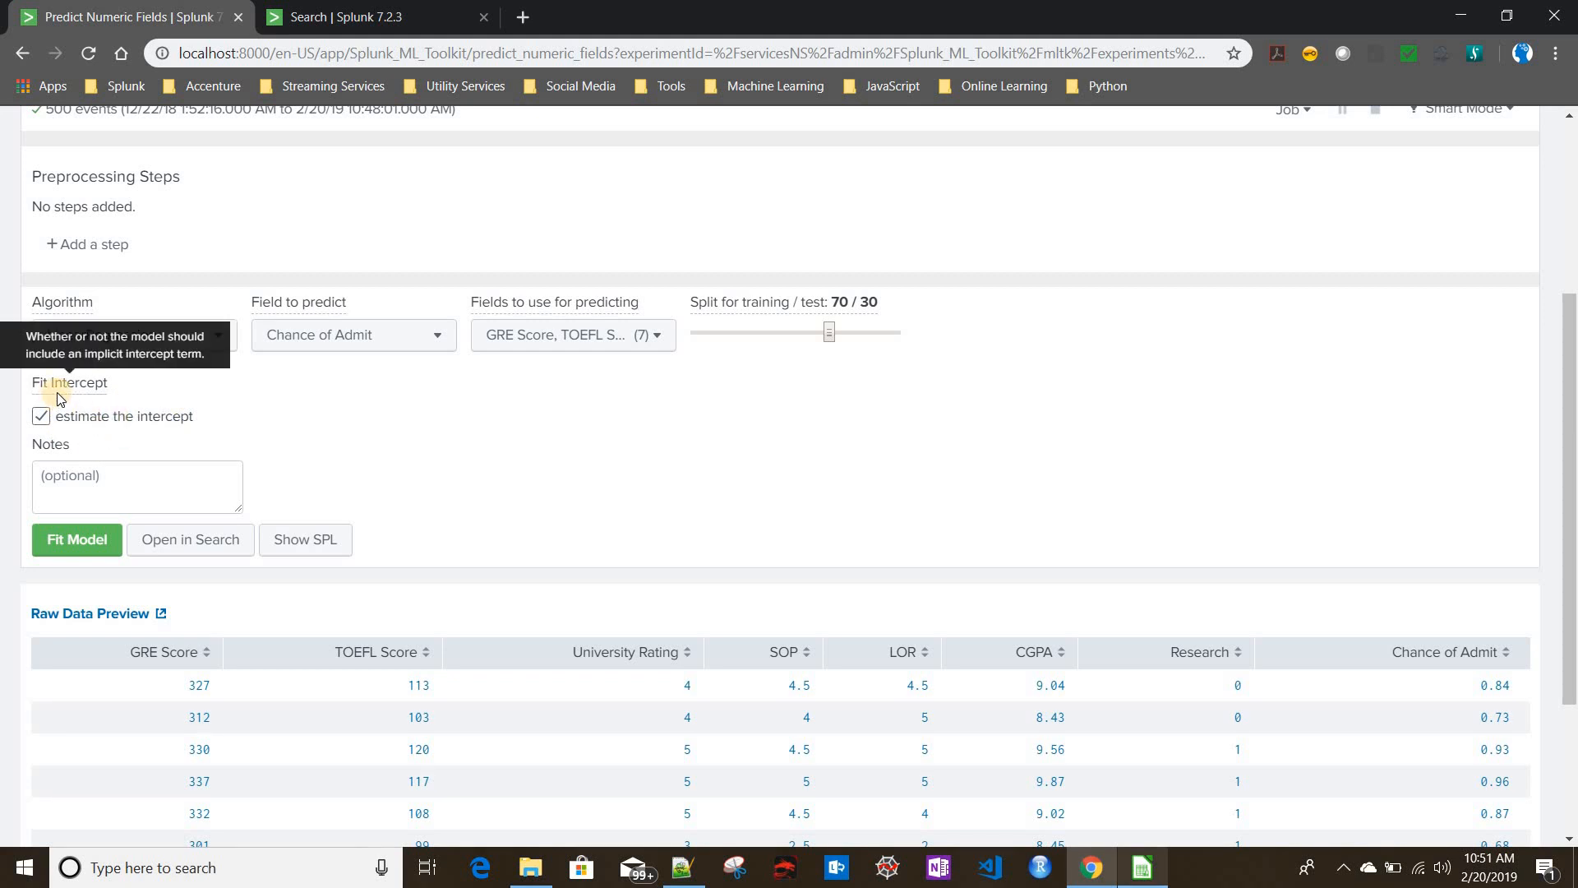
click(103, 499)
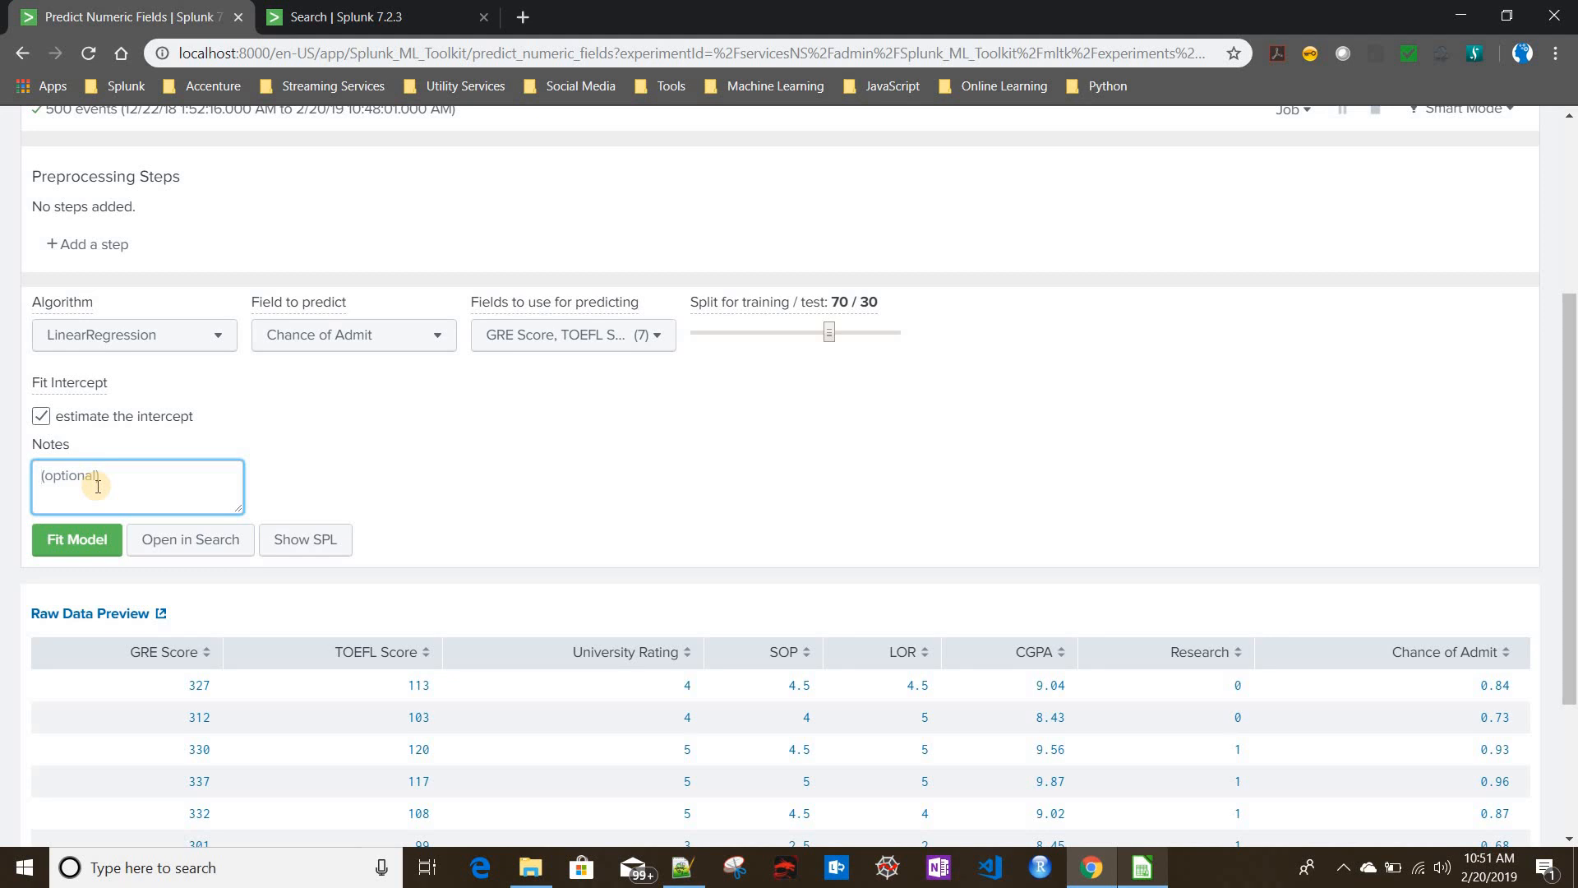
text(Using all the features)
click(456, 483)
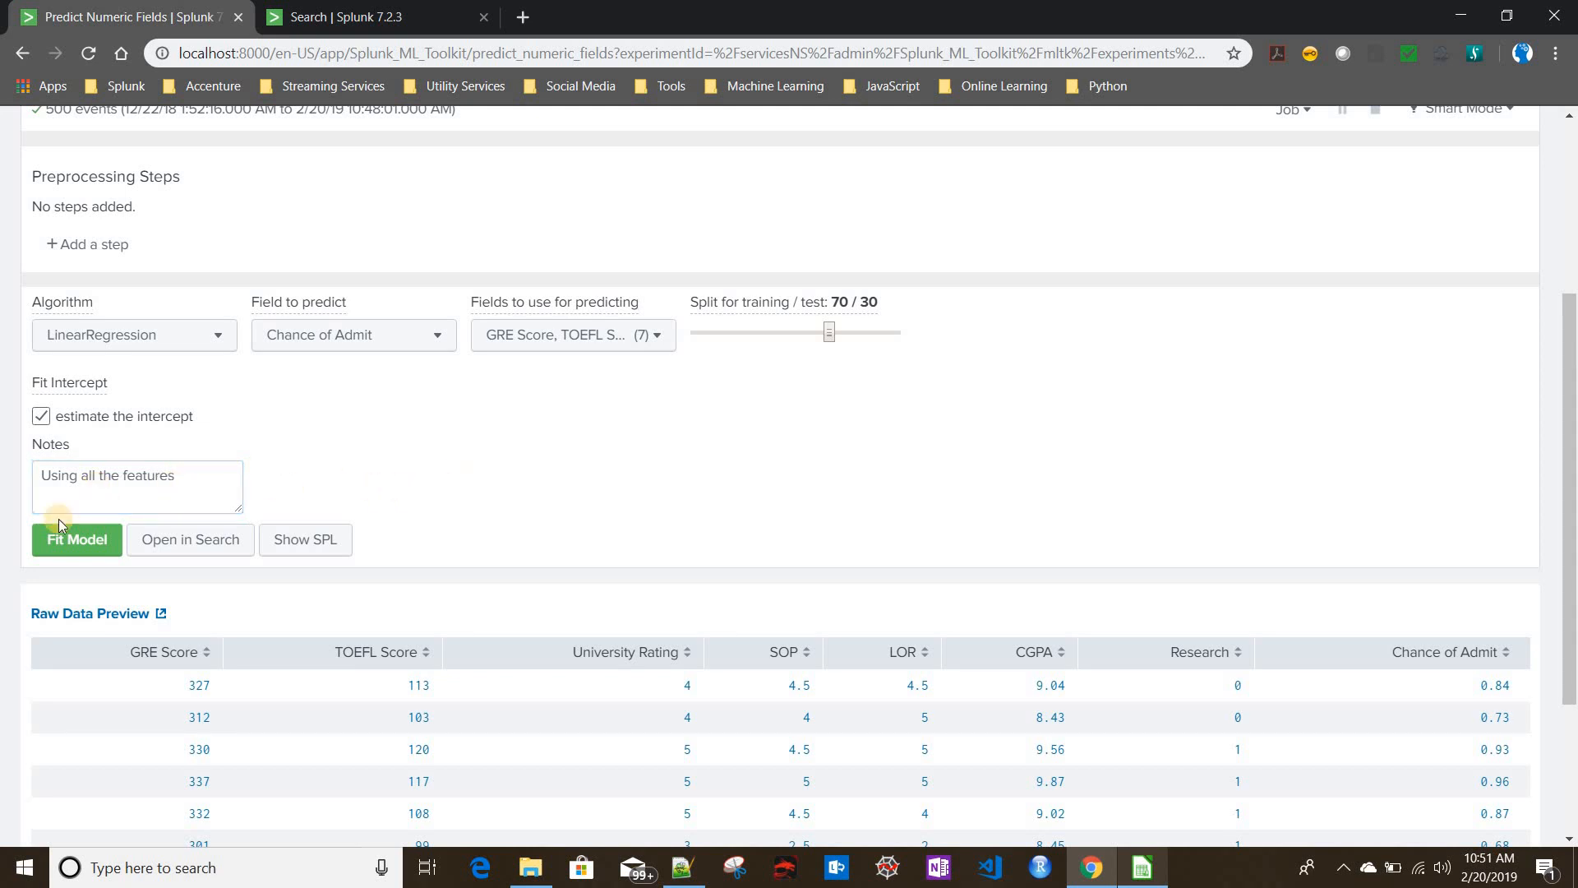
click(49, 549)
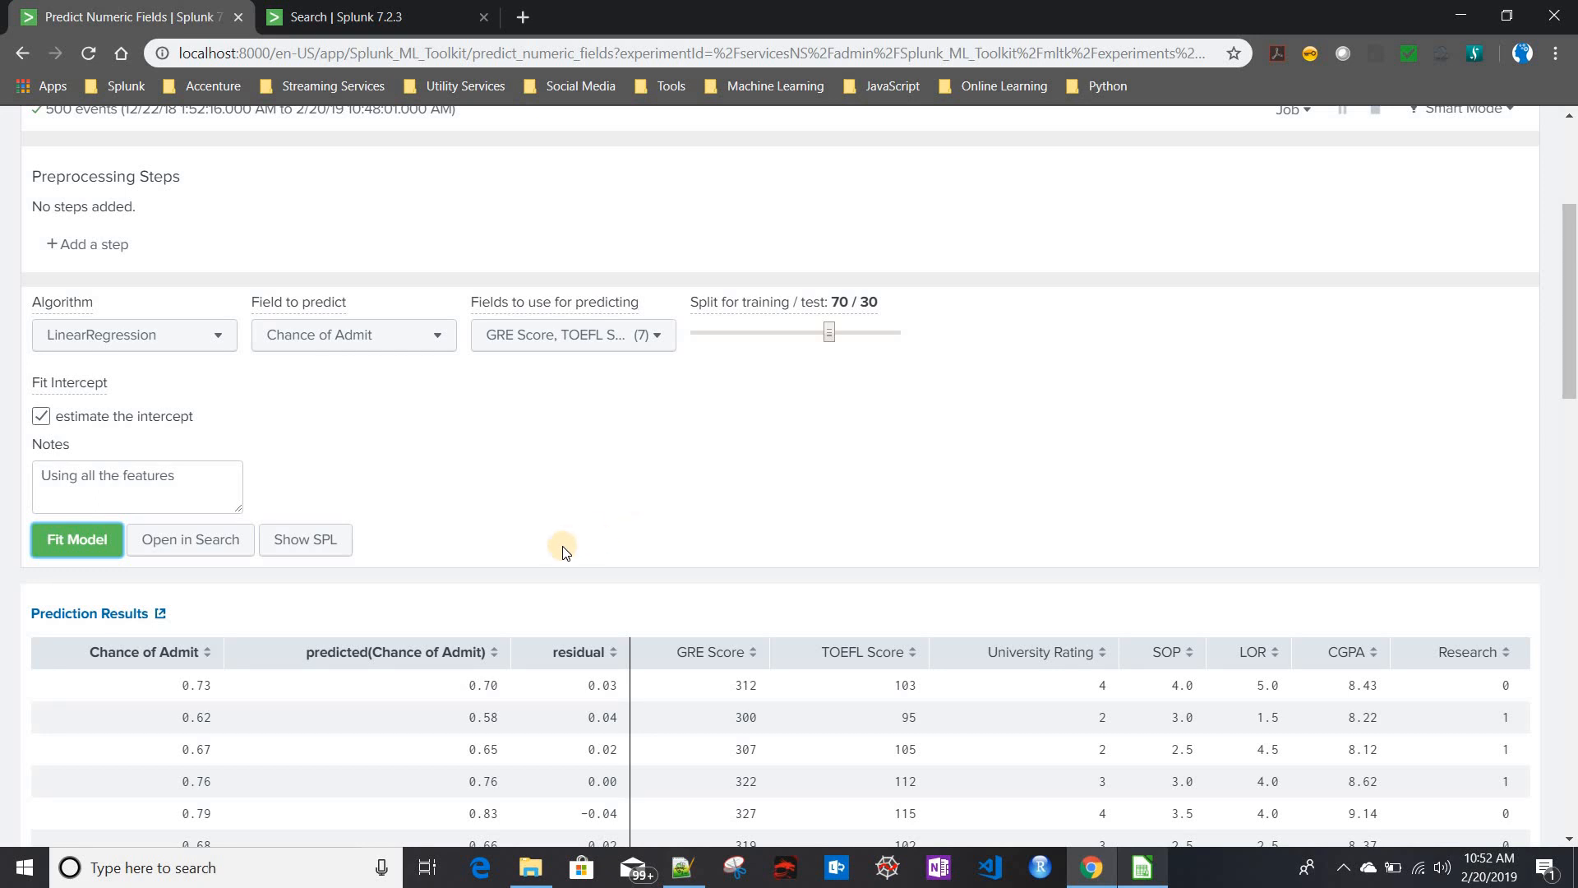
- Examine the prediction results table, the actual vs. predicted line and scatter charts, and the residuals line chart and histogram
scroll(556, 553, down, 3)
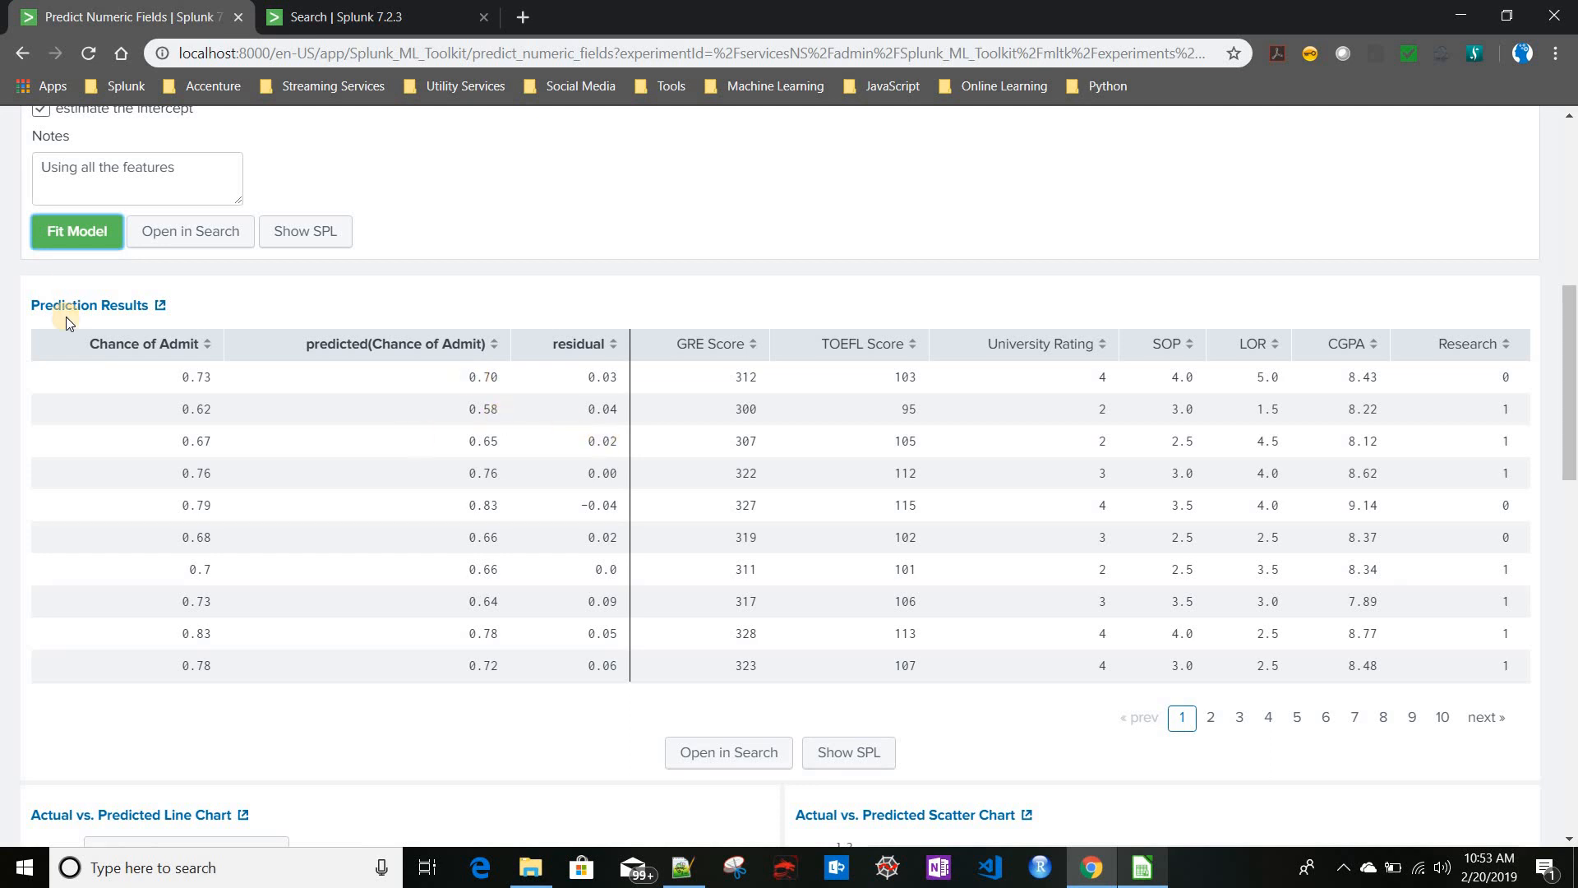
scroll(66, 317, up, 1)
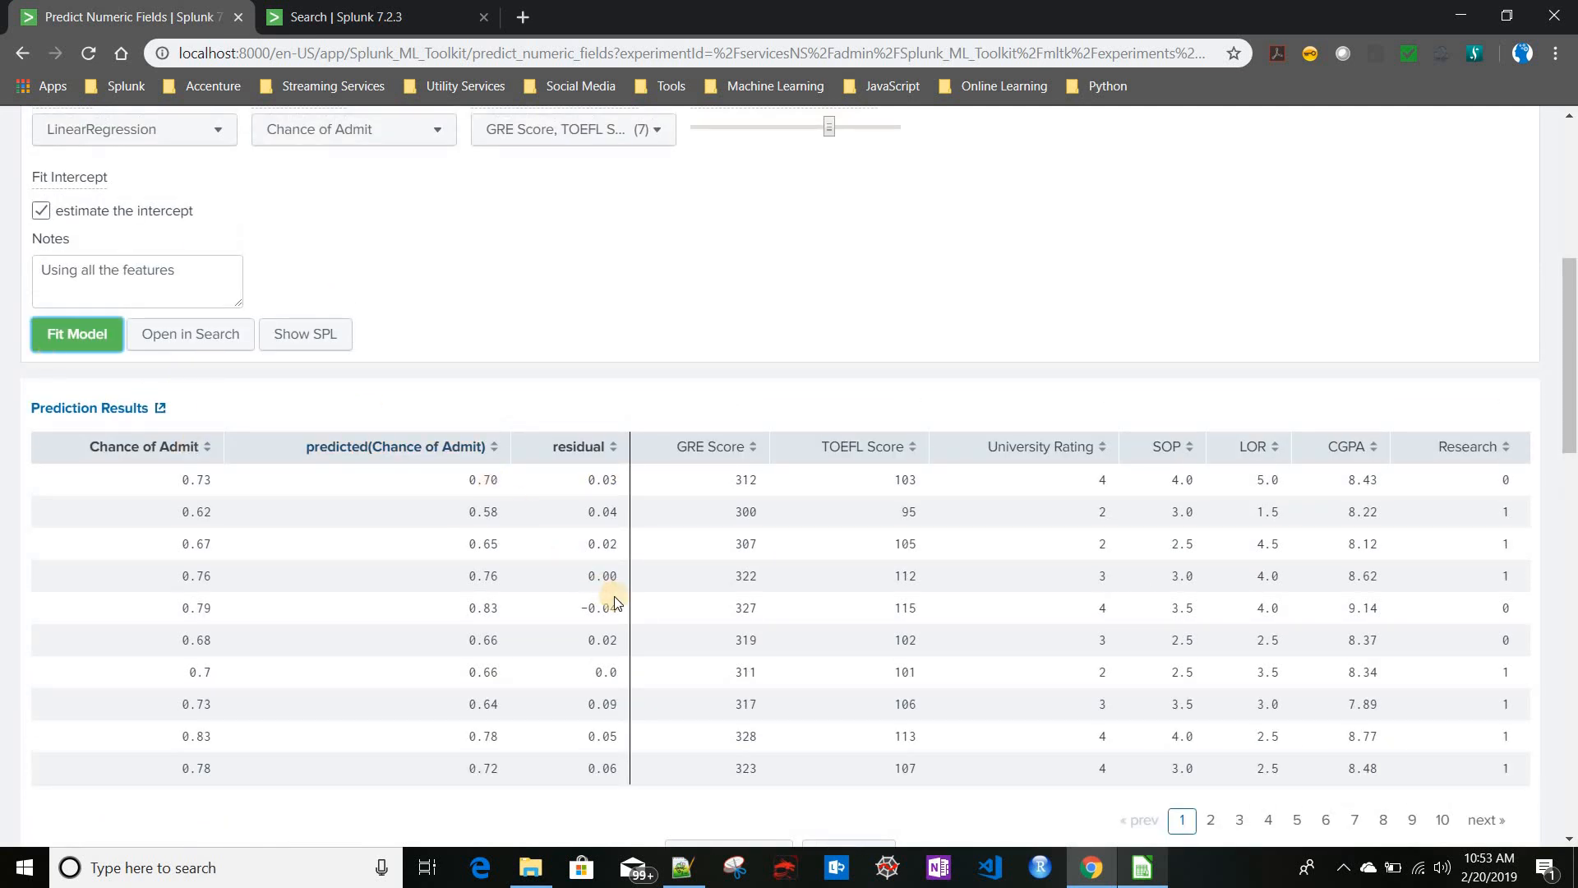
scroll(742, 511, down, 2)
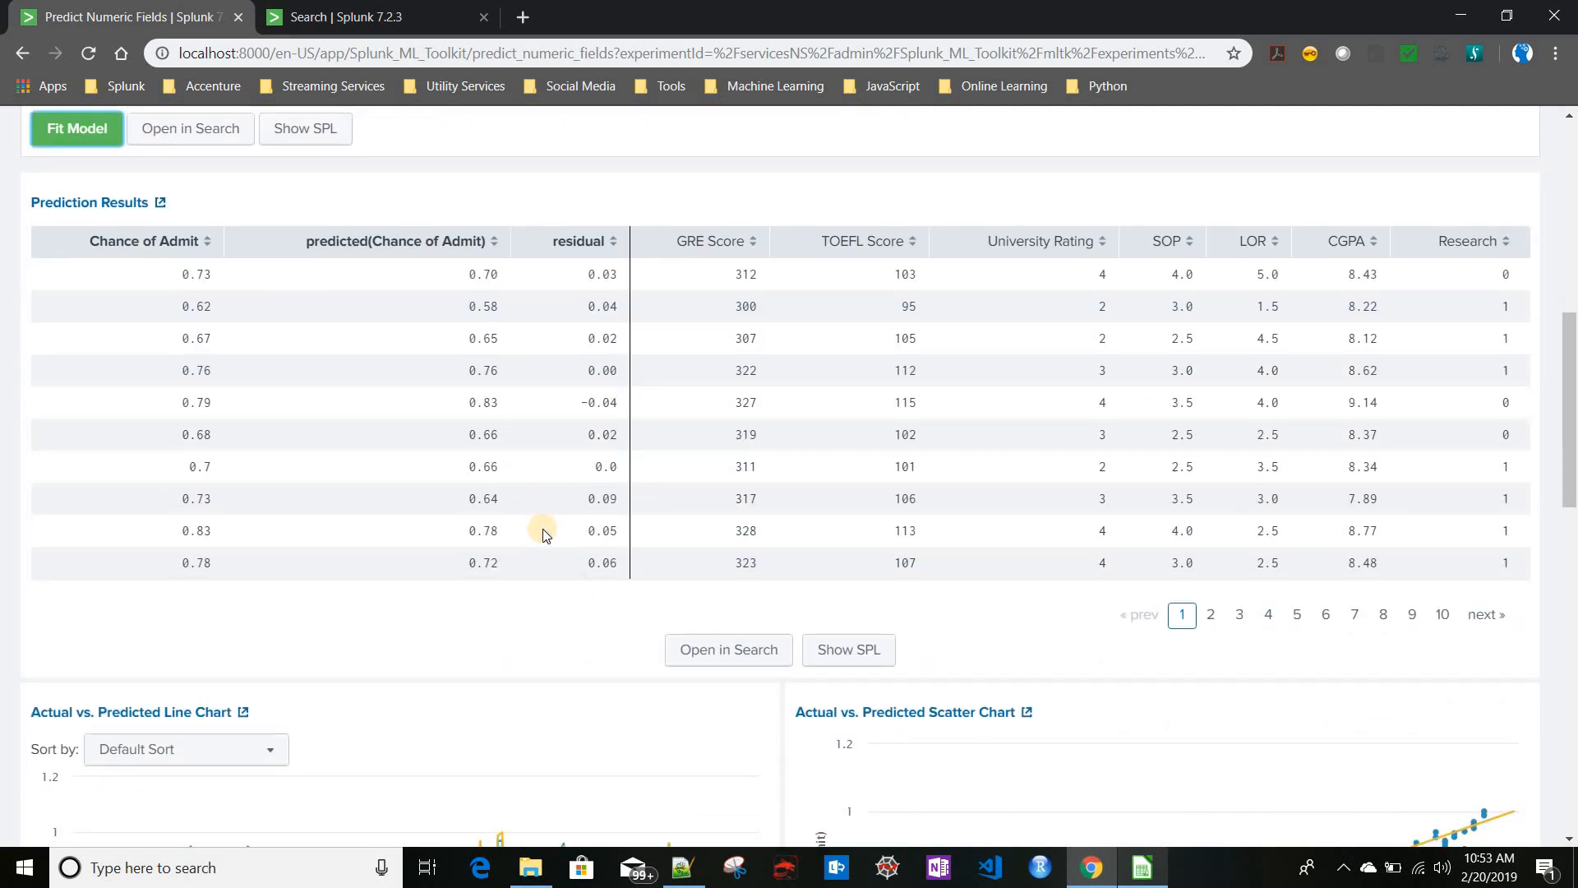
scroll(542, 532, down, 2)
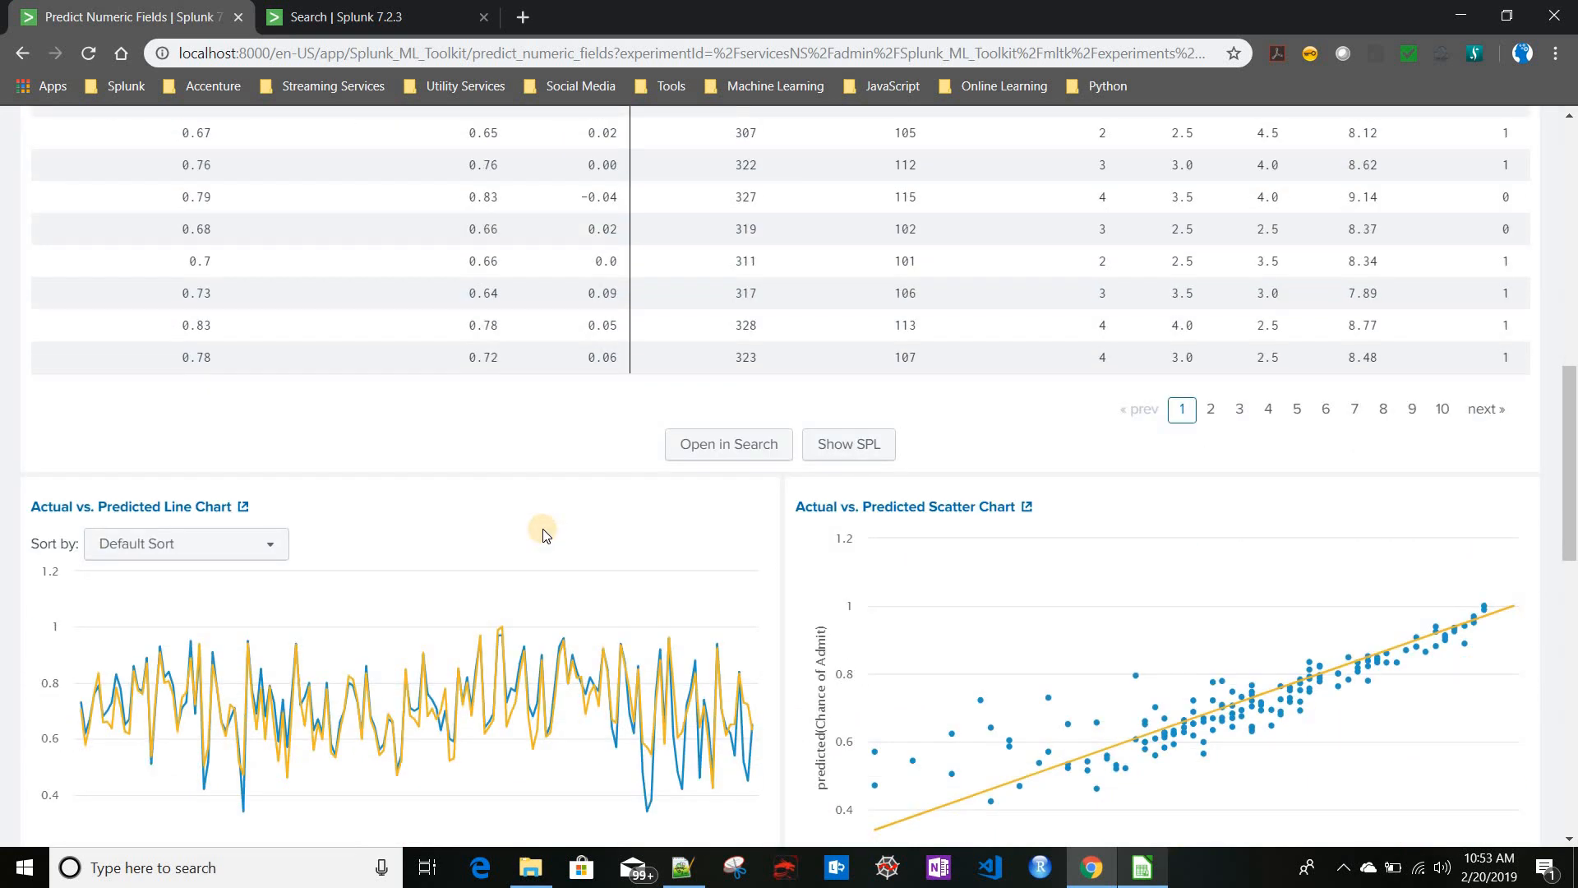
scroll(543, 534, down, 10)
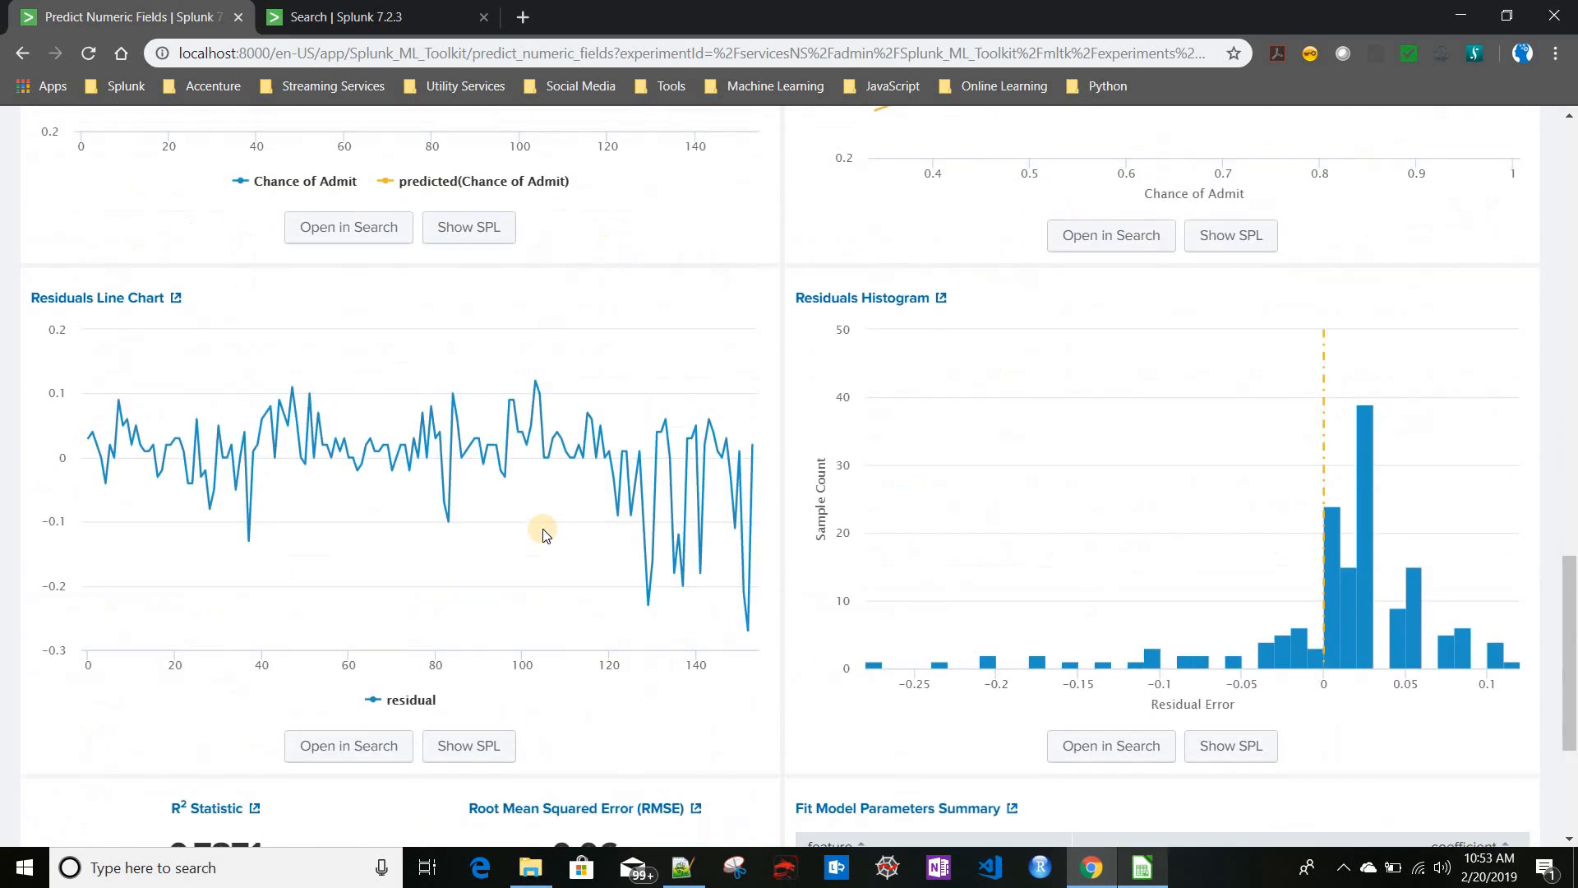
scroll(542, 534, up, 7)
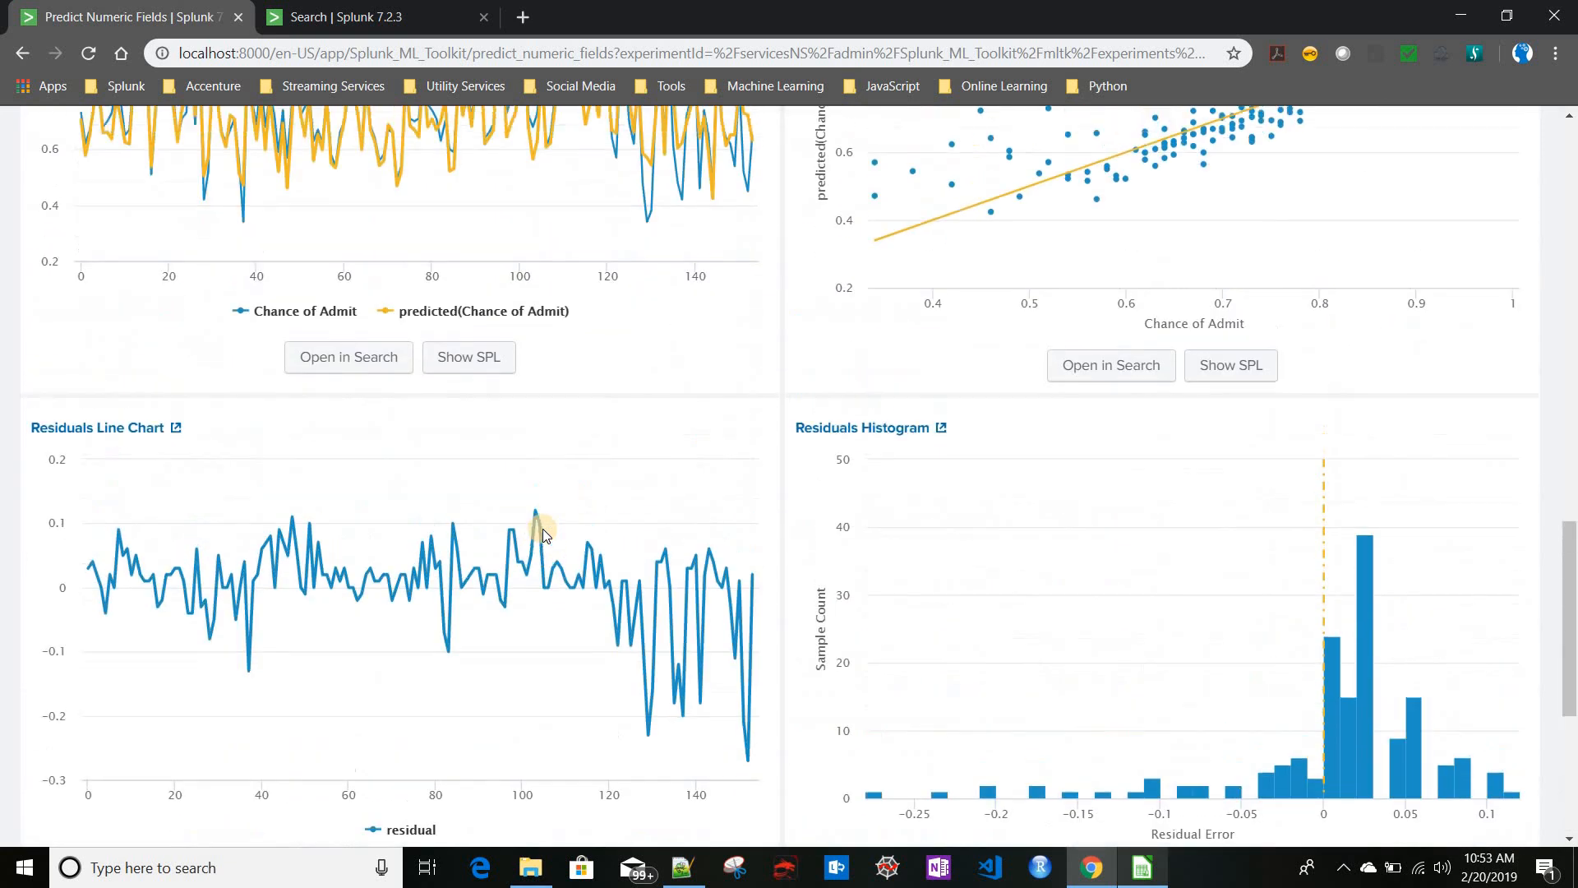
scroll(543, 533, up, 1)
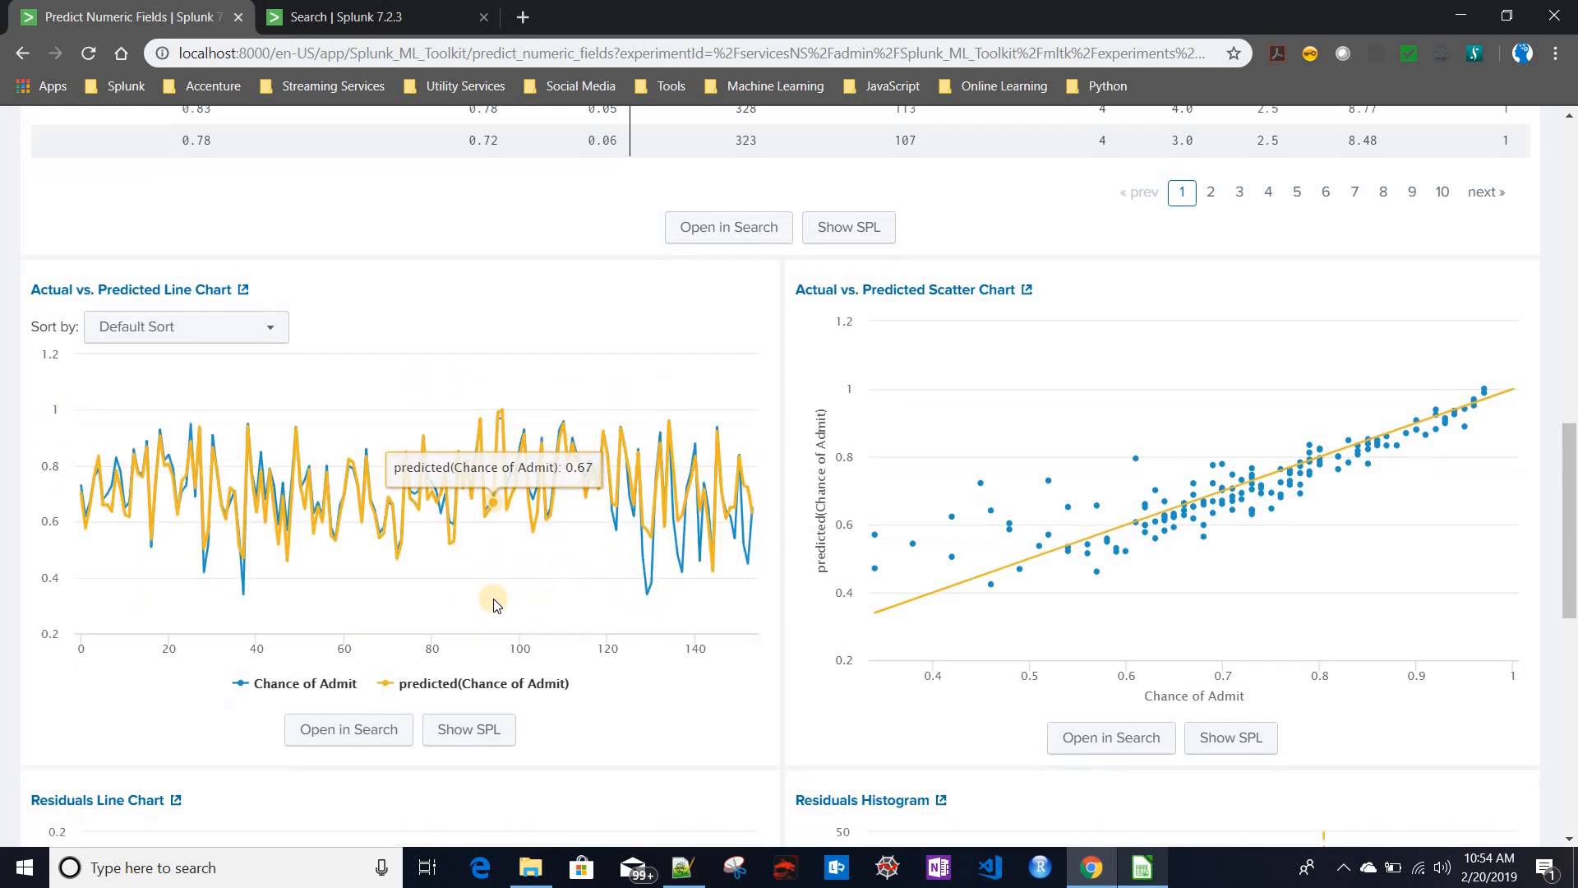
scroll(493, 603, down, 3)
scroll(247, 254, up, 1)
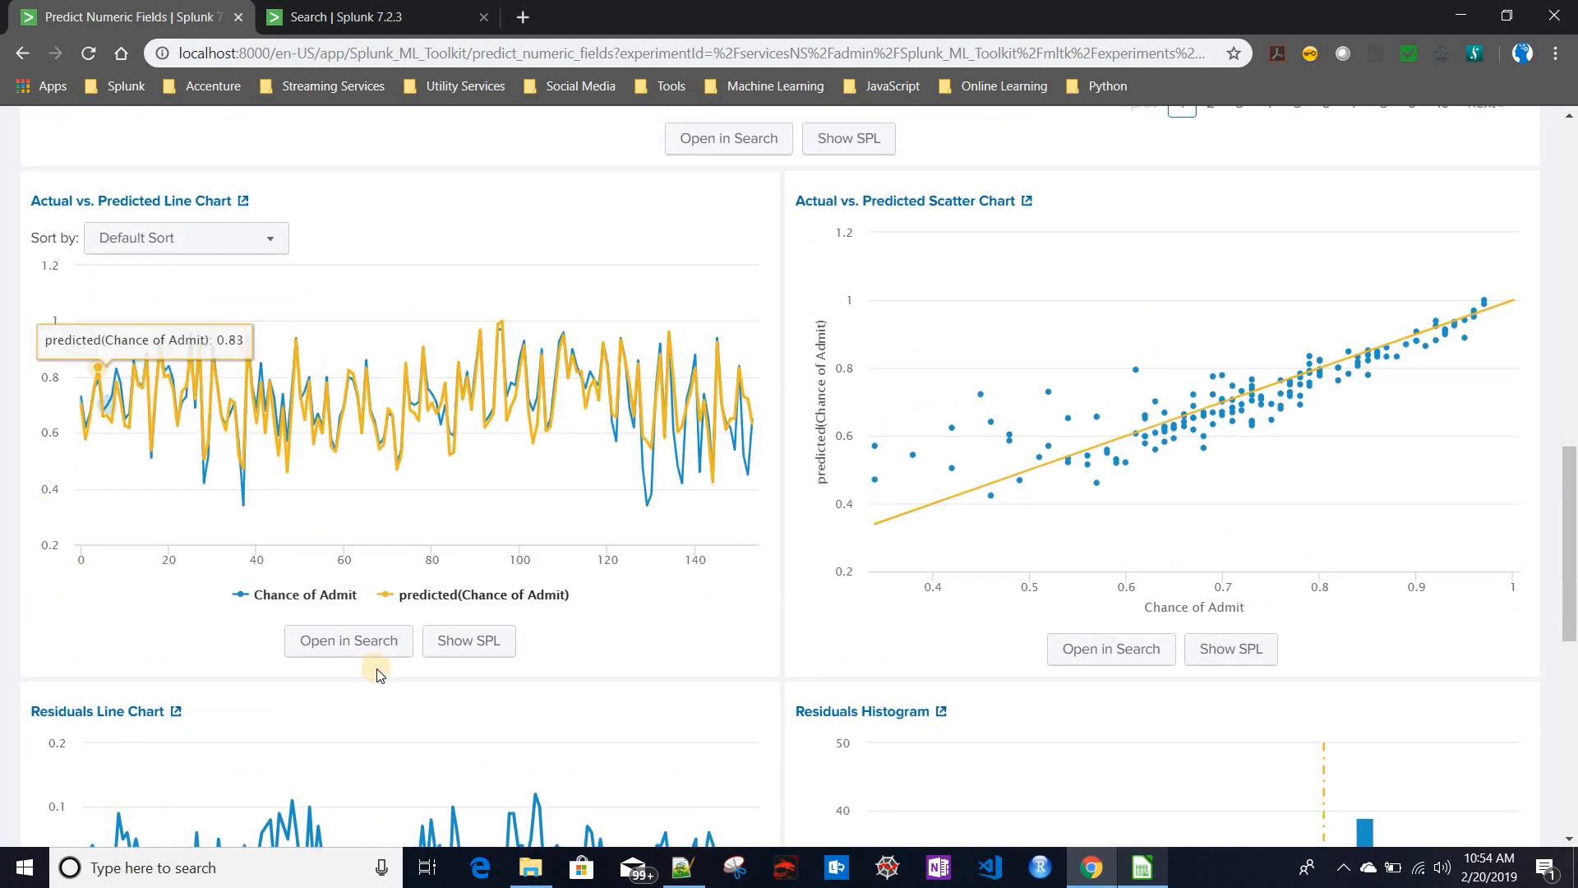
scroll(333, 475, up, 3)
scroll(549, 163, up, 3)
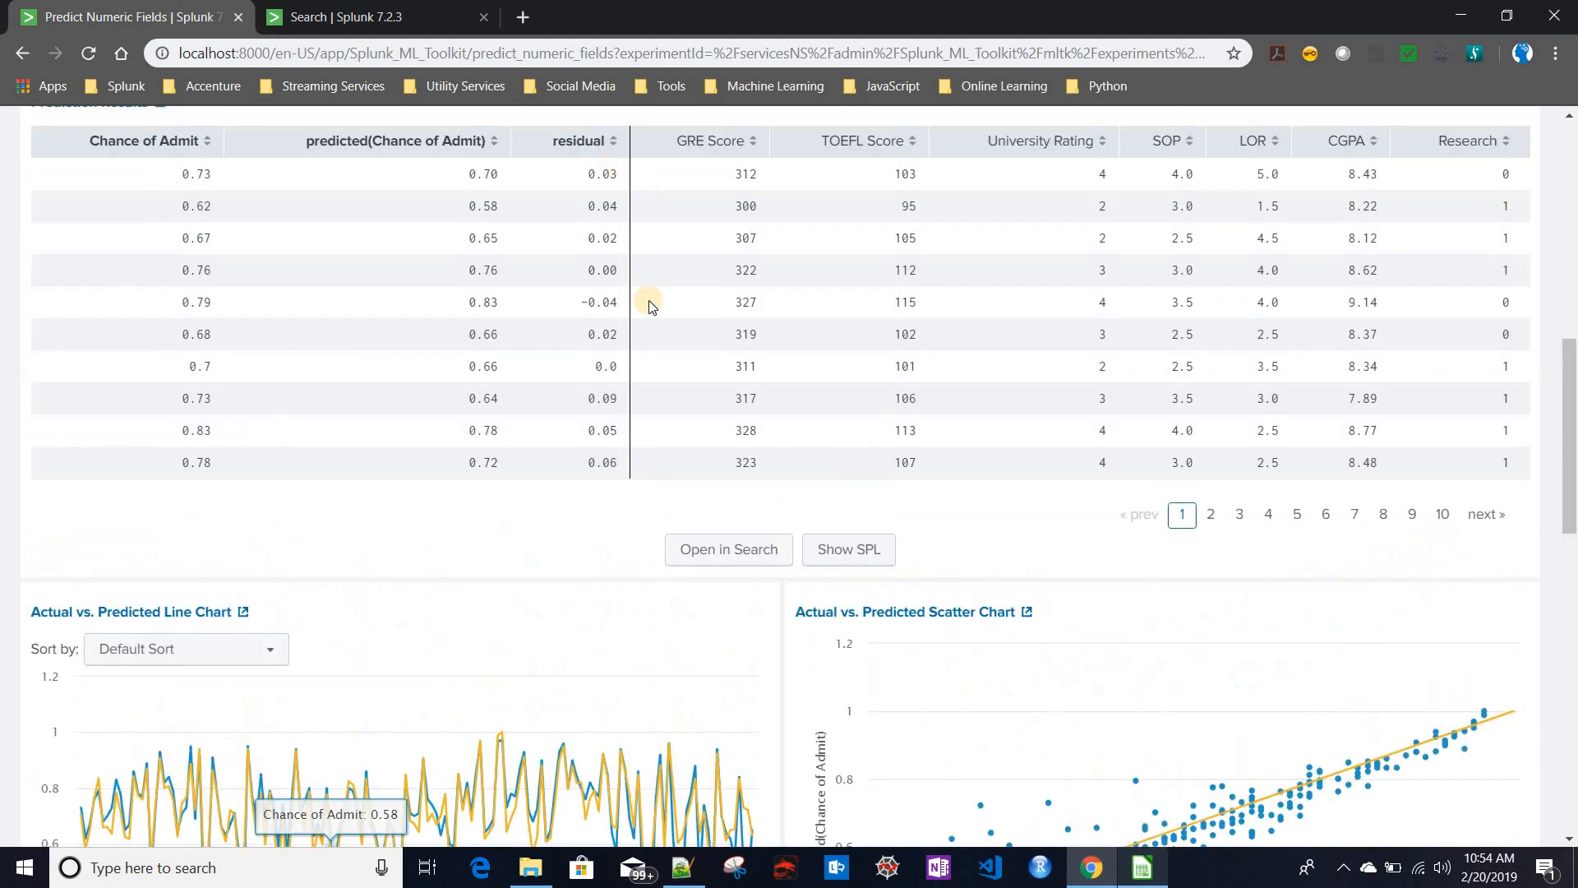
scroll(549, 563, down, 10)
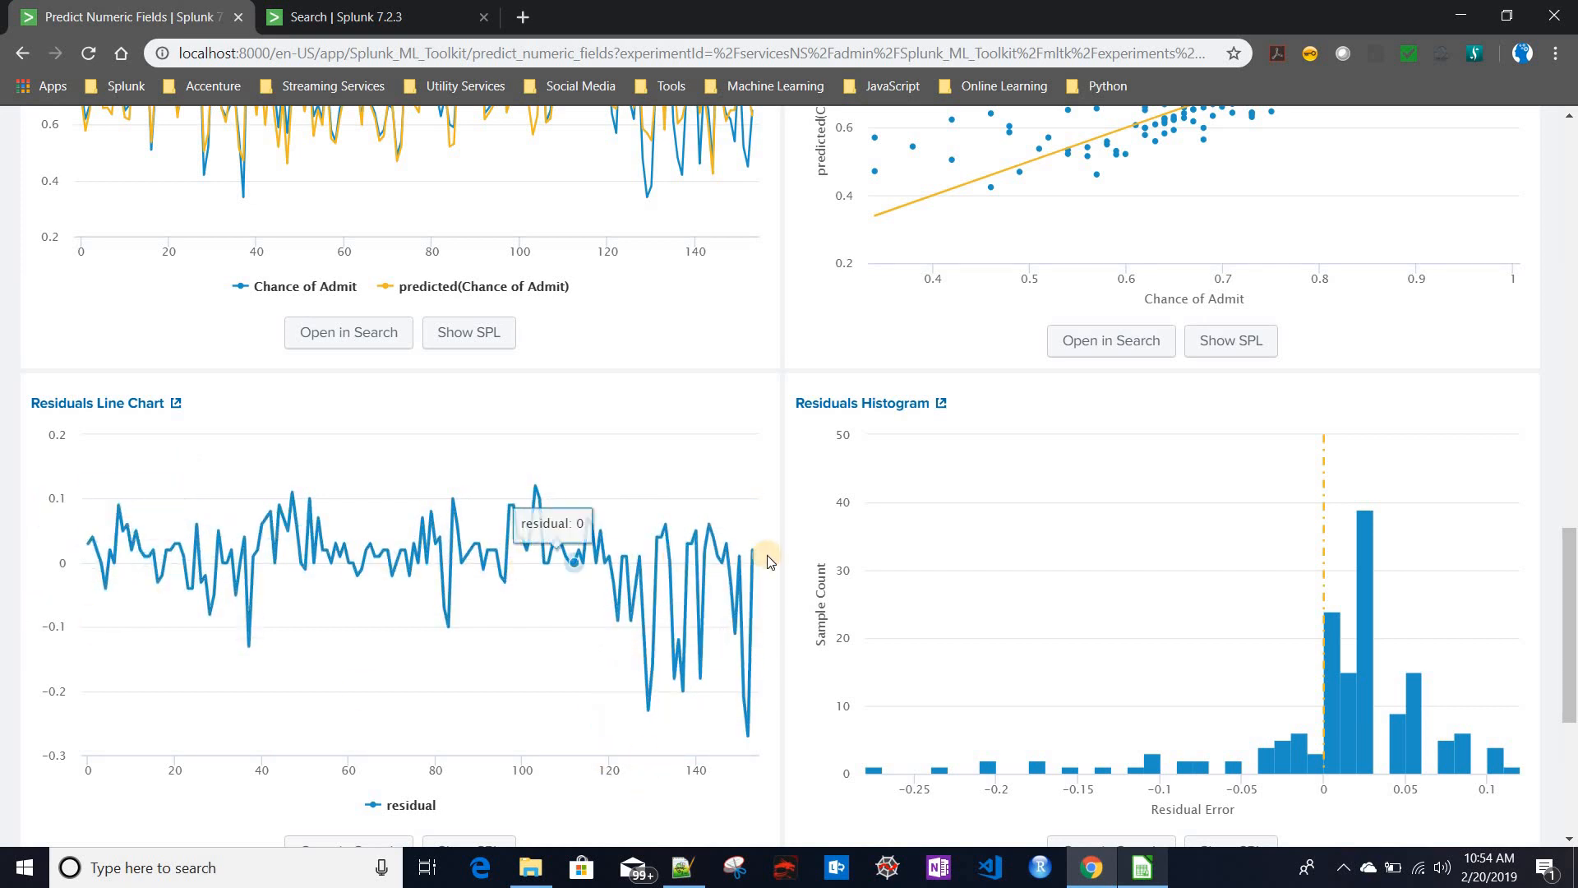
scroll(645, 657, up, 1)
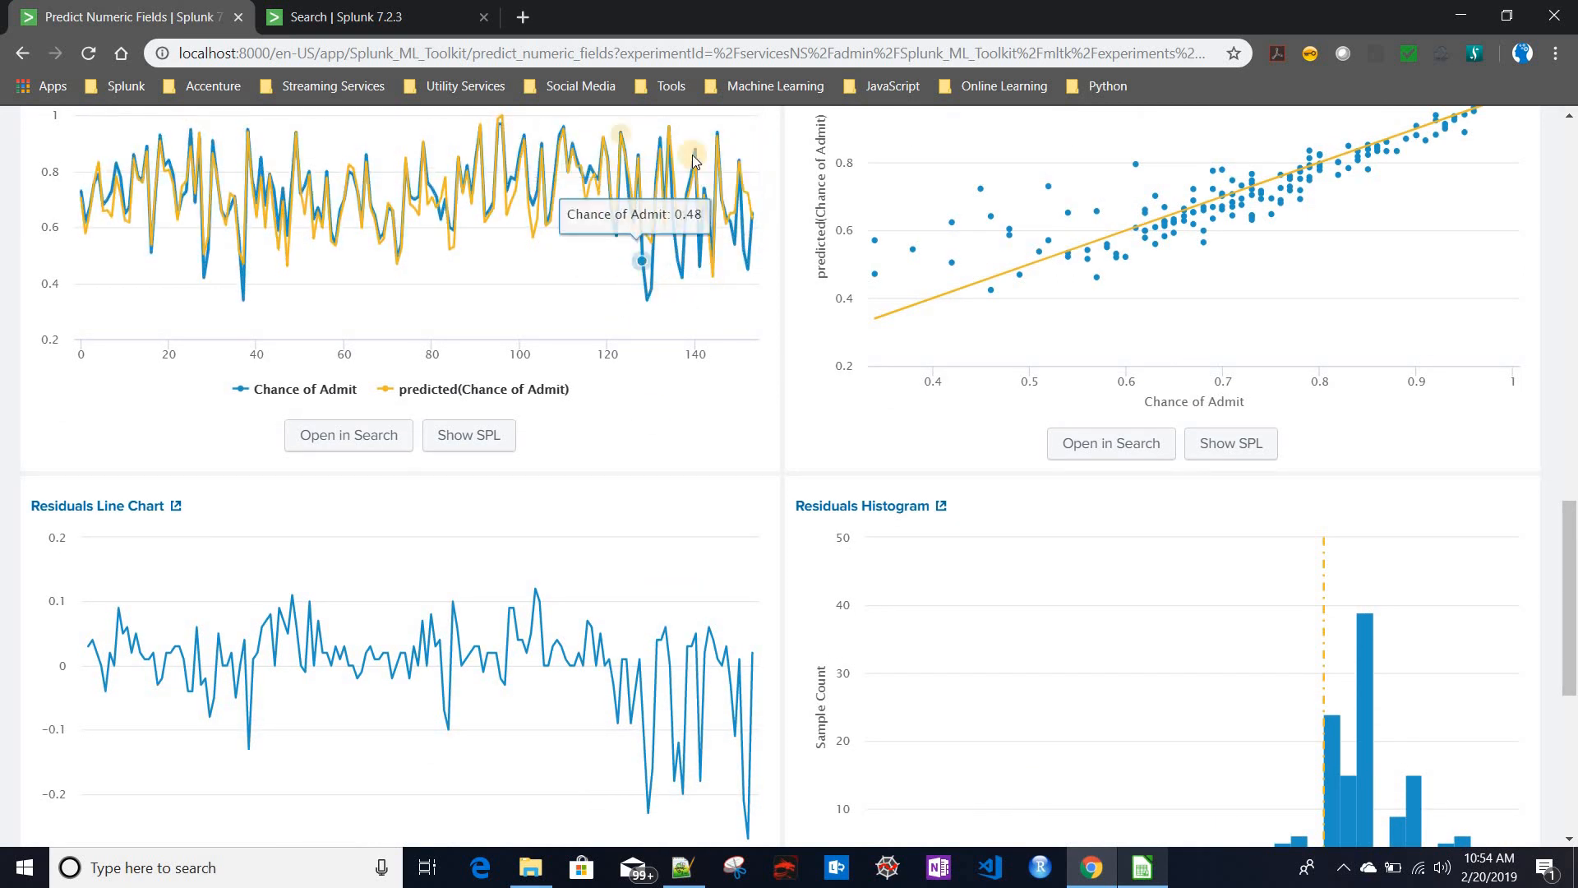
scroll(667, 497, up, 1)
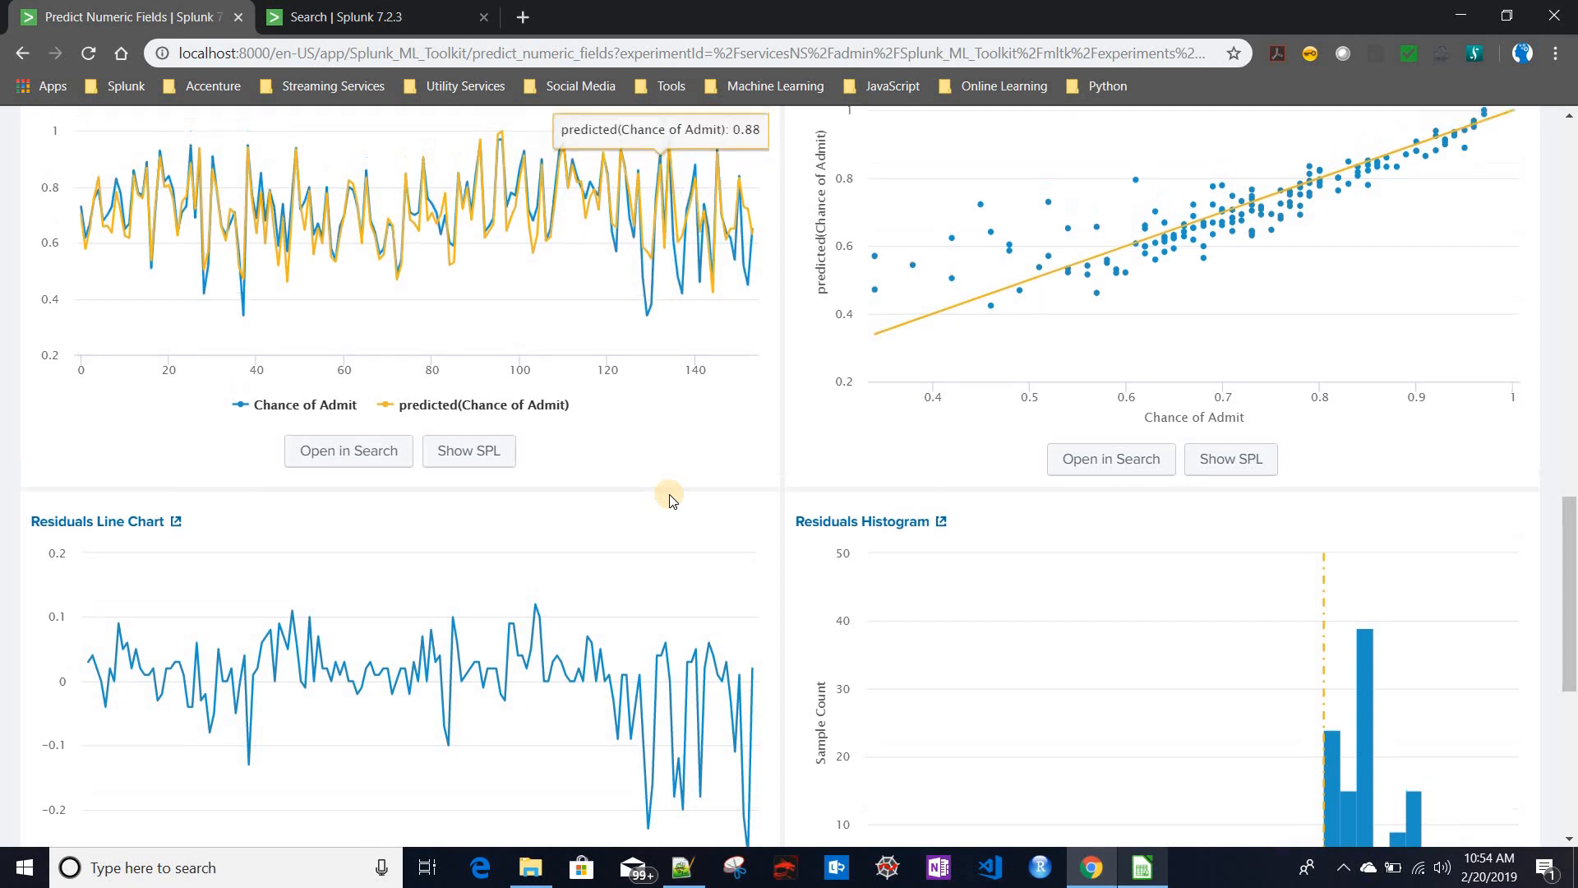
- Compare the actual vs. predicted charts with the residuals line chart, the residuals histogram and the prediction results table
scroll(696, 646, down, 1)
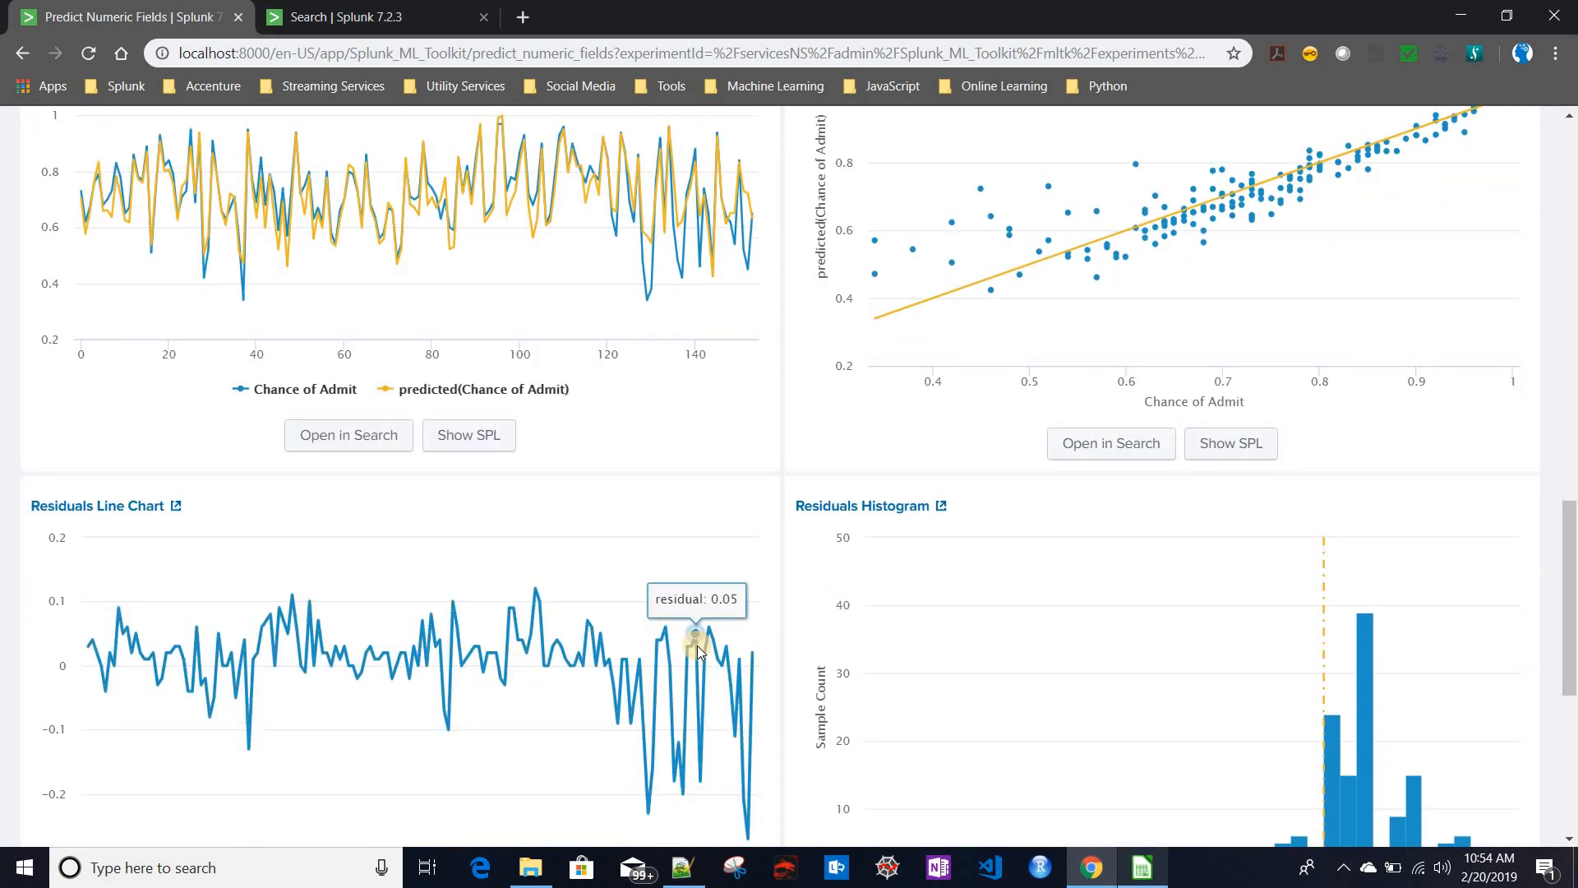
scroll(660, 358, up, 1)
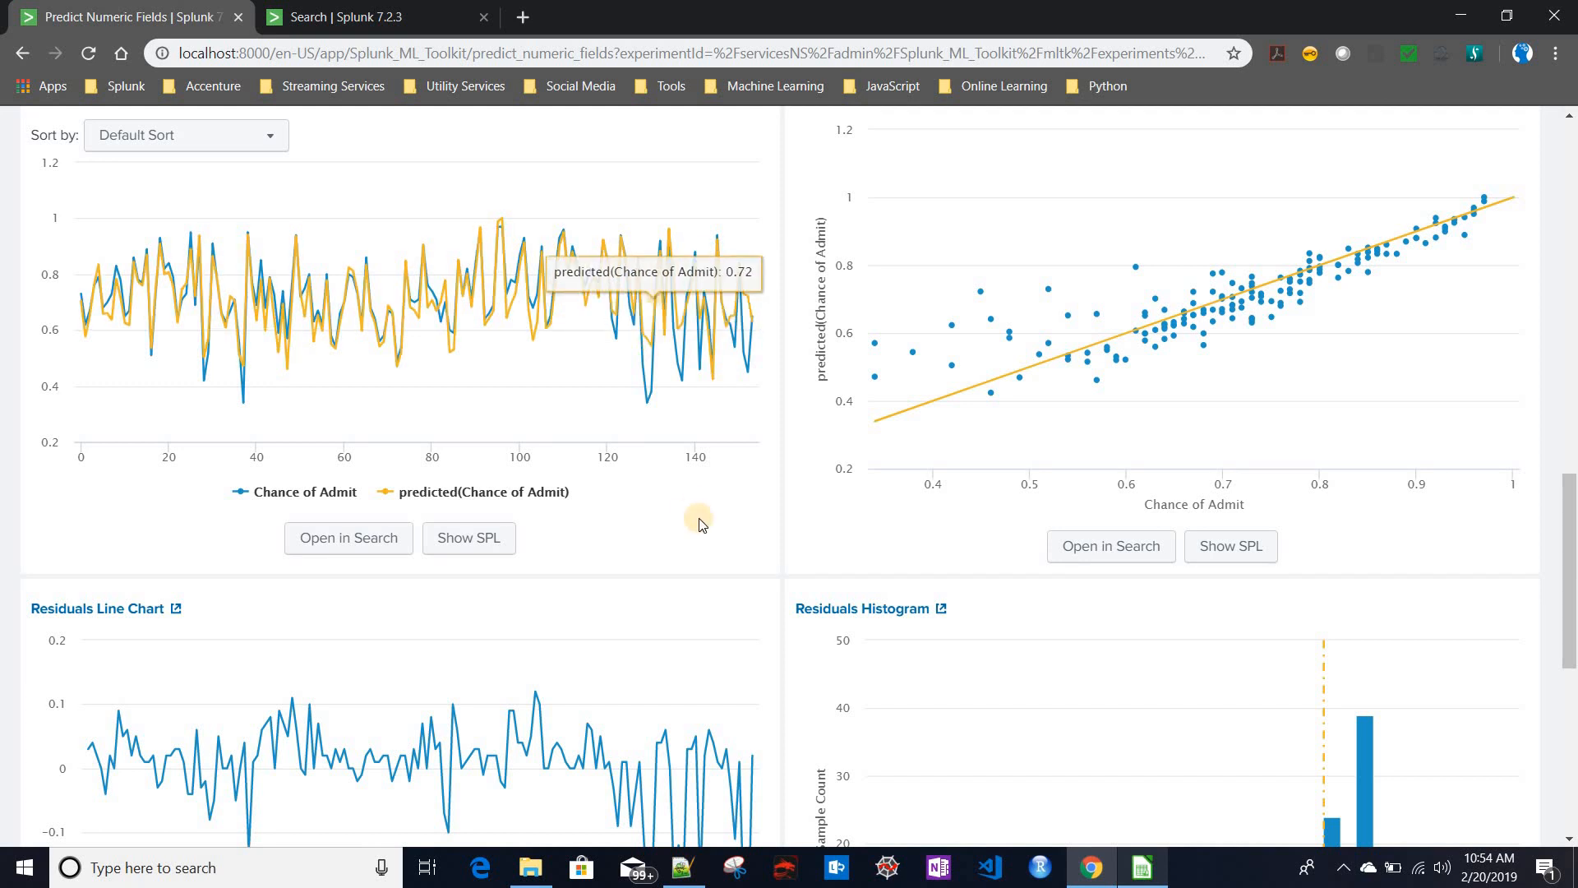
scroll(698, 521, up, 1)
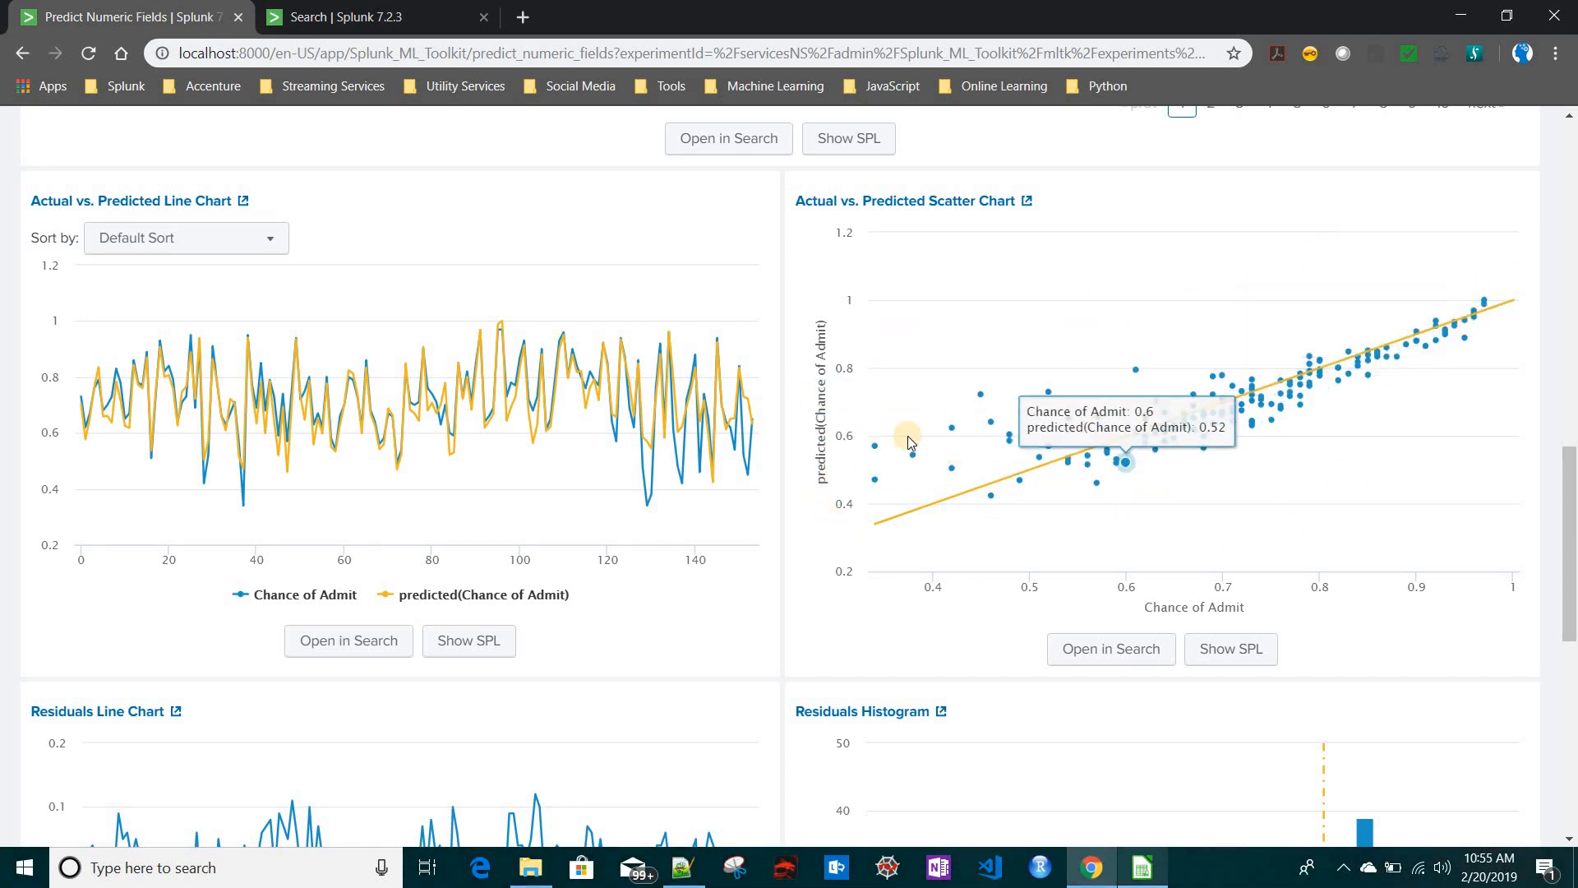
scroll(907, 436, down, 4)
scroll(852, 315, down, 2)
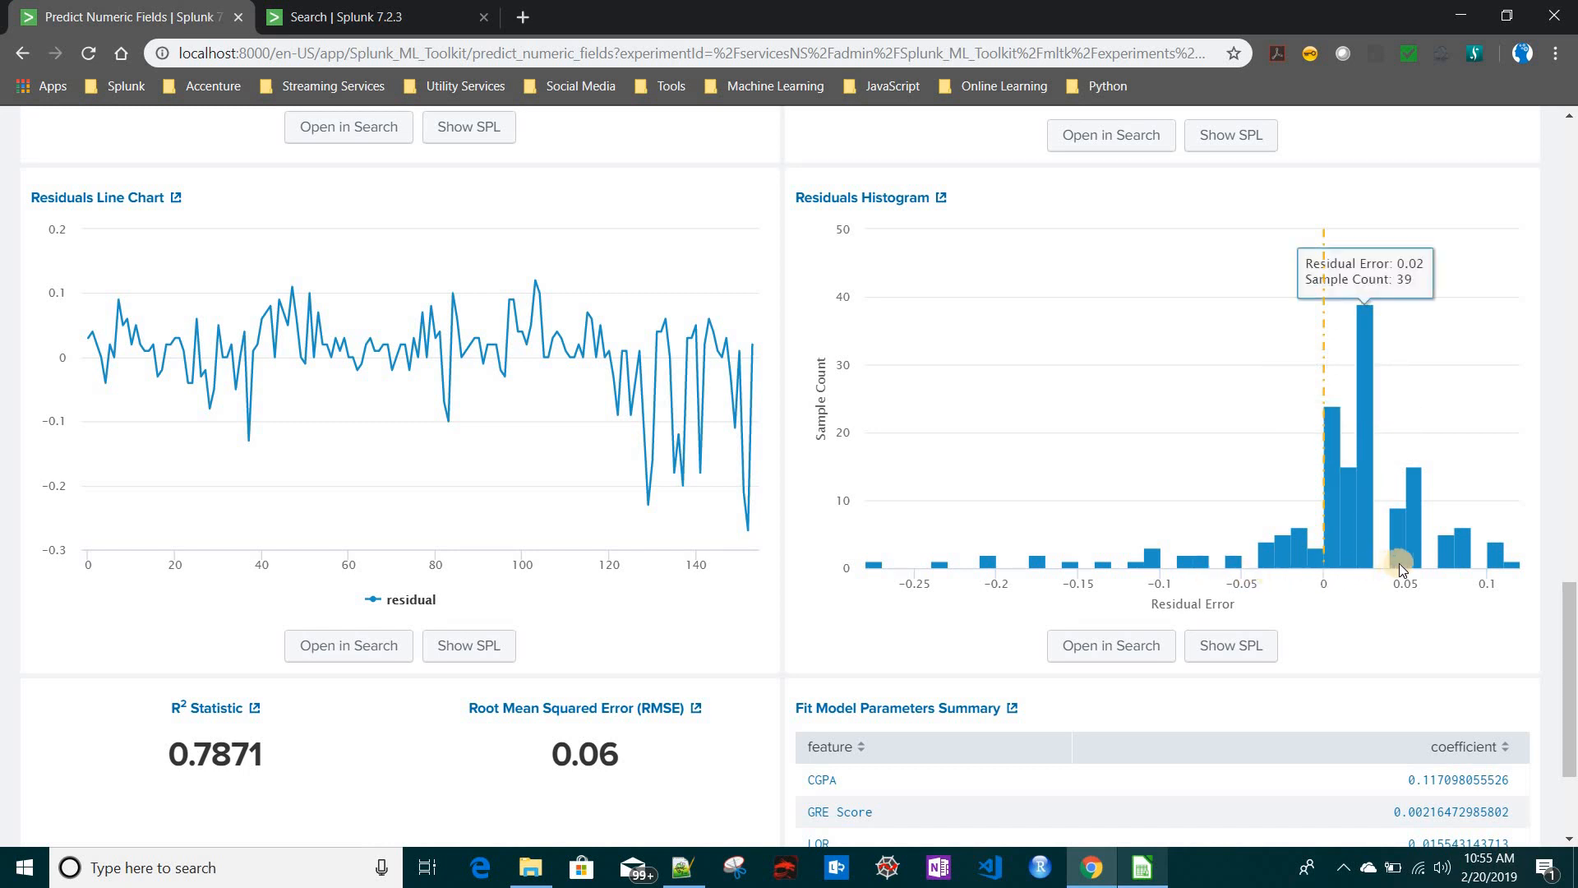
mouse_move(1423, 566)
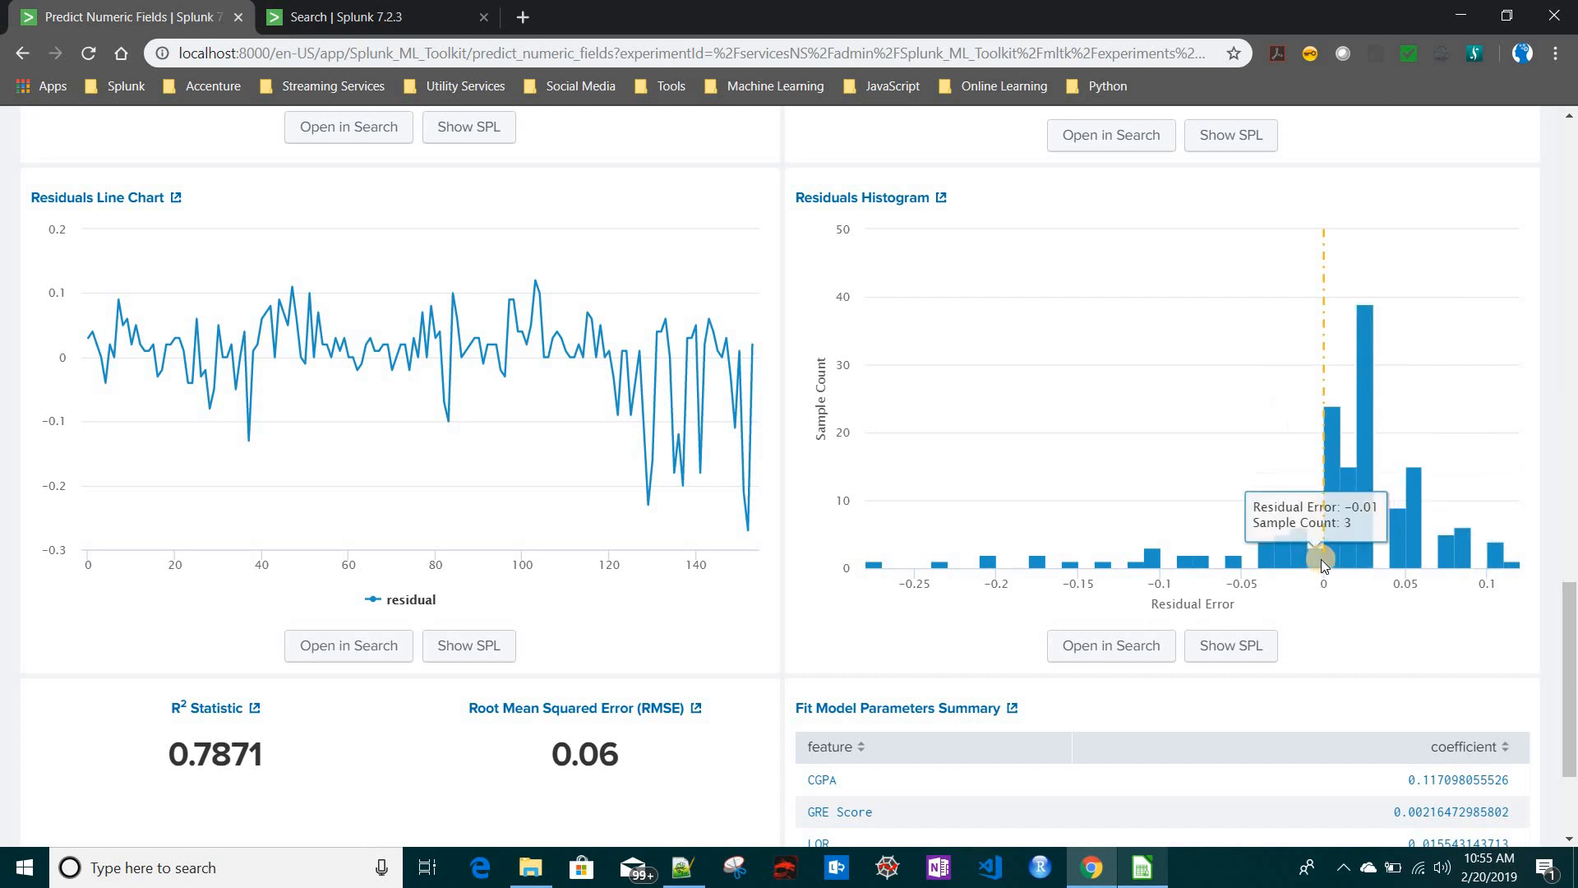
scroll(828, 583, up, 5)
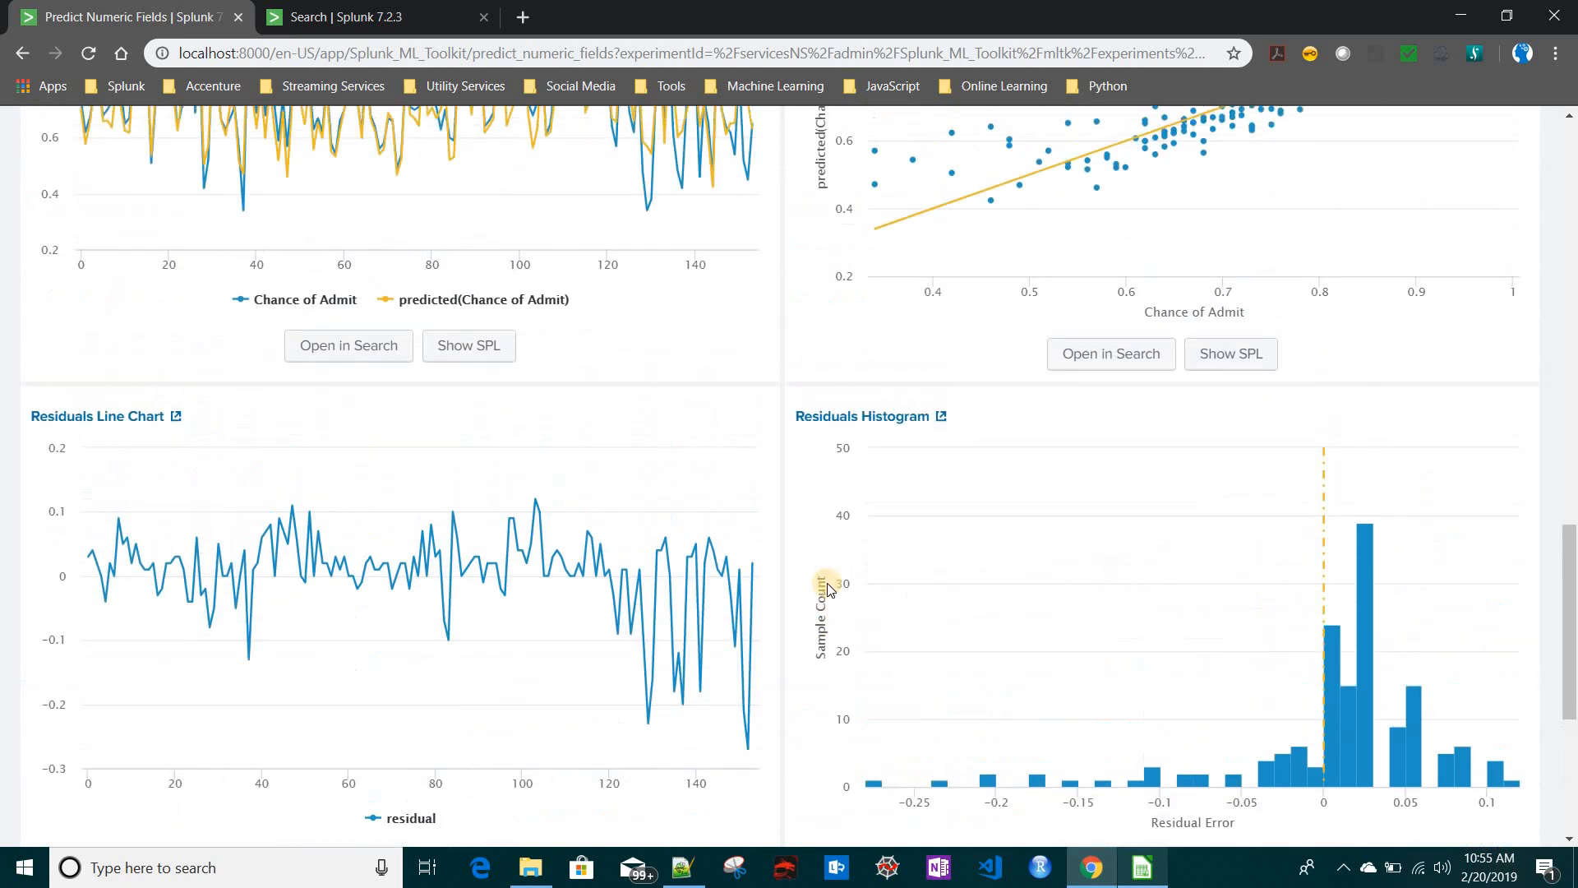
scroll(679, 539, up, 3)
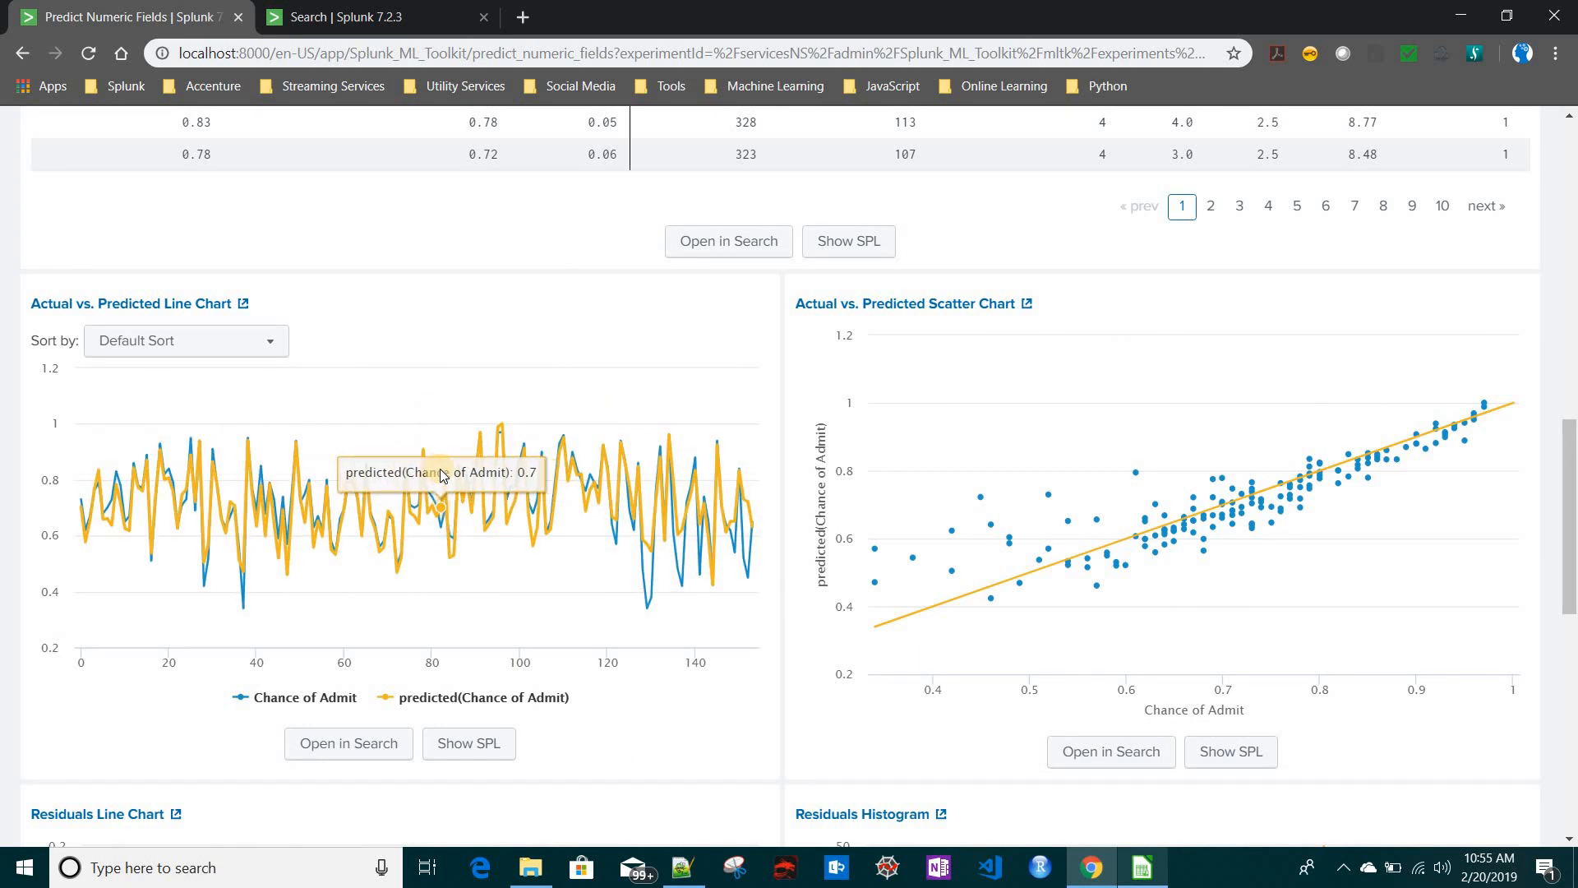
scroll(440, 475, up, 5)
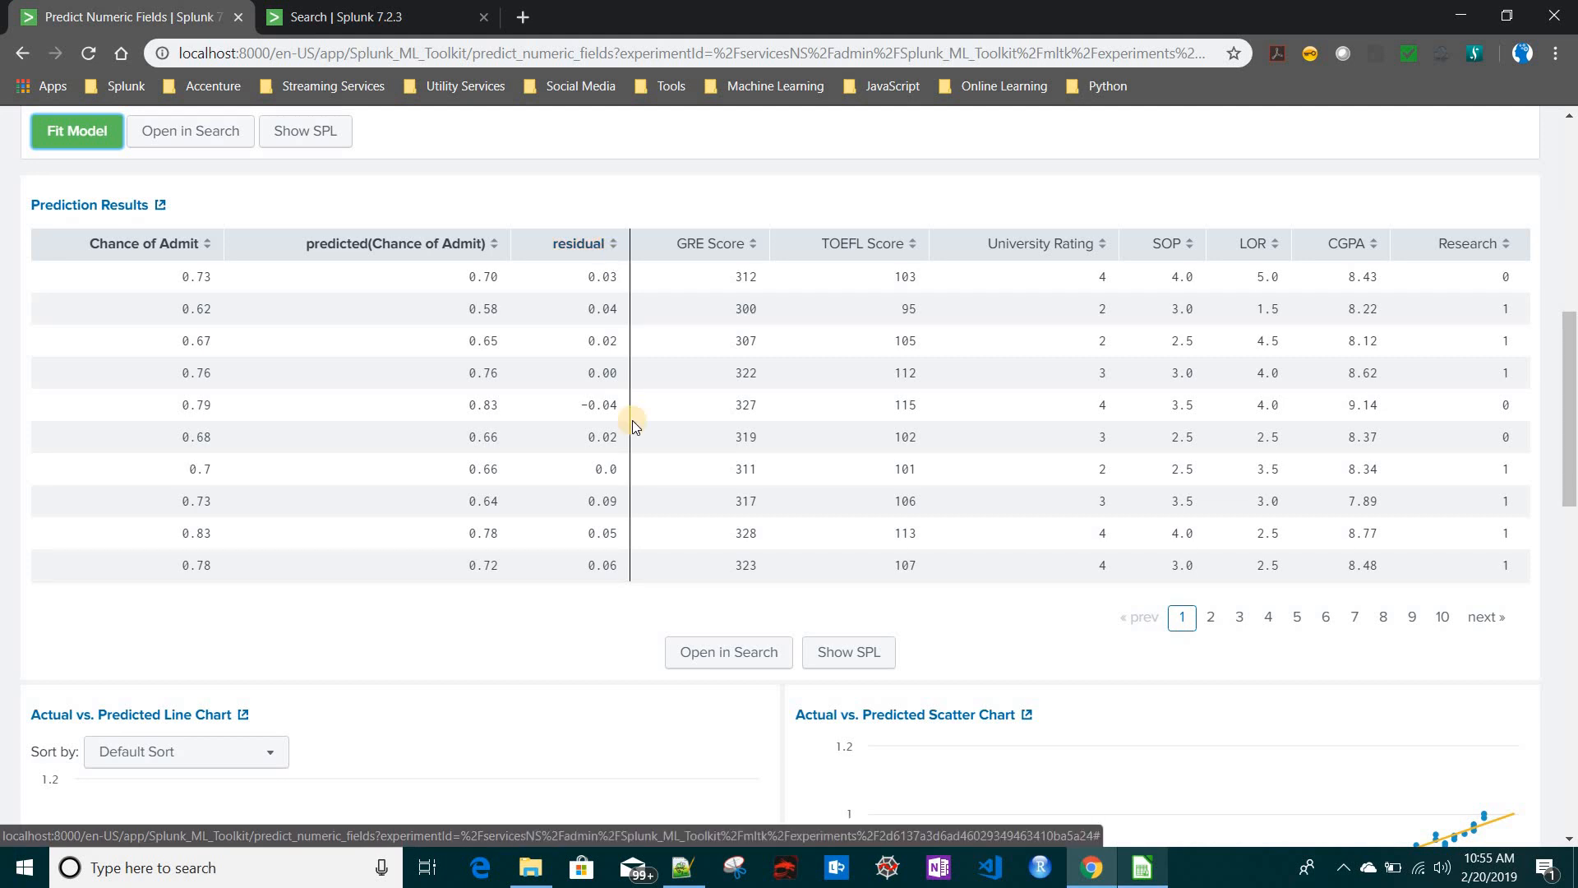
- Examine the spread of the residuals histogram around zero error, plus the R² Statistic and Root Mean Squared Error
scroll(631, 423, down, 6)
scroll(1184, 735, down, 4)
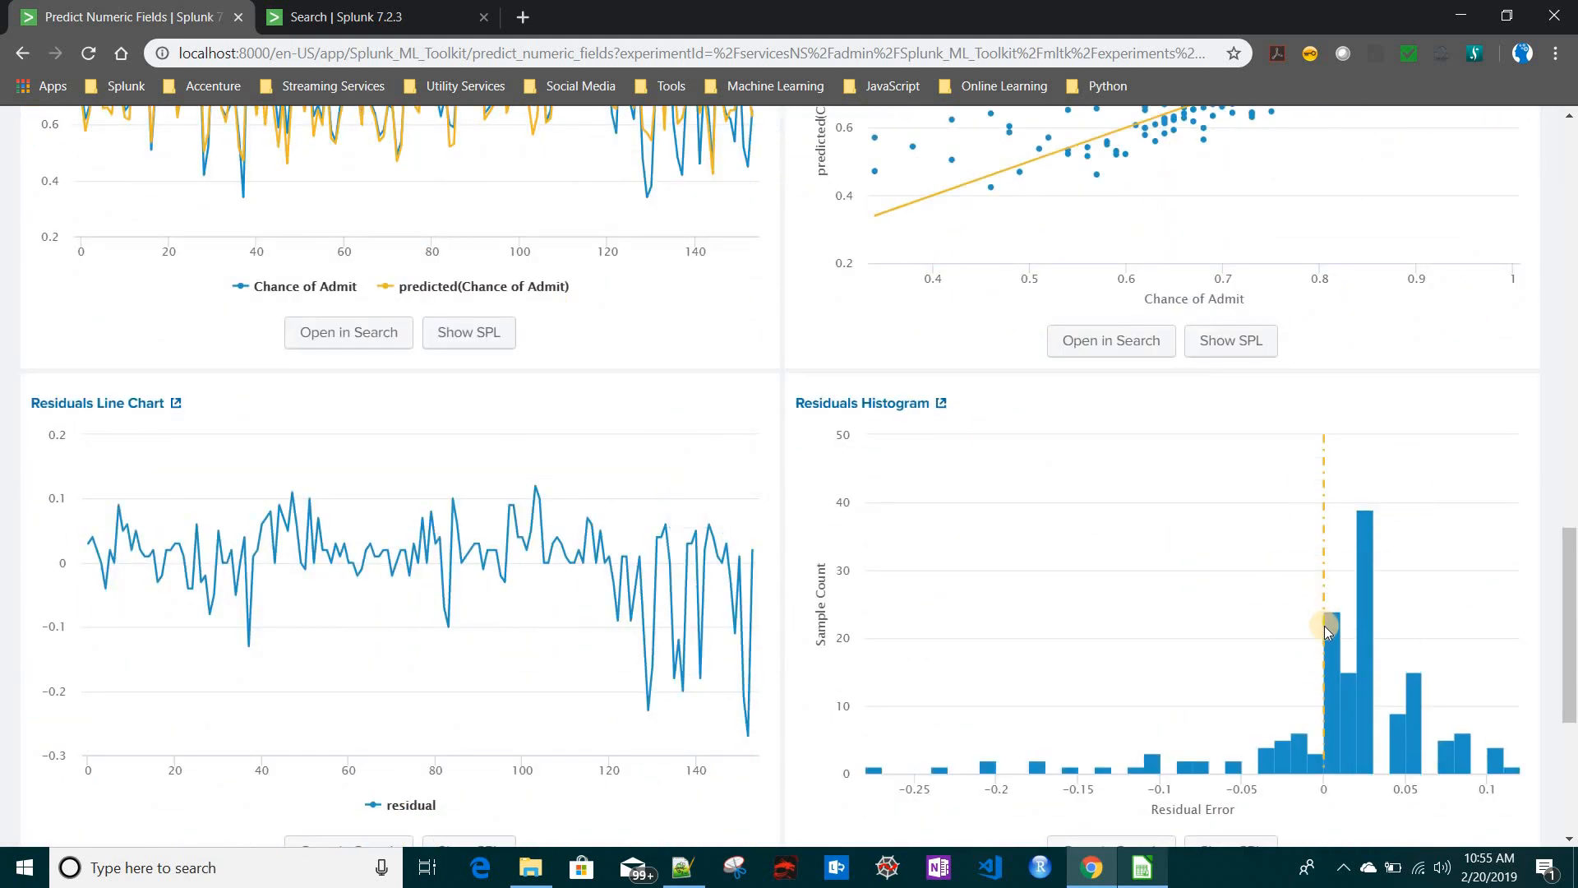
mouse_move(1325, 631)
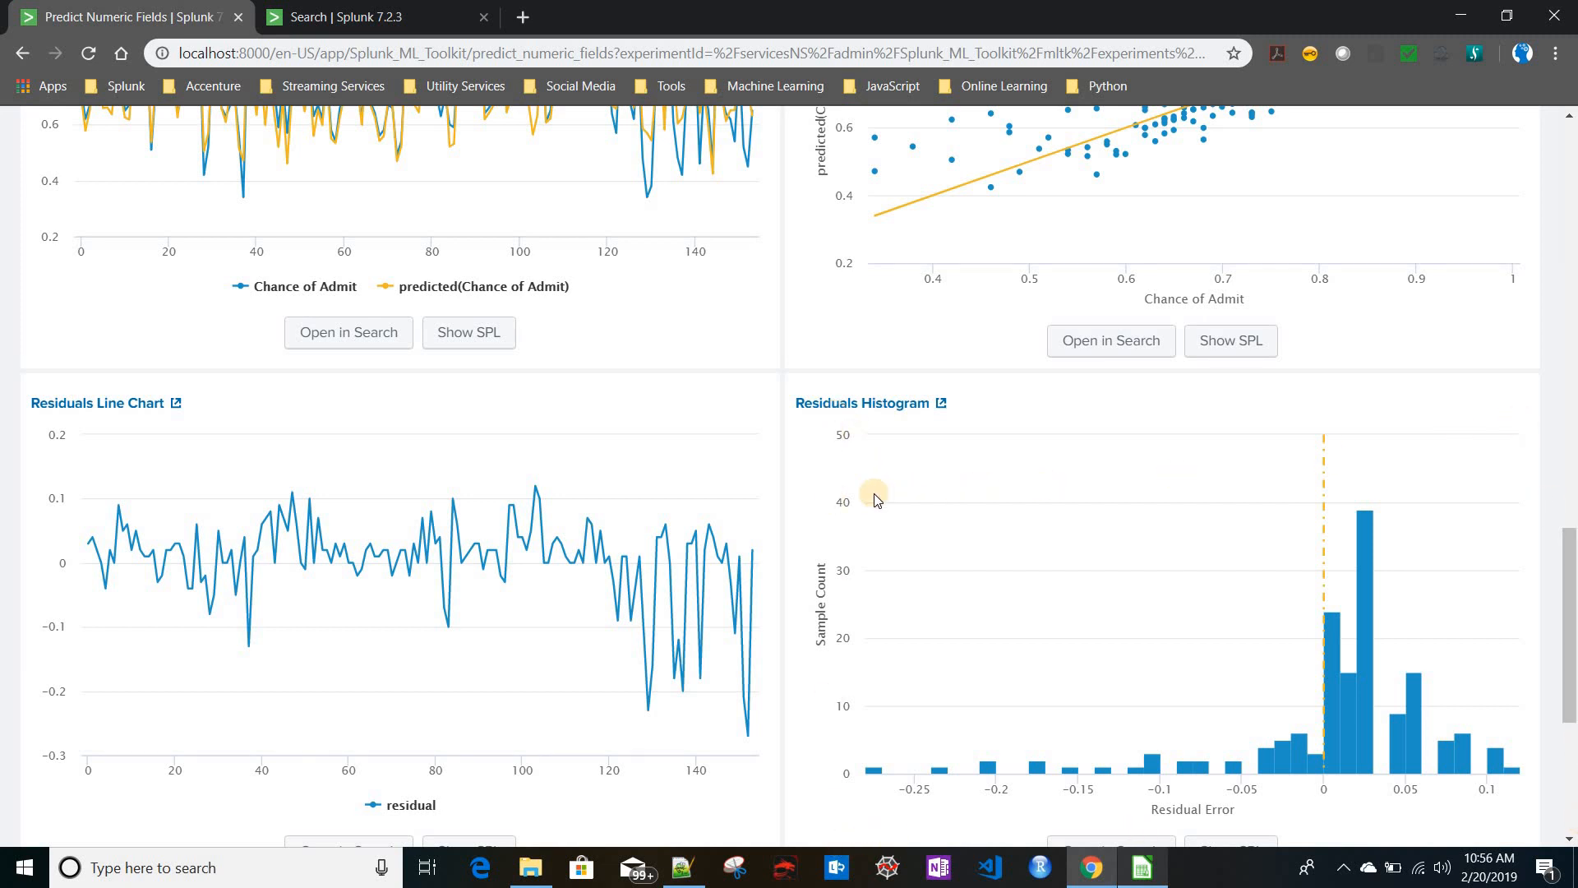
scroll(874, 497, down, 5)
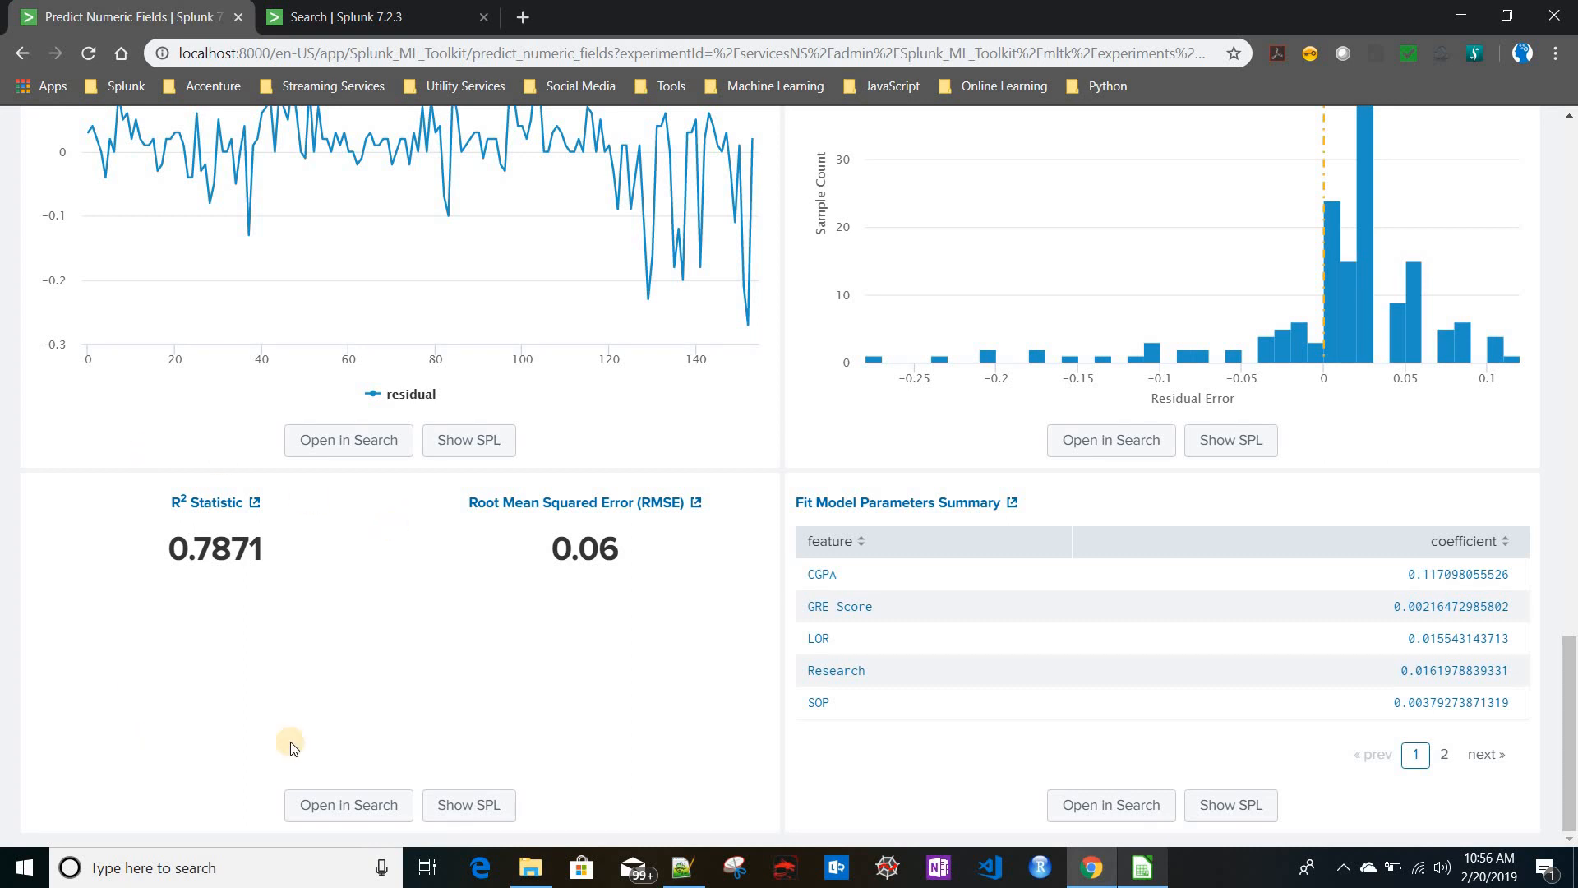
mouse_move(563, 516)
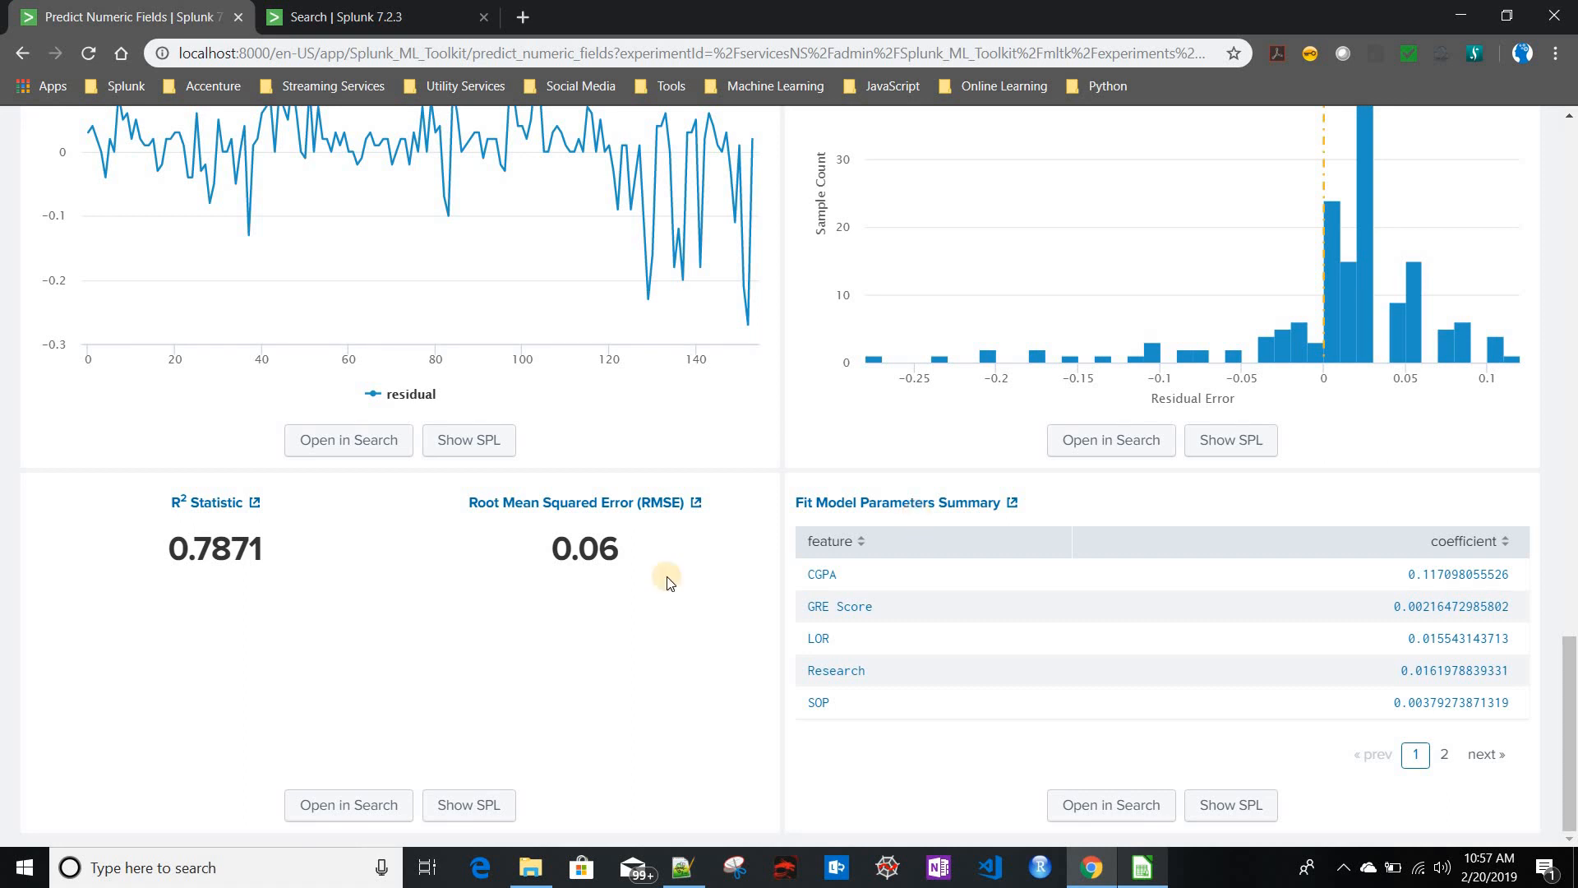
- Switch to Bamboo Paper and open the Machine Learning notebook
click(23, 877)
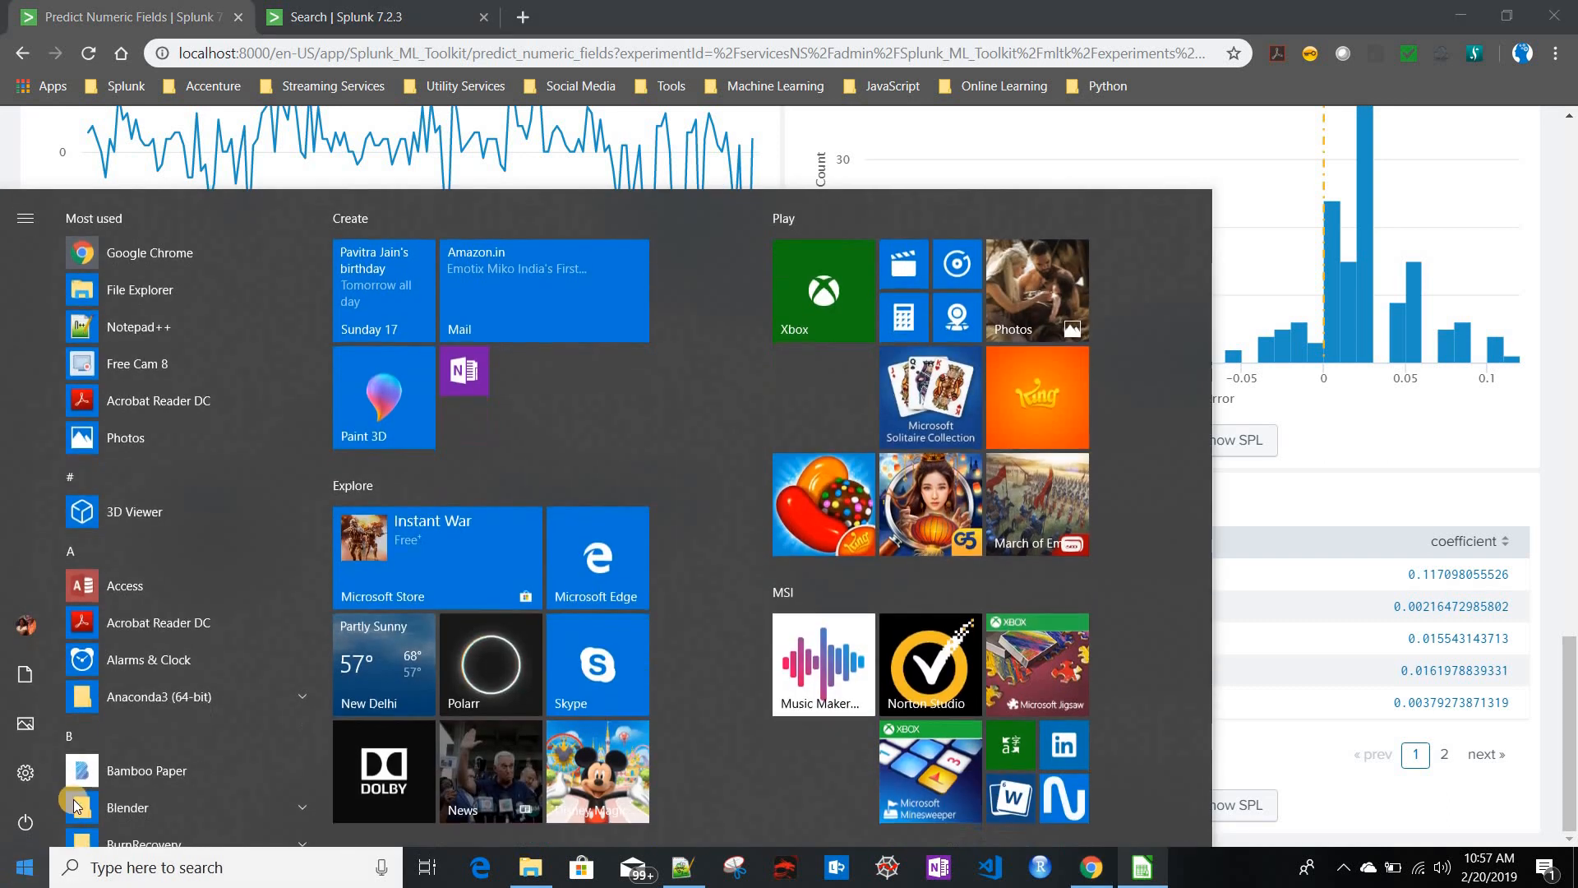
click(159, 787)
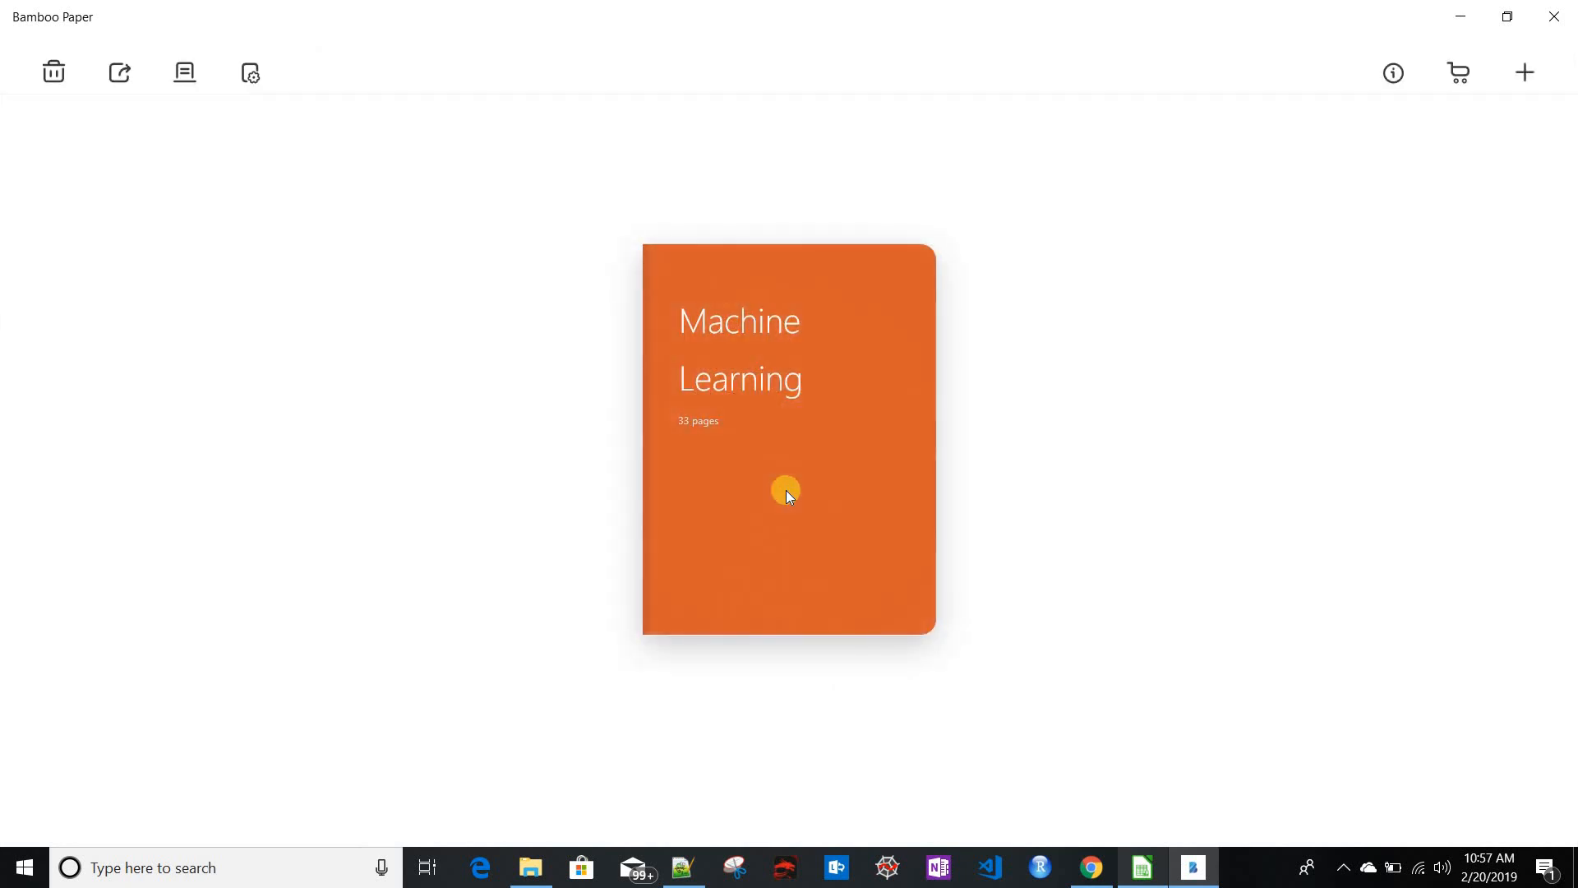
click(778, 421)
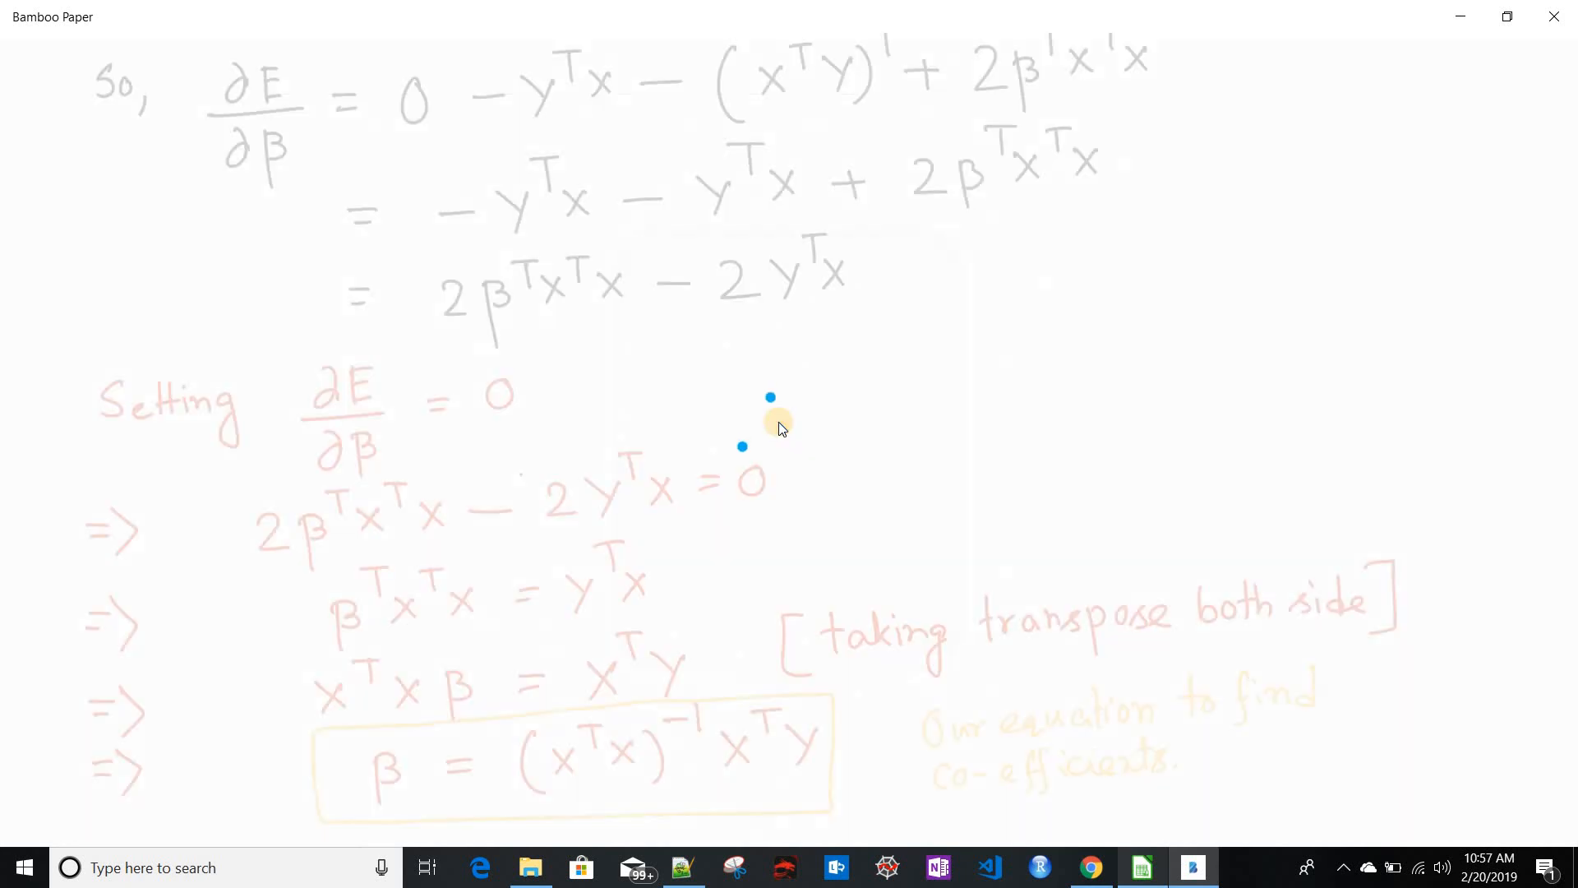
- Page back through the notebook's matrix derivations to page 14, the Approach 2 equation for linear regression with multiple predictors
click(53, 802)
click(53, 802)
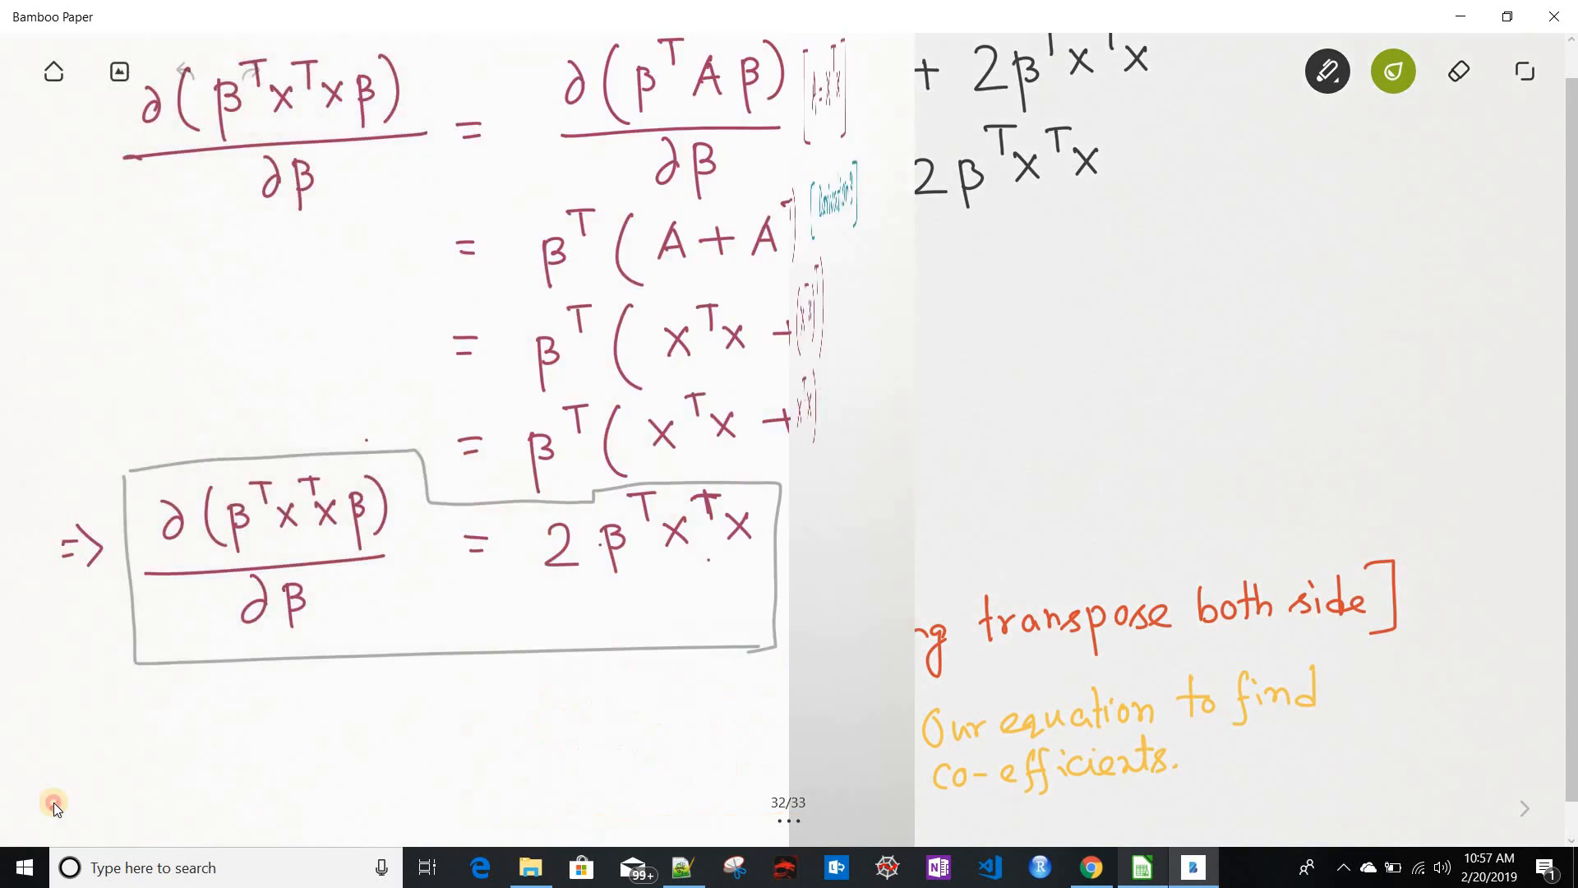
click(52, 802)
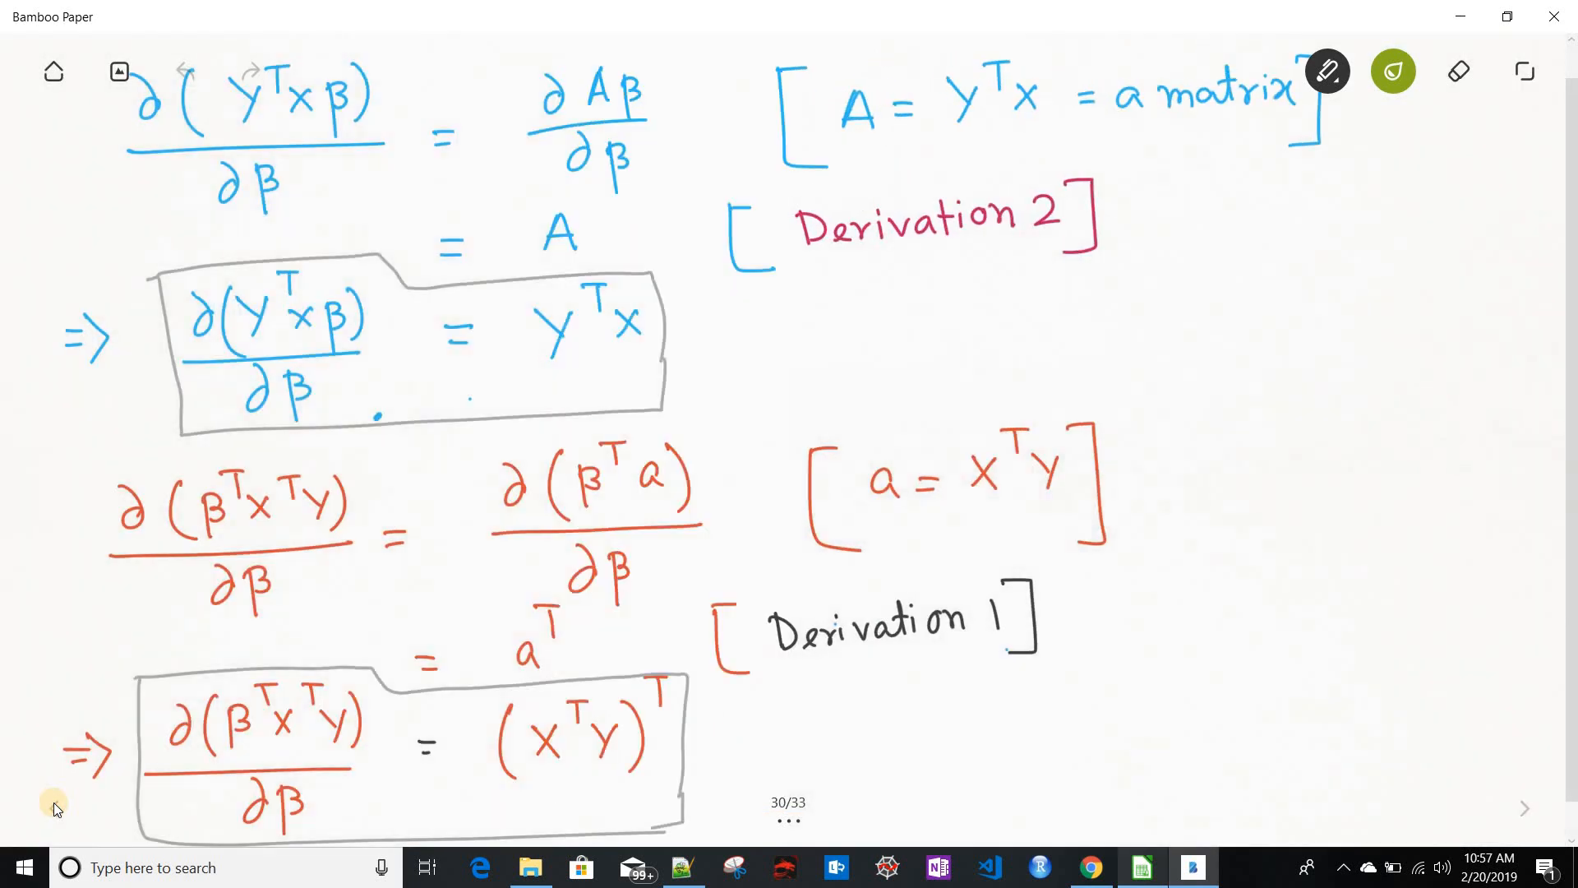
click(53, 802)
click(53, 802)
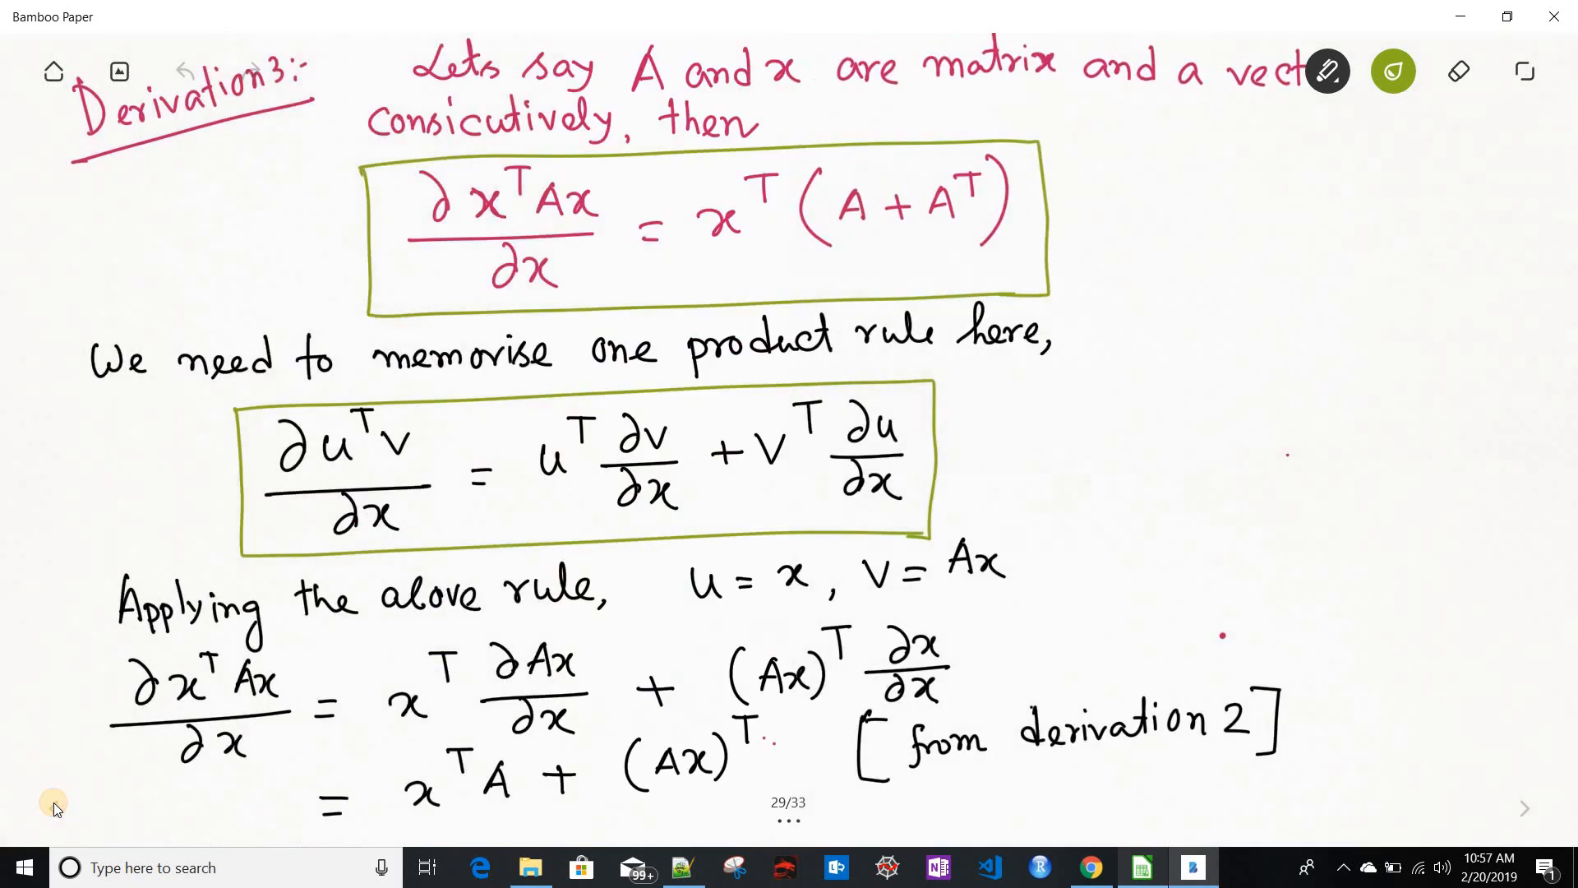
click(53, 802)
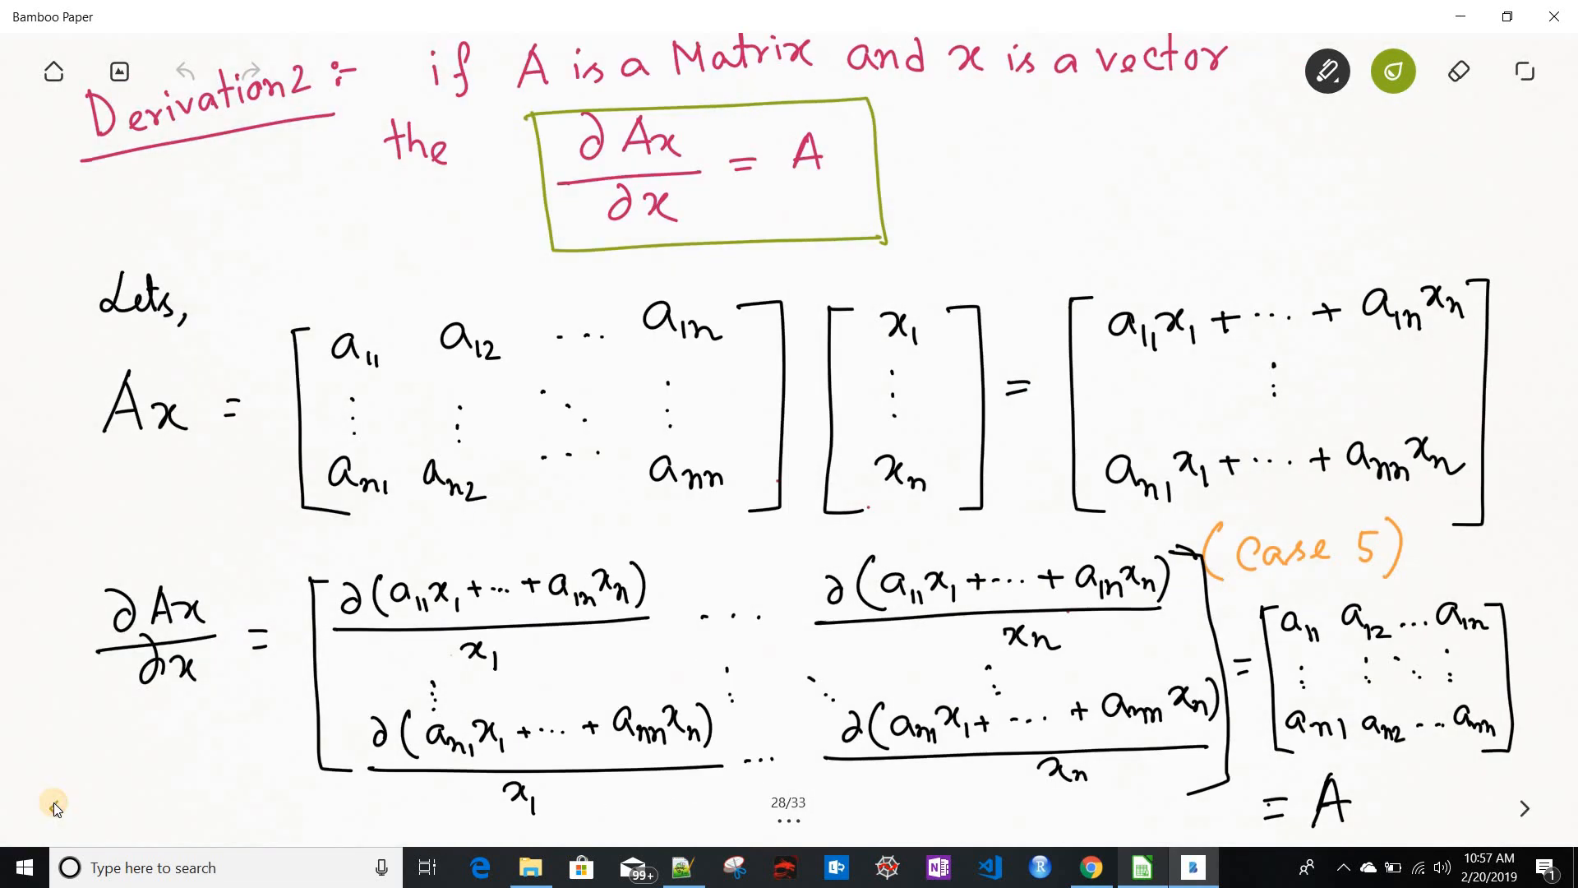
click(52, 802)
click(53, 802)
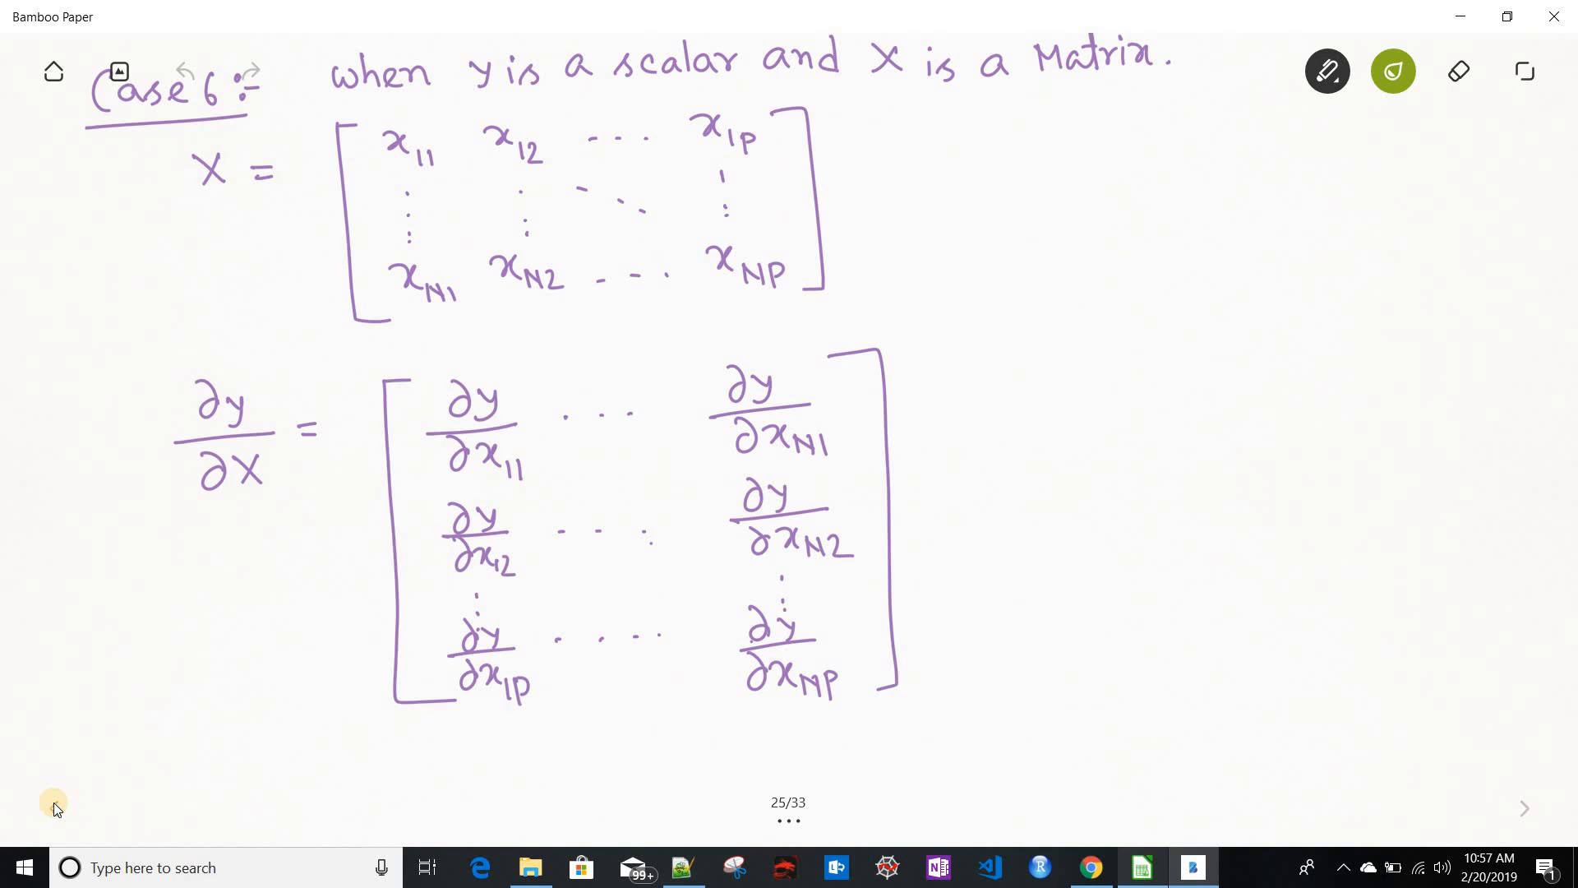
click(53, 803)
click(53, 802)
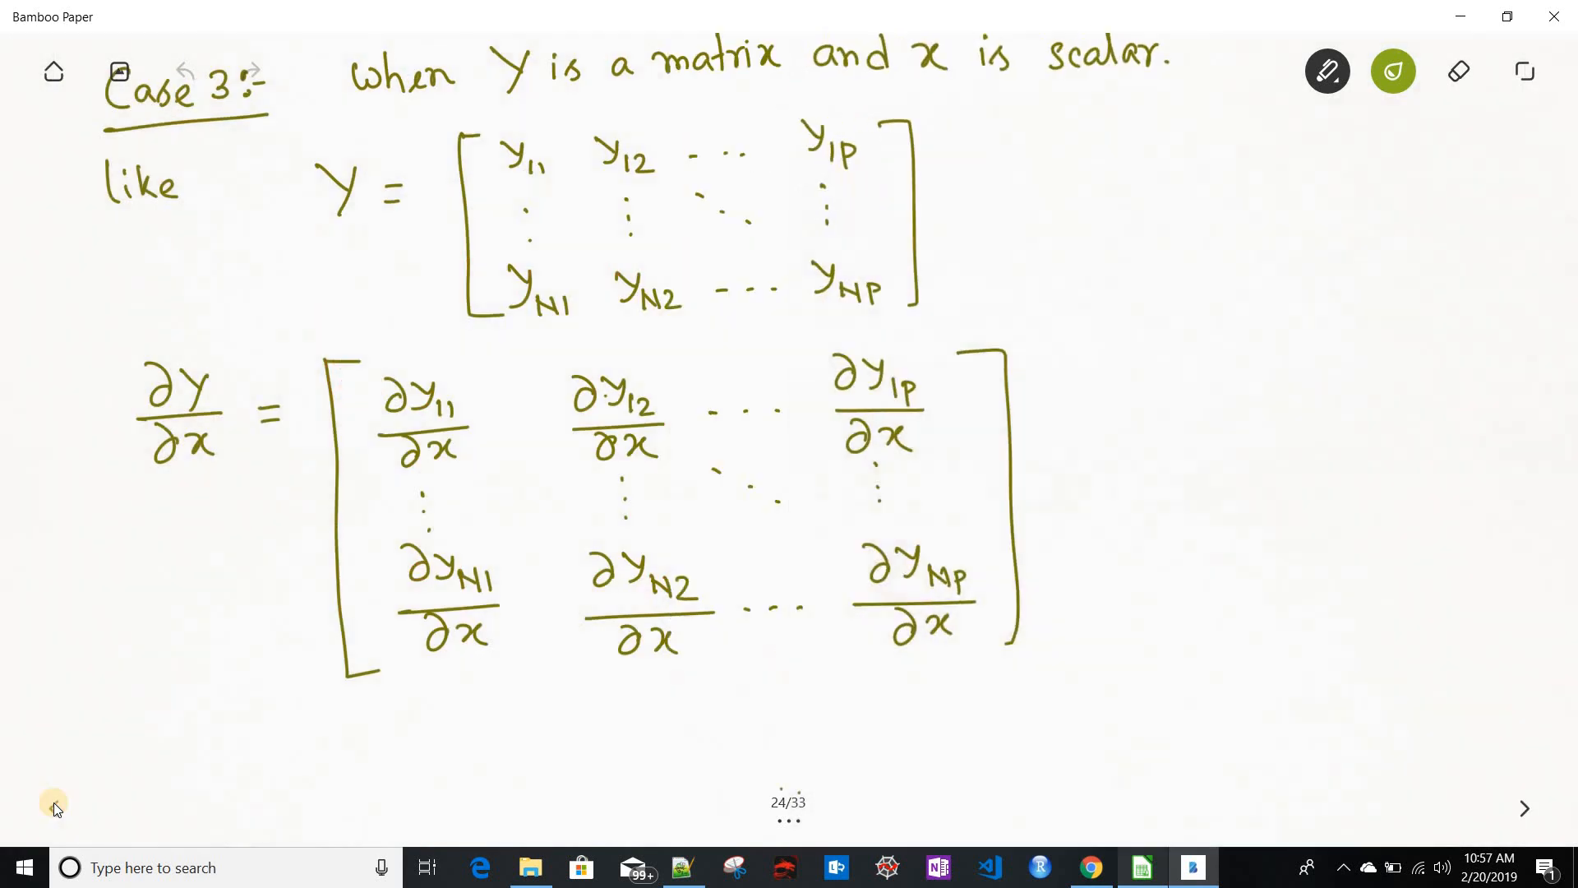
click(51, 809)
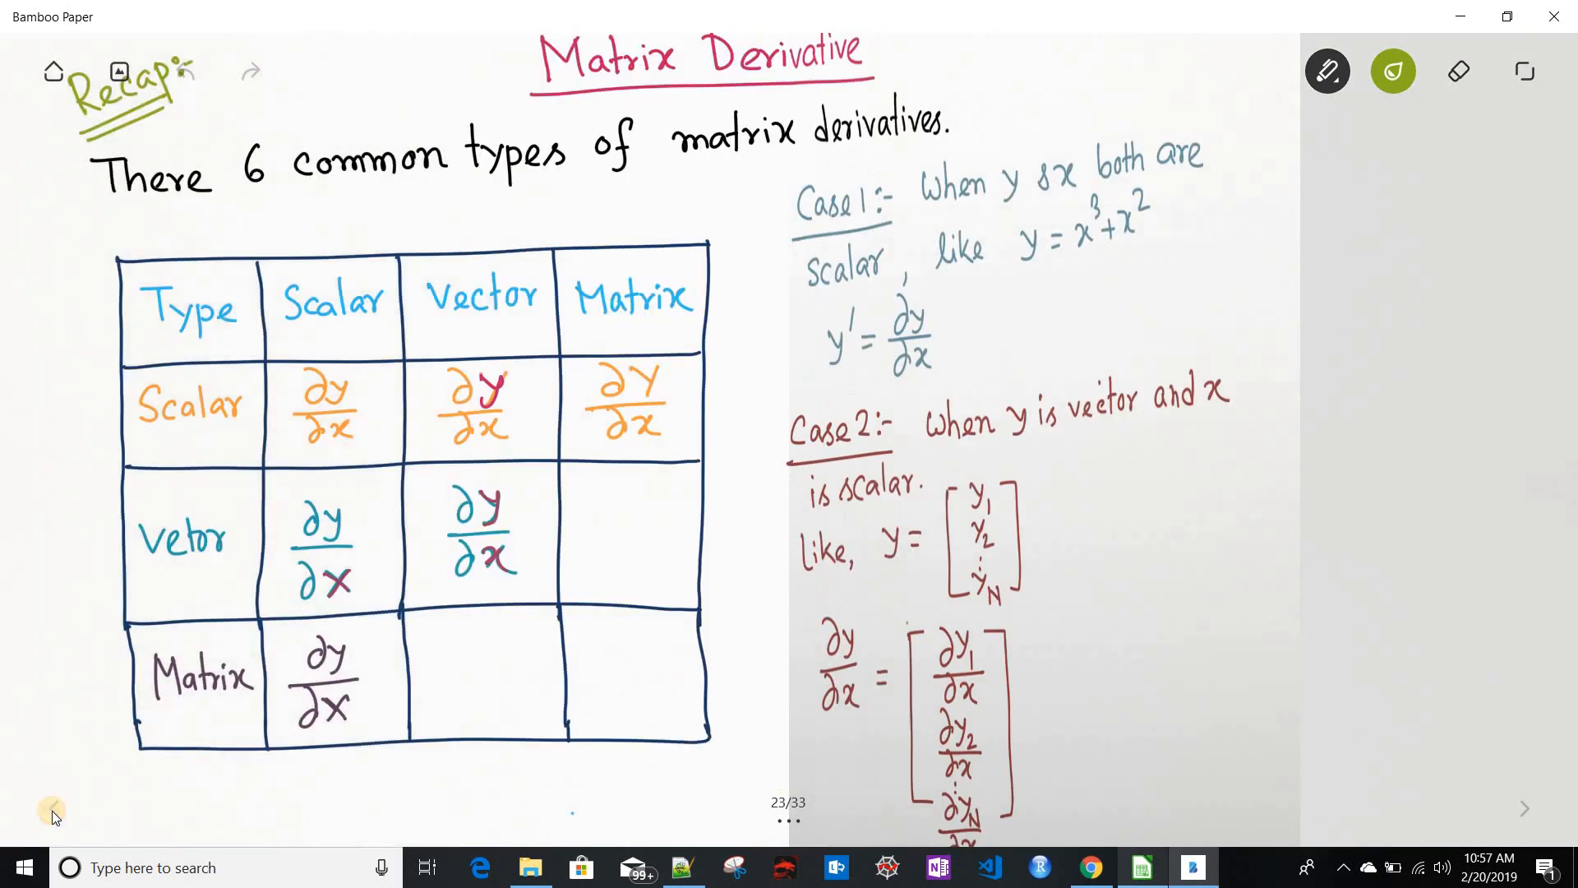
click(52, 809)
click(52, 809)
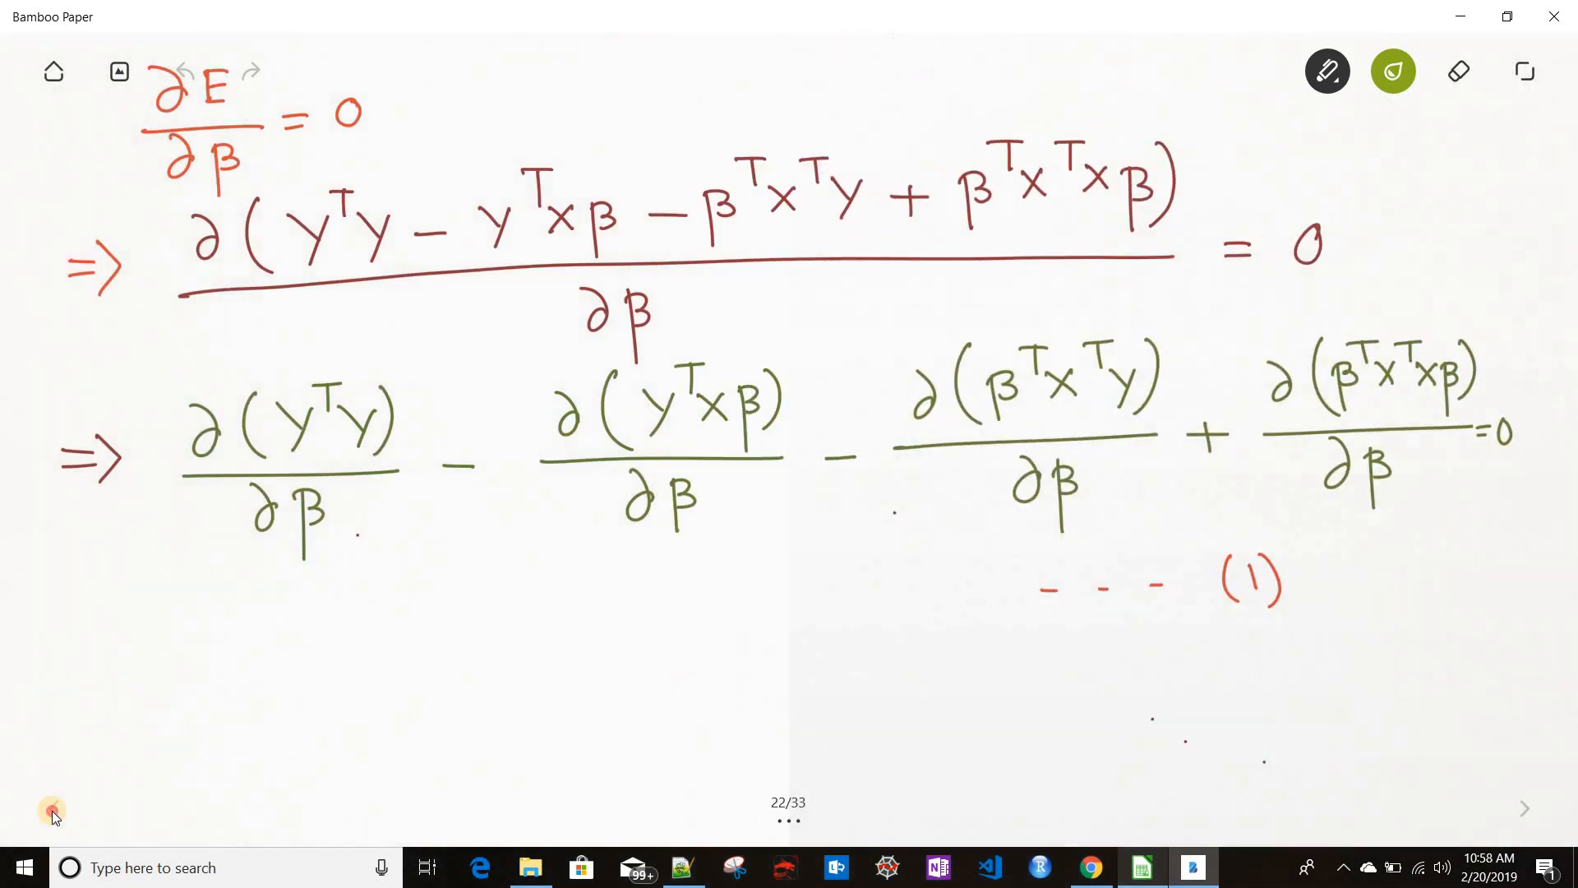
click(51, 810)
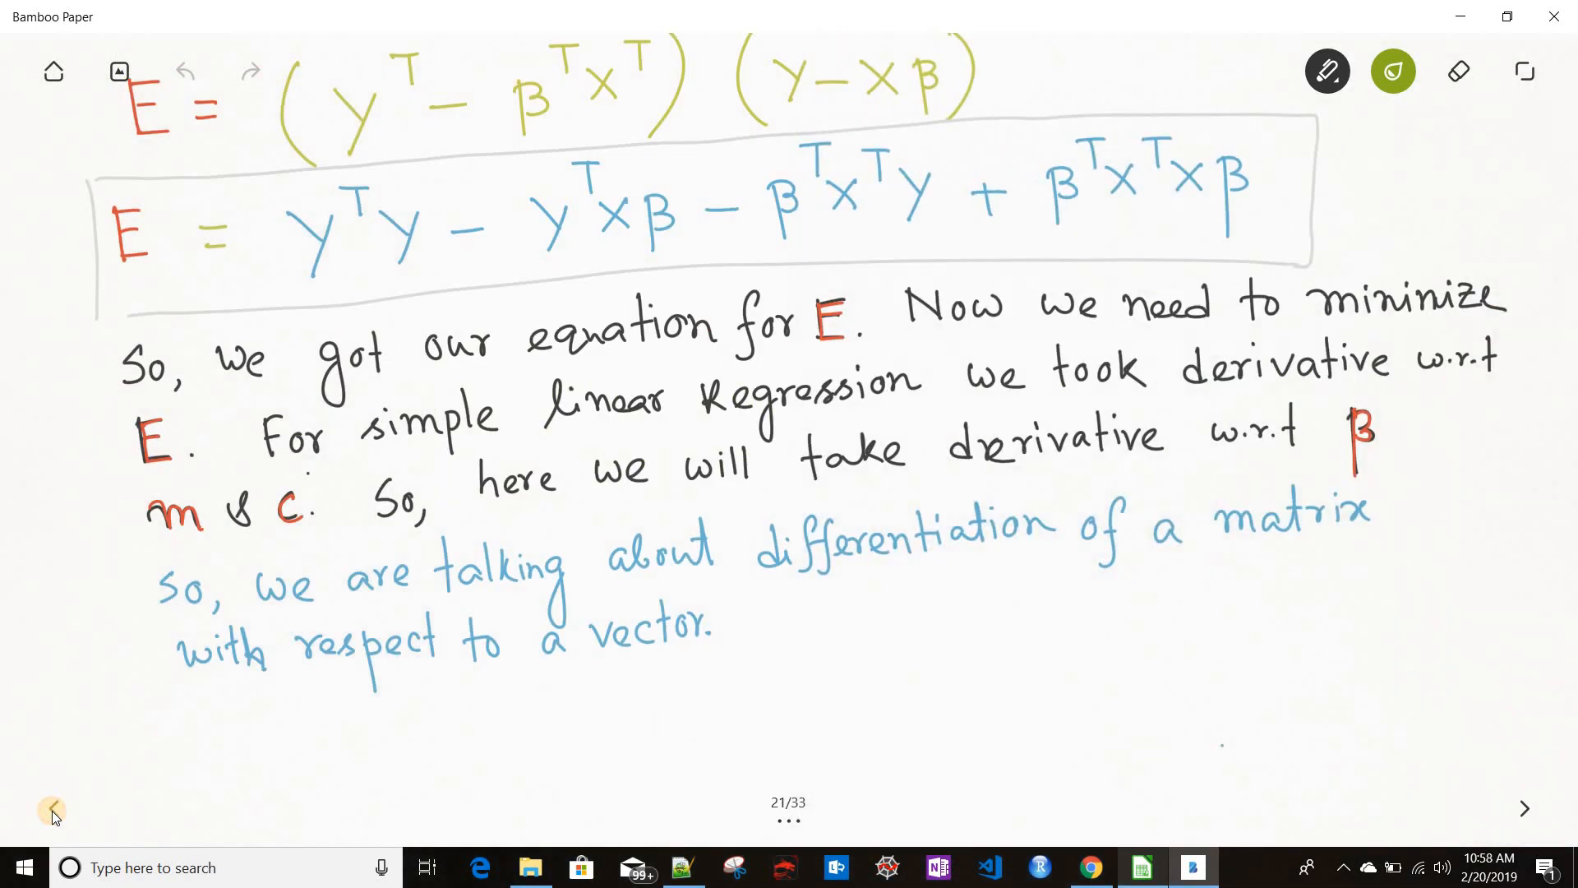
click(52, 811)
click(52, 810)
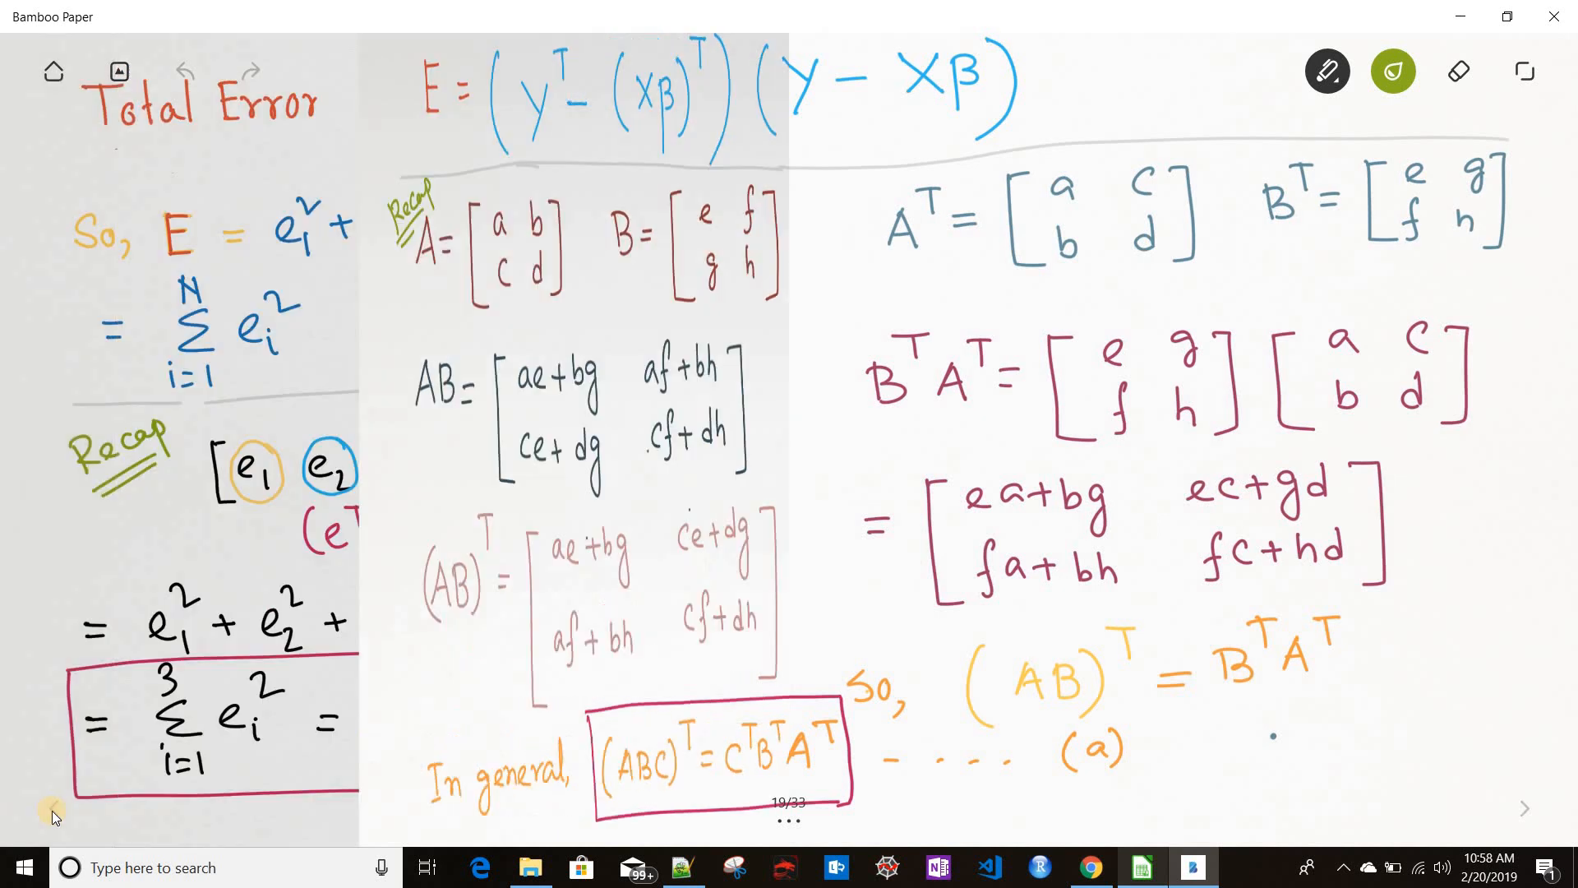
click(52, 810)
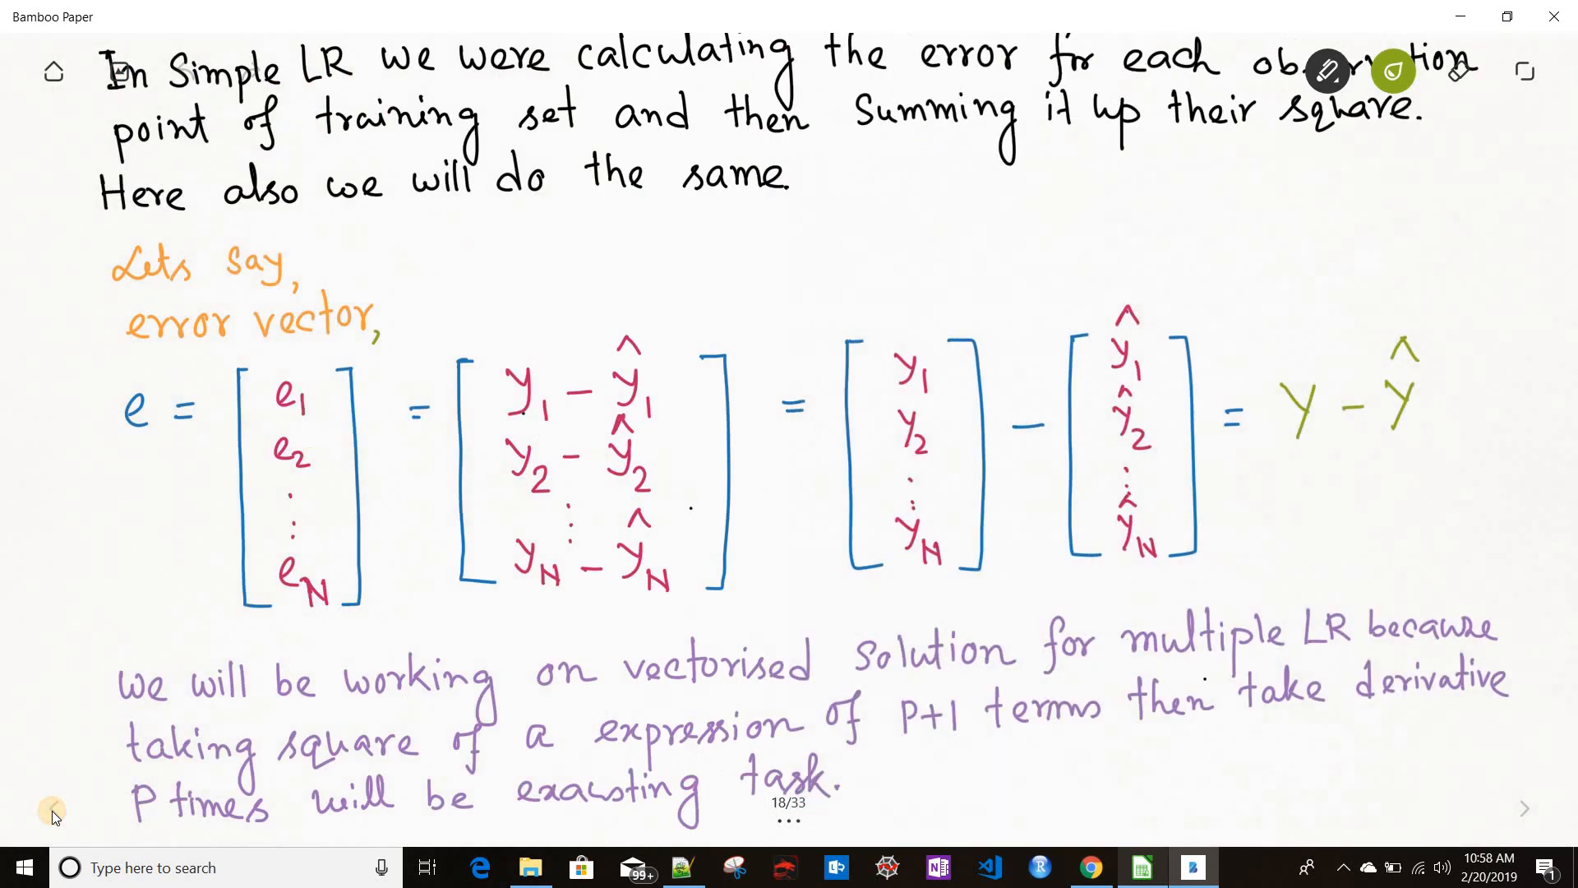
click(52, 810)
click(52, 810)
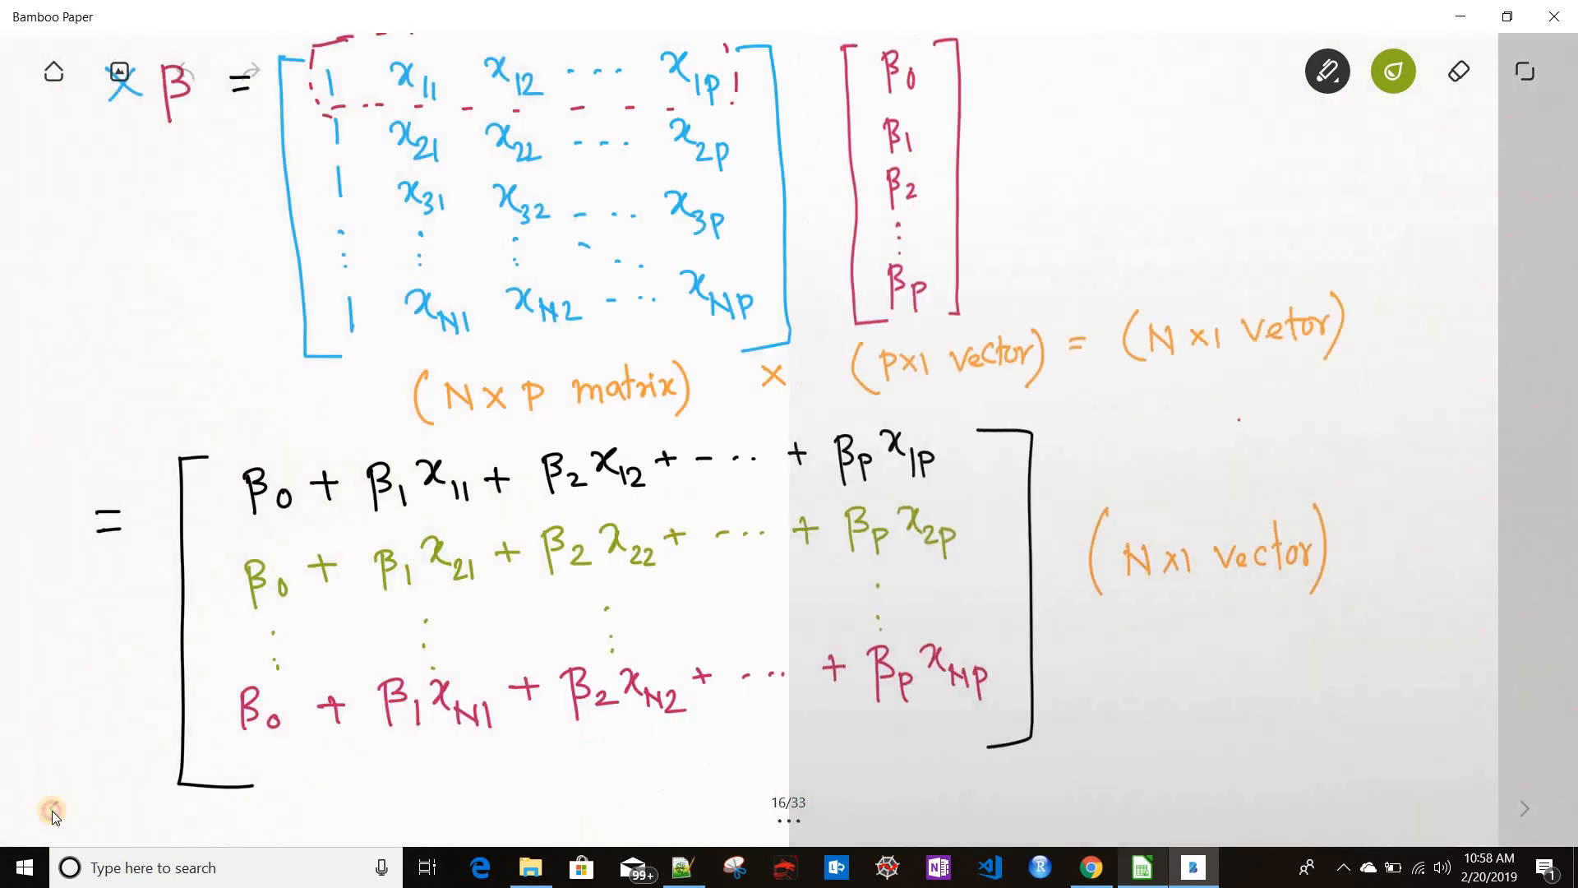
click(51, 811)
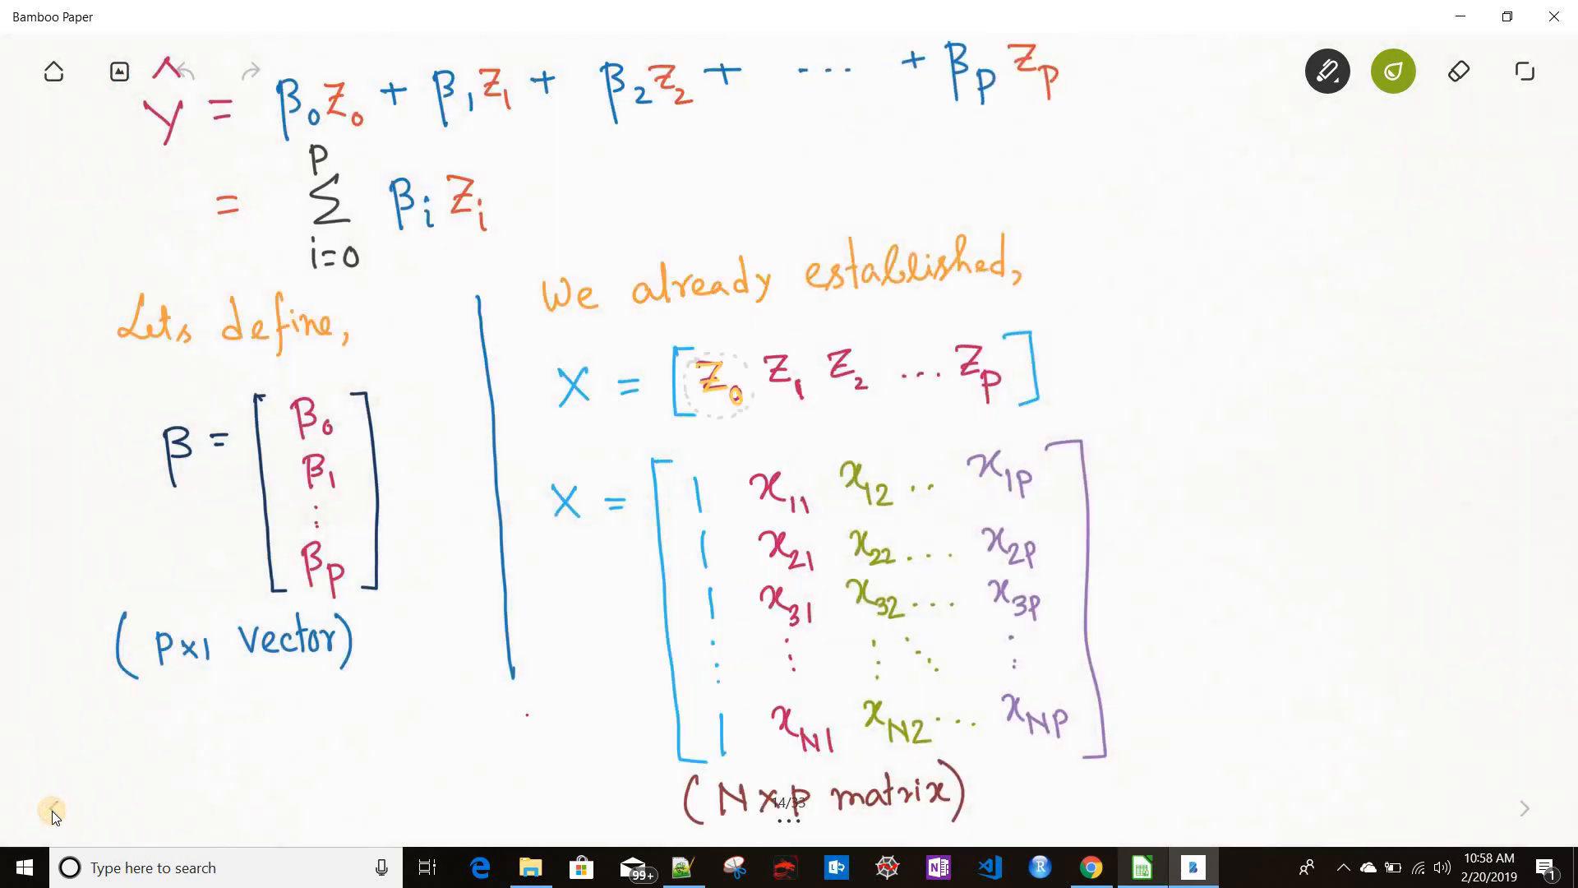
click(51, 810)
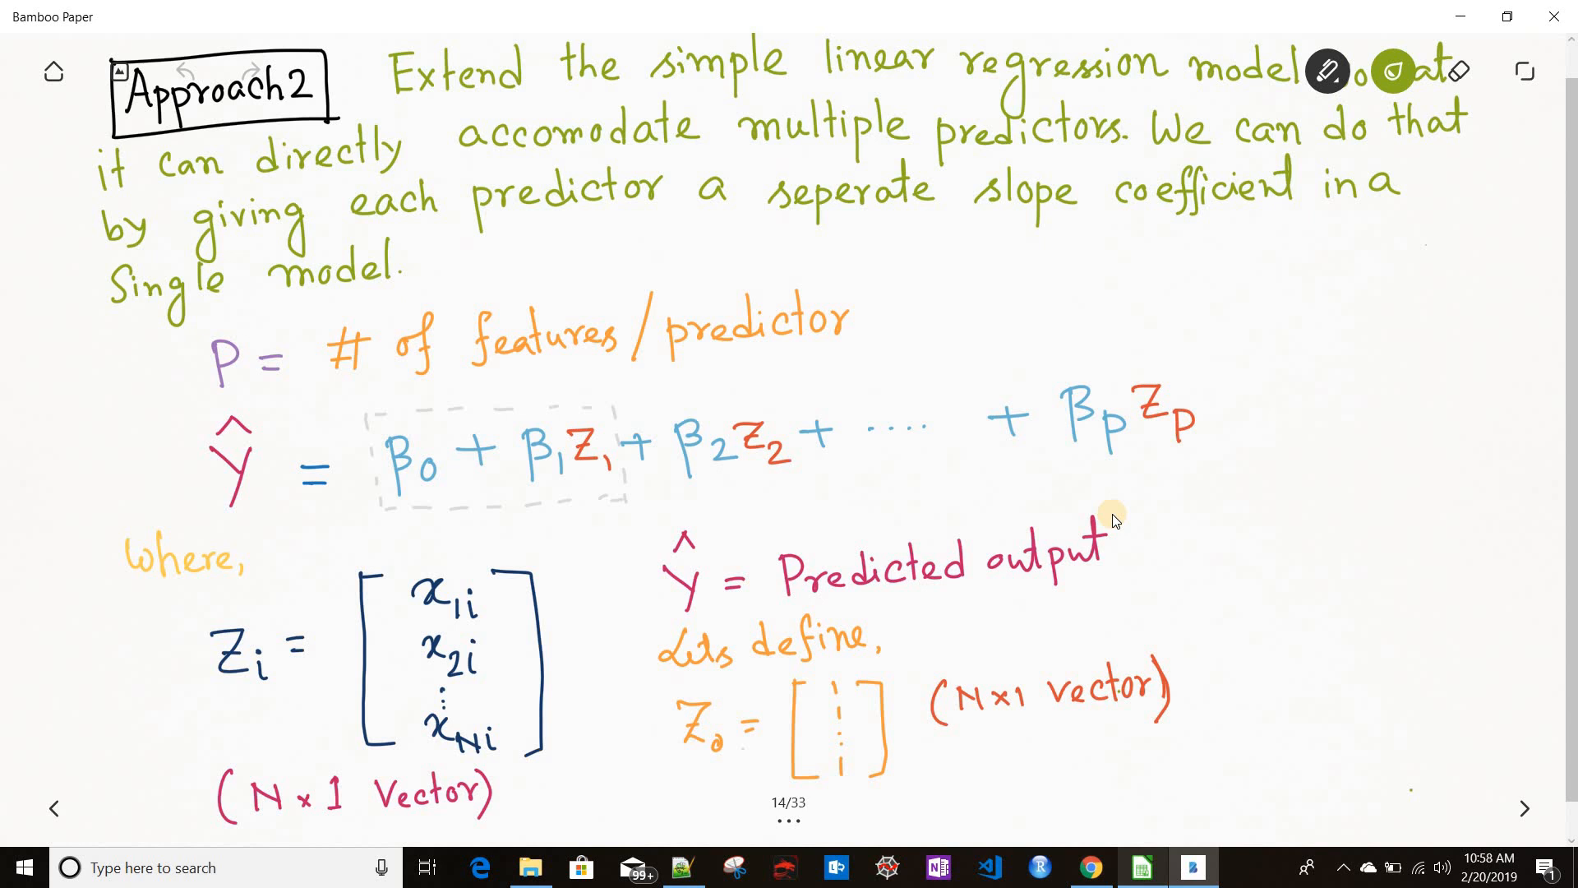
- Switch back to the Splunk experiment in Chrome and review both pages of coefficients in the Fit Model Parameters Summary
click(1098, 866)
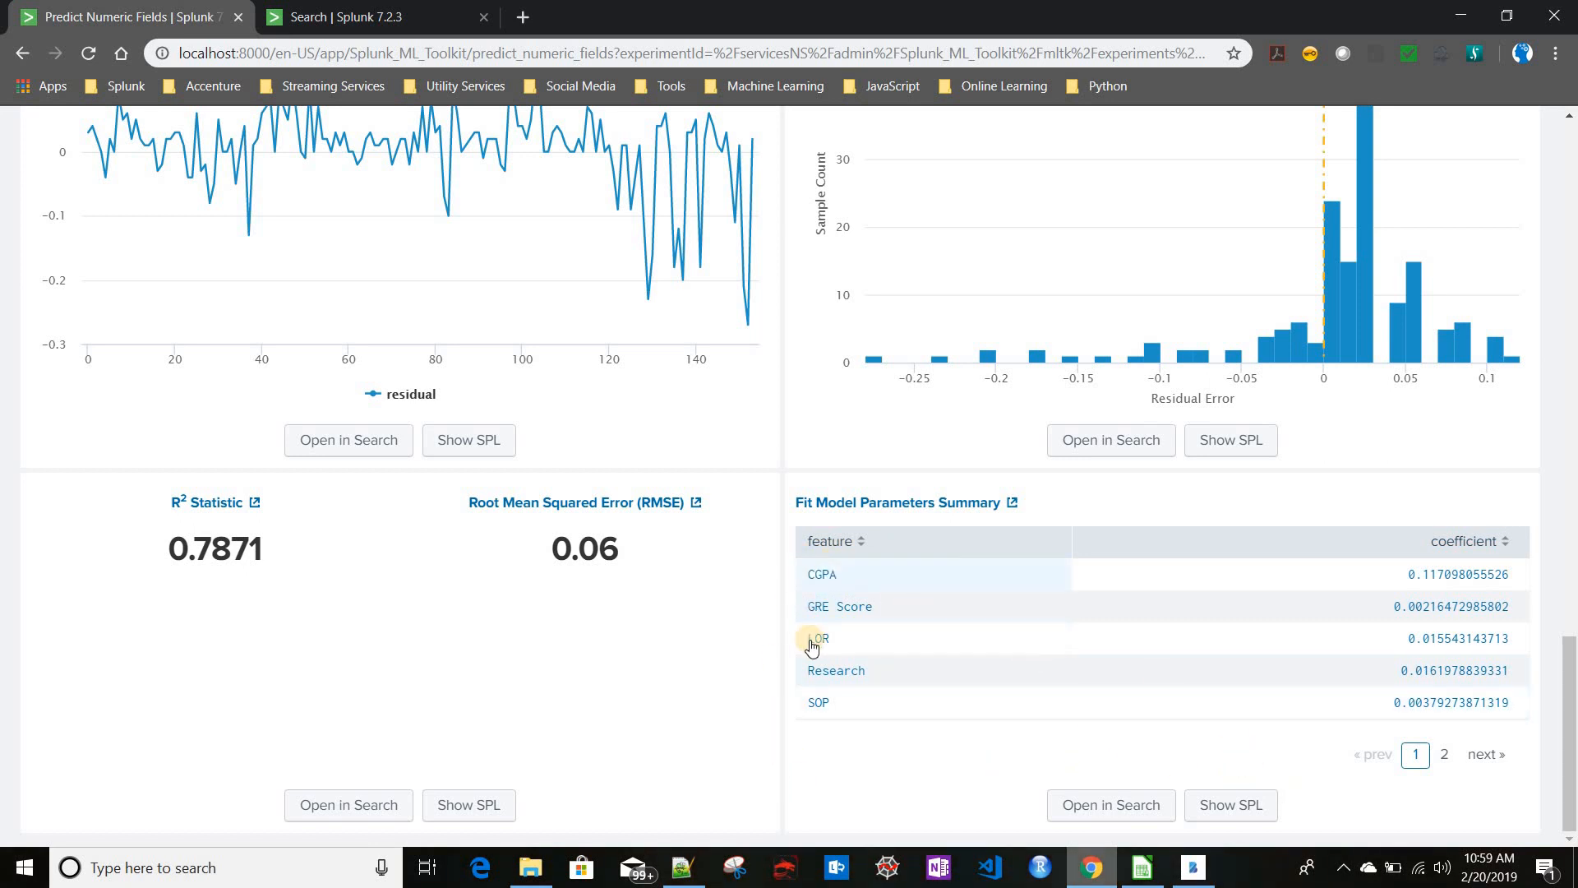
click(1442, 754)
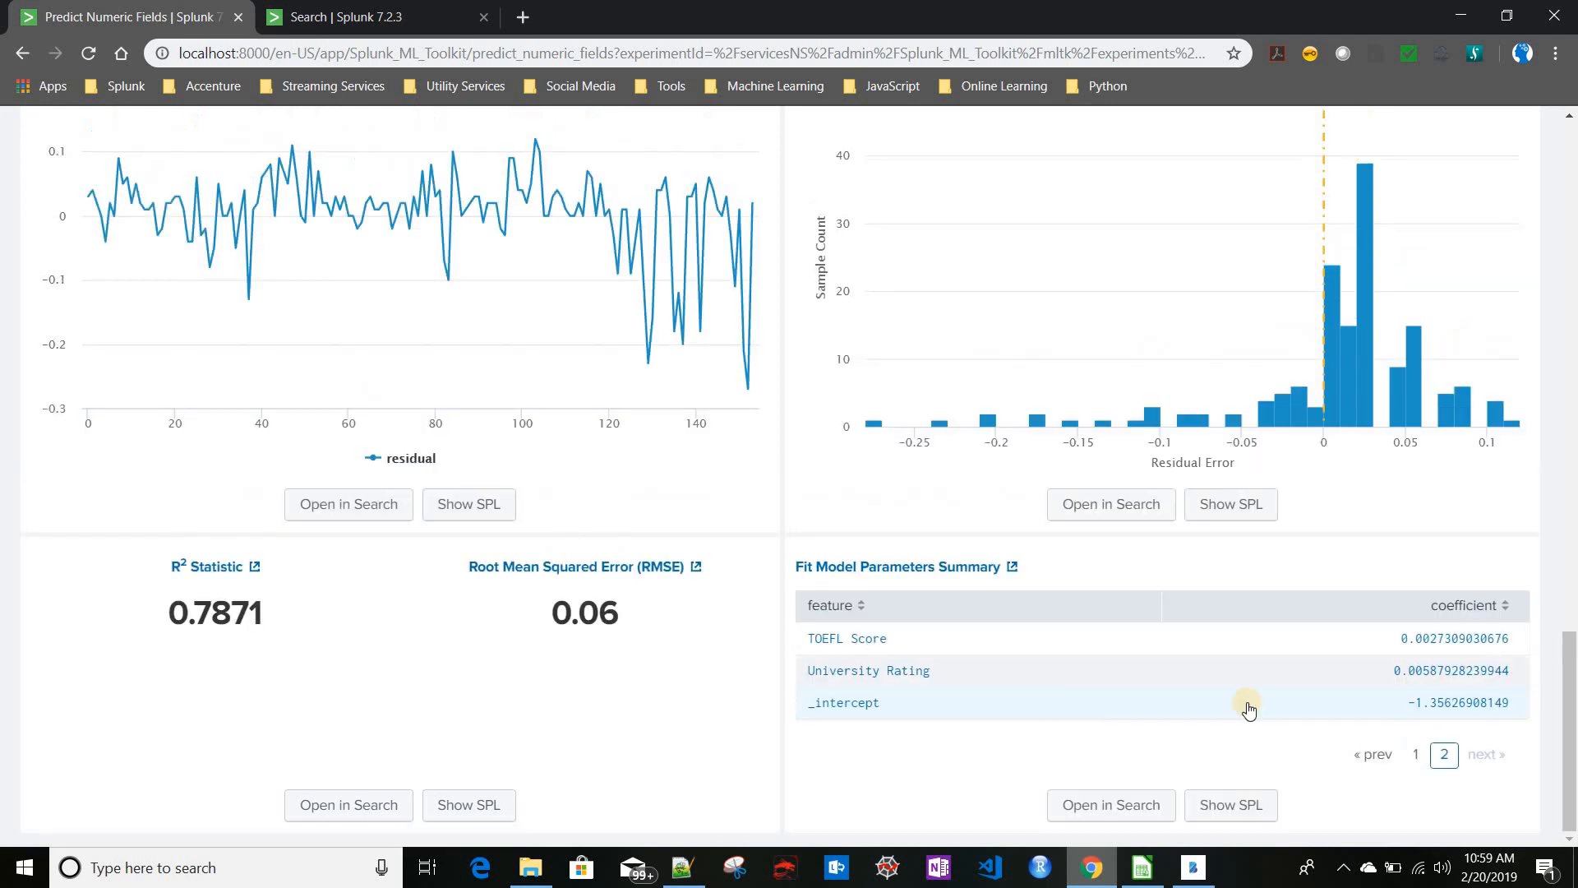
click(1415, 756)
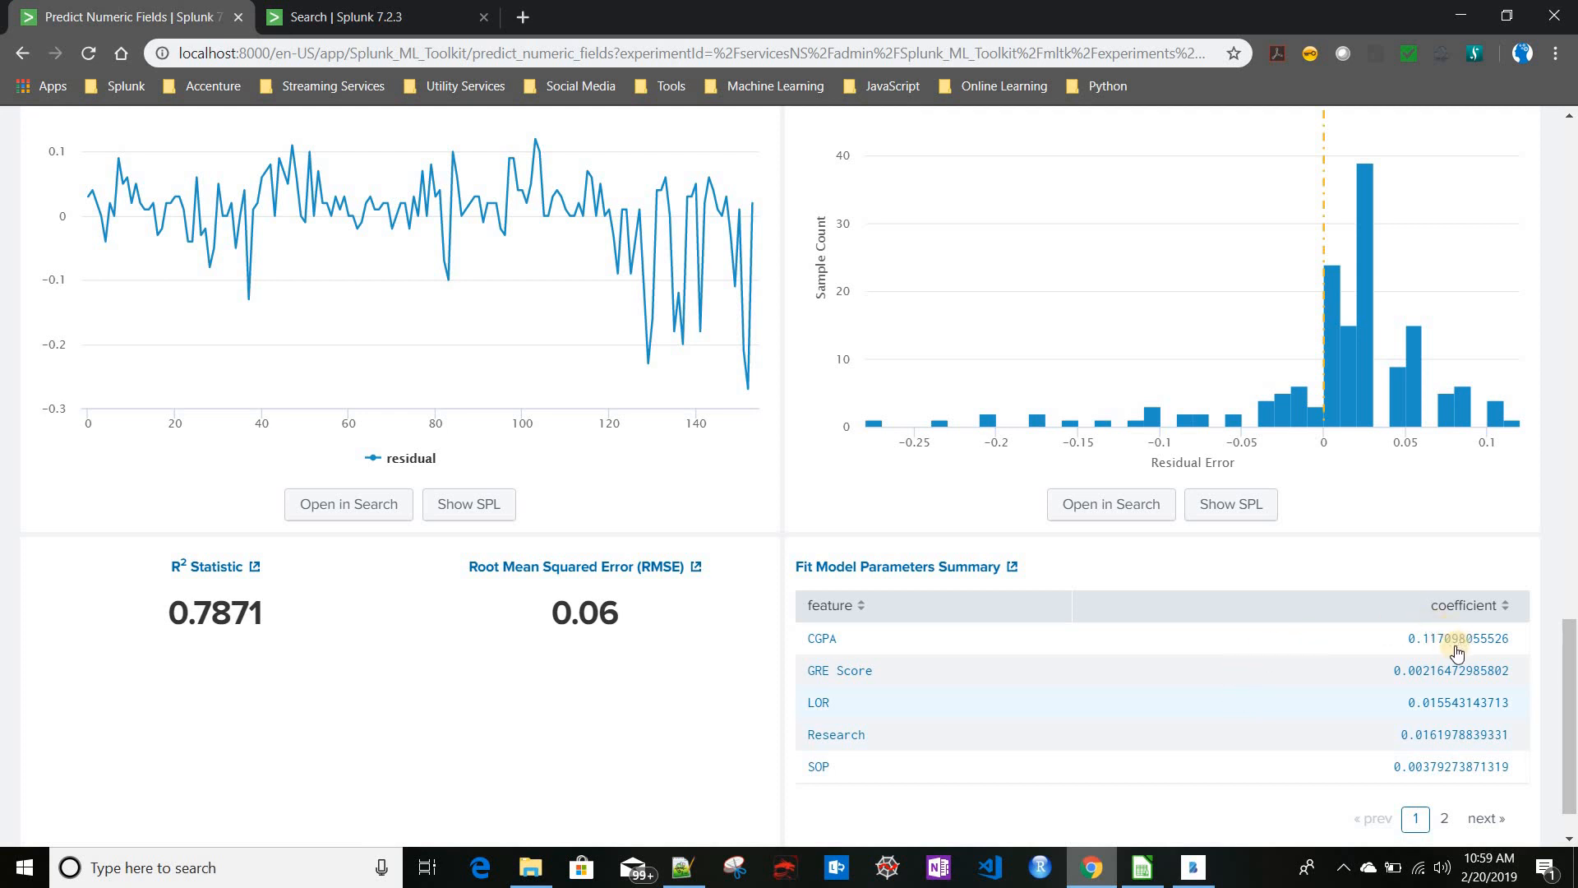
scroll(1442, 585, down, 2)
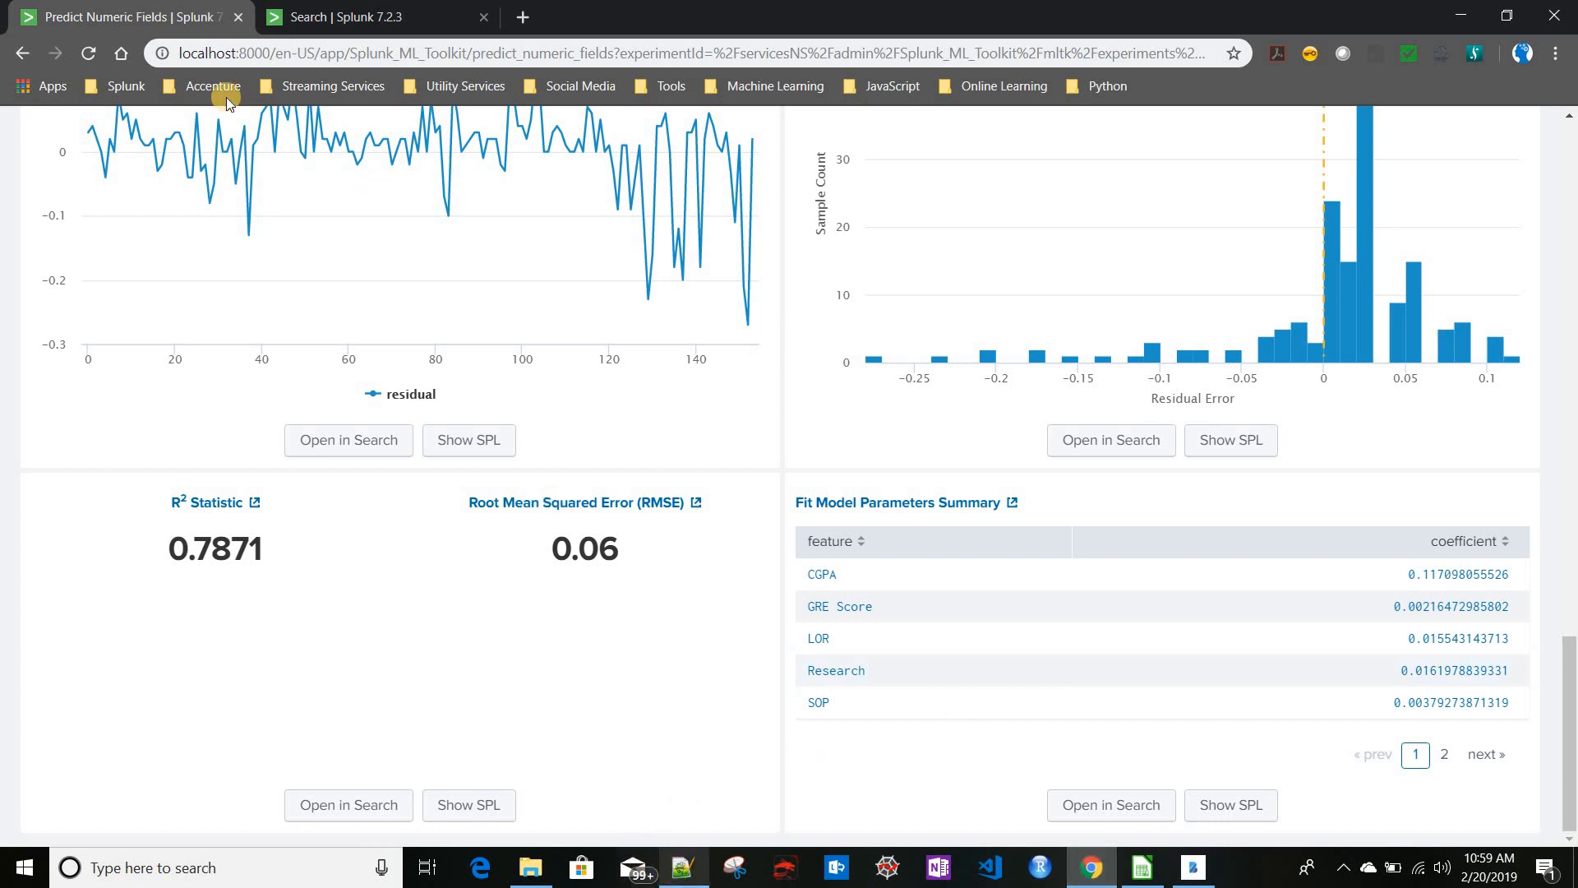
- Switch to Notepad++ and write the equation x = .9 * y in a new file
key(alt+Tab)
key(ctrl+n)
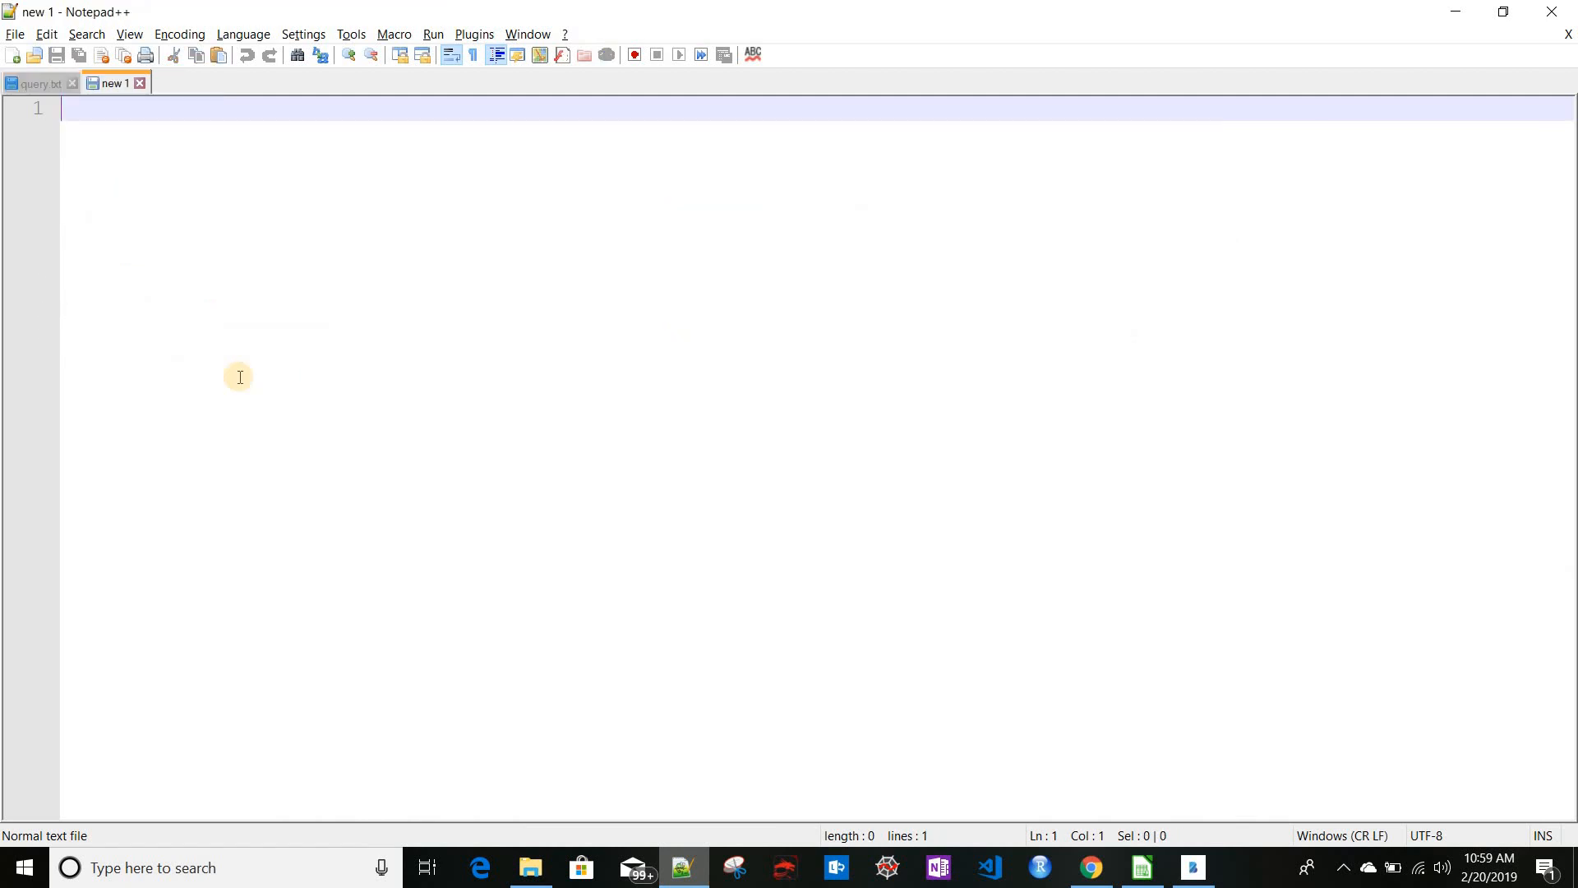
text(x)
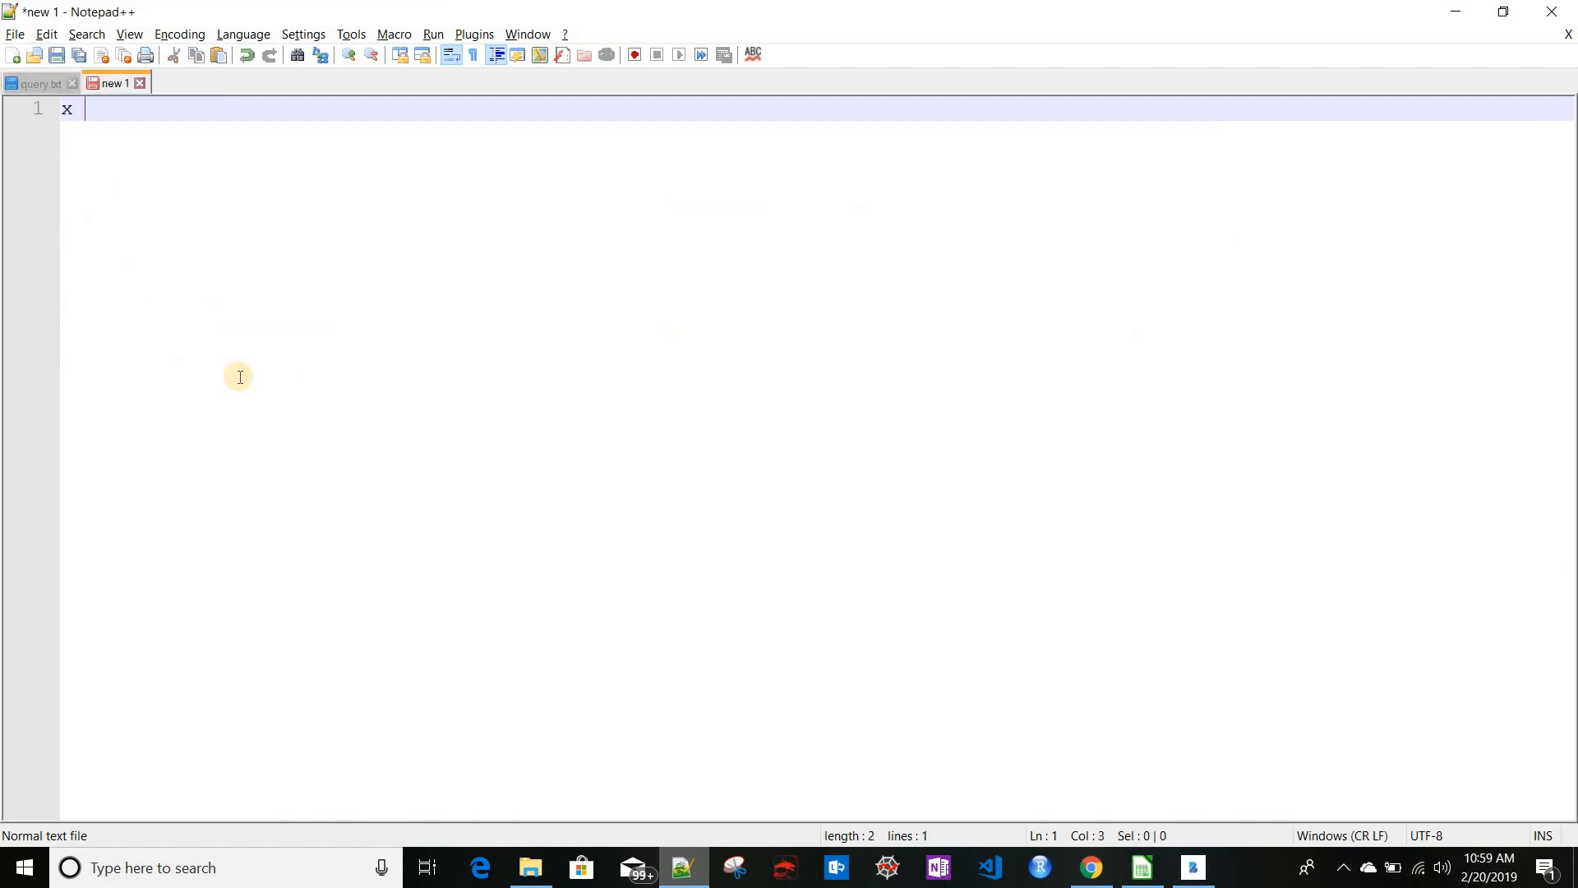
text( = .9 y)
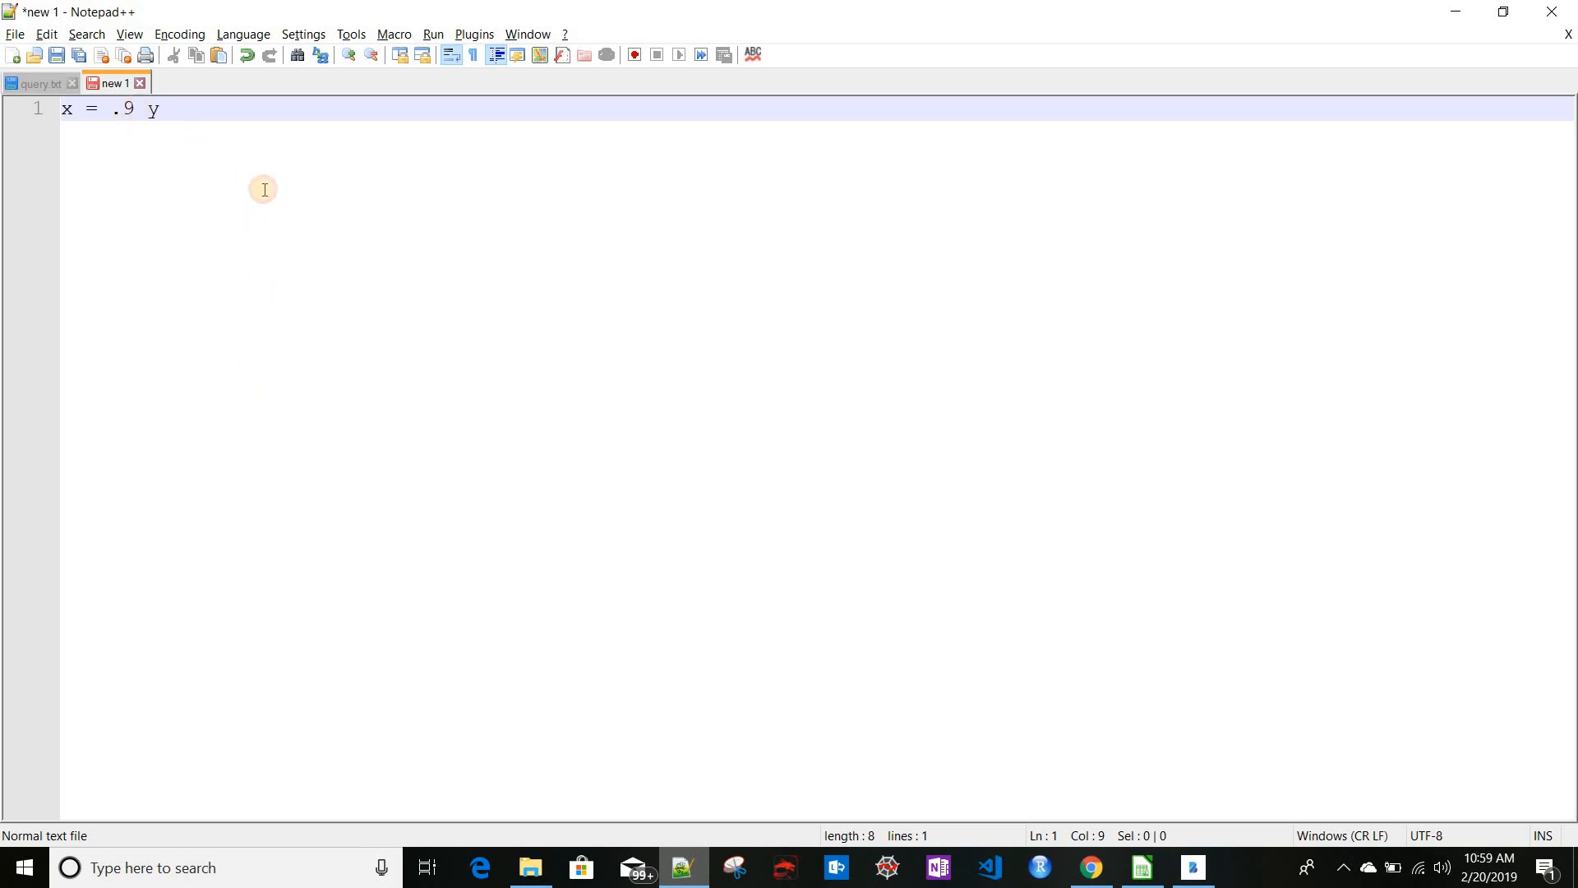
text( *)
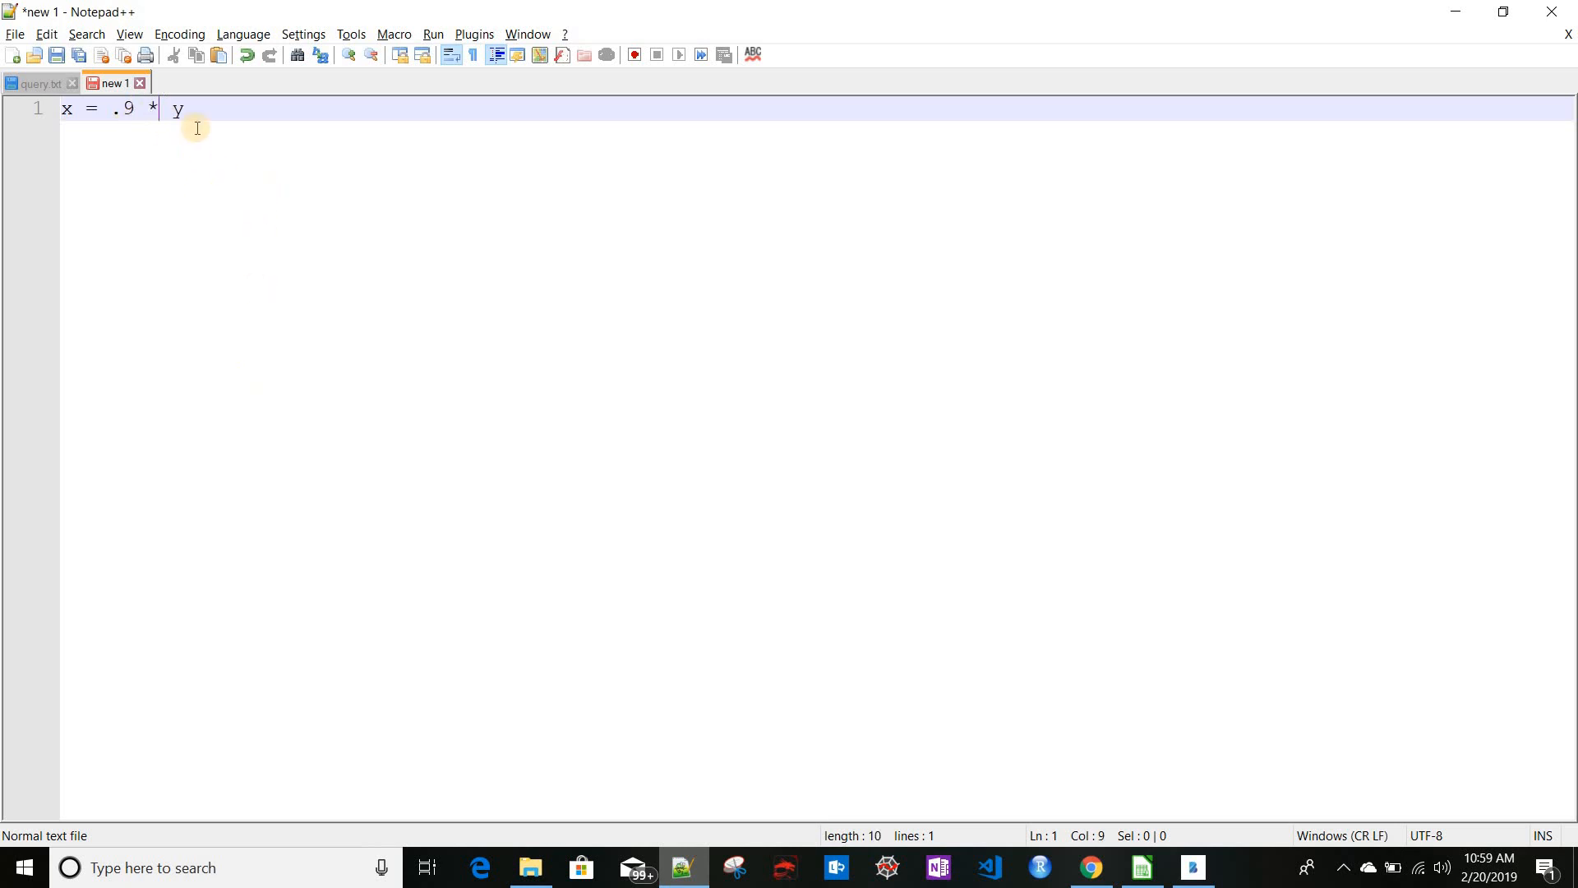
- Add the example values y=1 and x=.9 on separate lines below the equation
click(199, 113)
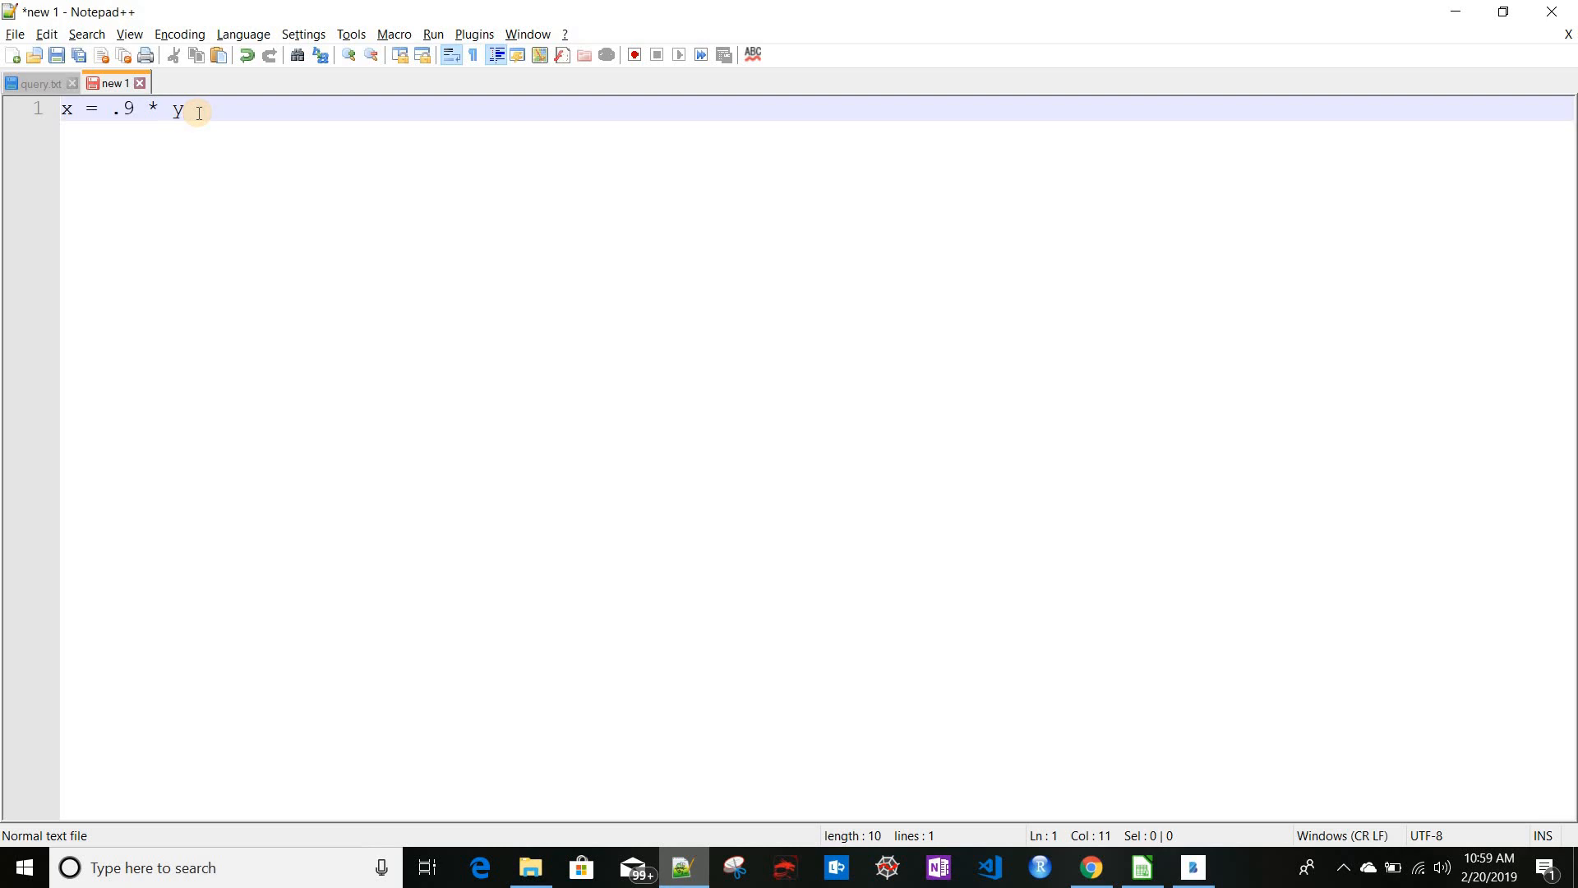
key(Return)
text(y)
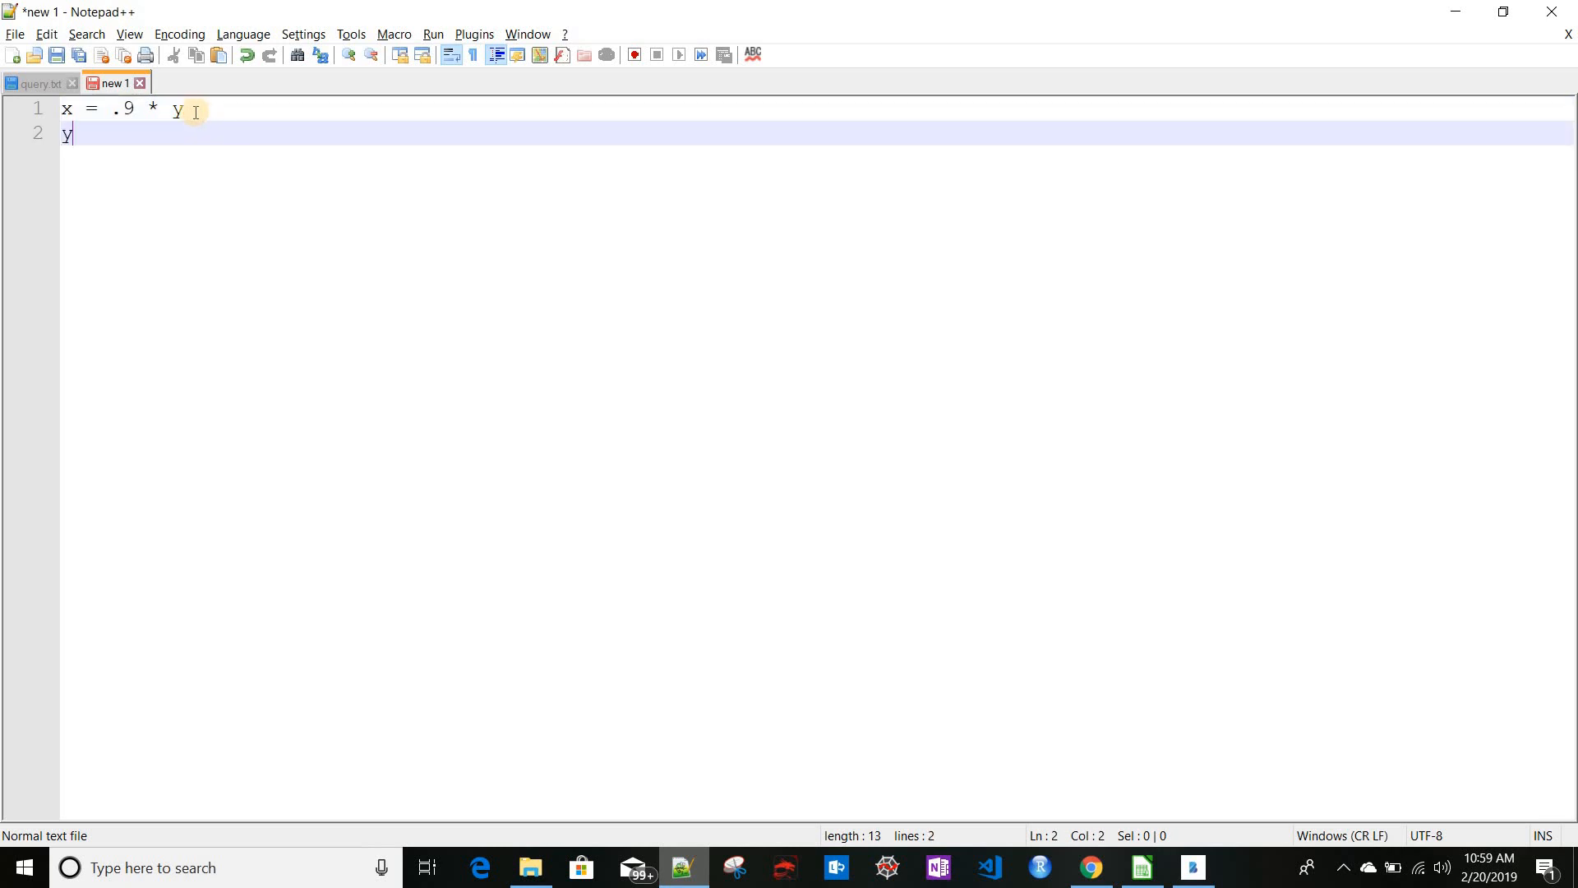
text(=1)
key(Return)
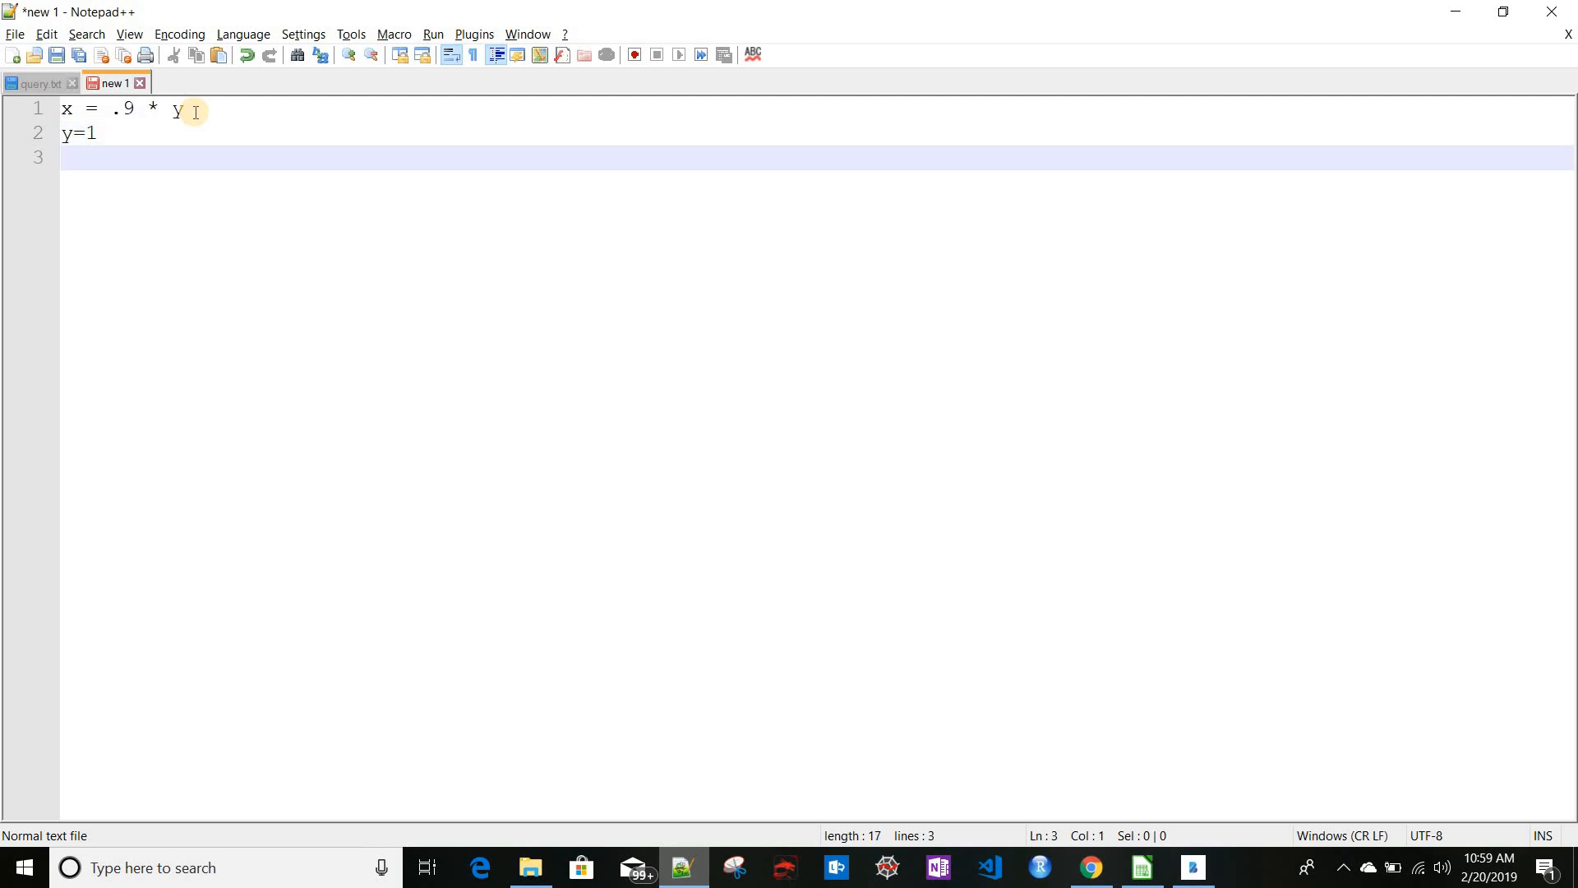
text(x=.9)
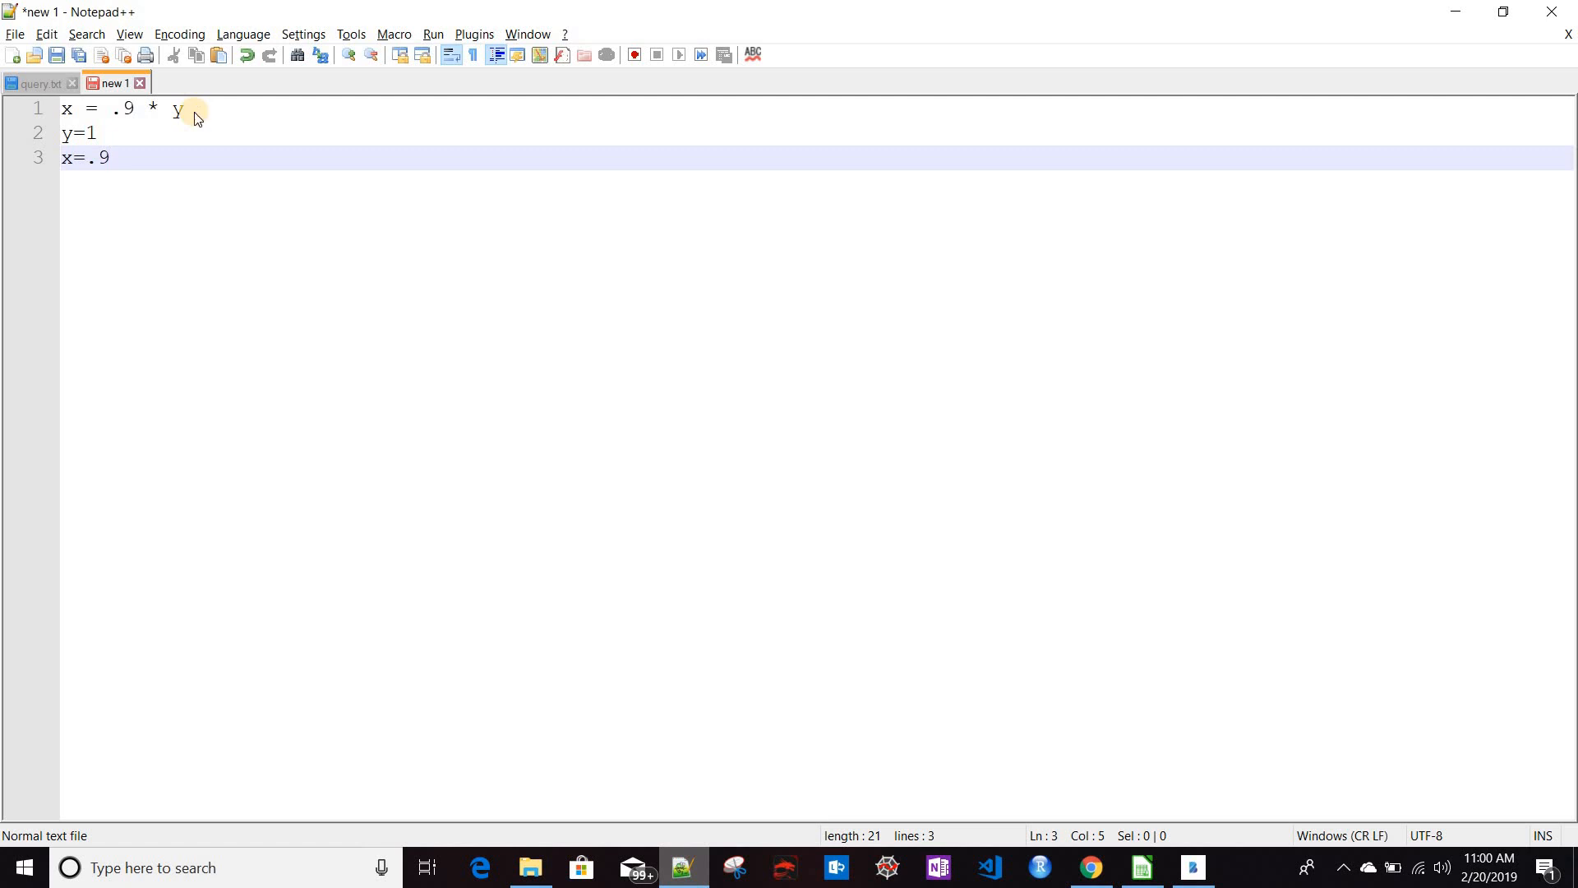
- Switch back to the Splunk experiment in Chrome and review the second page of coefficients in the Fit Model Parameters Summary
key(alt+Tab)
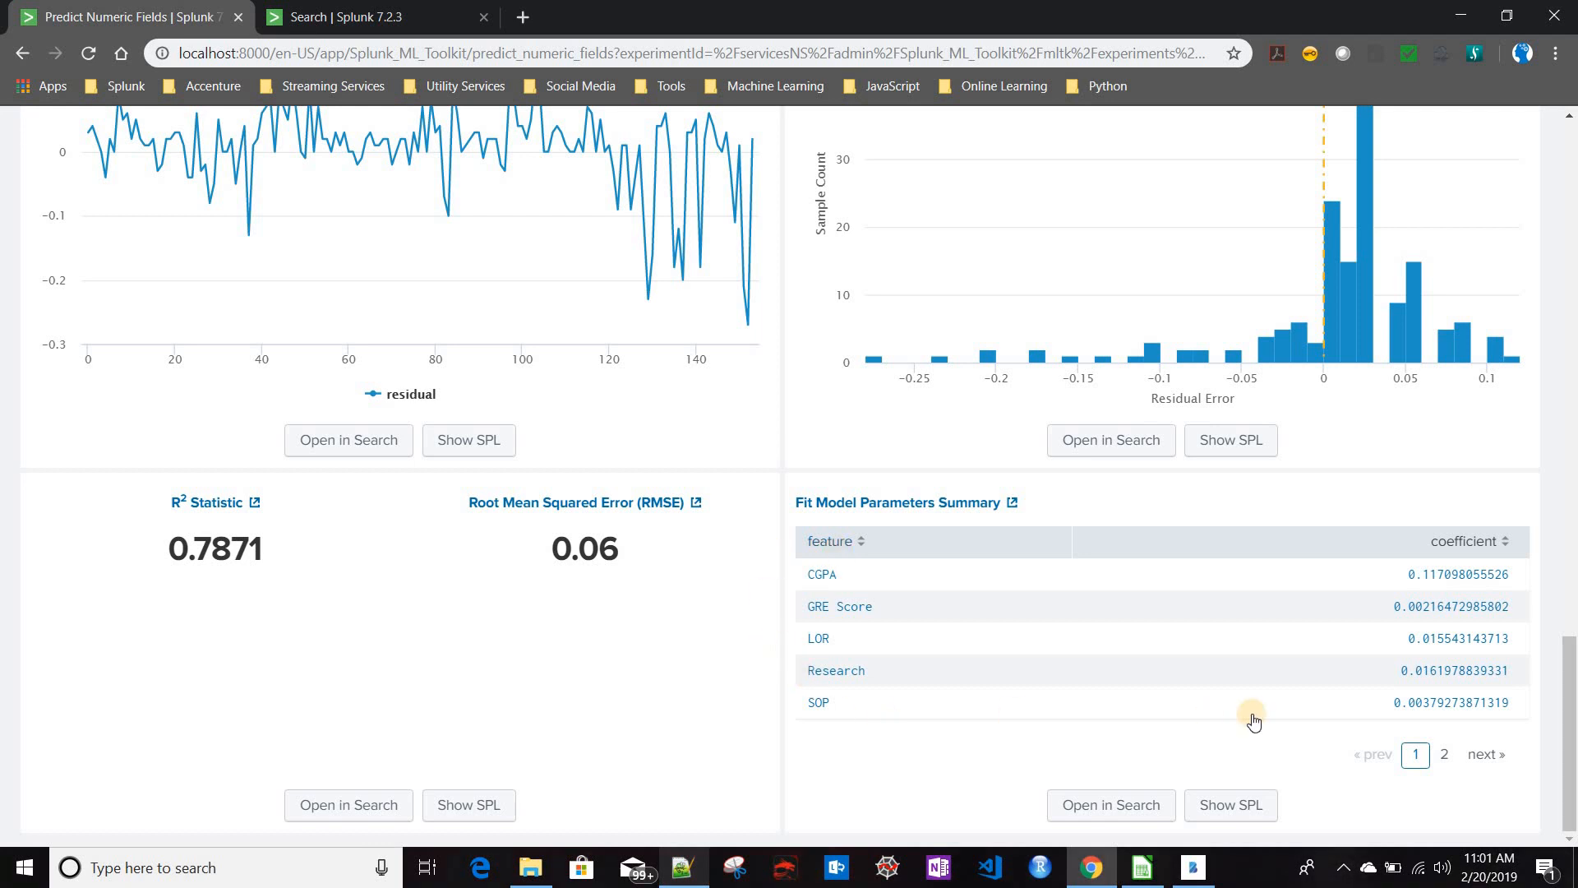
click(1444, 753)
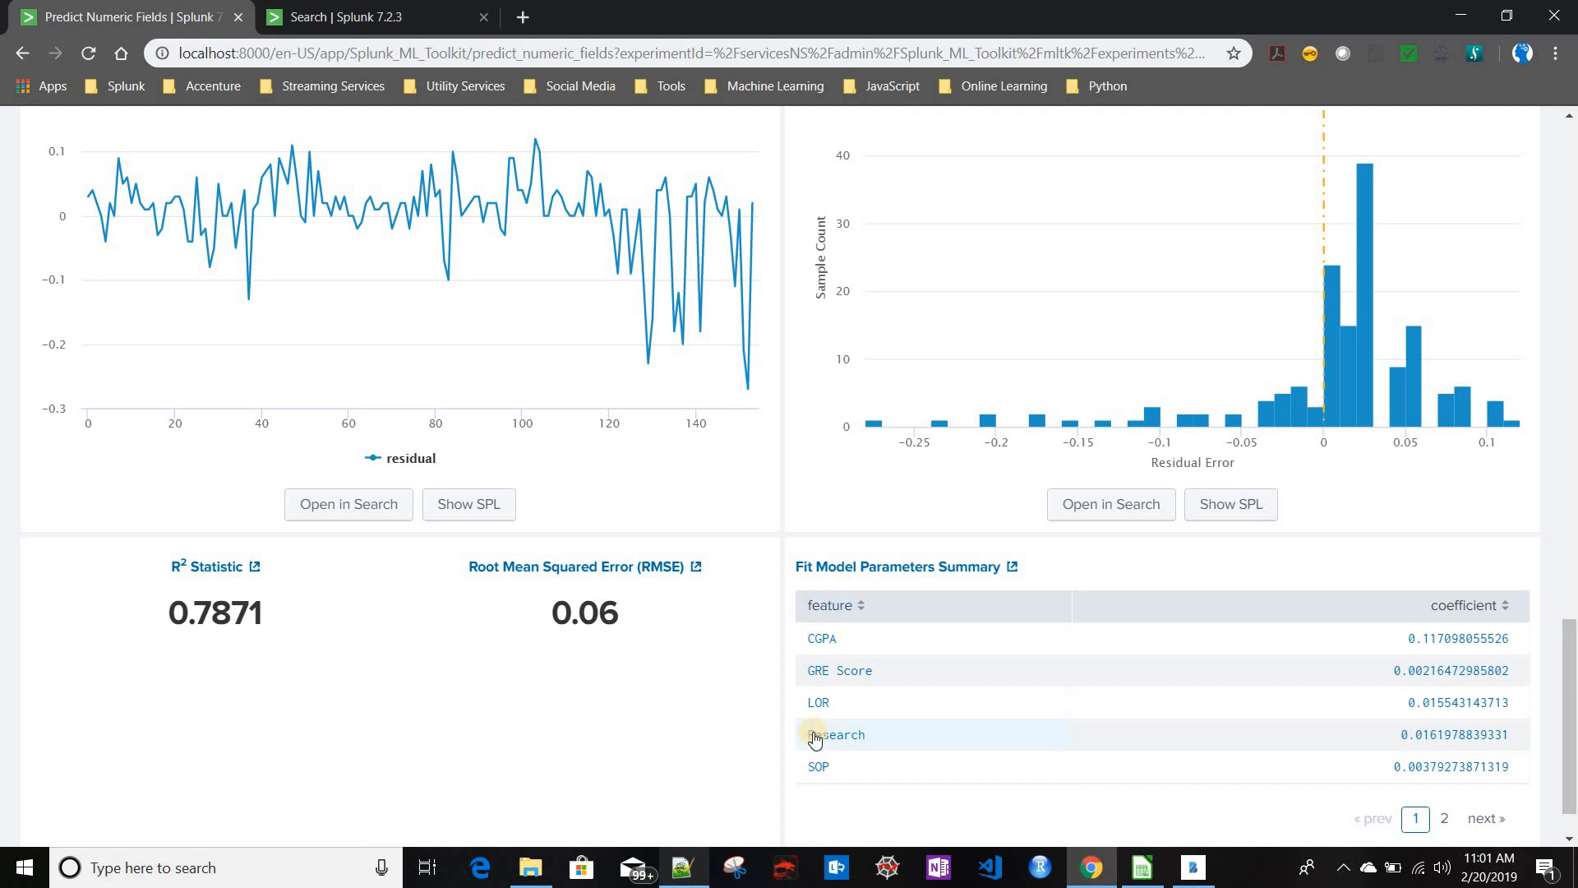
- Open the Experiment History and review the logged LinearRegression run together with the result tables and charts below it
scroll(810, 734, up, 20)
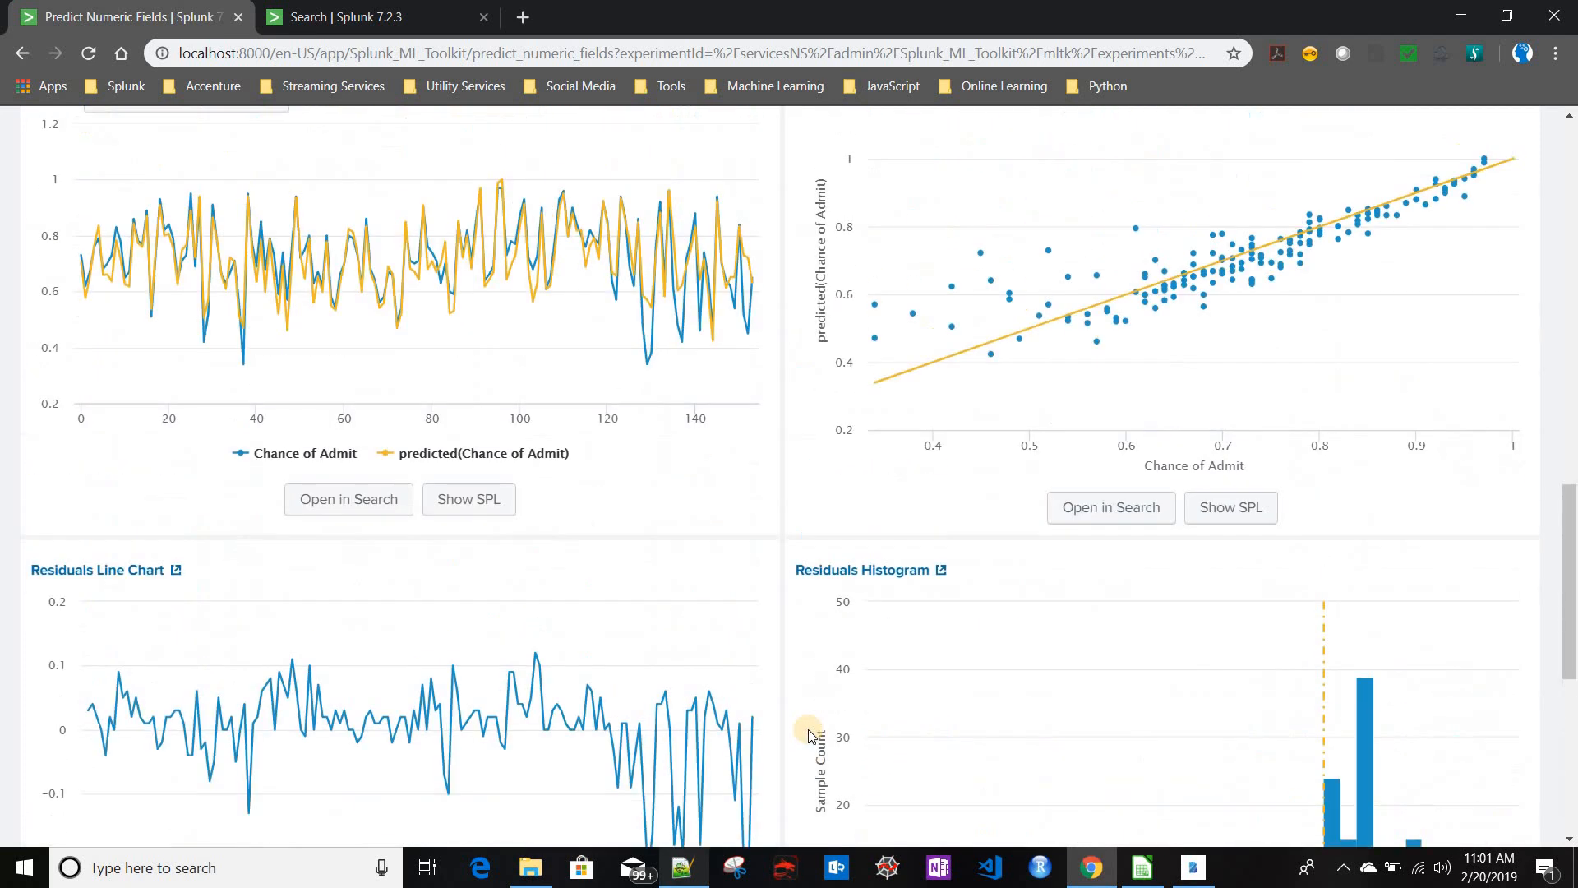
scroll(807, 728, up, 6)
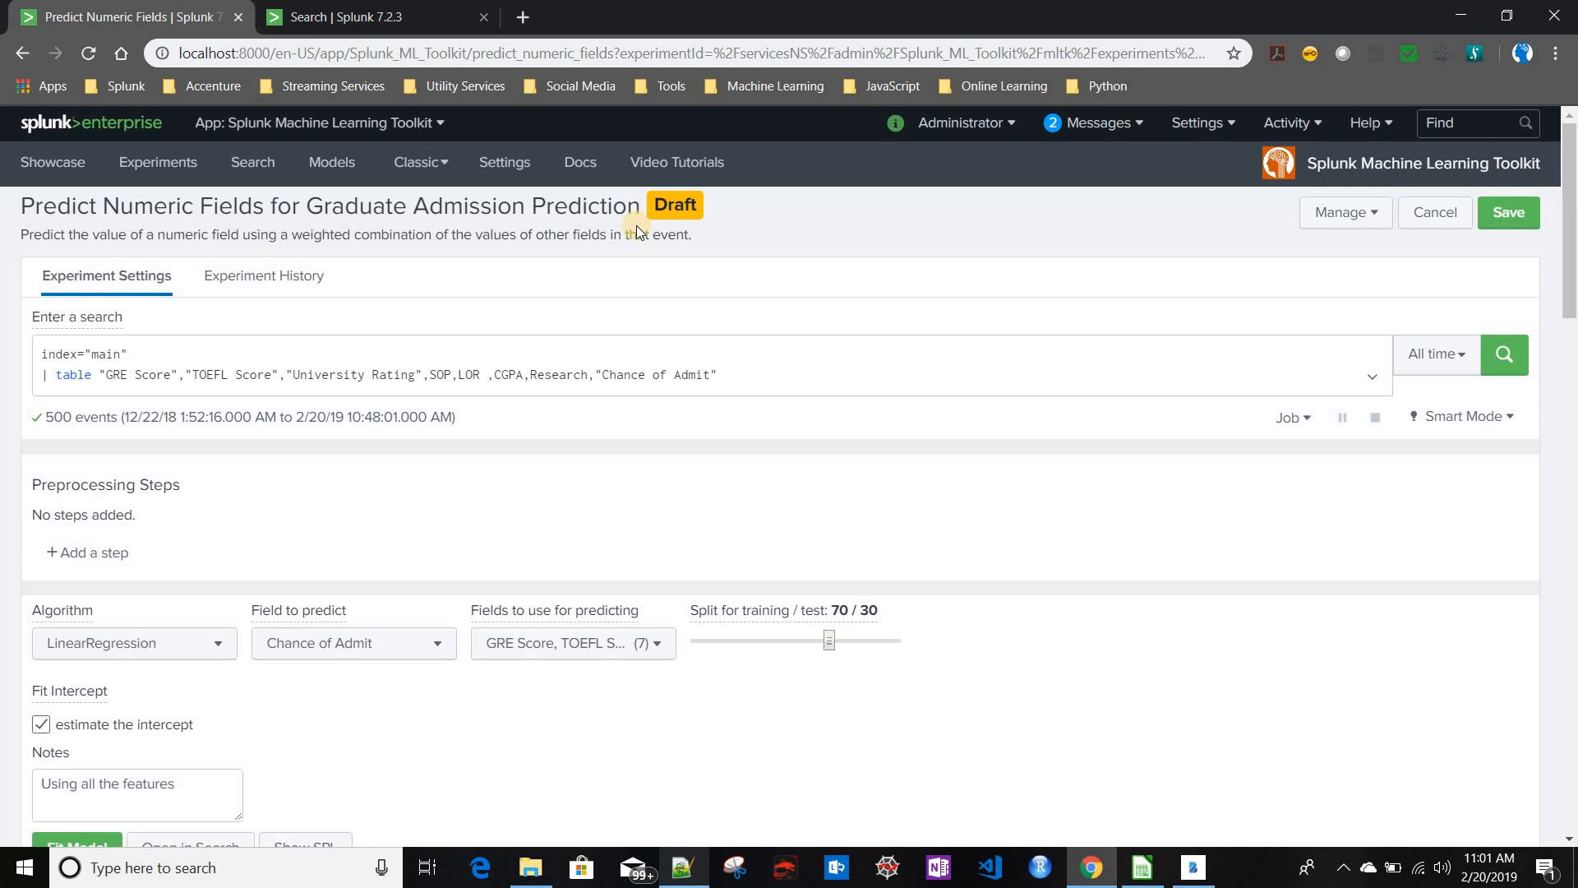
click(249, 279)
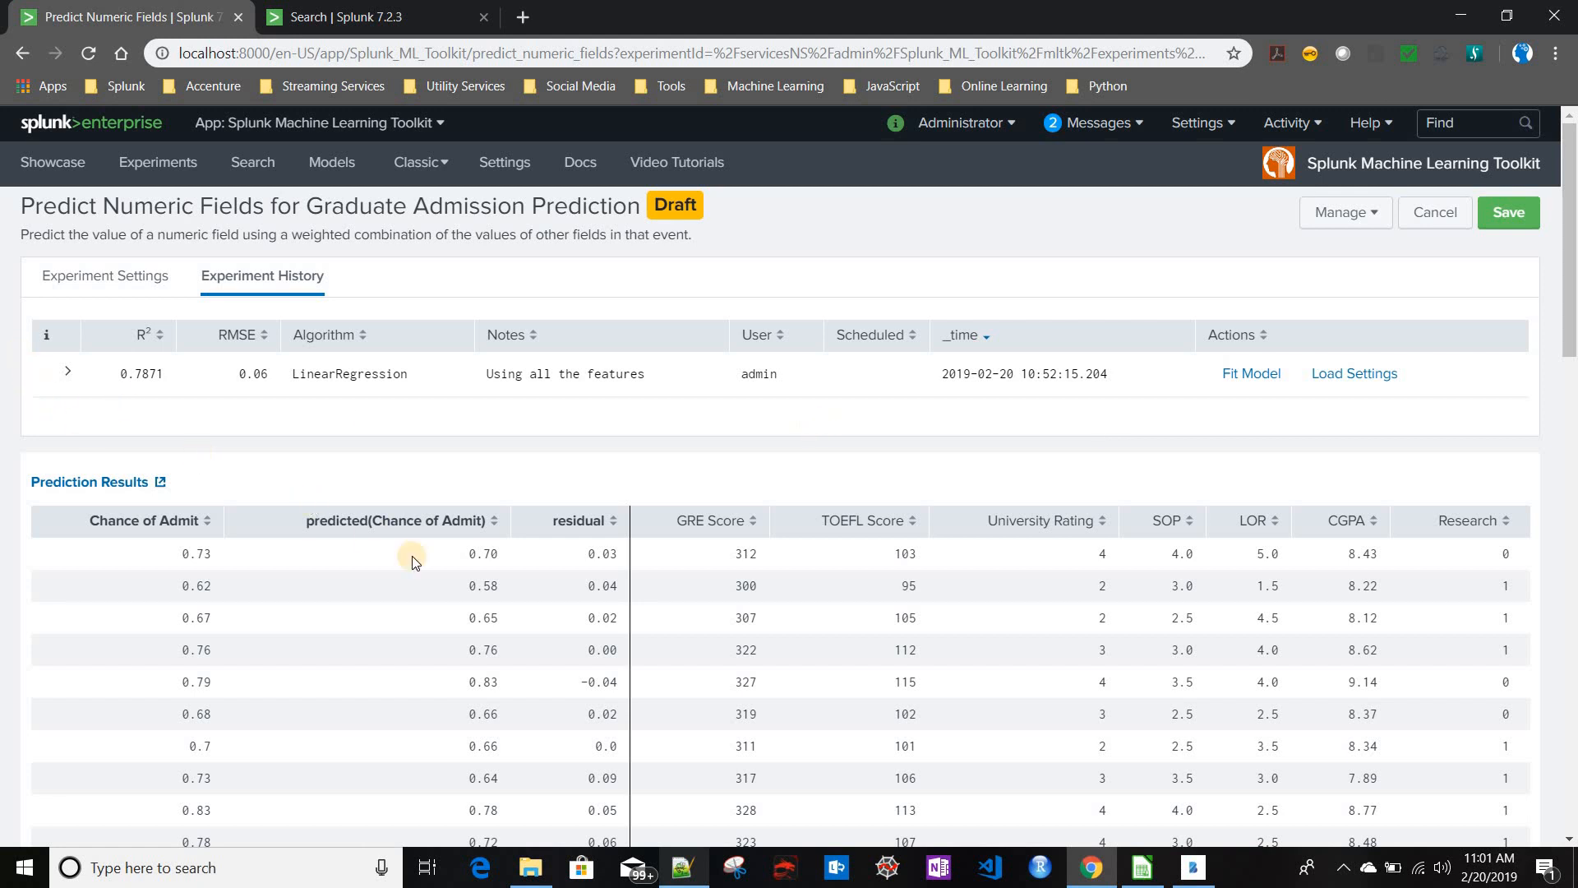
scroll(427, 571, down, 10)
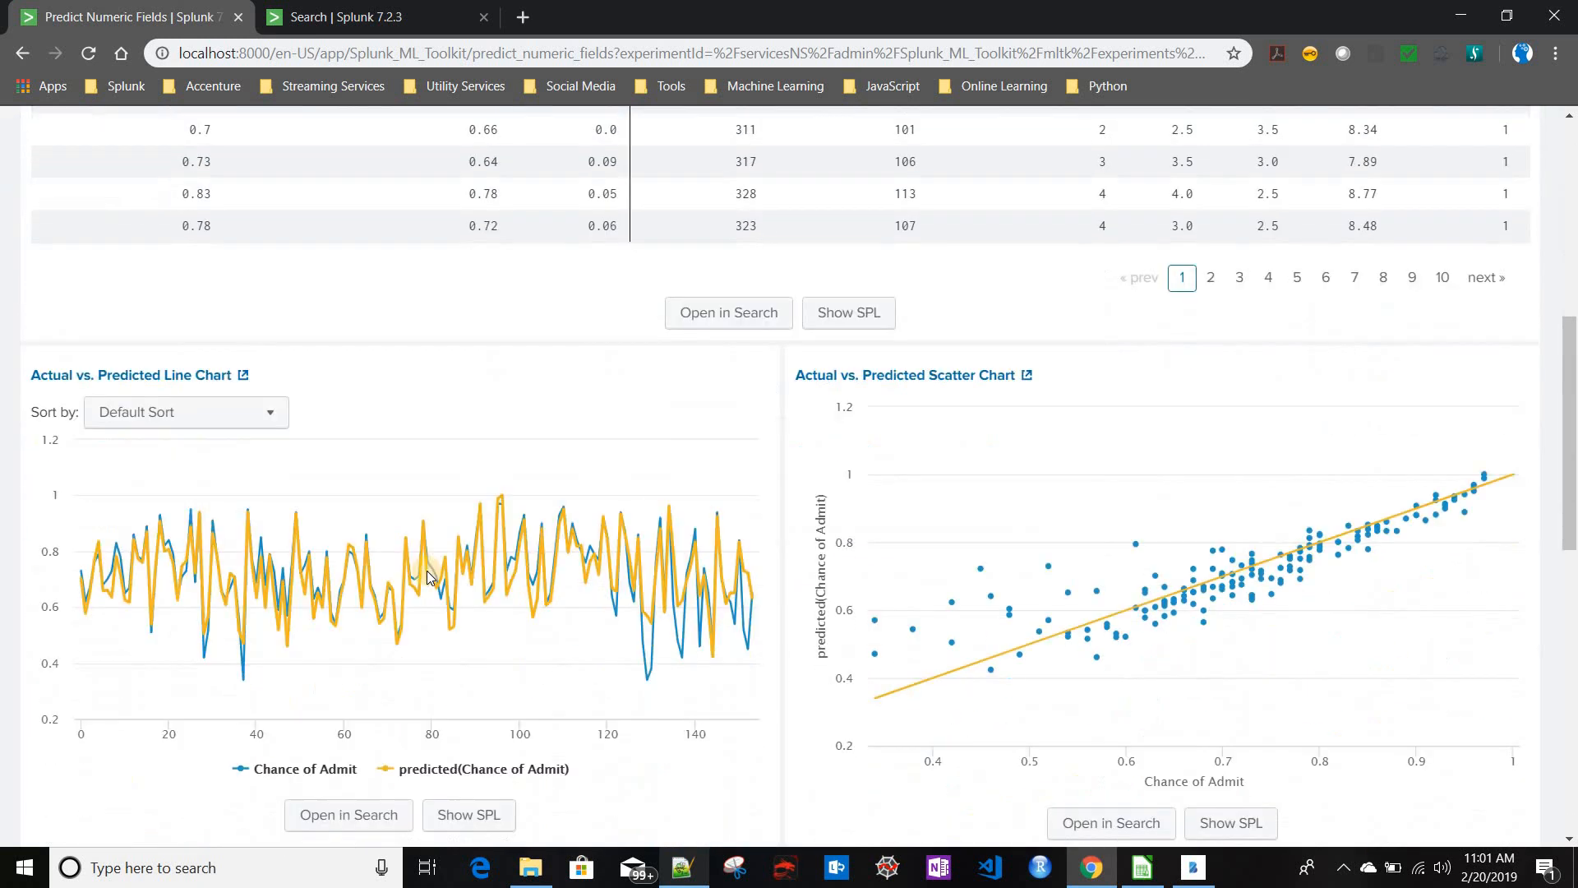
scroll(426, 575, down, 7)
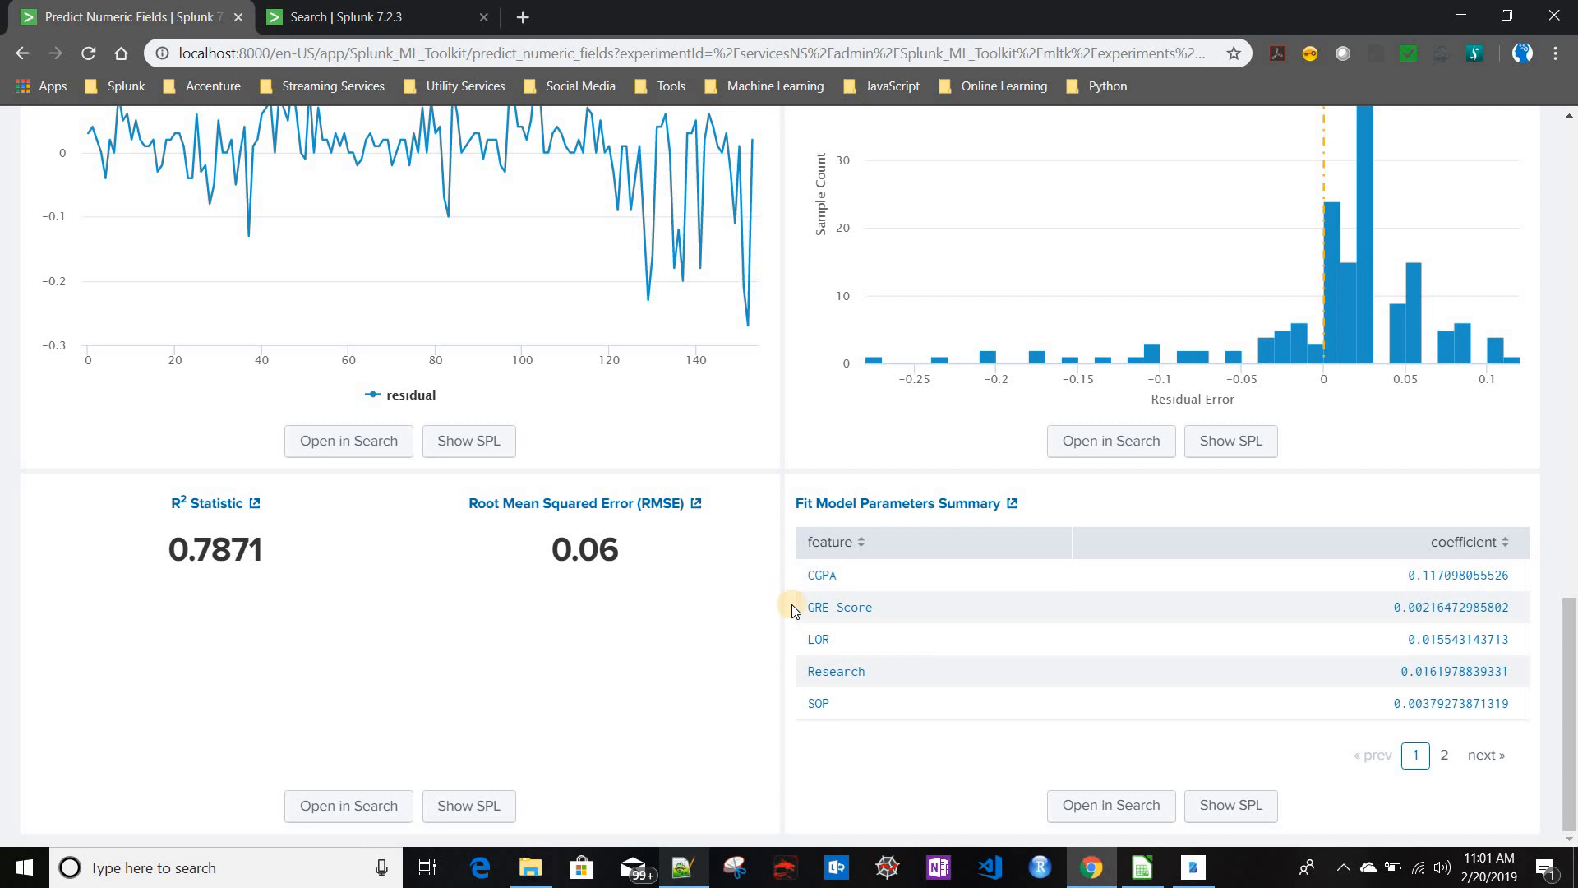
scroll(791, 608, up, 15)
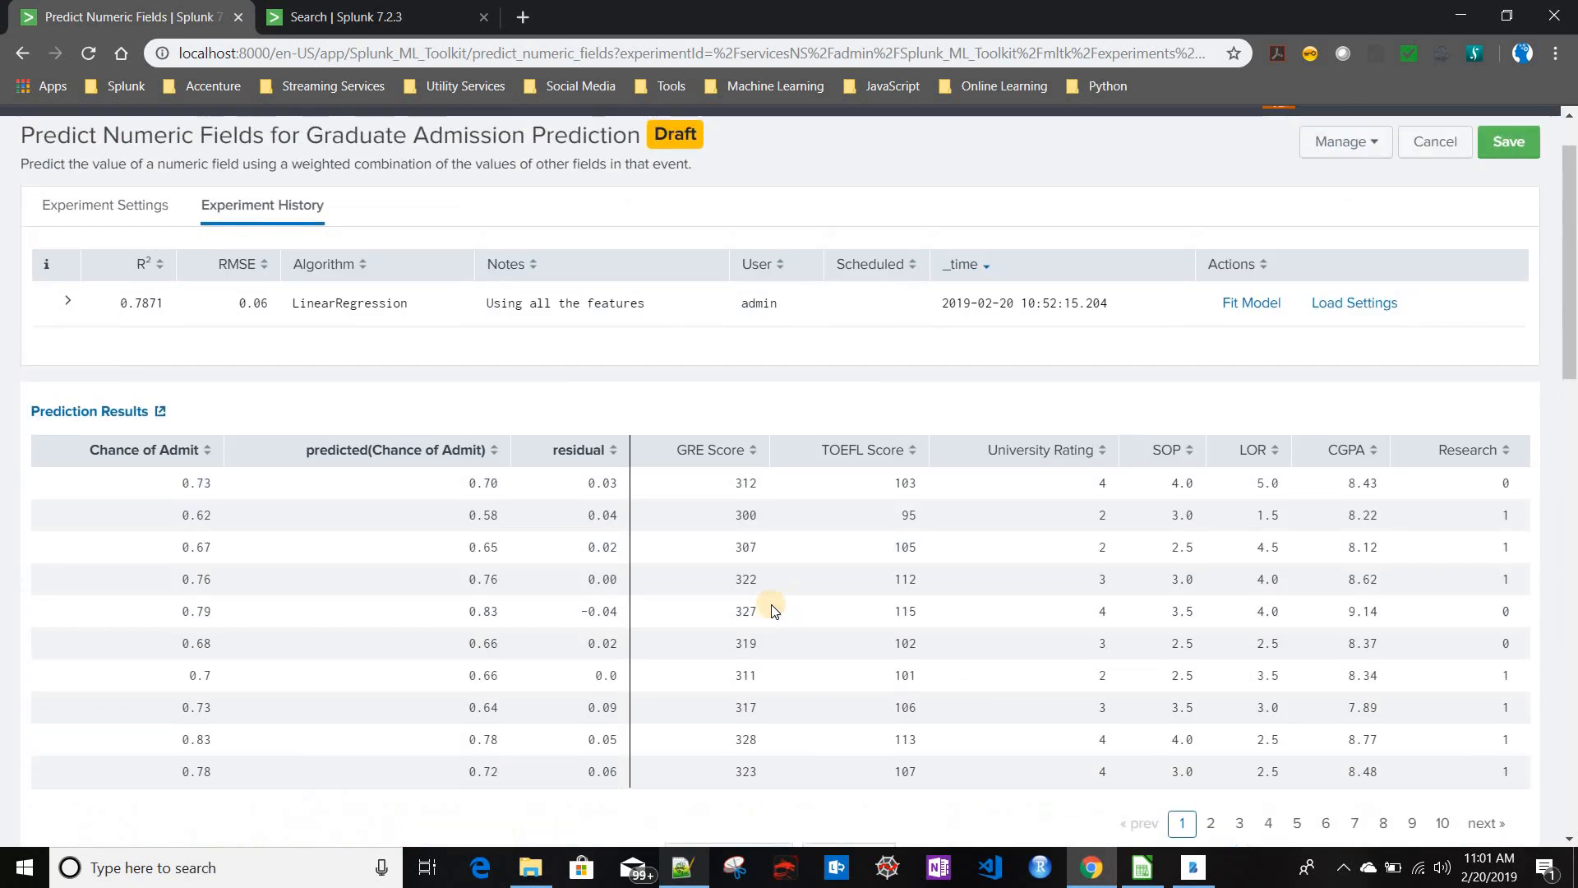
scroll(770, 604, up, 1)
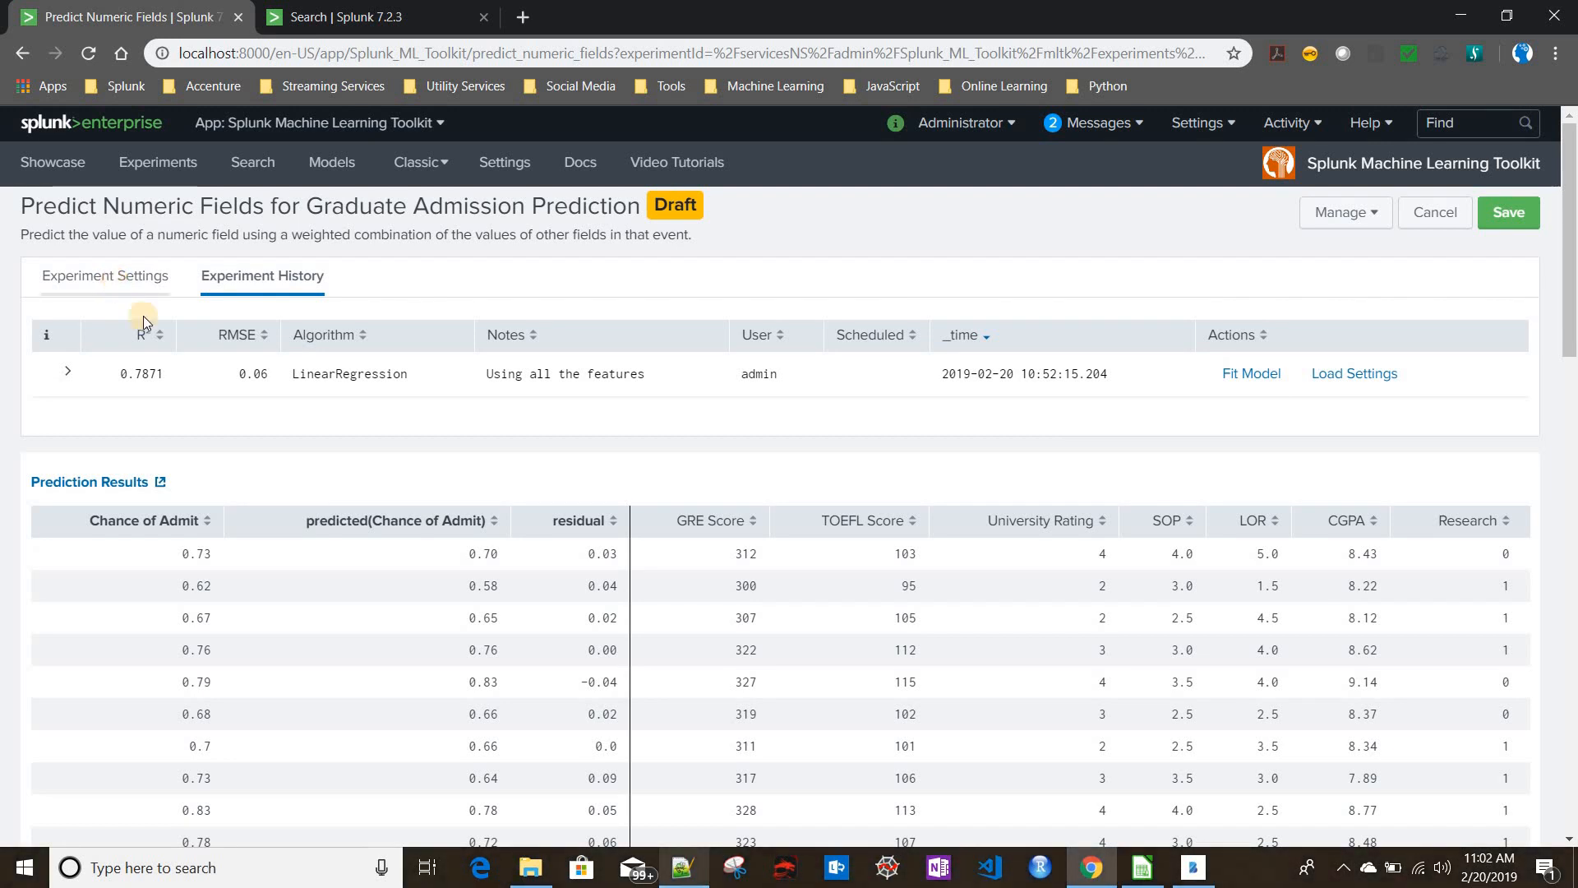
- Compare the selected predictor fields in the Experiment Settings with both pages of fitted coefficients
click(107, 277)
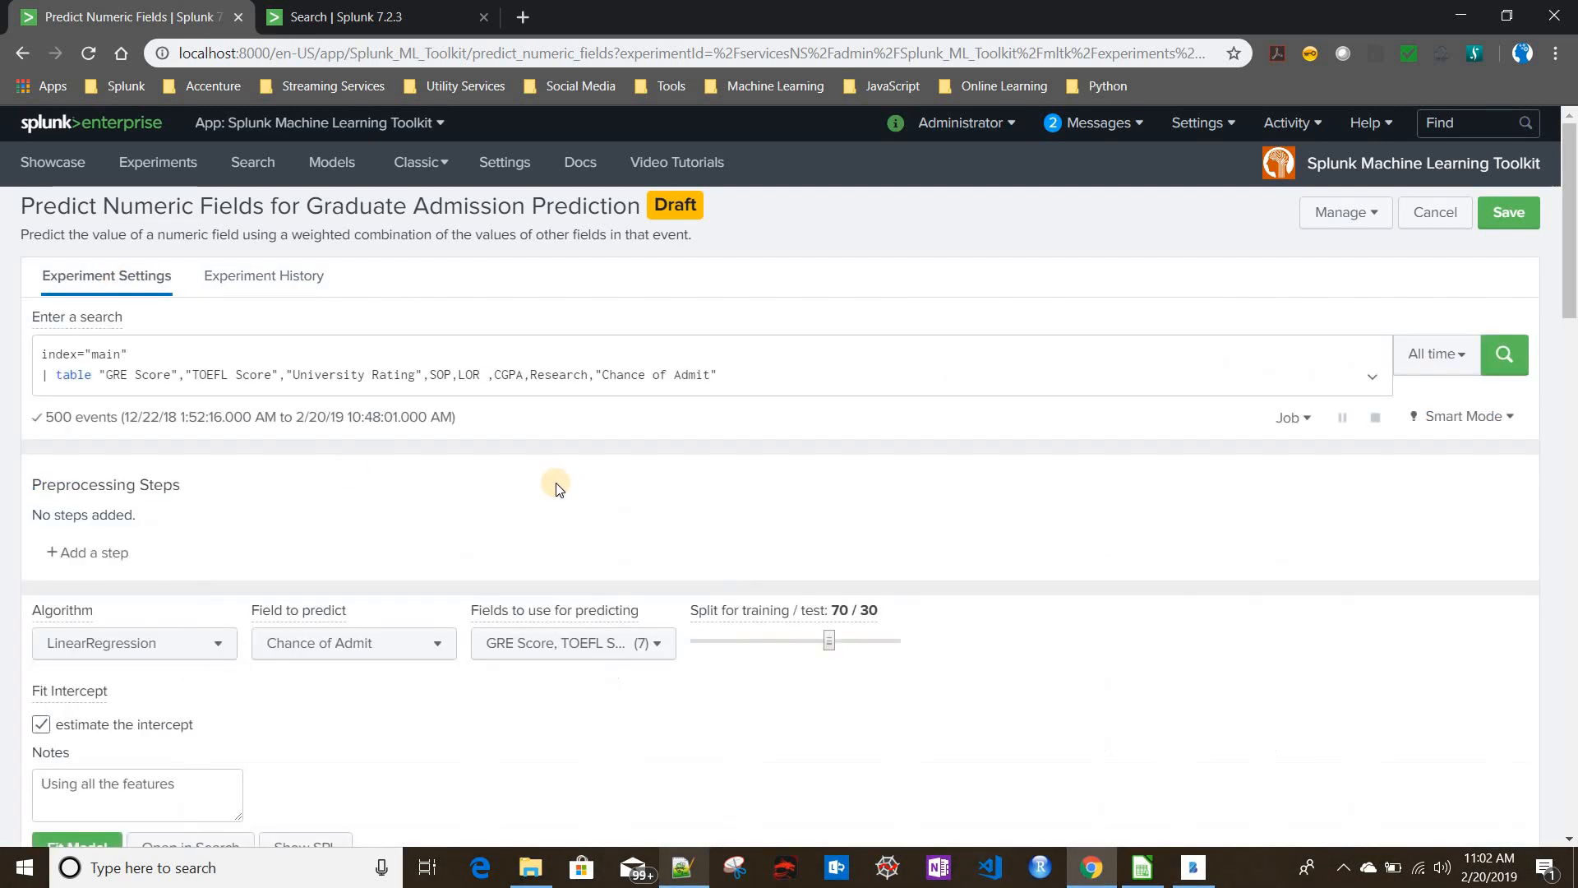
click(547, 641)
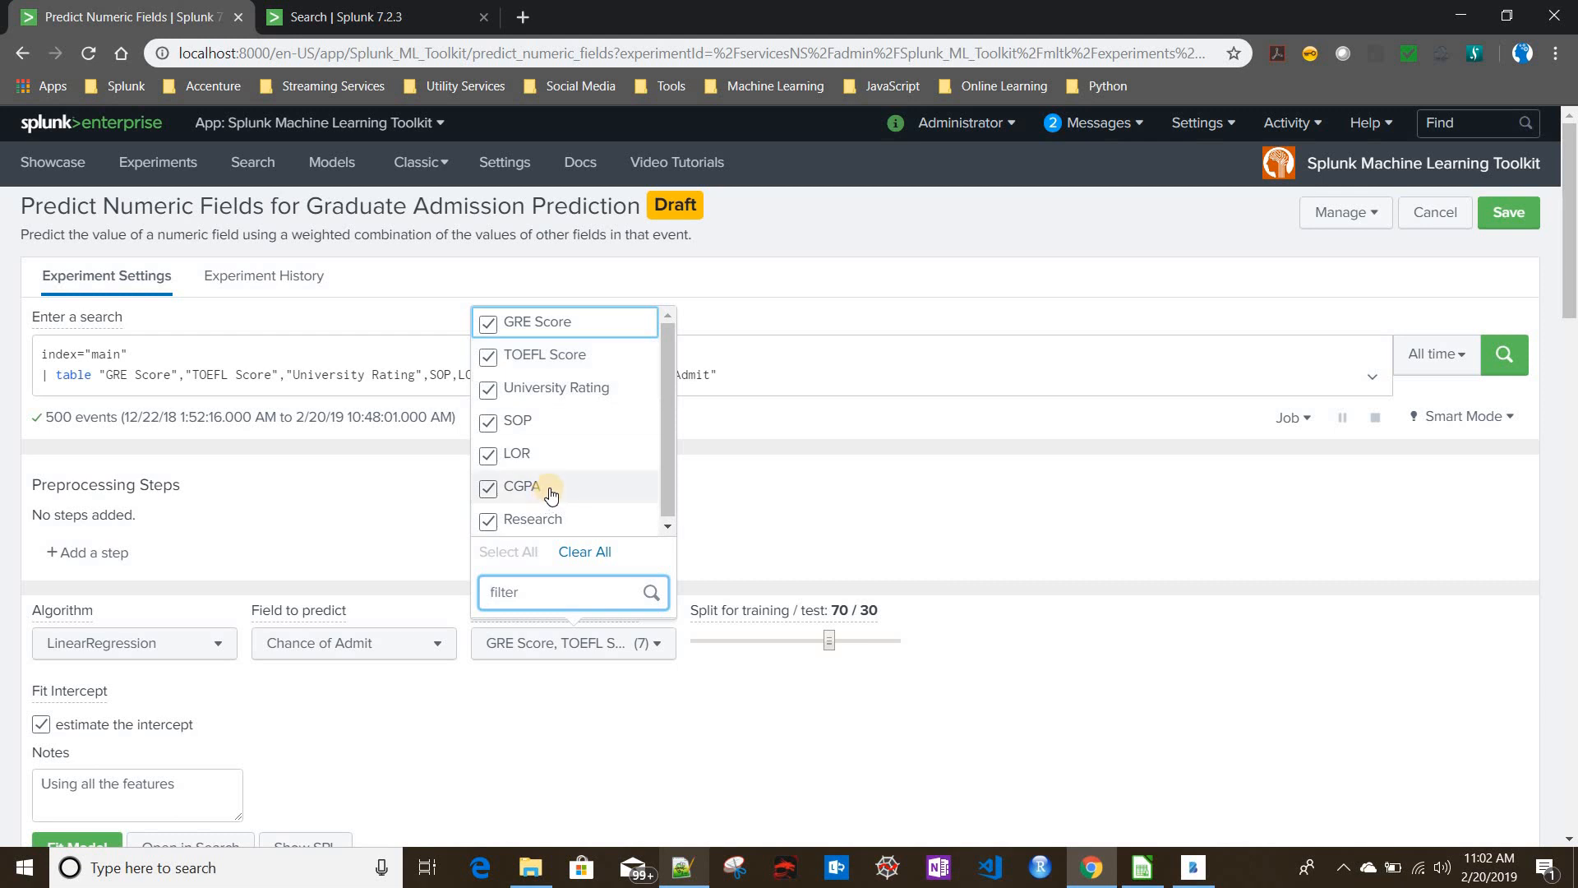
click(1057, 649)
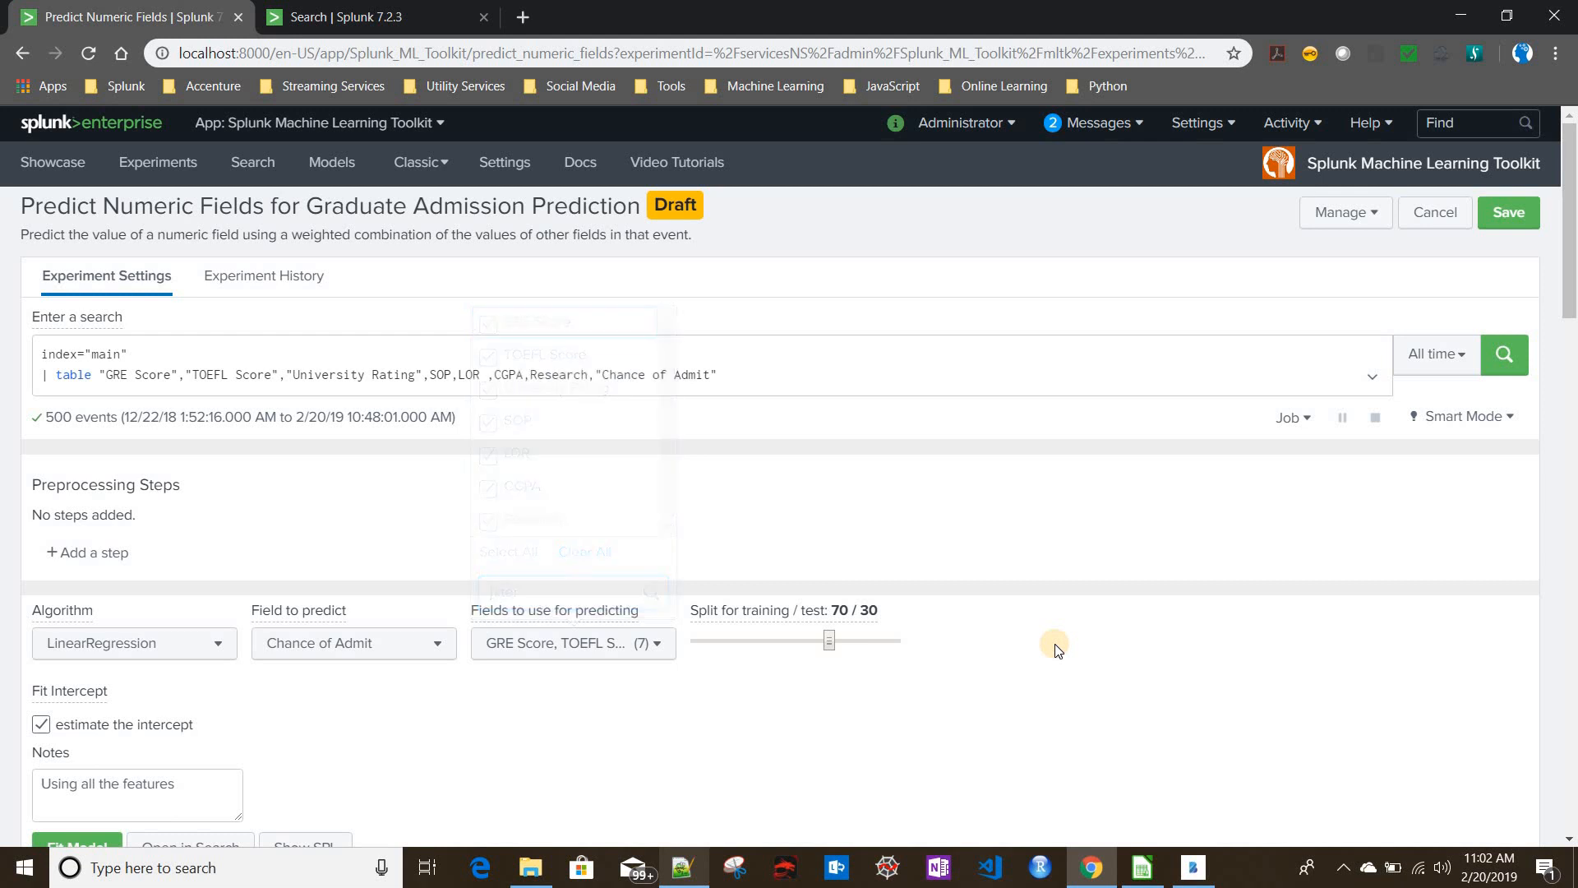
scroll(1057, 649, down, 20)
scroll(1057, 649, down, 3)
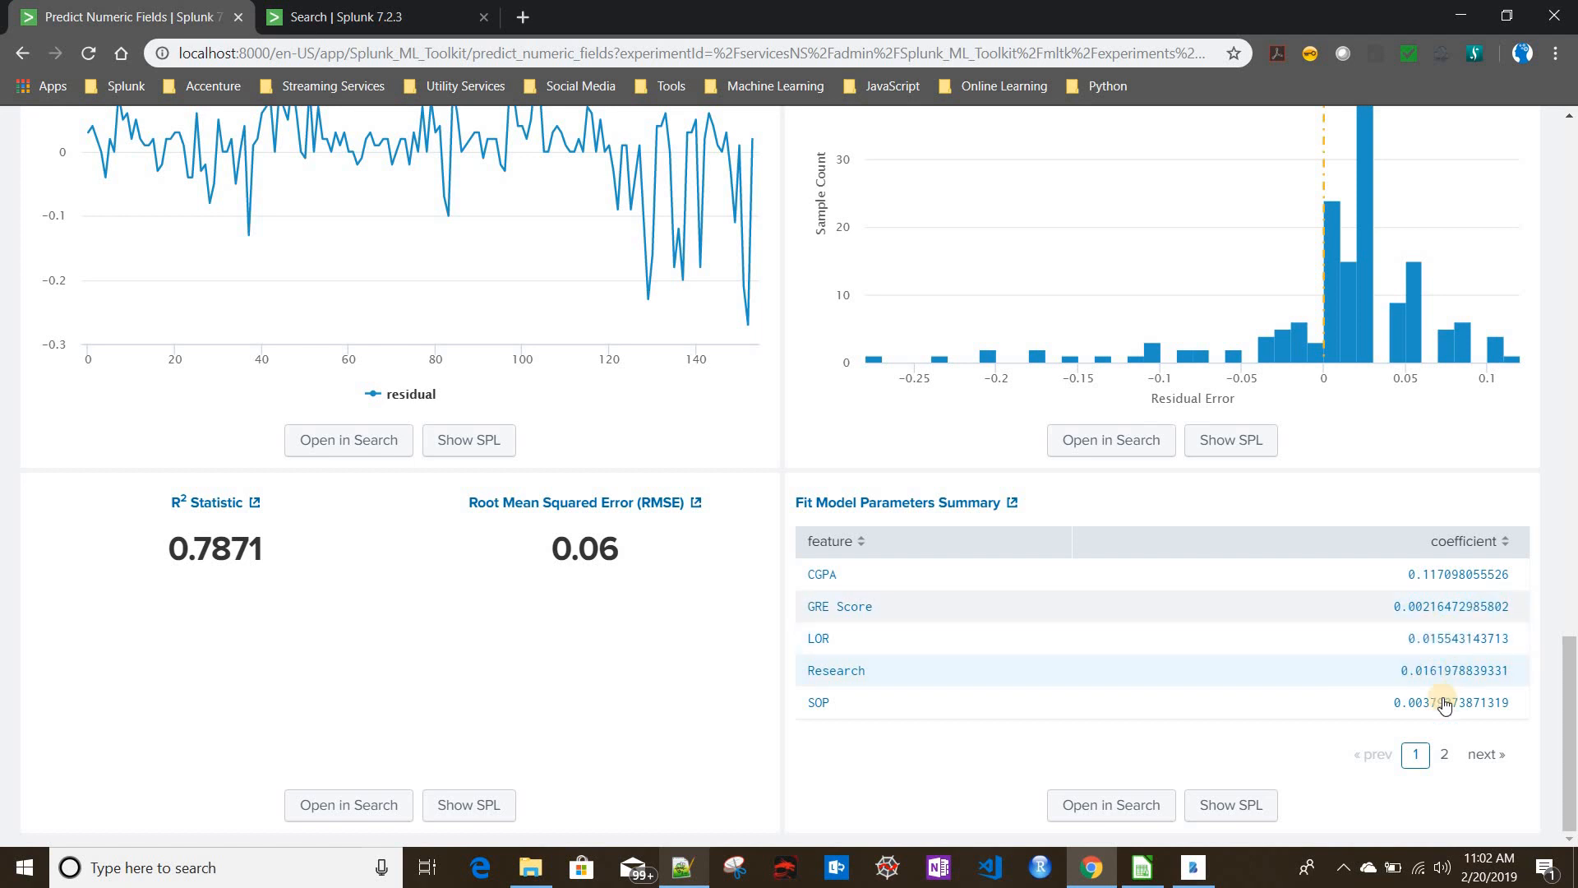
click(1443, 754)
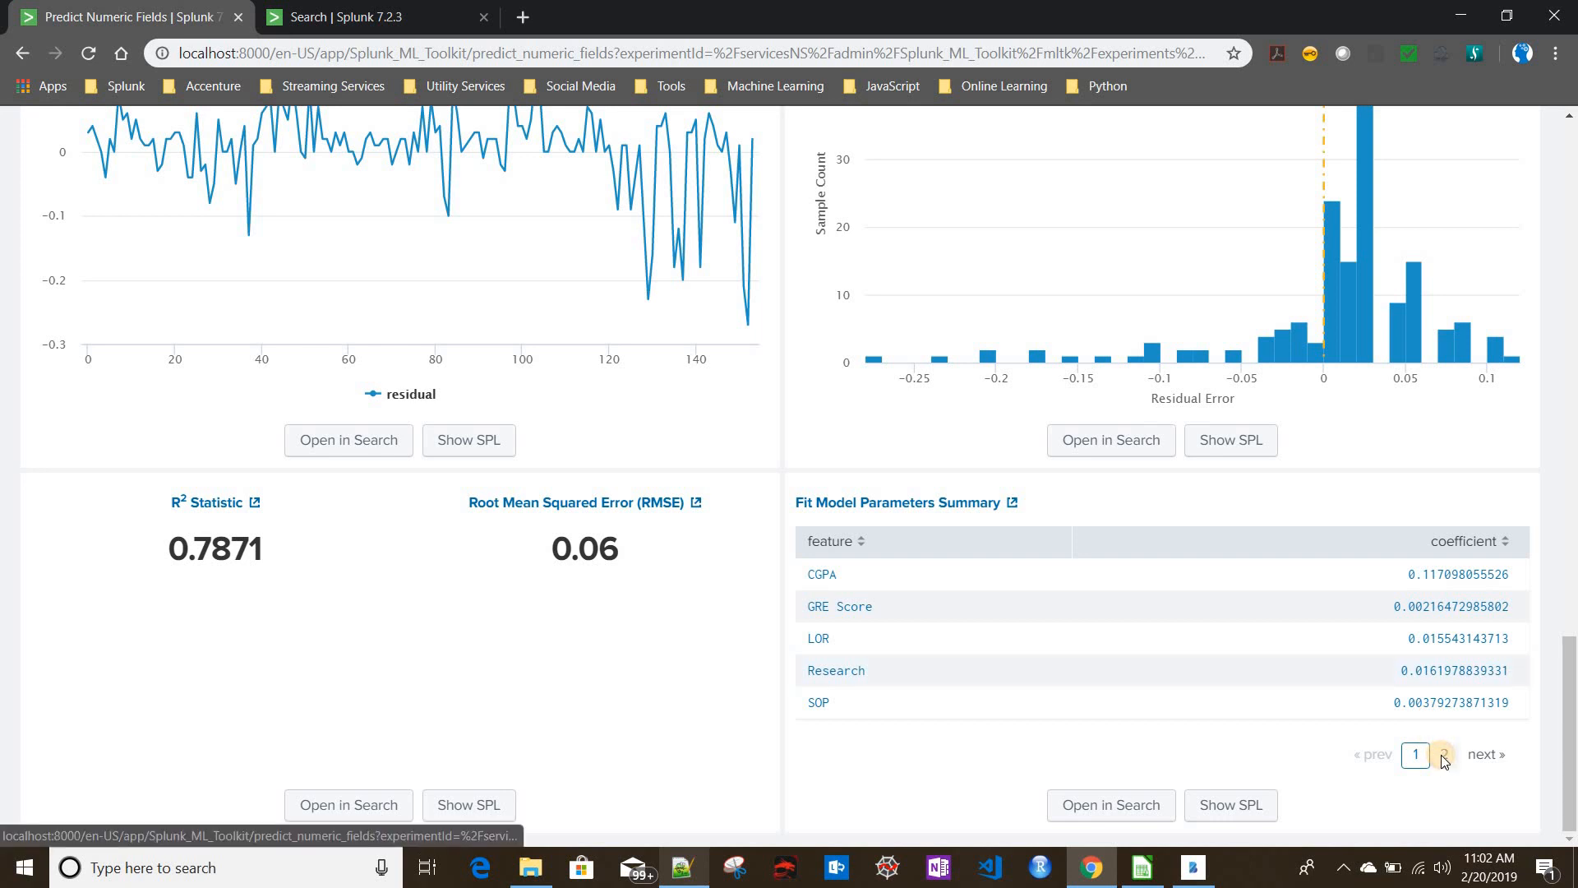
click(1415, 753)
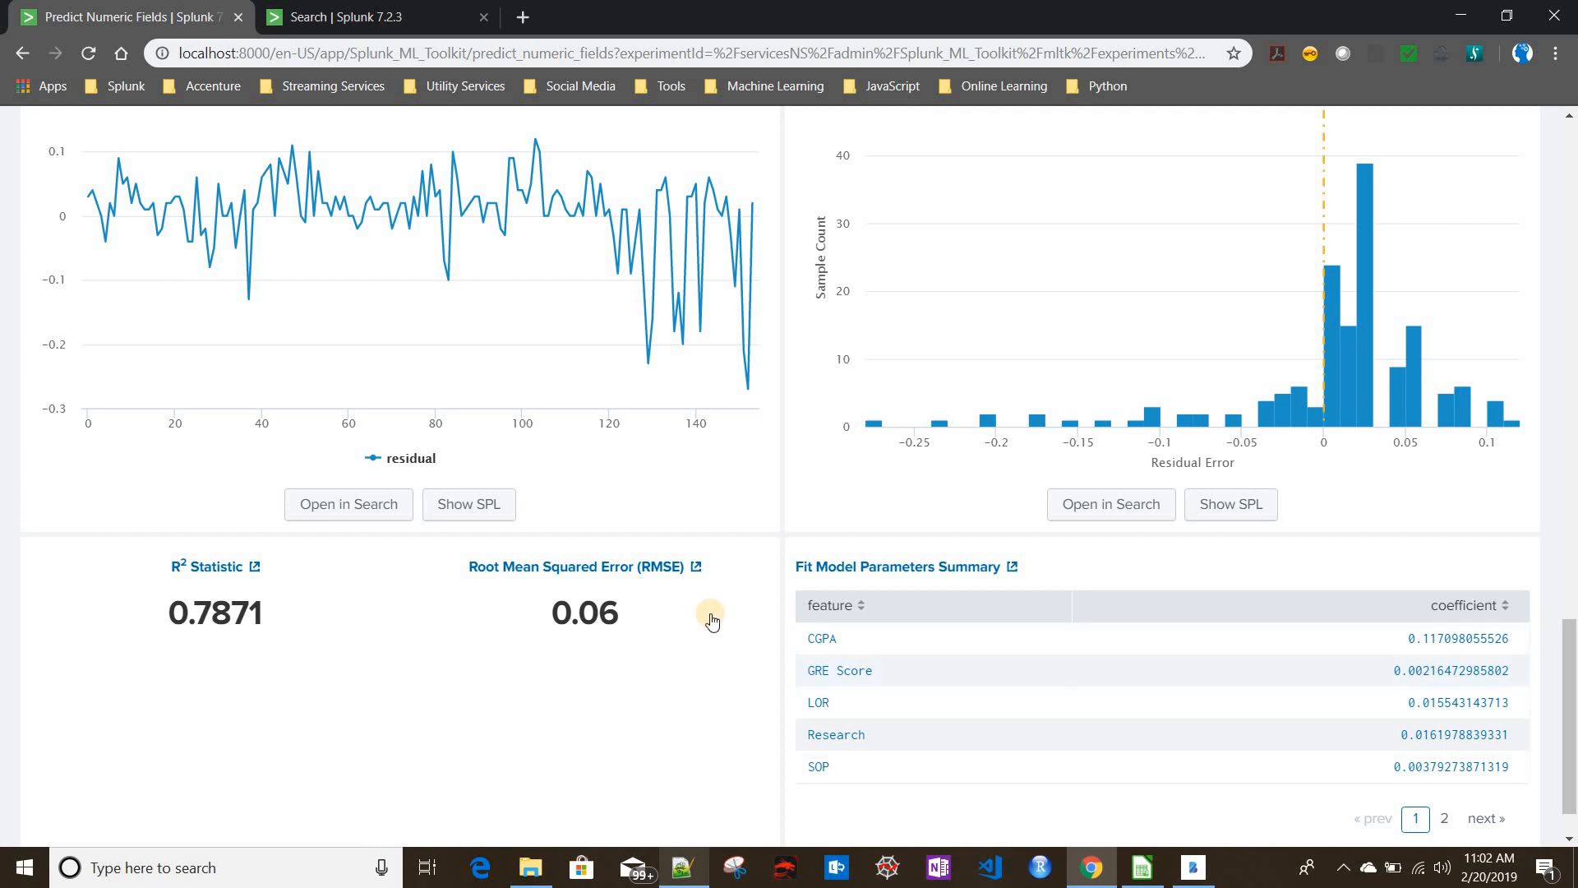
- Remove TOEFL Score, University Rating and SOP from the fields used for predicting
scroll(707, 616, up, 15)
scroll(552, 619, up, 5)
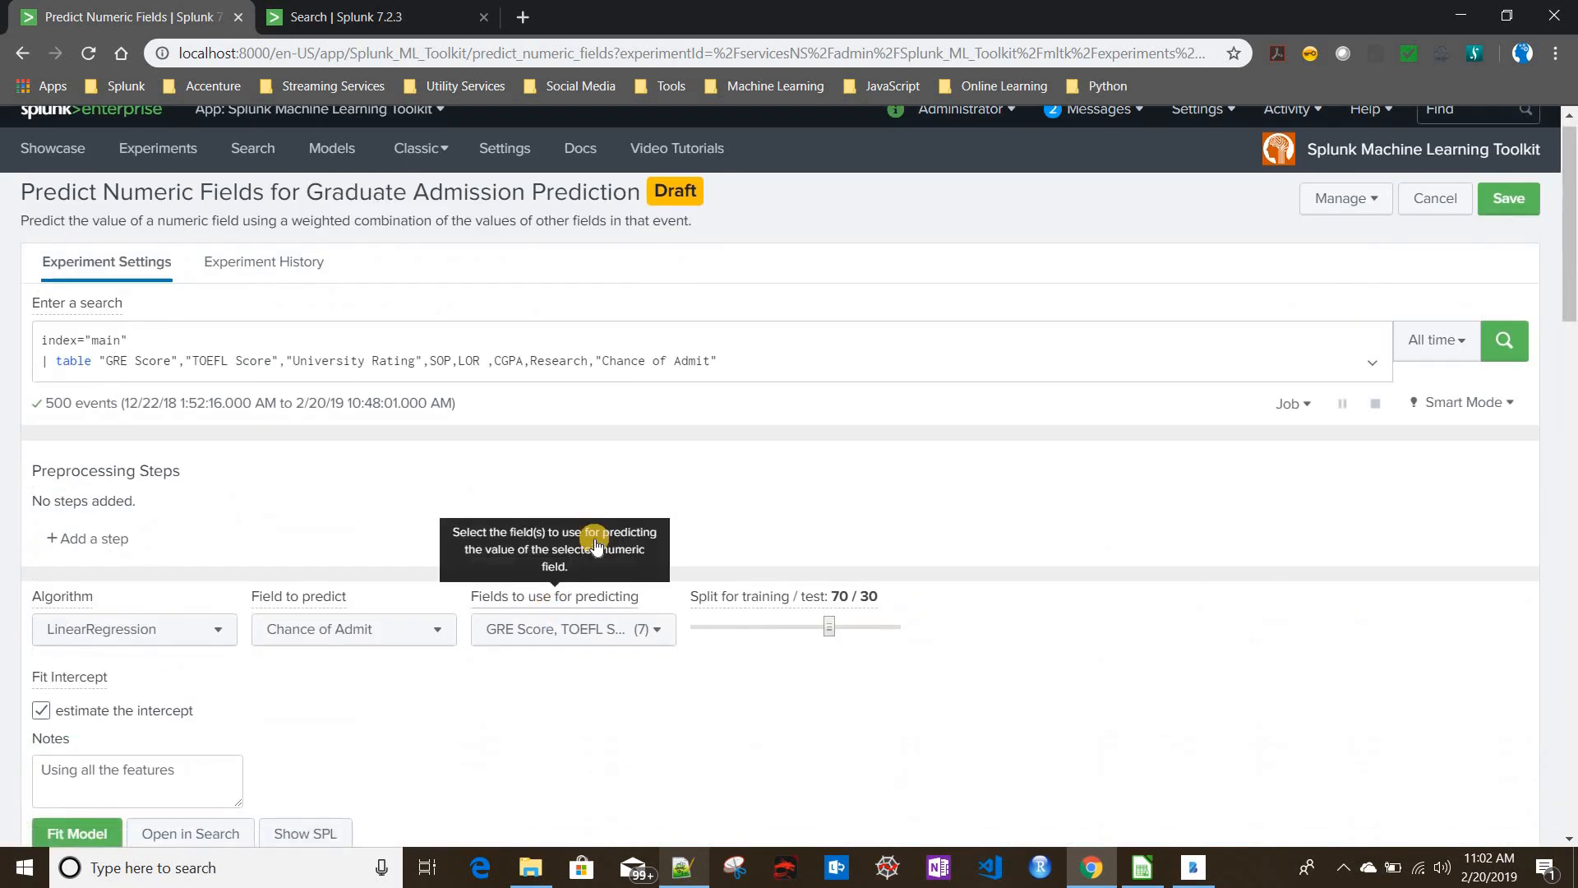
scroll(588, 526, down, 1)
click(596, 545)
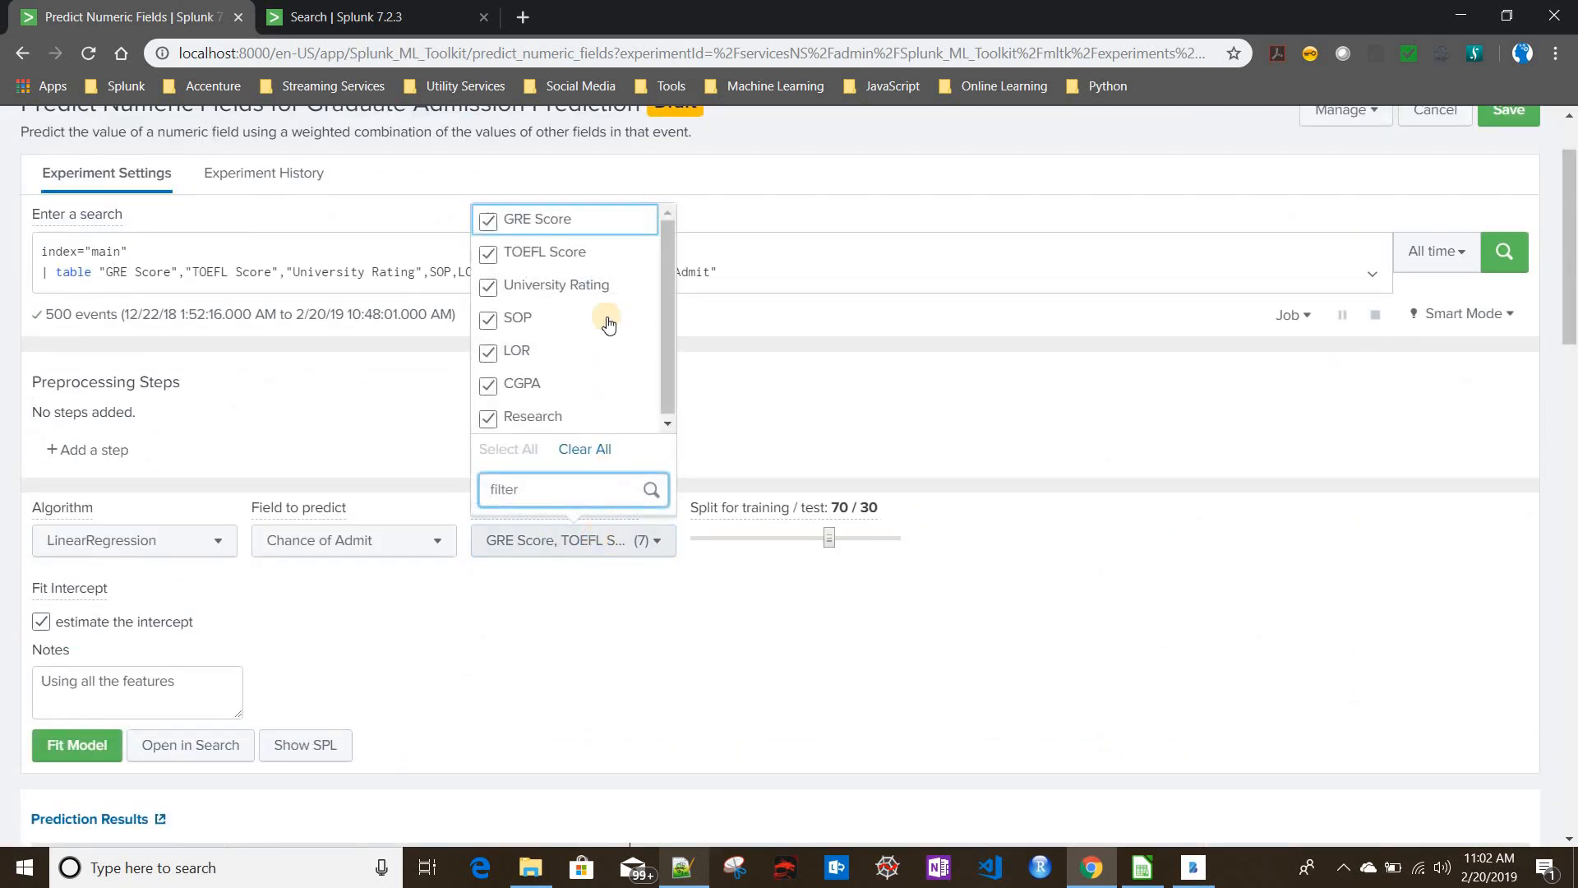
click(559, 256)
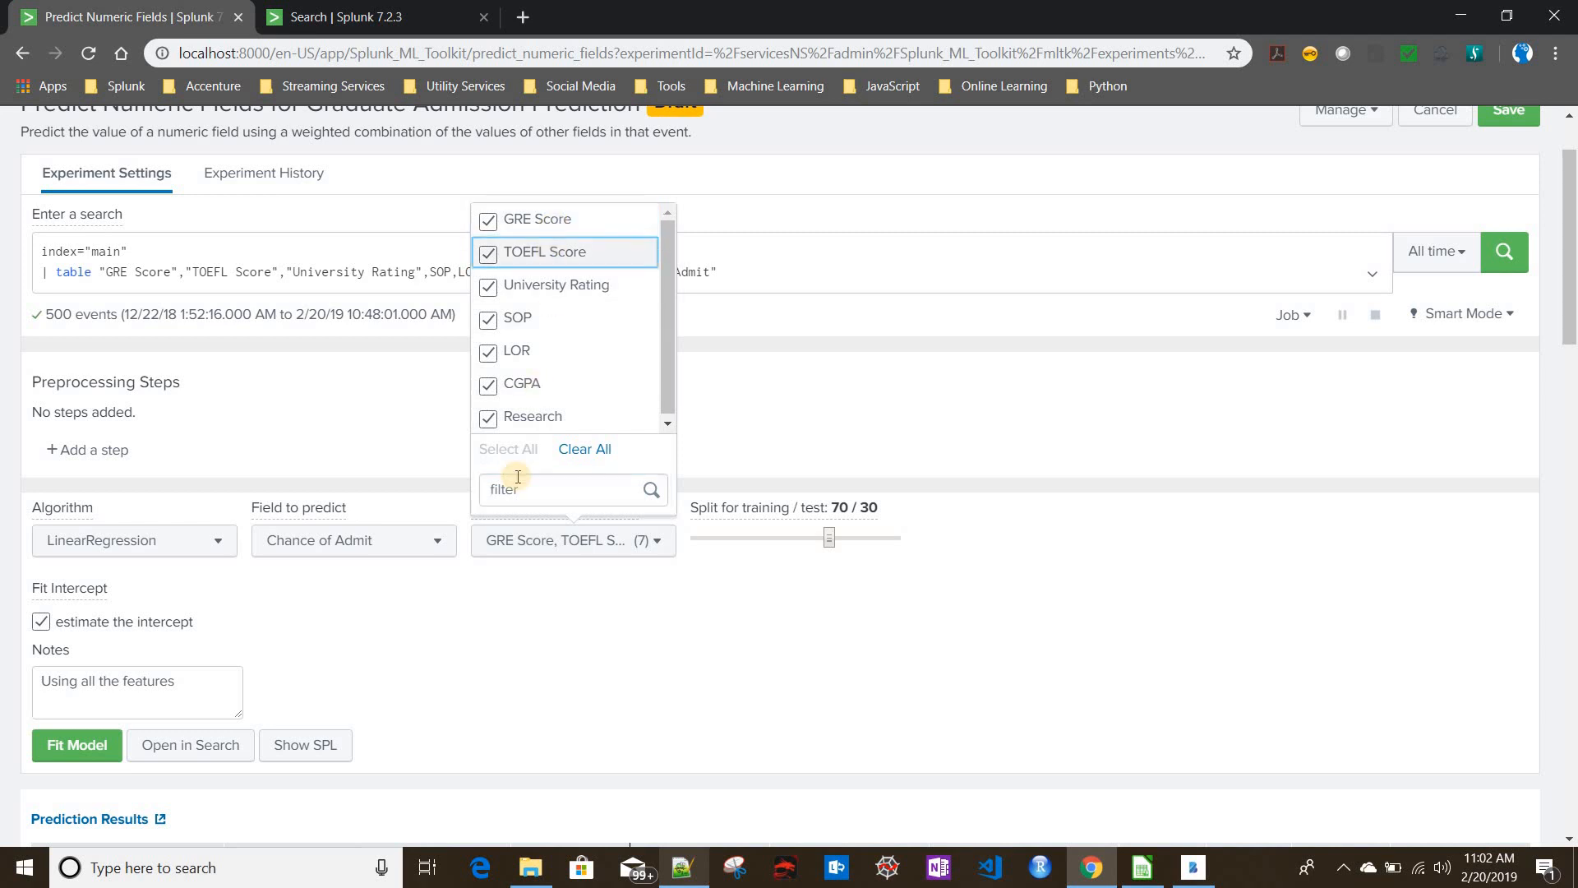
click(563, 285)
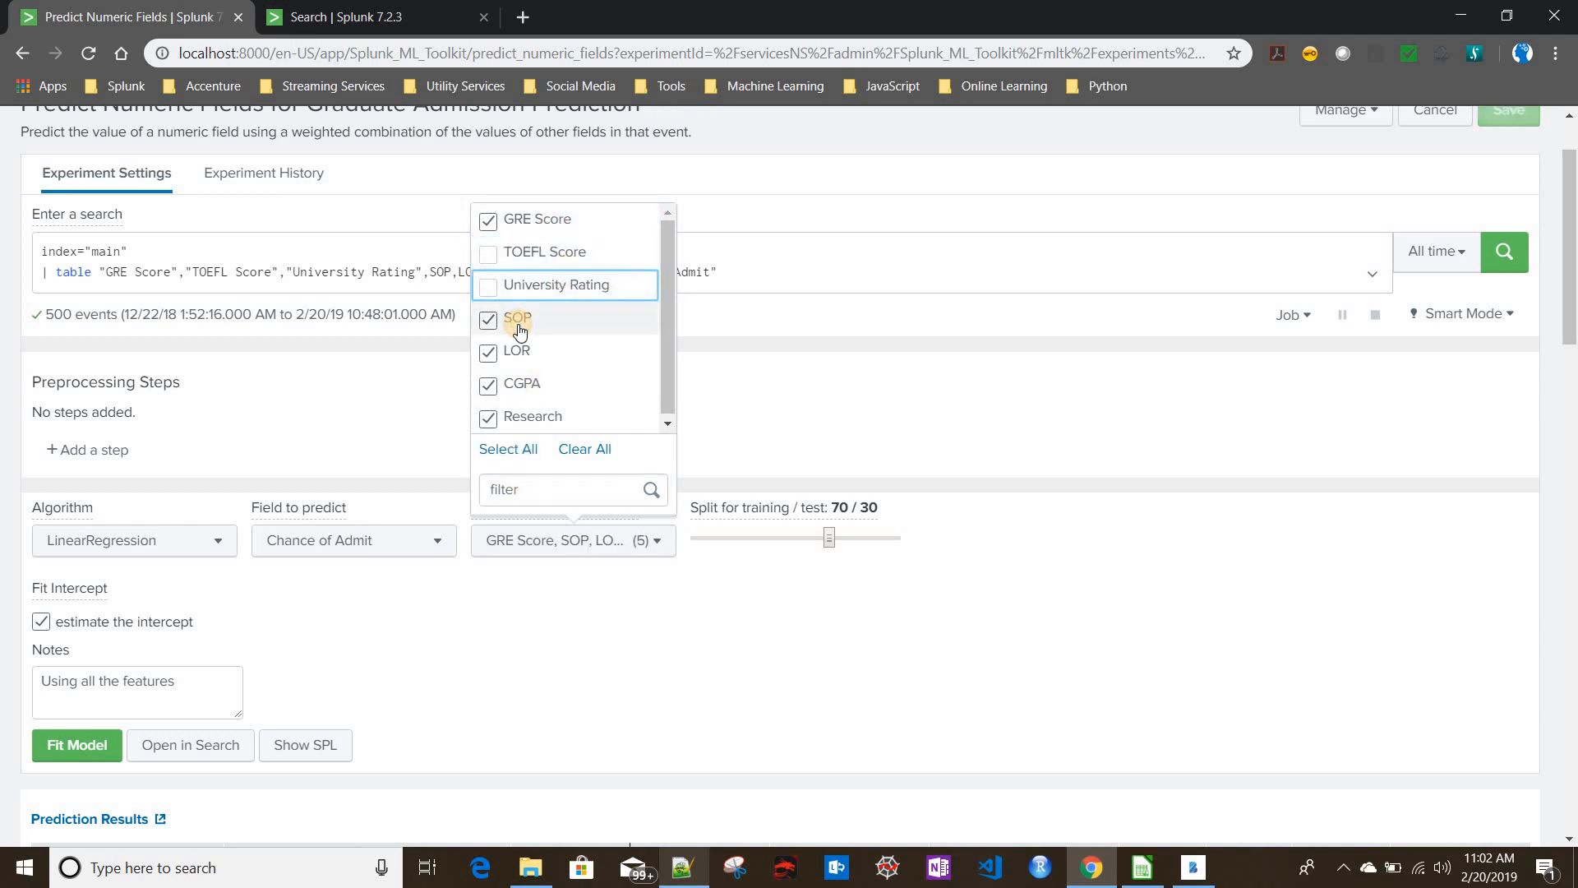
click(520, 329)
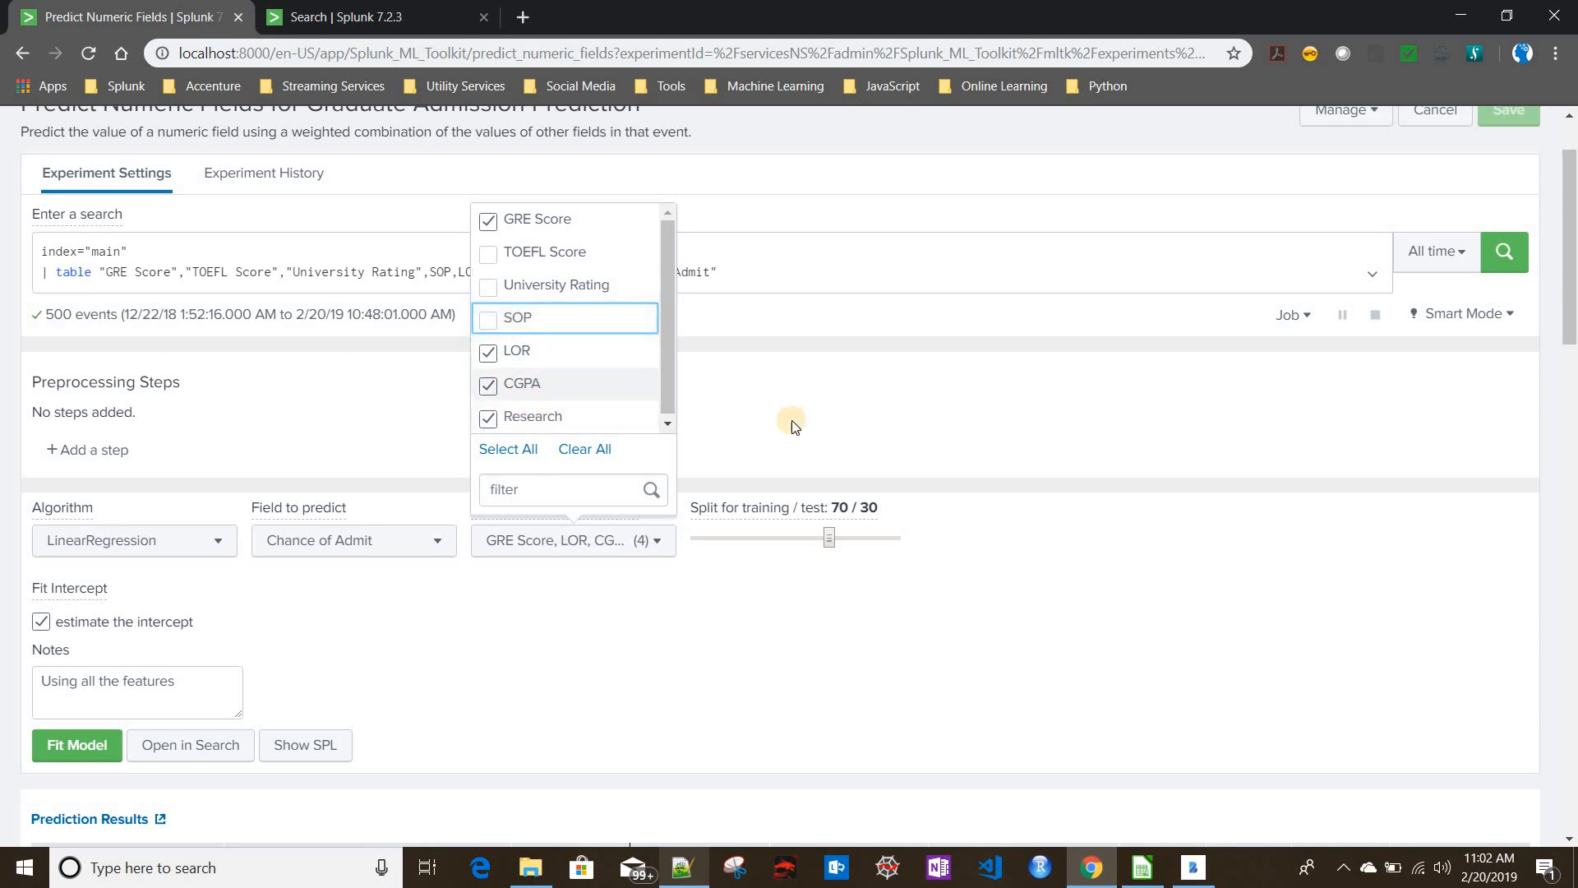
click(1330, 593)
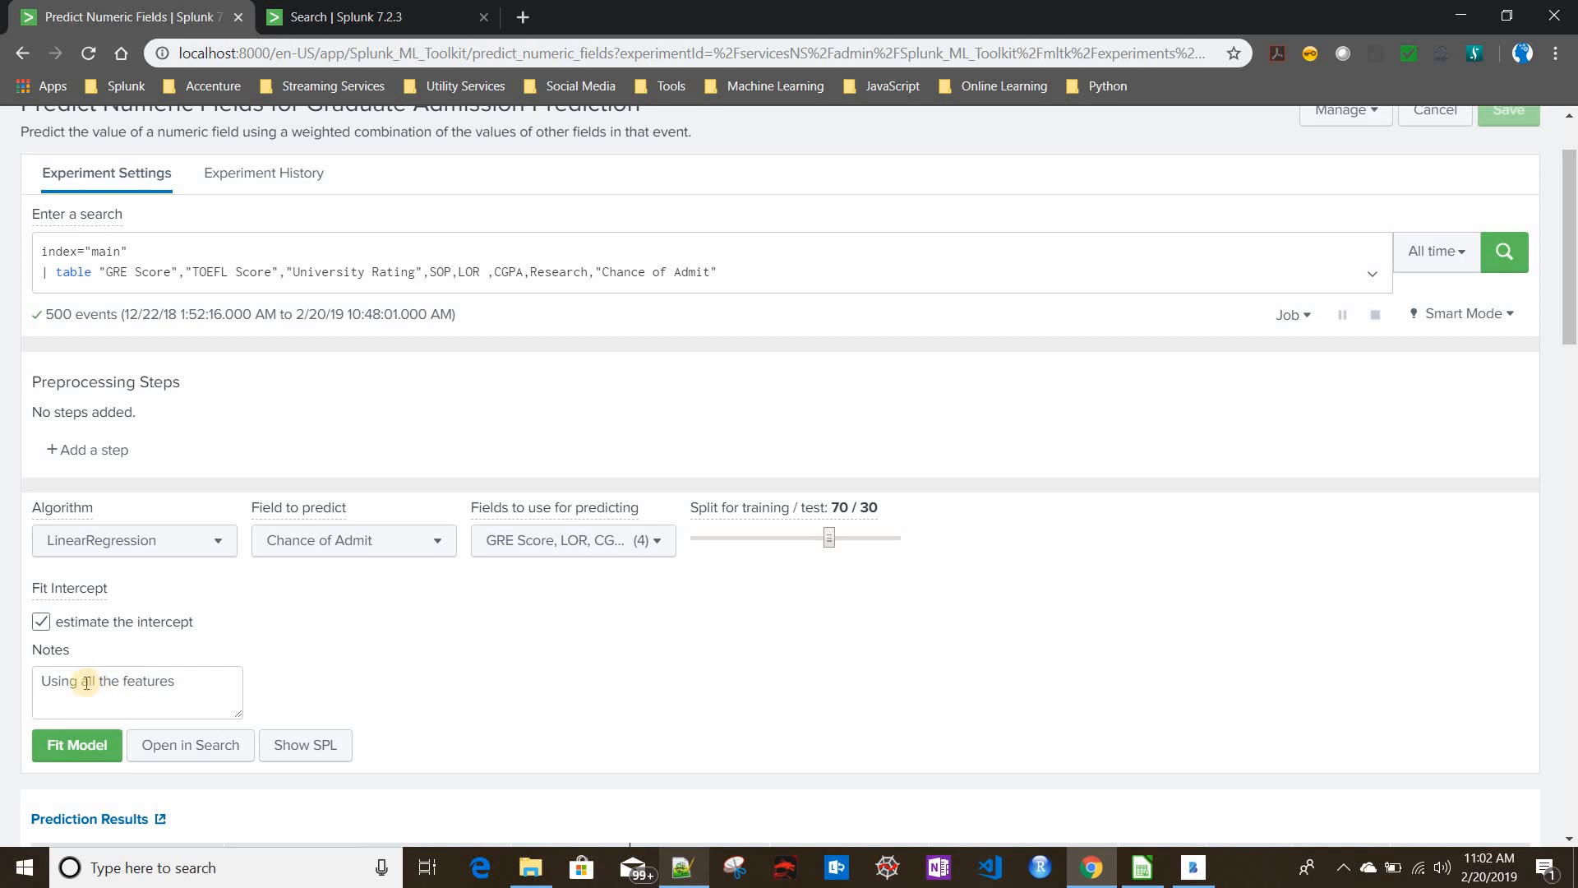
- Change the experiment notes to "Using only 4 features" and fit the model
drag(81, 682, 208, 691)
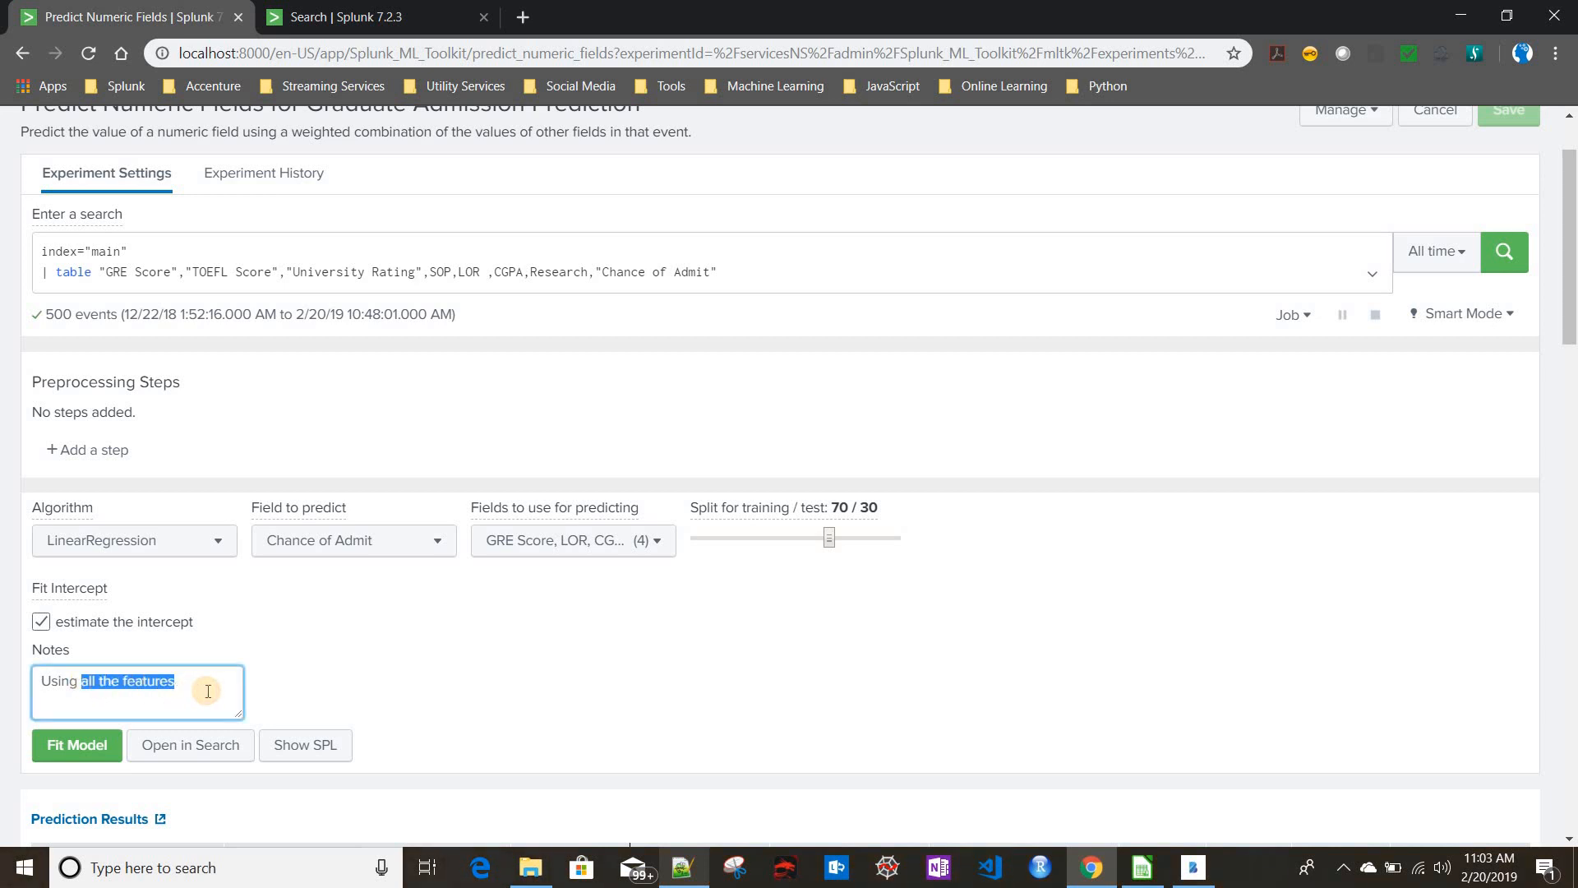
text(only)
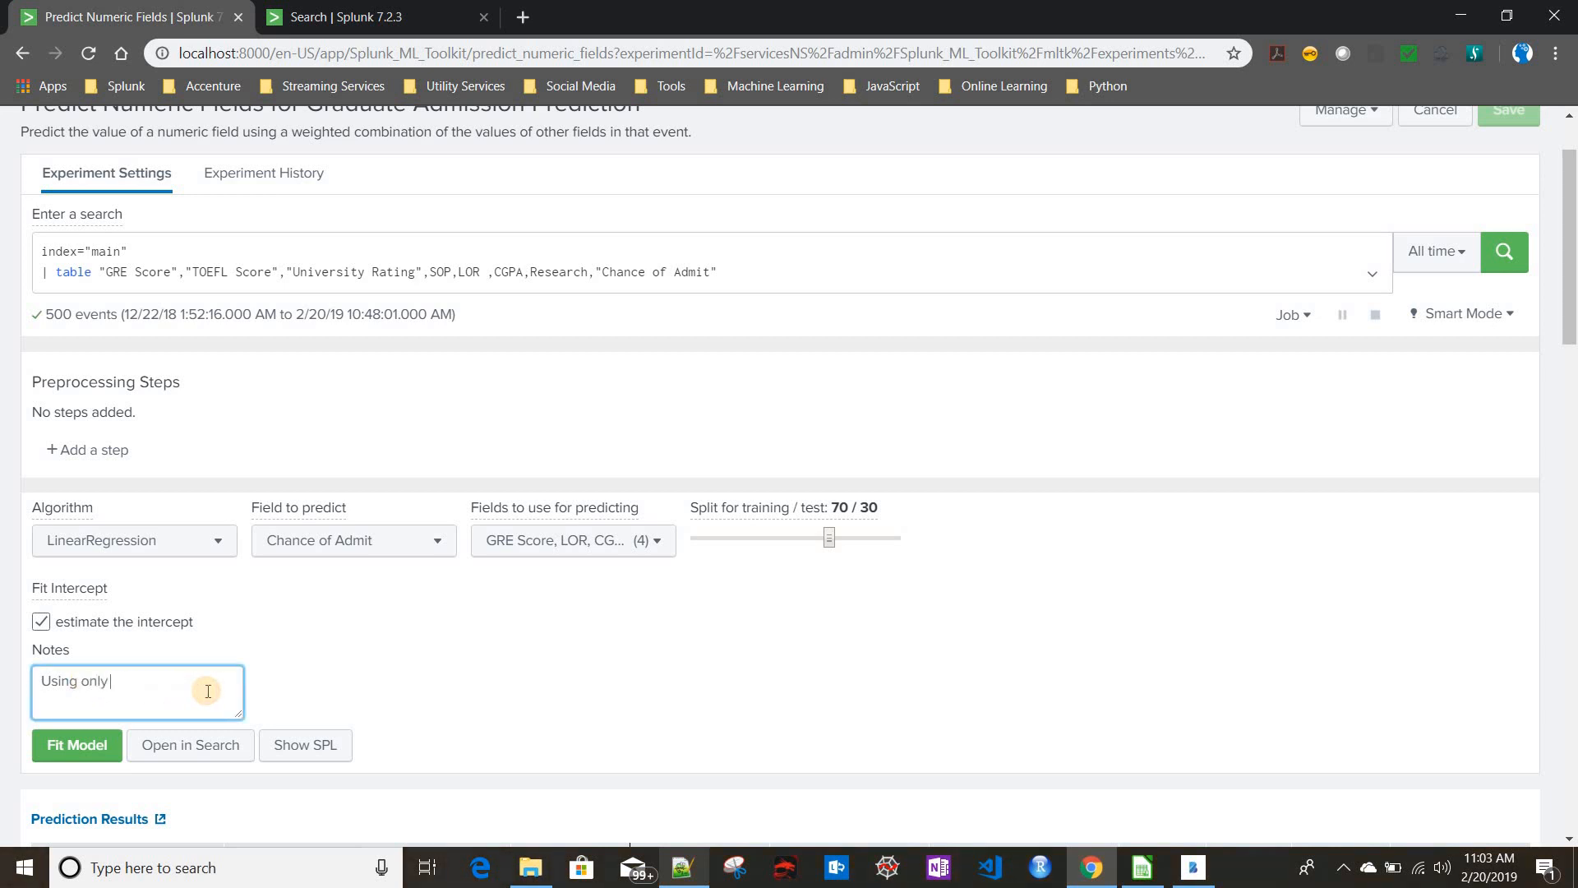
text( 4 features)
click(76, 745)
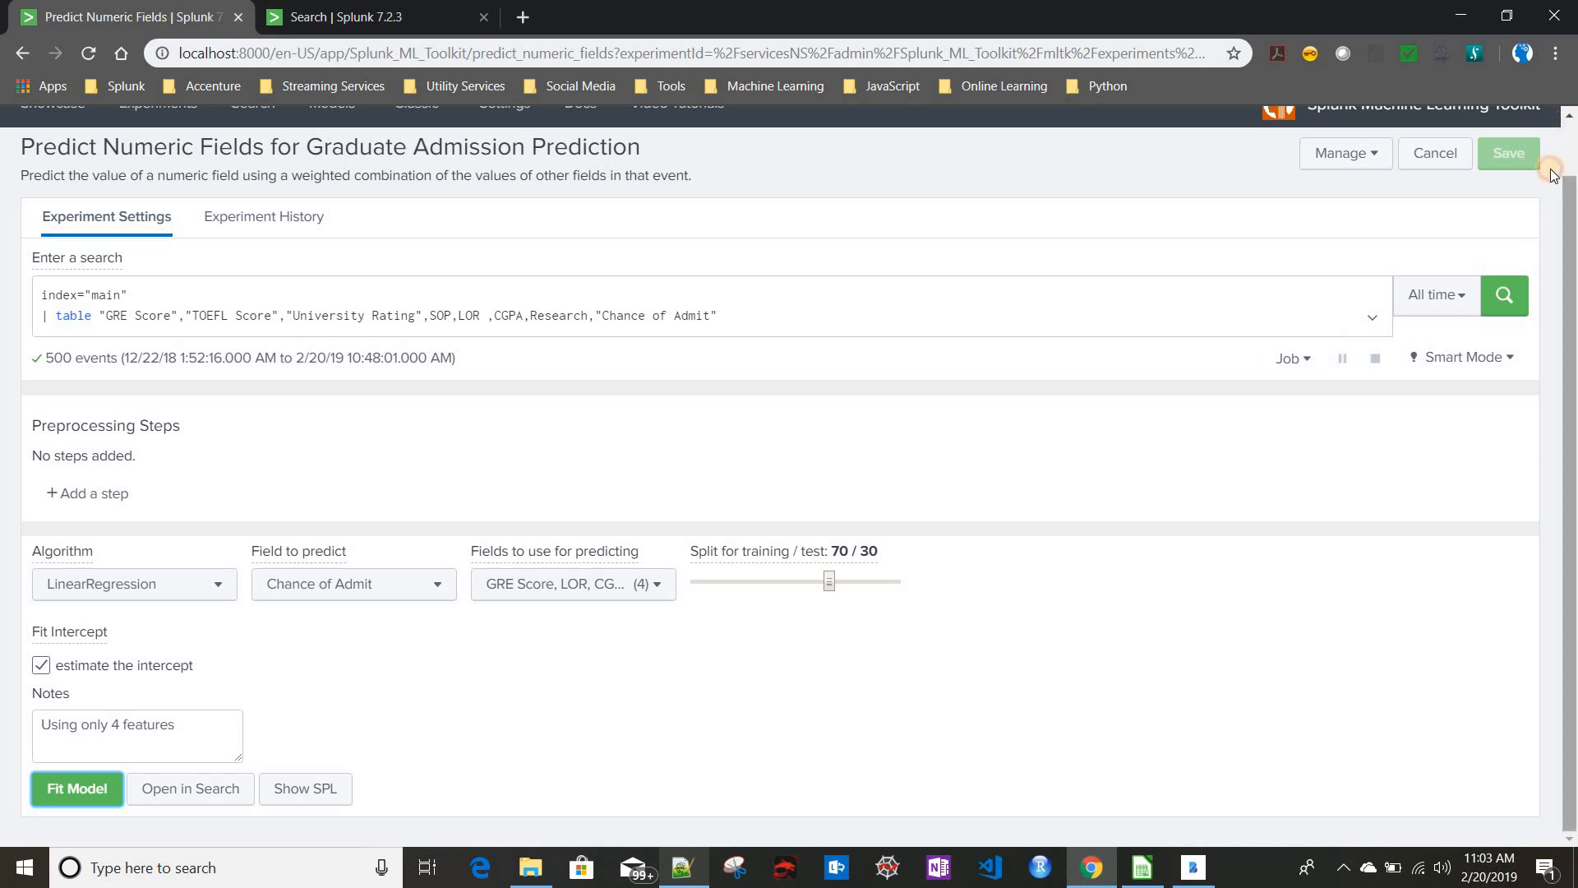
- Examine the refitted model's prediction results and its actual vs. predicted line and scatter charts
scroll(1537, 500, up, 1)
scroll(803, 638, down, 1)
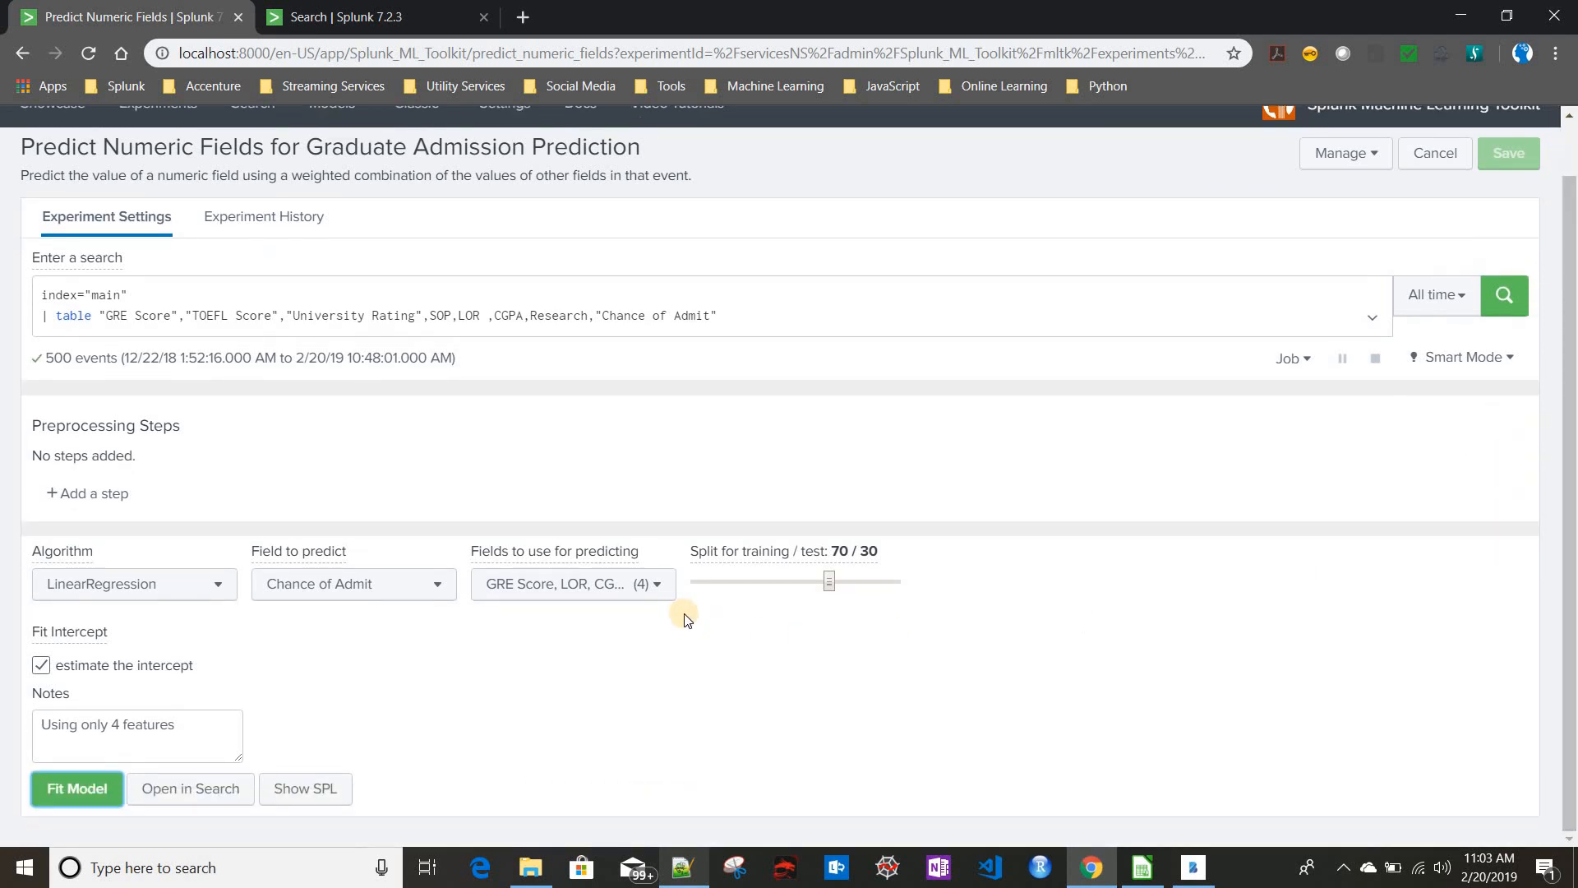
scroll(688, 619, down, 6)
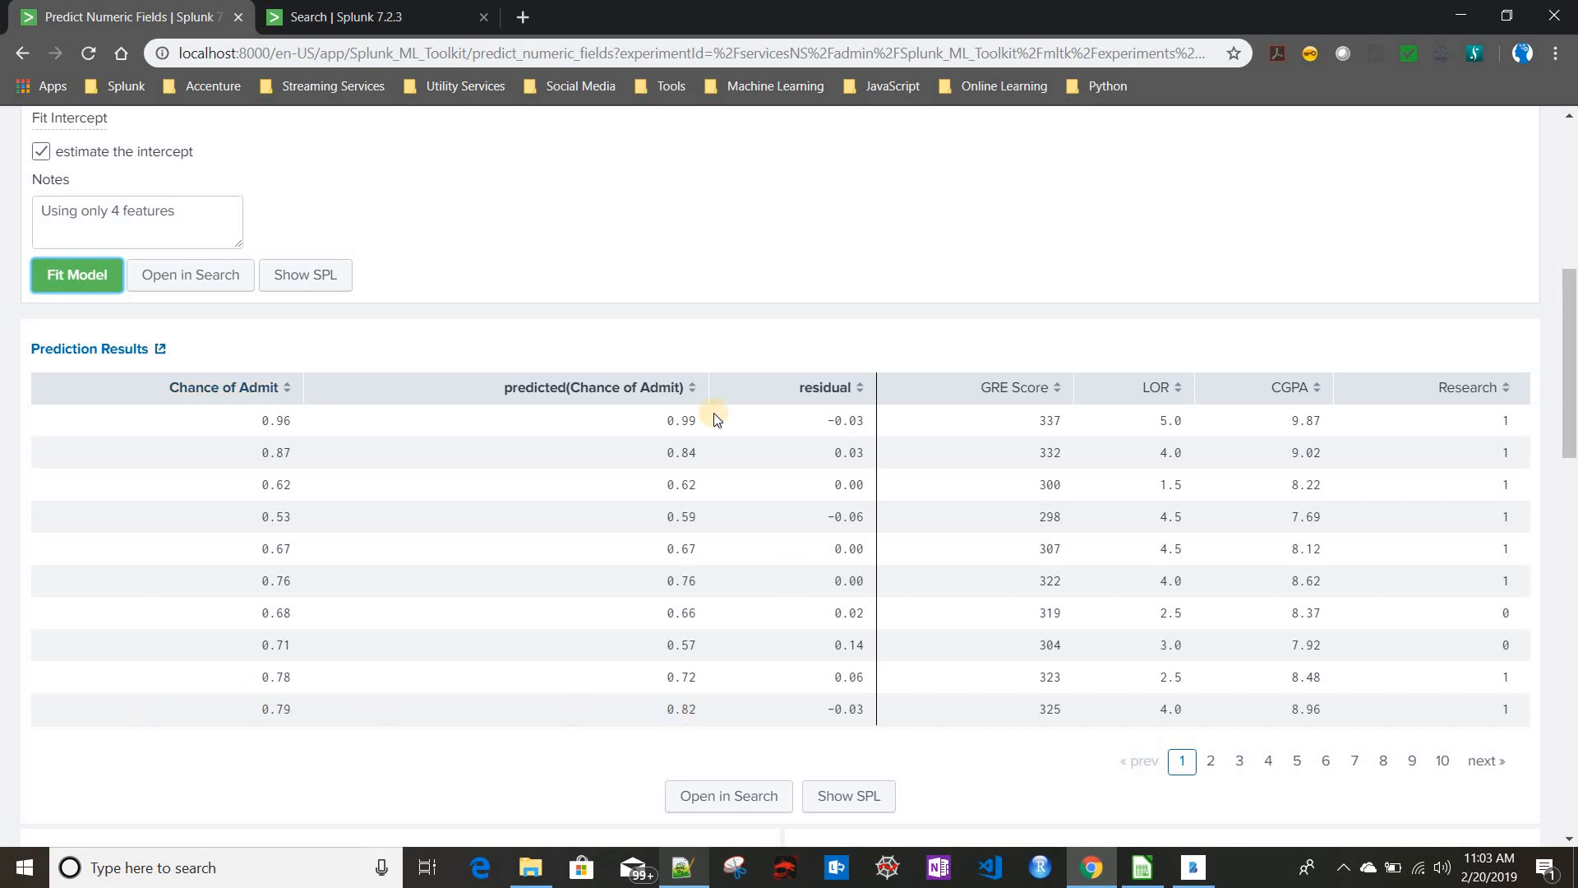
scroll(432, 608, down, 6)
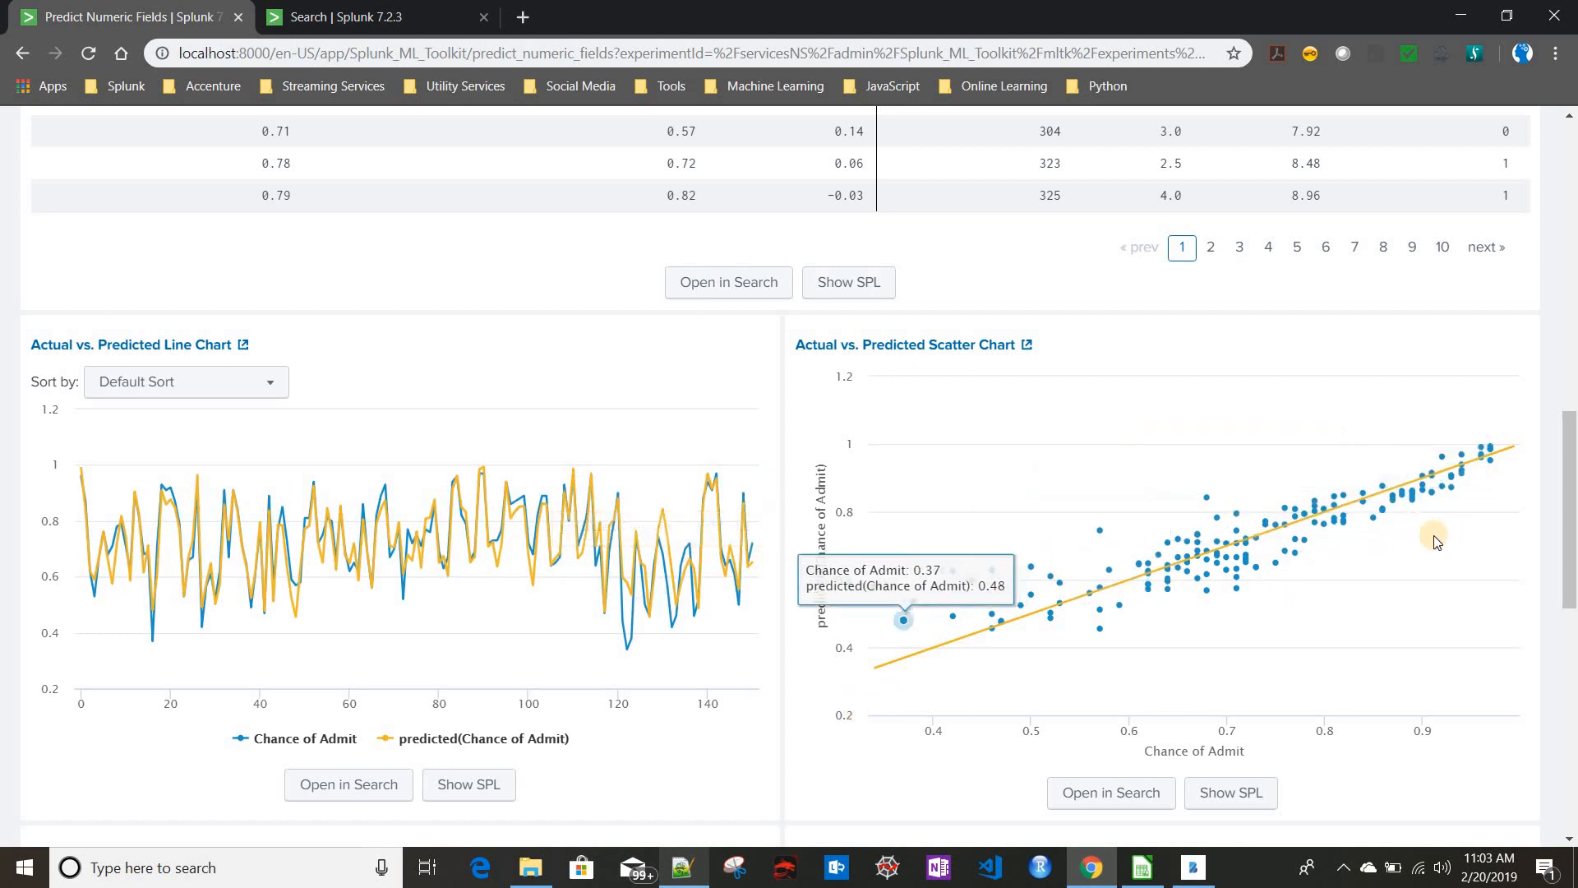
- Examine the four-feature model's residual charts, R² statistic, RMSE and fitted coefficients
scroll(821, 627, down, 10)
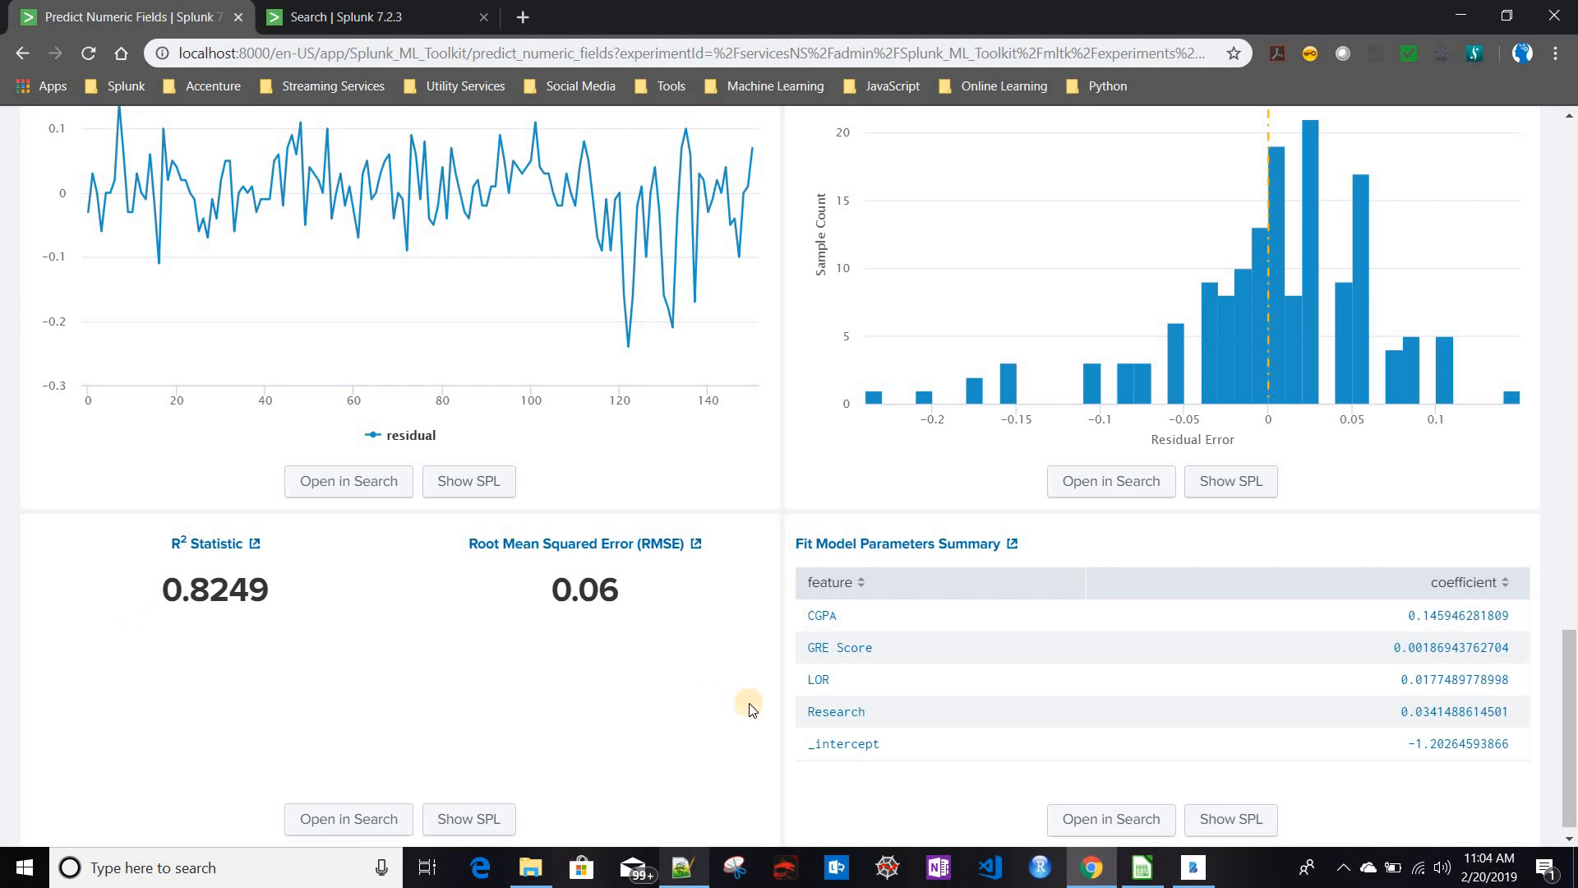
scroll(822, 263, up, 2)
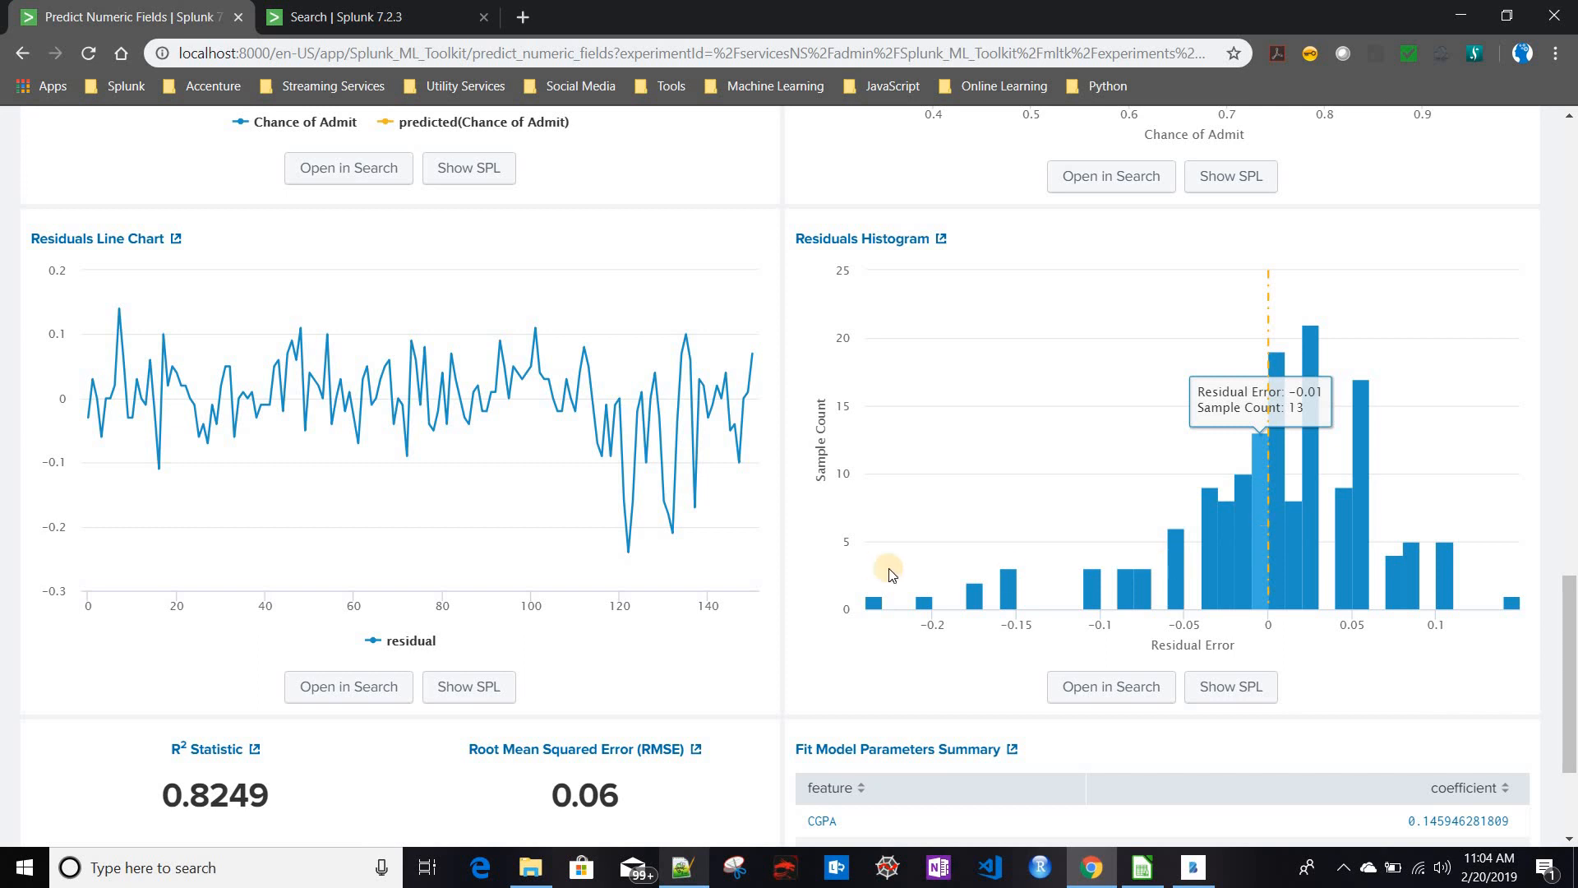
scroll(887, 567, down, 3)
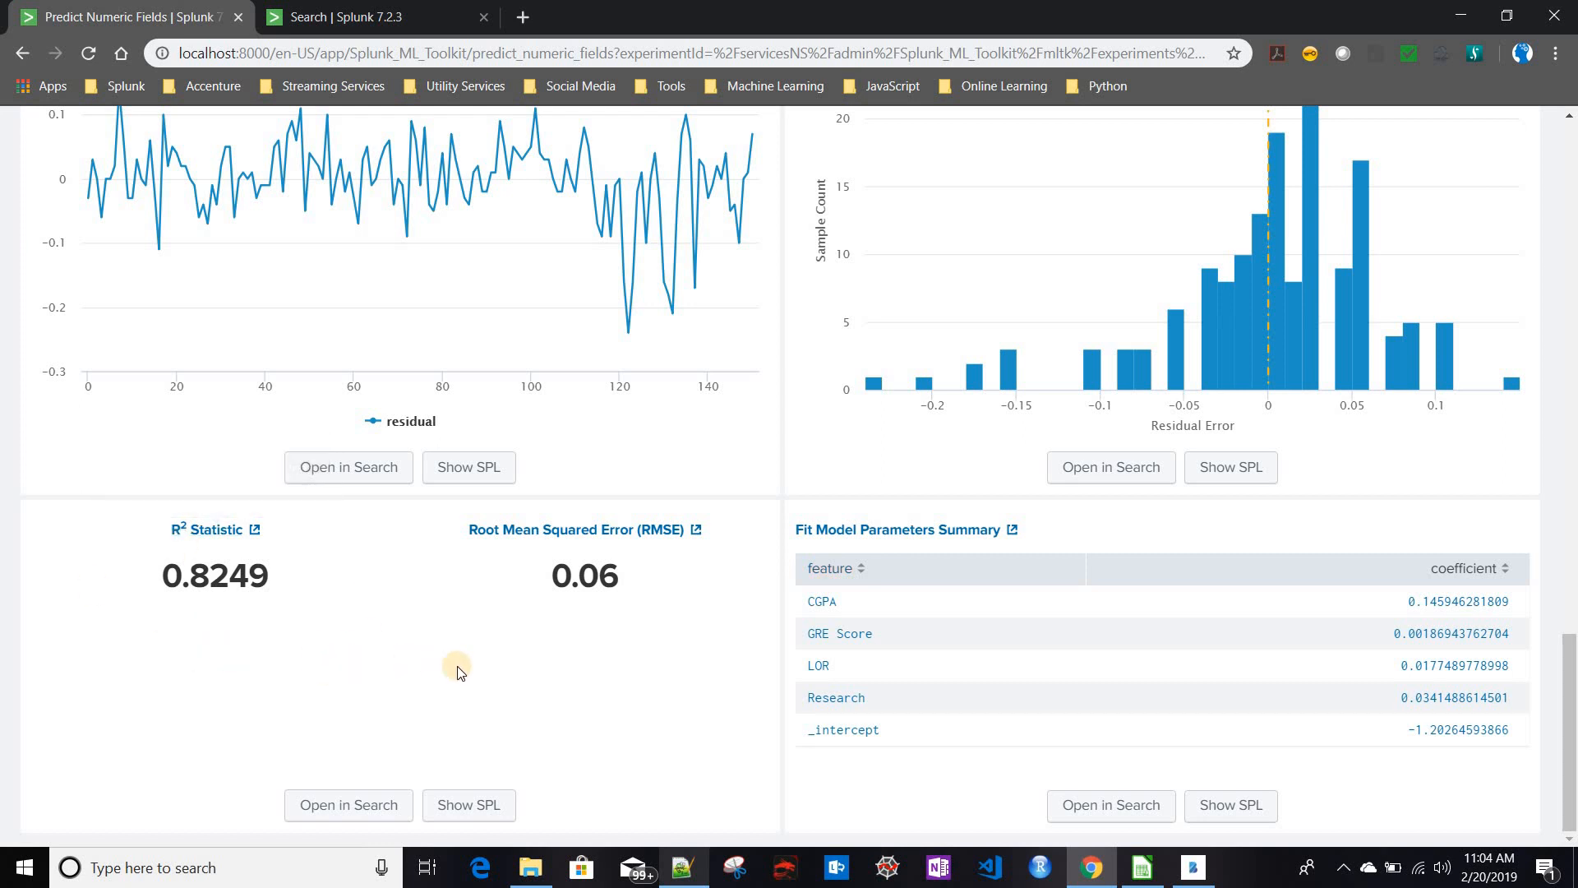
- Save the experiment with the title "graduate_data_predictor" and continue editing it
scroll(457, 672, up, 20)
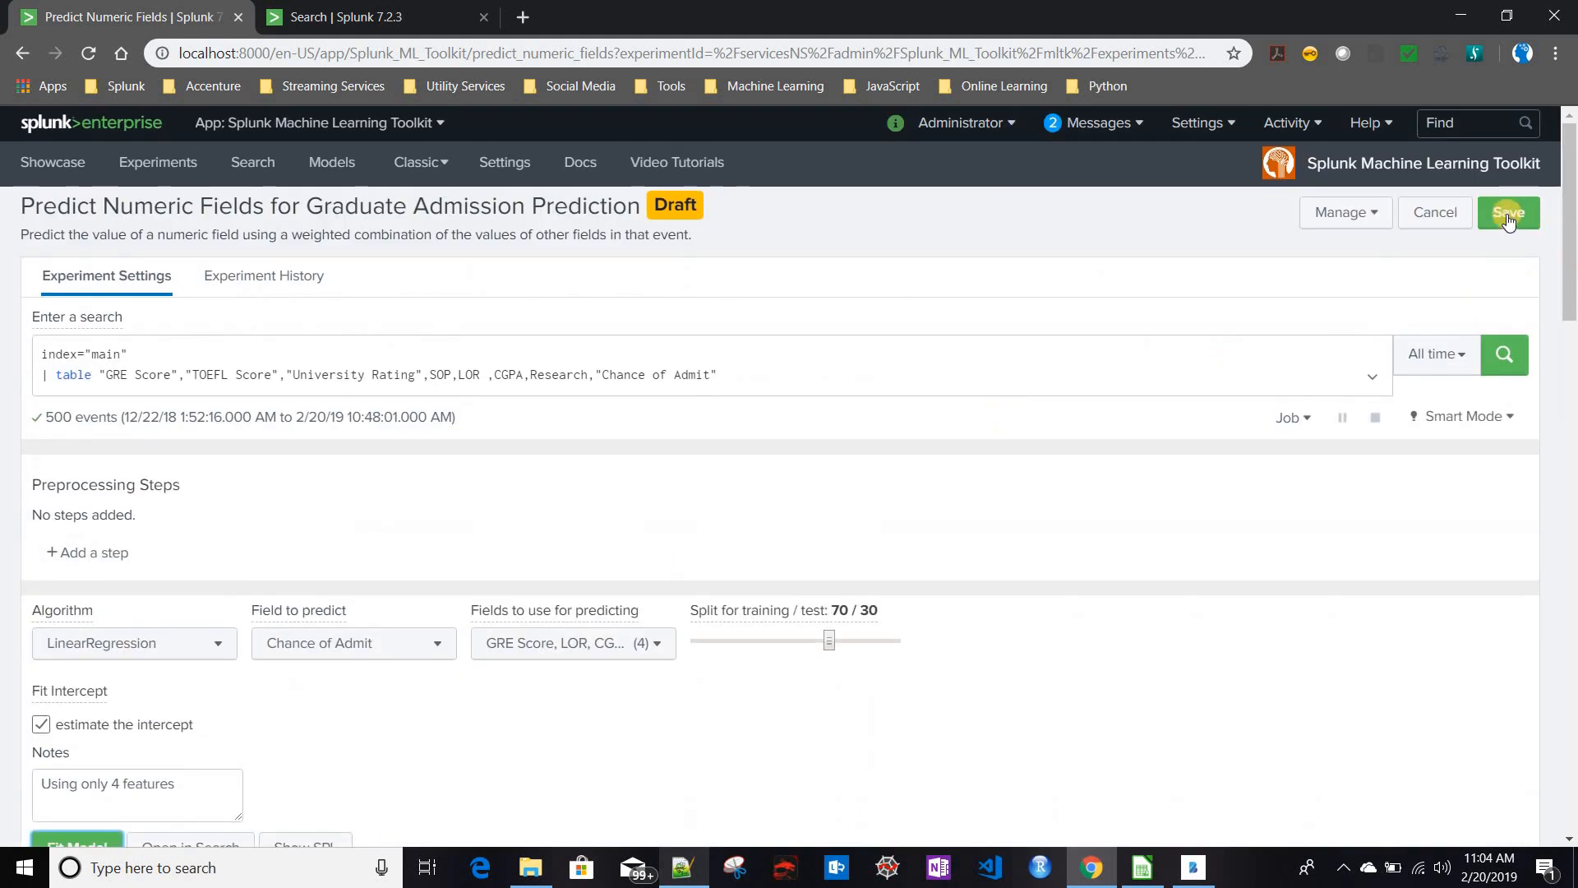
click(1507, 213)
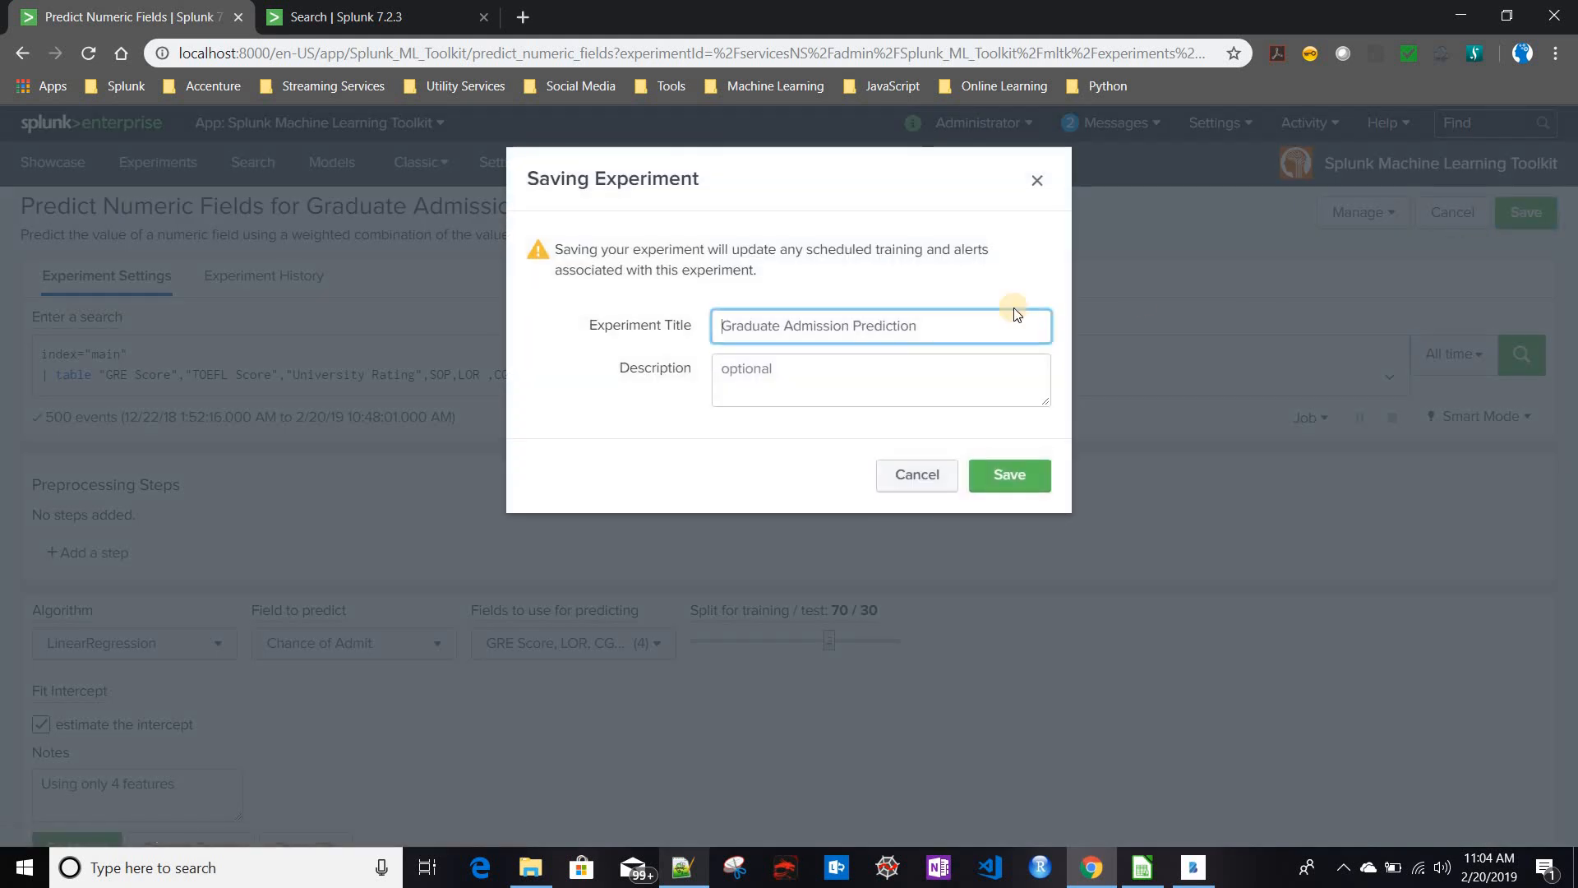
key(ctrl+shift+Left)
key(ctrl+shift+Left)
key(ctrl+shift+Left)
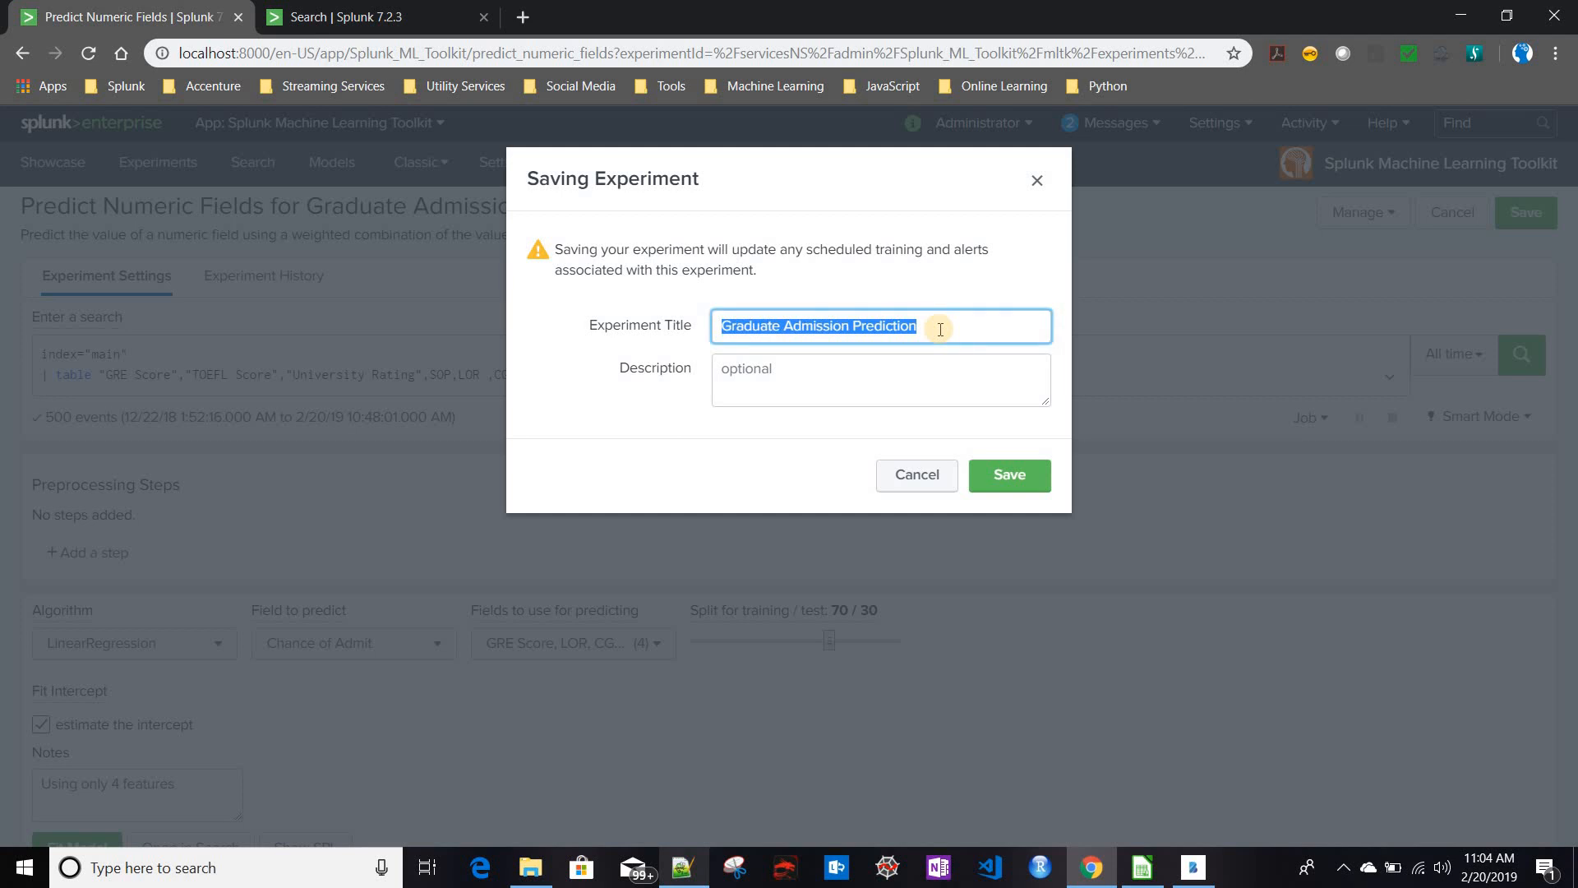
key(BackSpace)
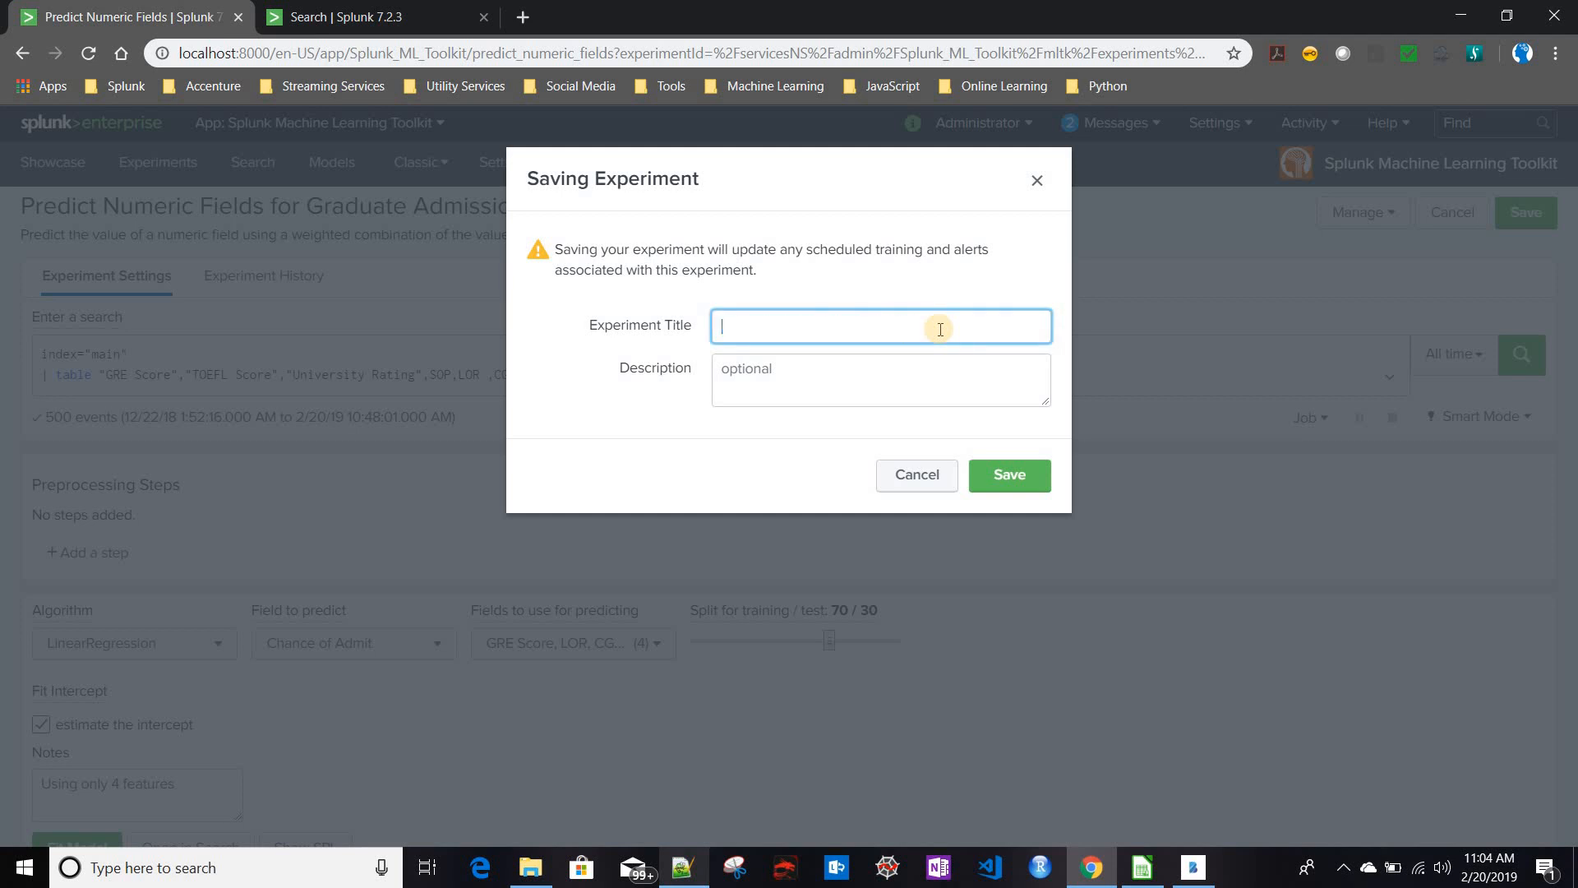
text(graduate_data_predictor)
click(1021, 477)
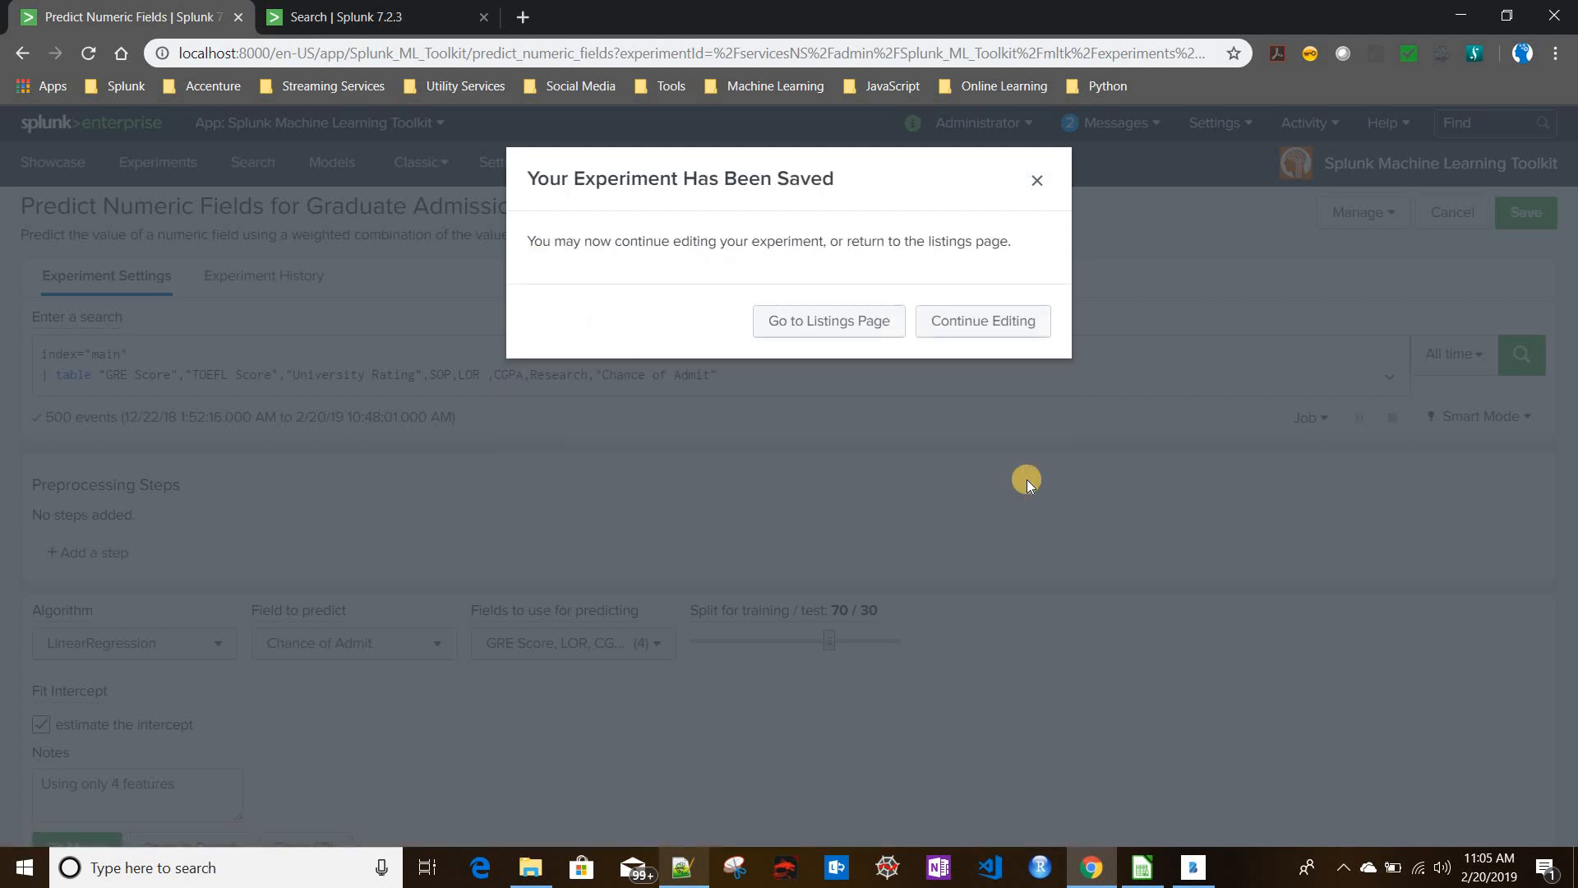
click(803, 332)
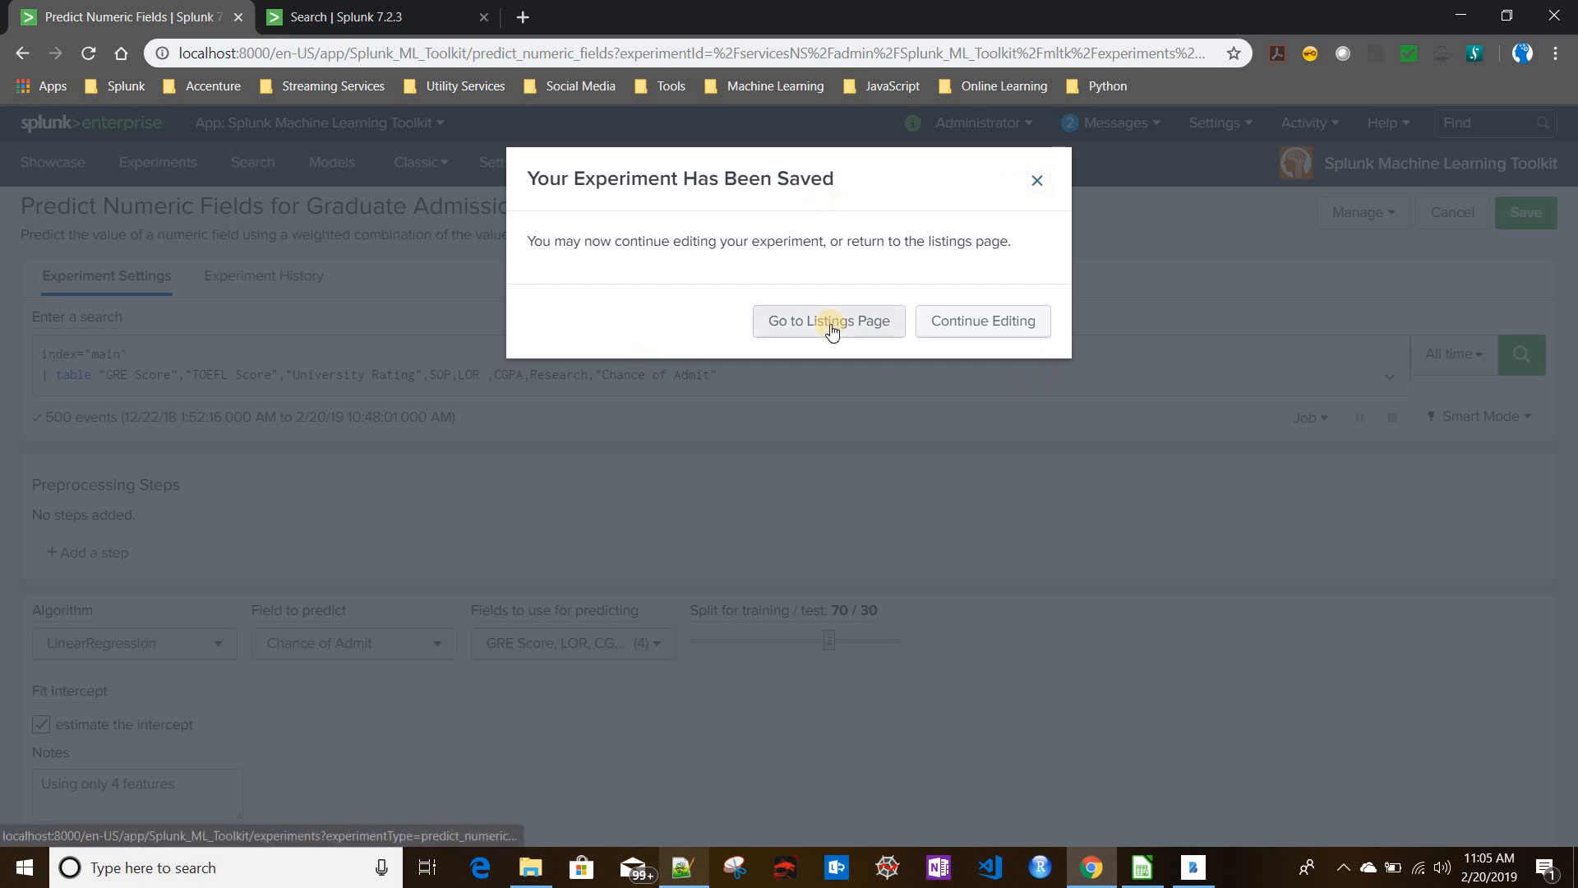
click(962, 323)
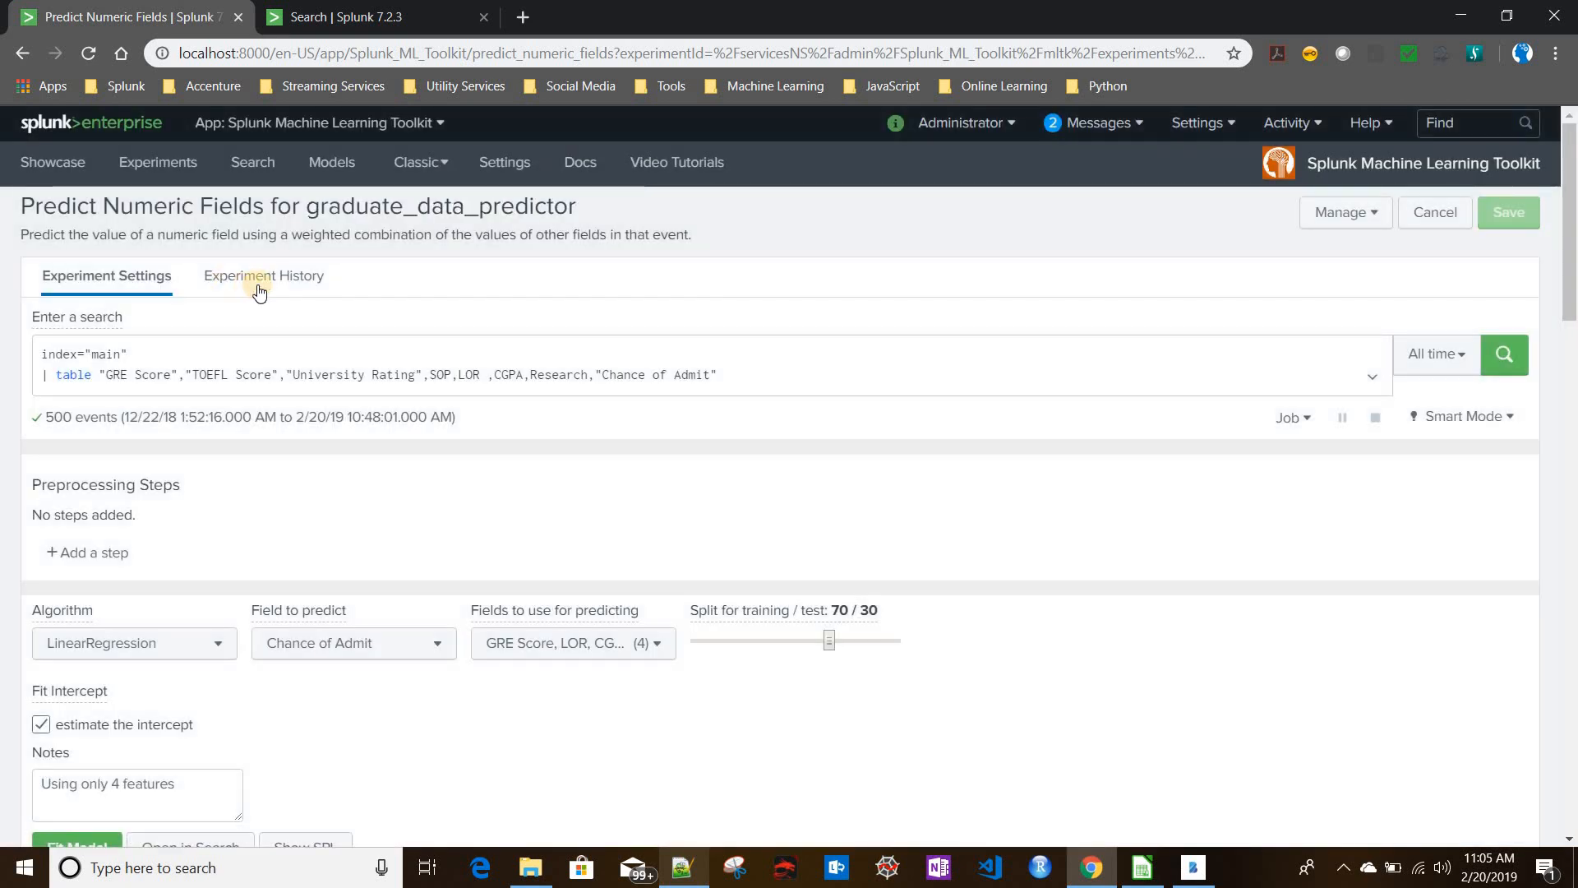
- Compare the two fits recorded in the Experiment History and review the current model's results, charts and coefficients
click(259, 279)
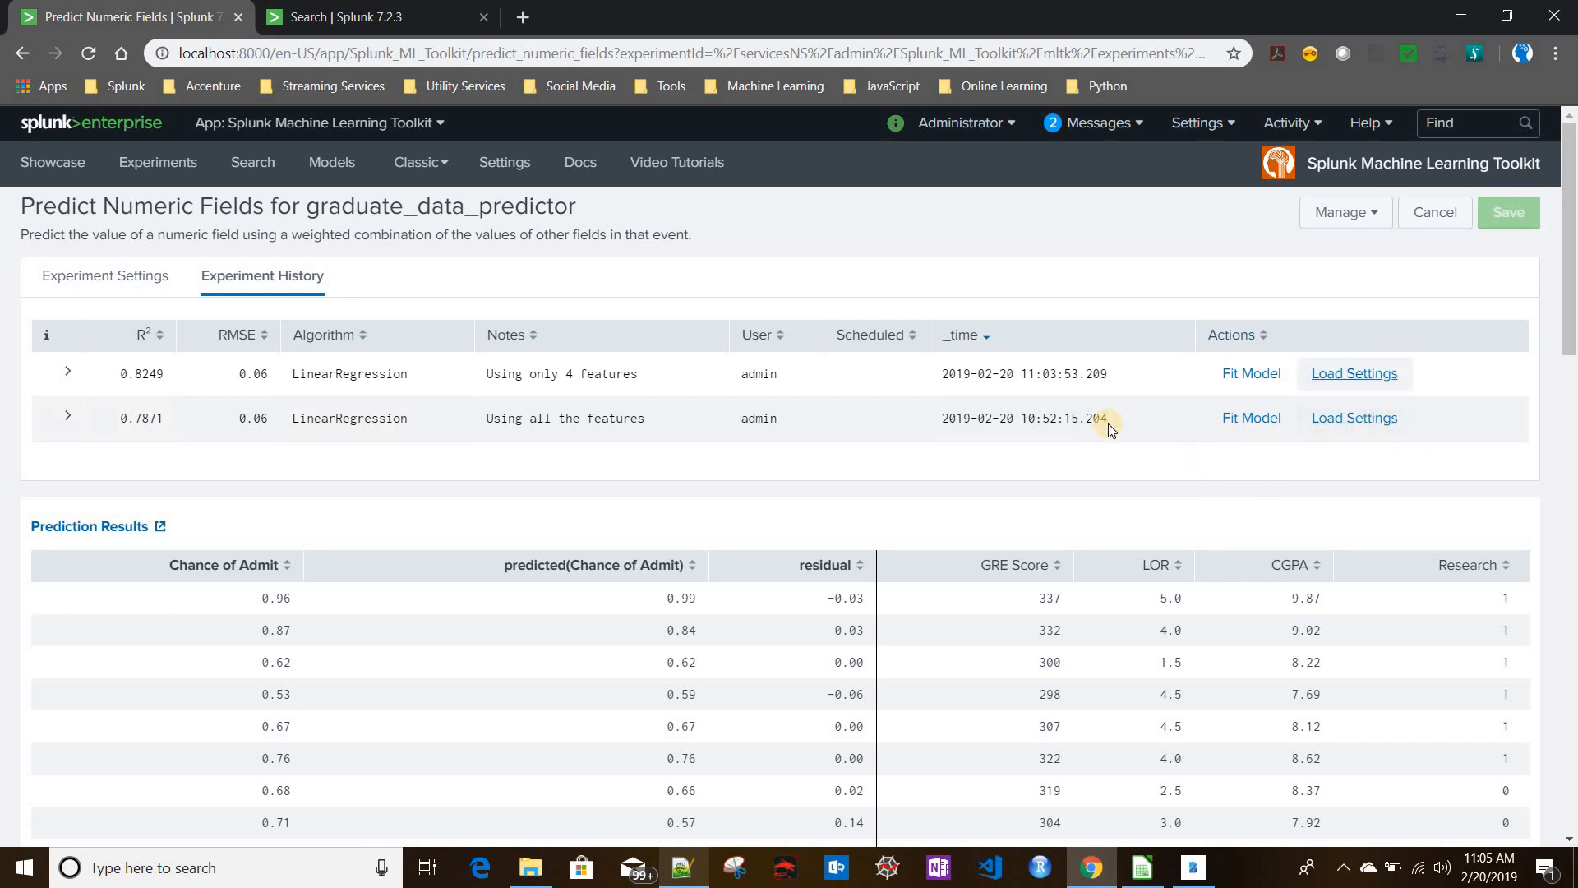
scroll(1011, 539, down, 15)
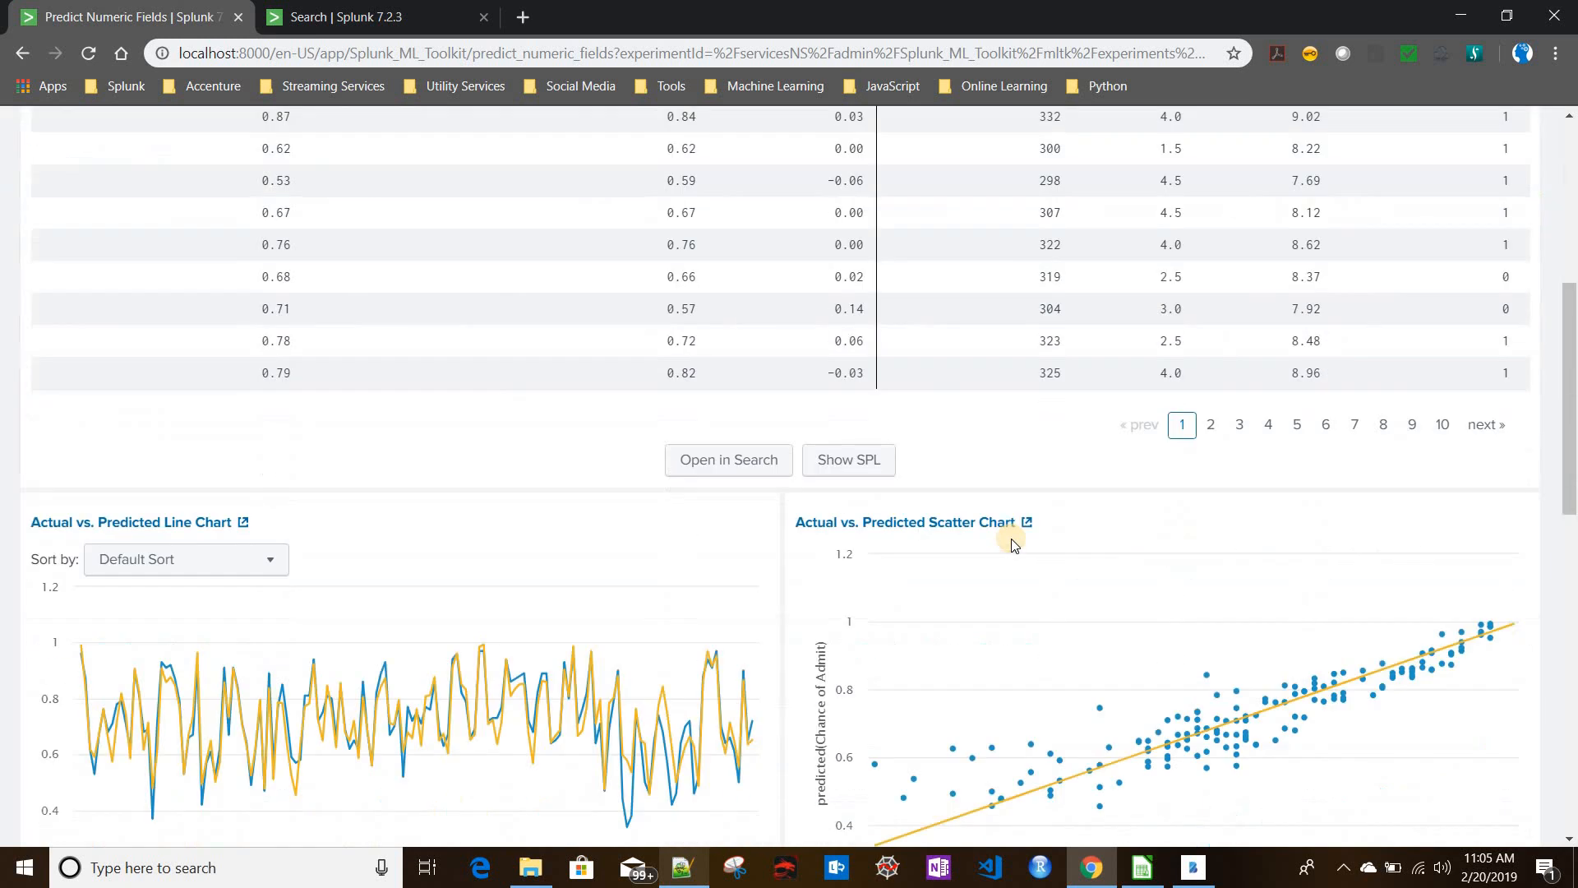
scroll(856, 701, down, 3)
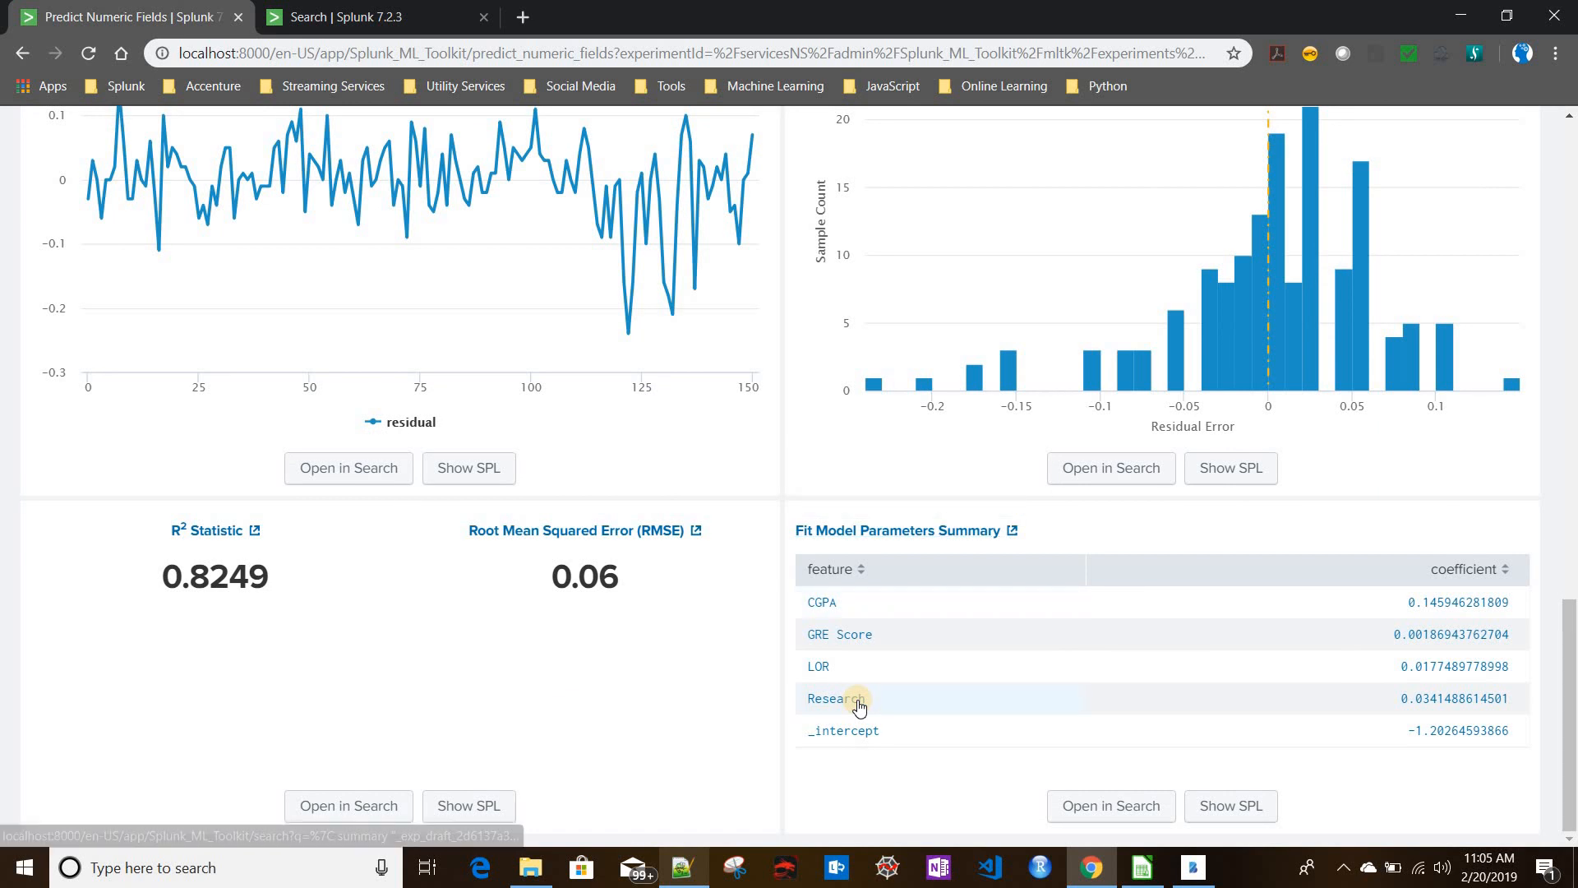
scroll(859, 703, up, 5)
scroll(856, 698, up, 15)
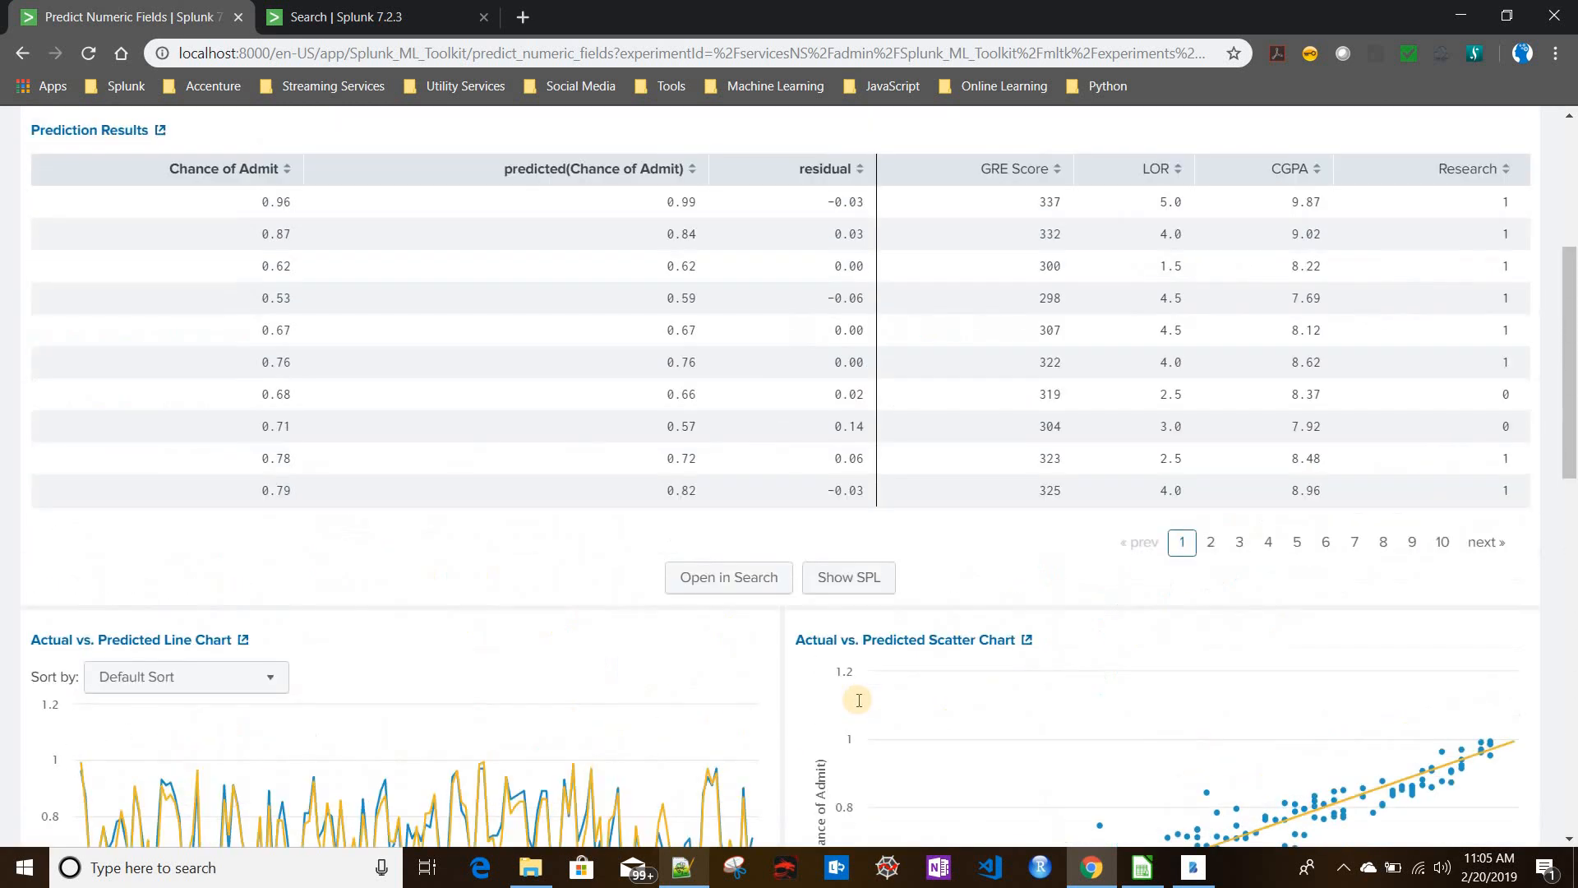
scroll(152, 205, up, 1)
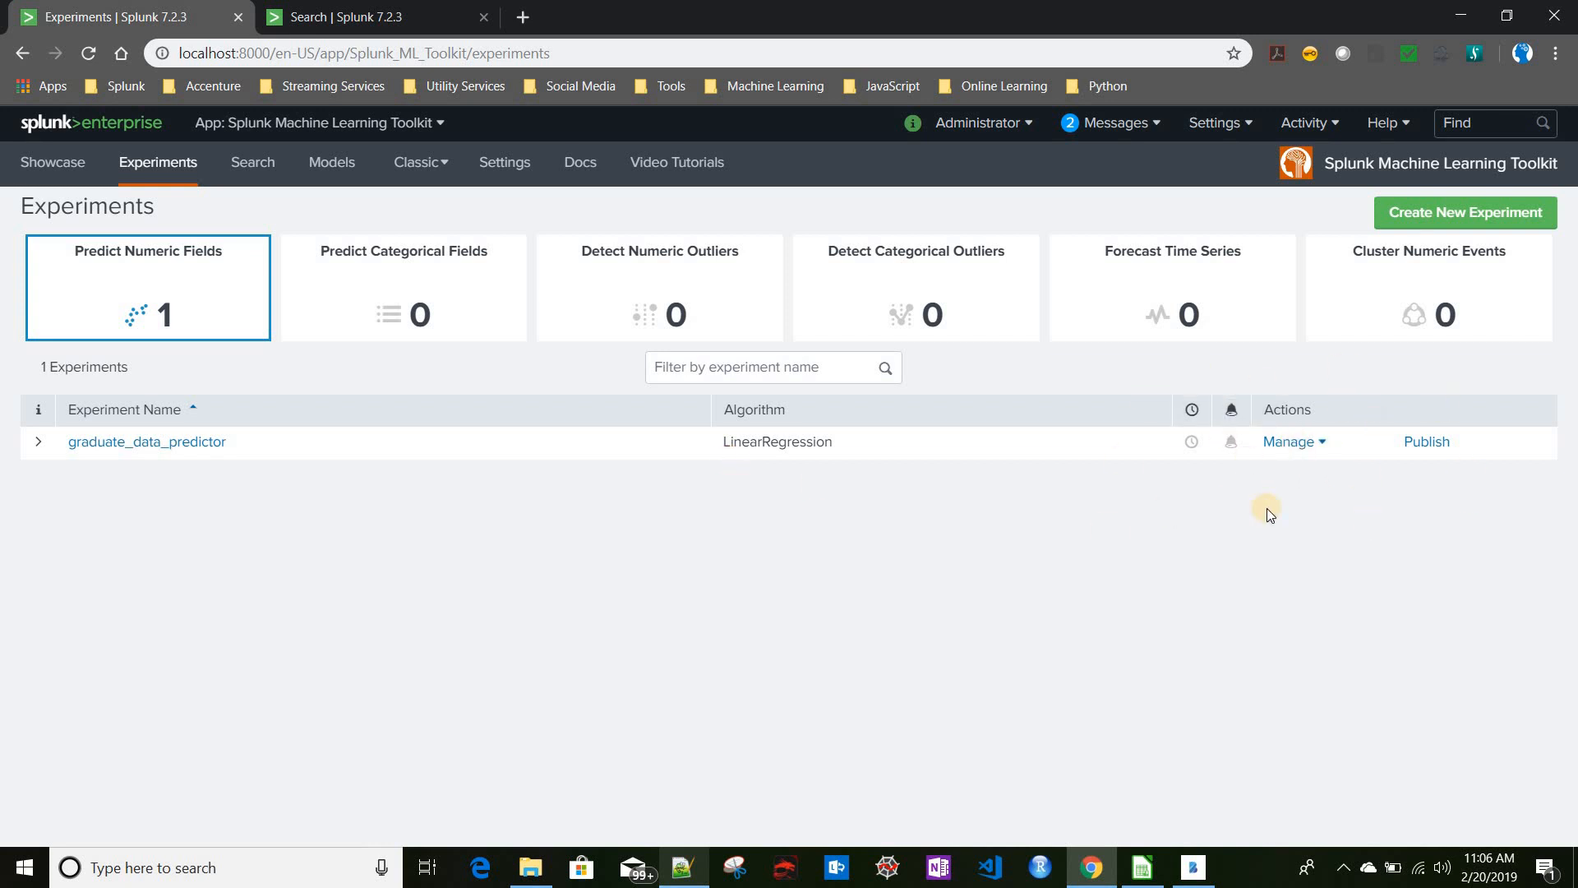
- Draft an alert on graduate_data_predictor for a predicted Chance of Admit greater than .99, and cancel it
click(1322, 446)
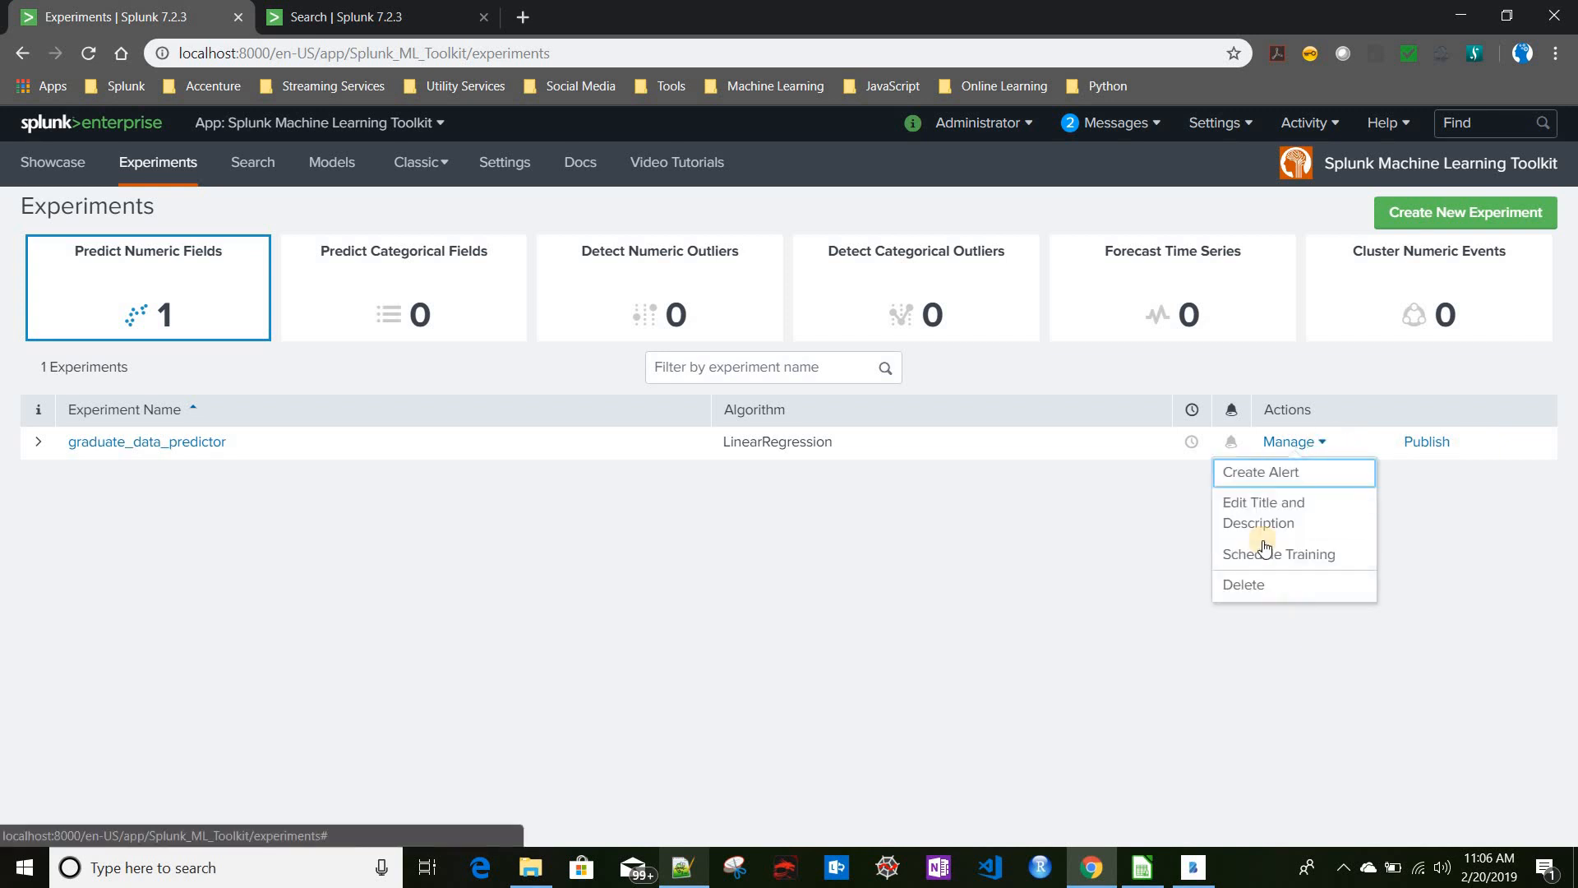
click(1262, 475)
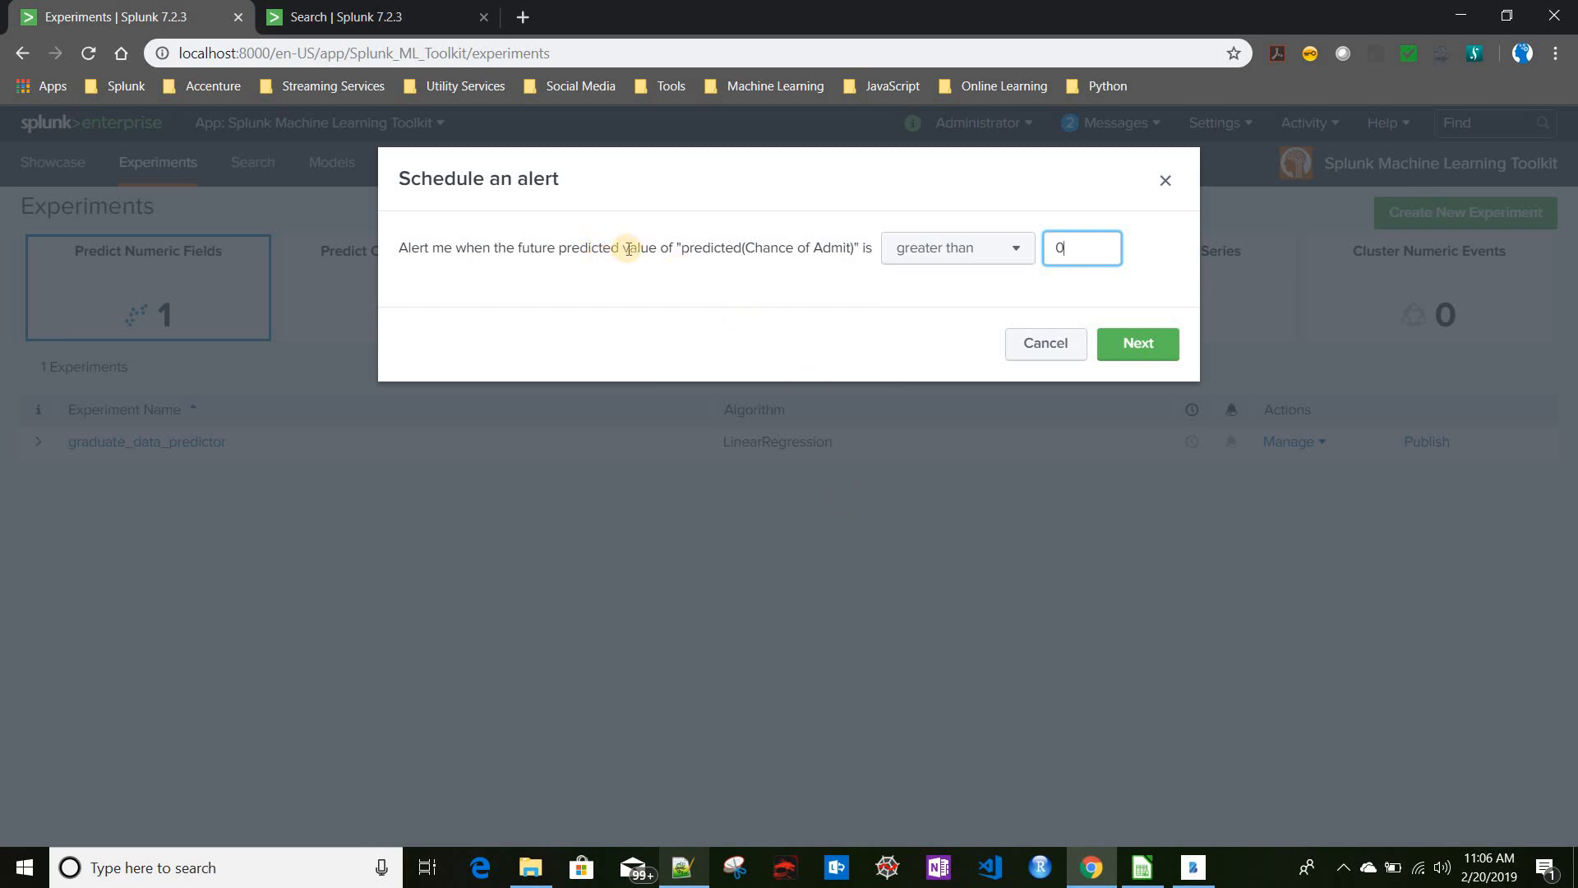
drag(1075, 249, 1034, 250)
text(.9)
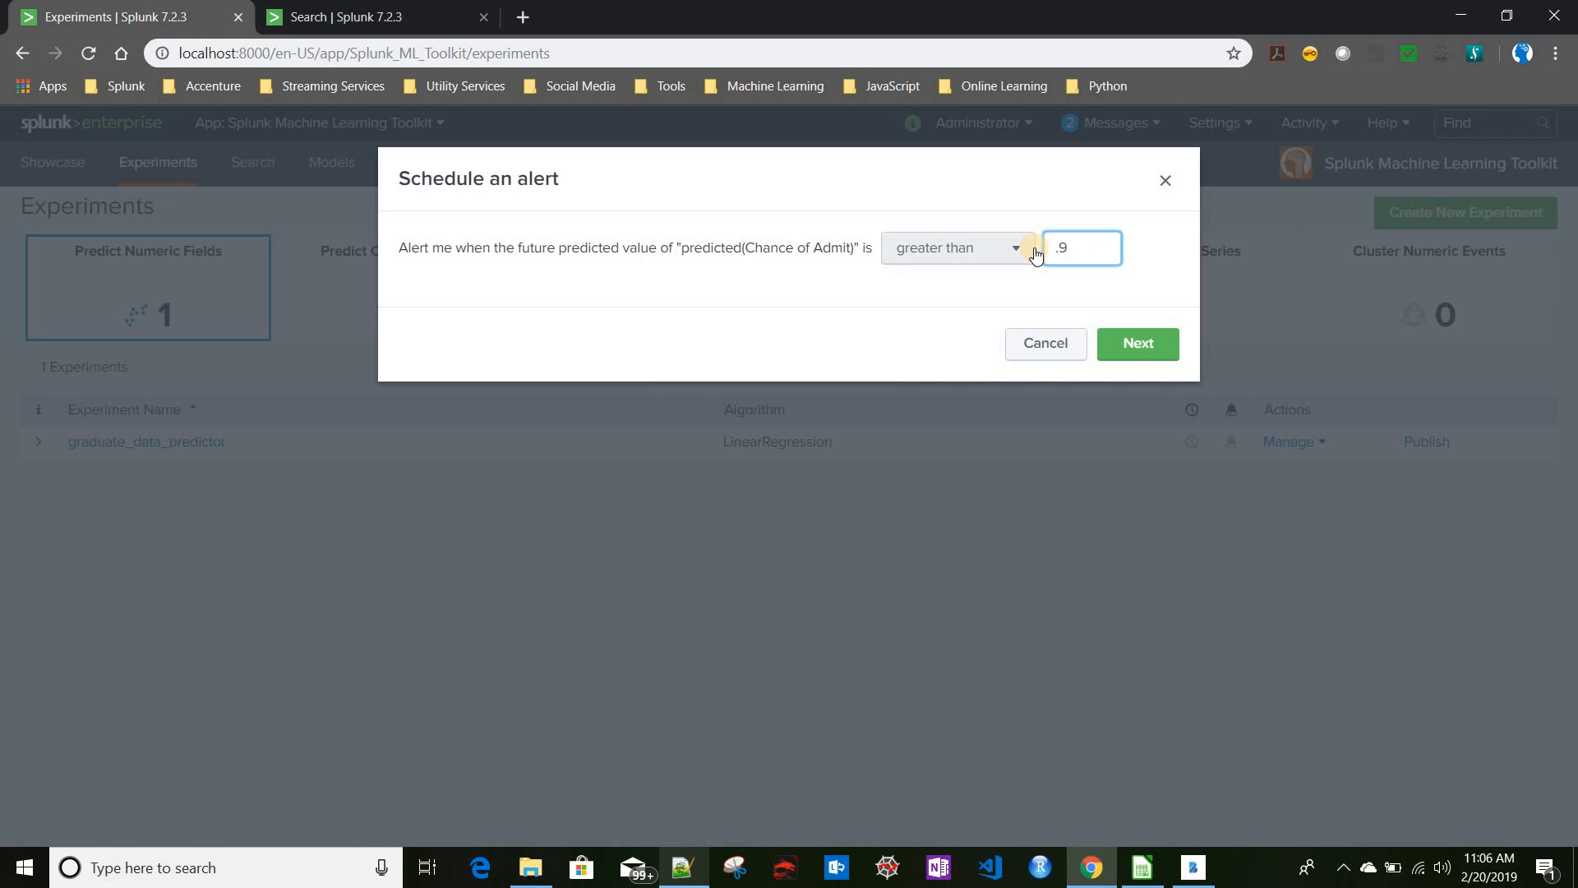
text(9)
click(1051, 349)
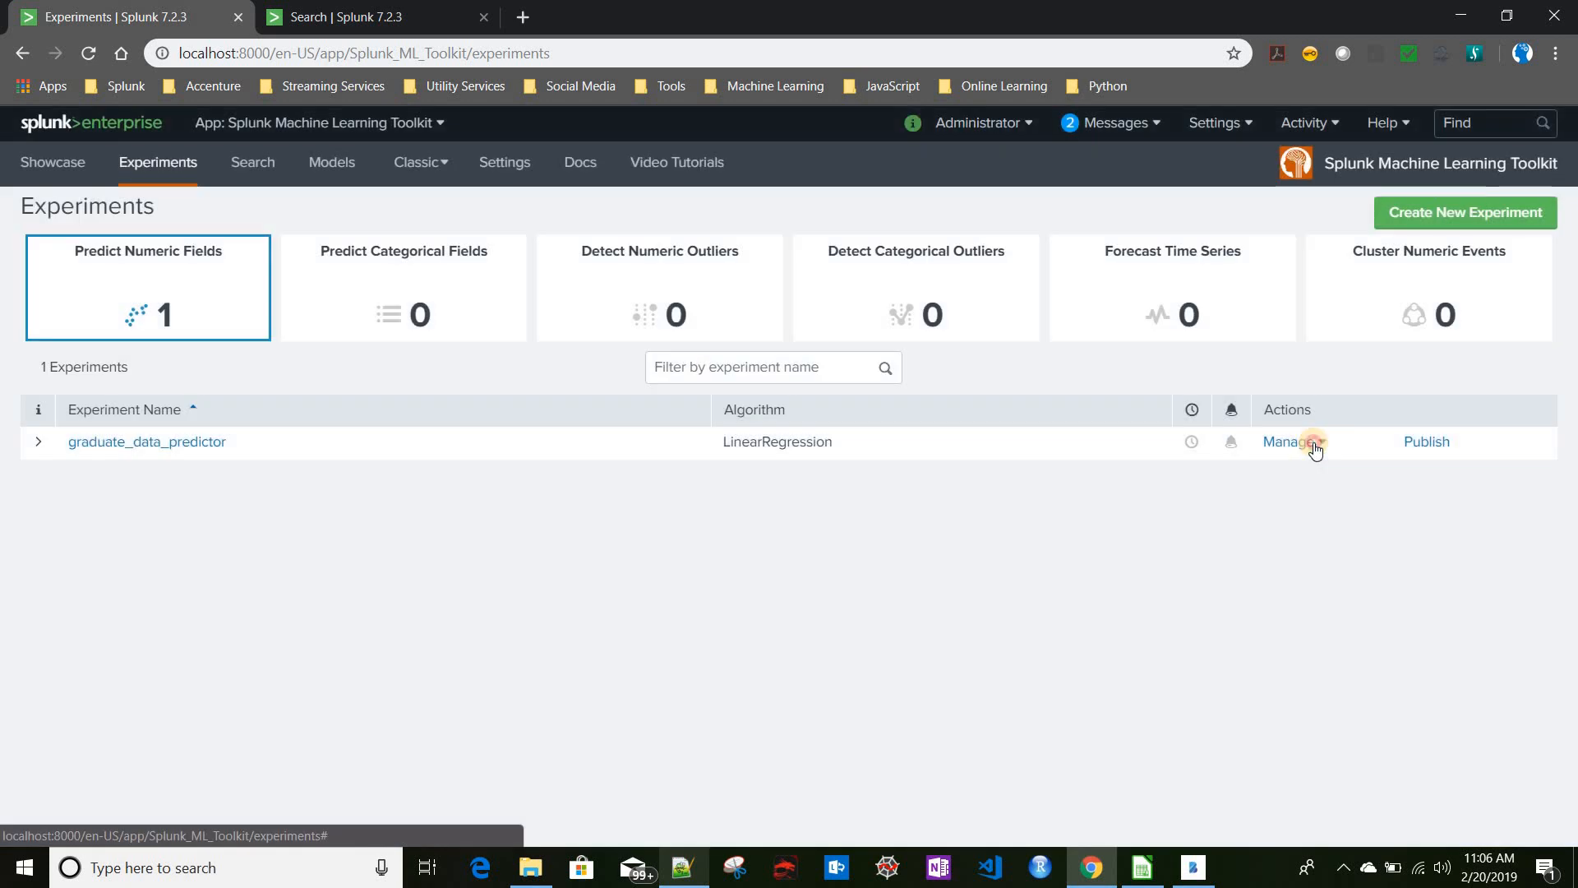
- Examine the title and description editing and Schedule Training options of graduate_data_predictor, including time range presets and trigger actions, without saving
click(1293, 442)
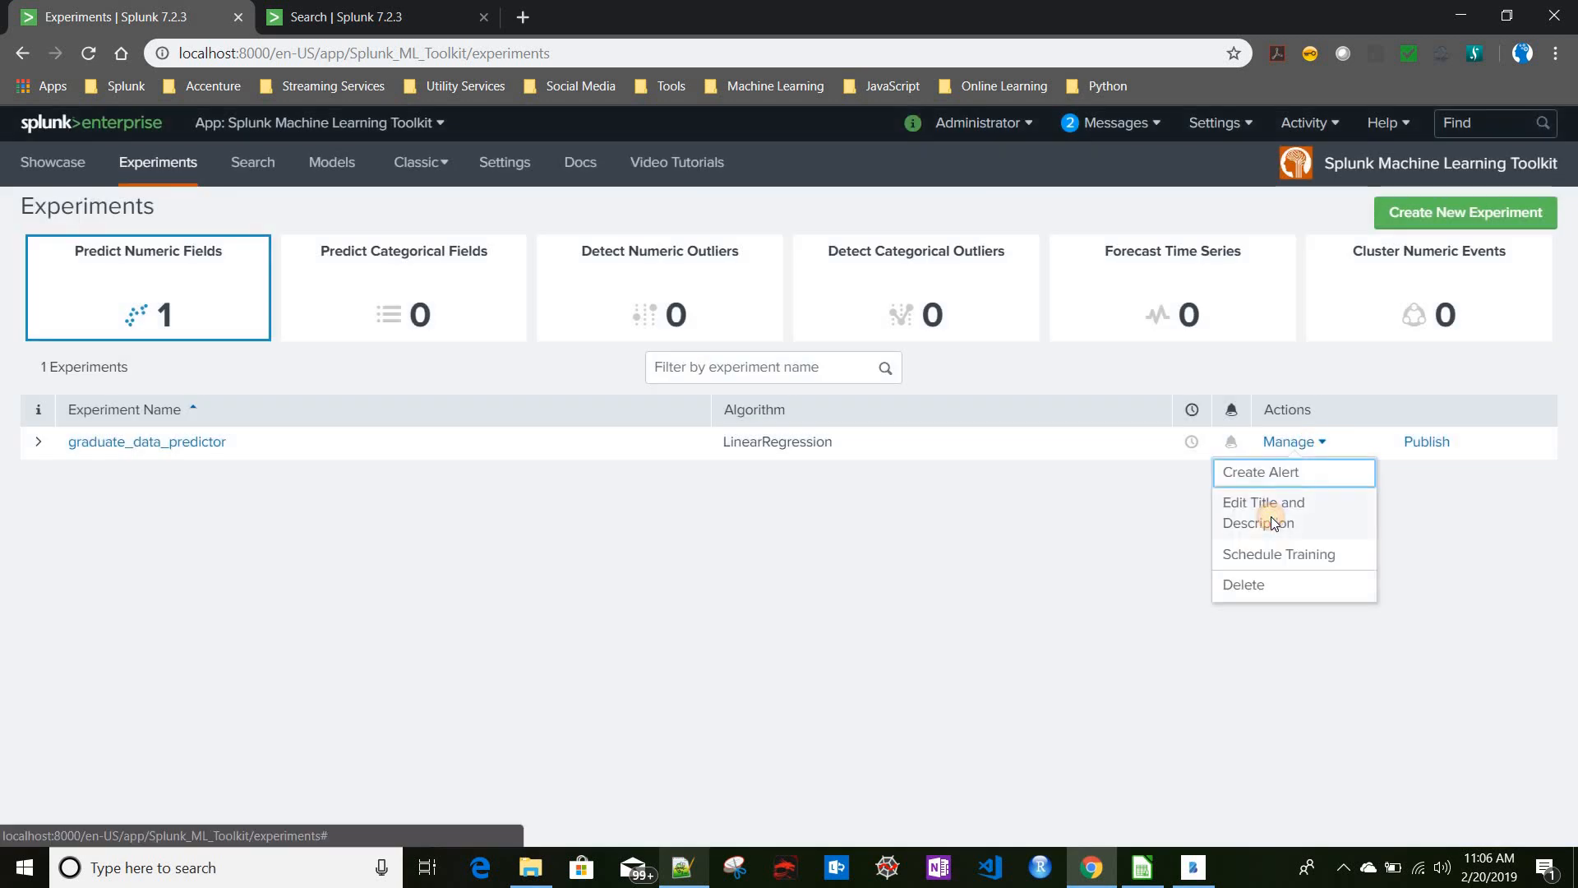
click(1270, 514)
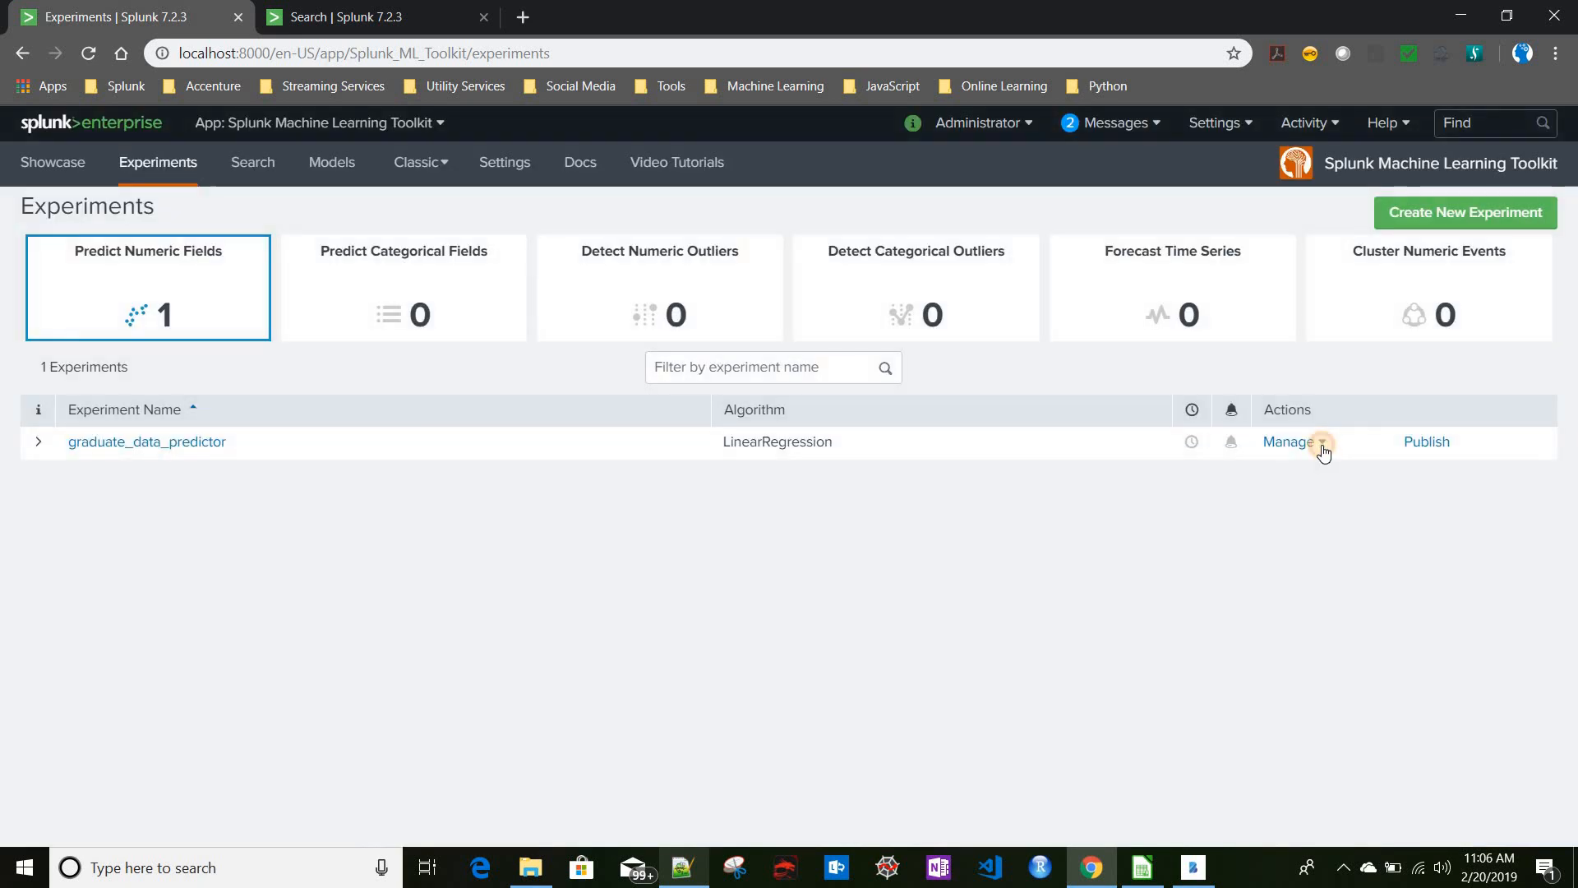
click(1321, 443)
click(1279, 556)
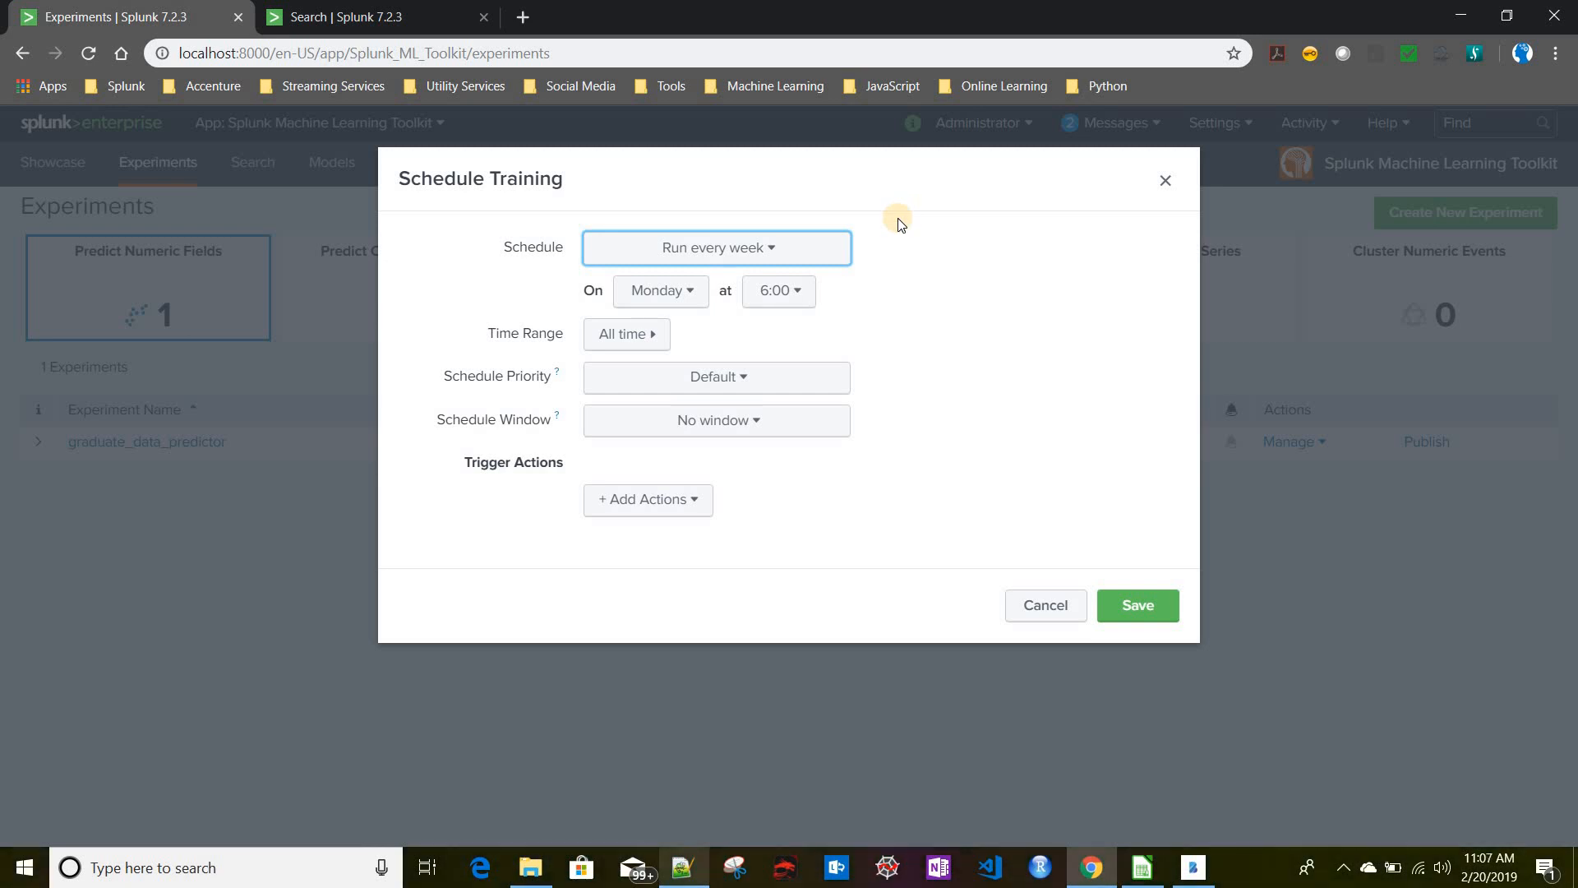
click(624, 333)
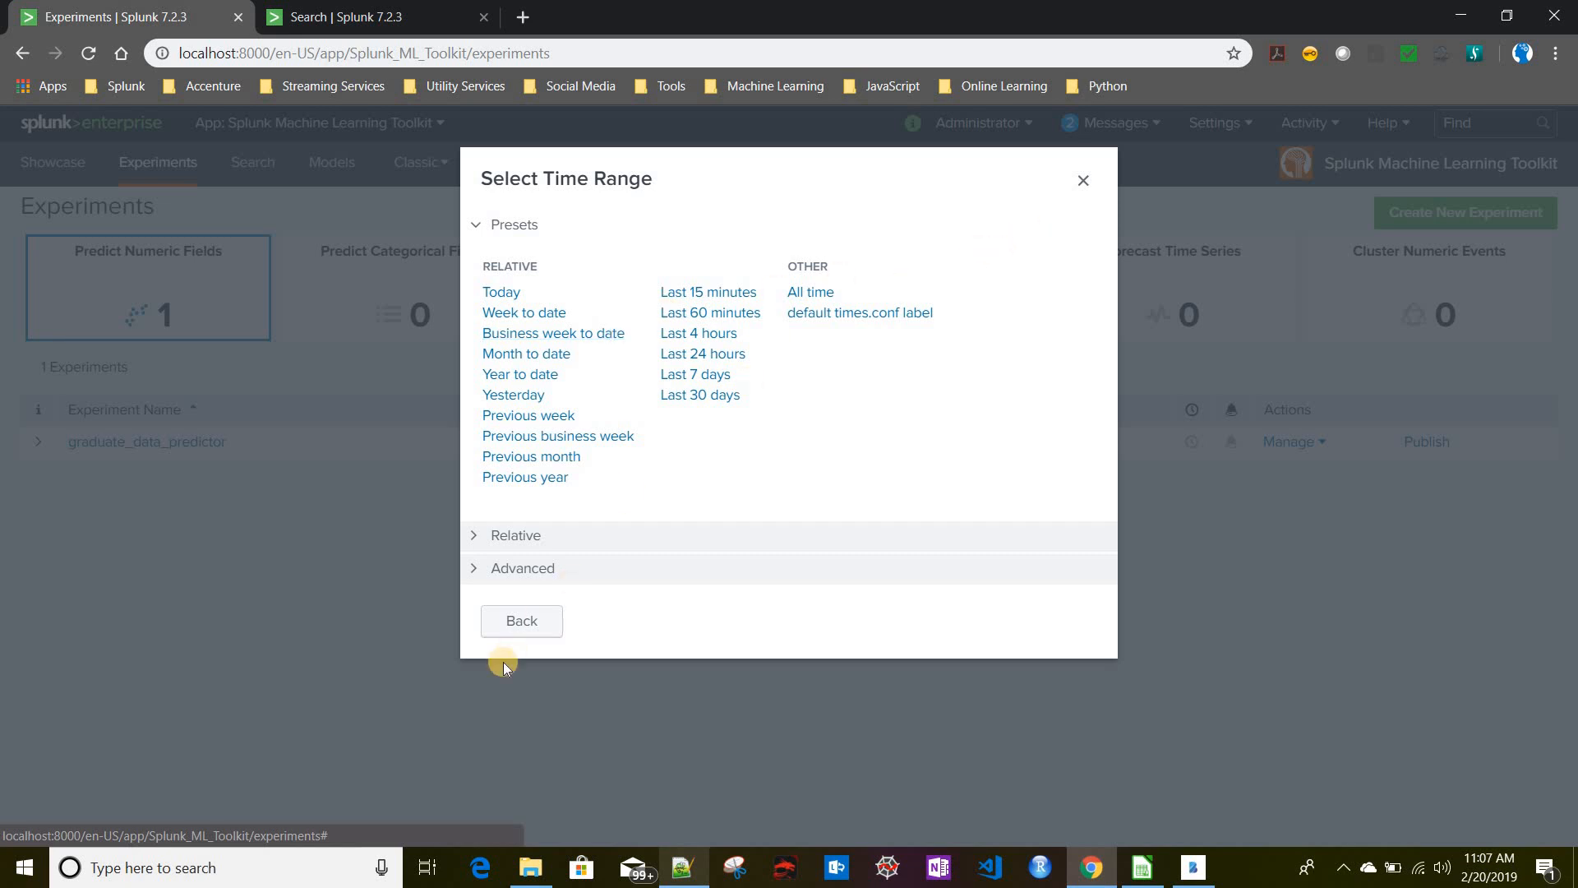
click(528, 623)
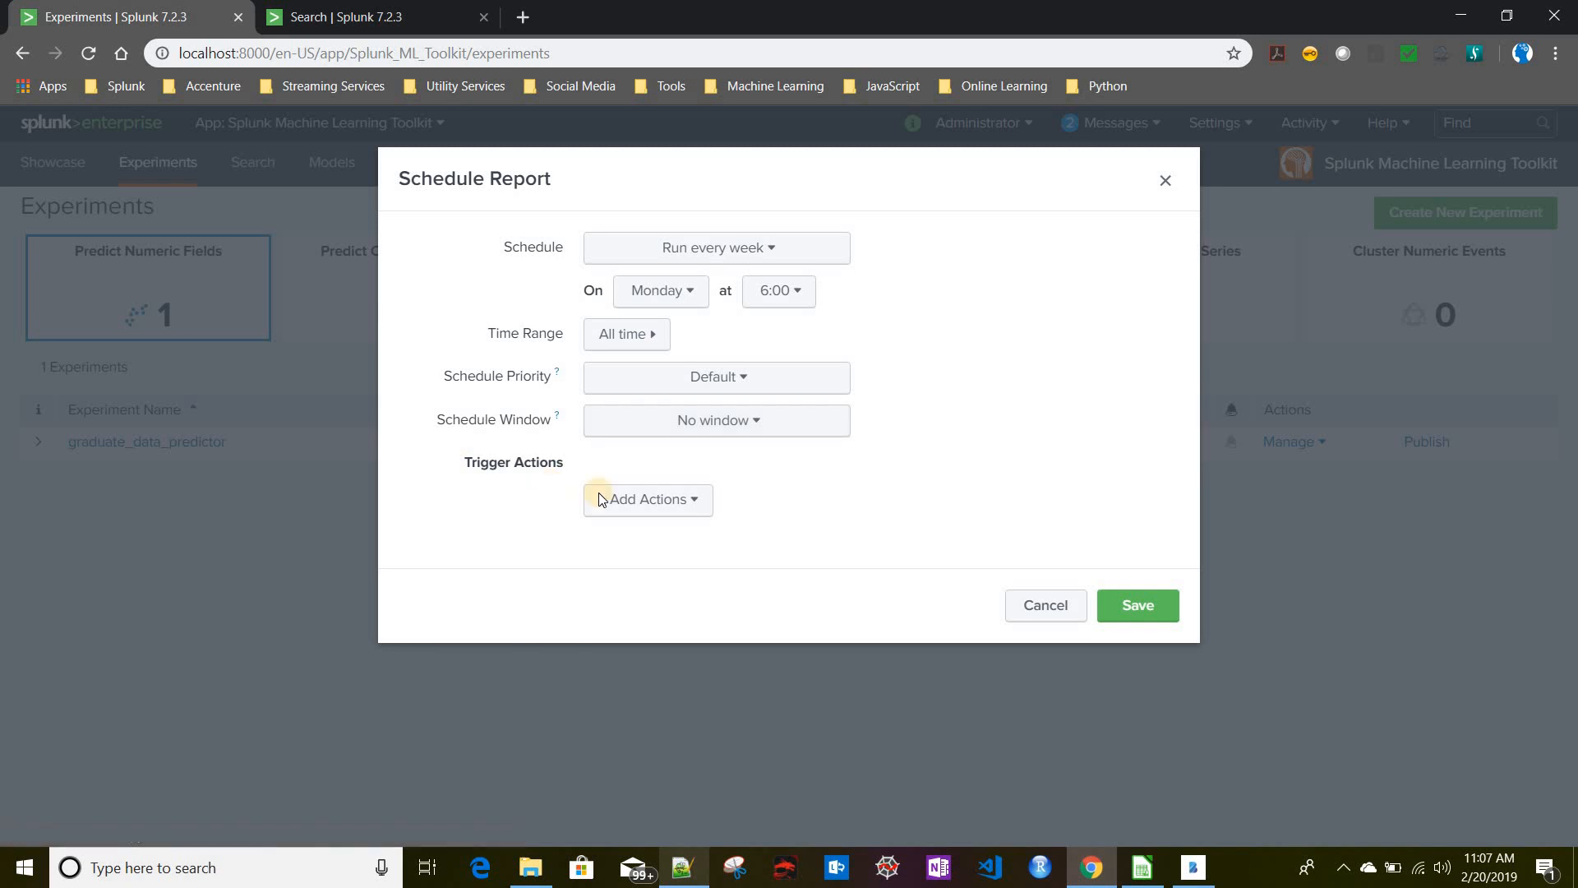
click(662, 510)
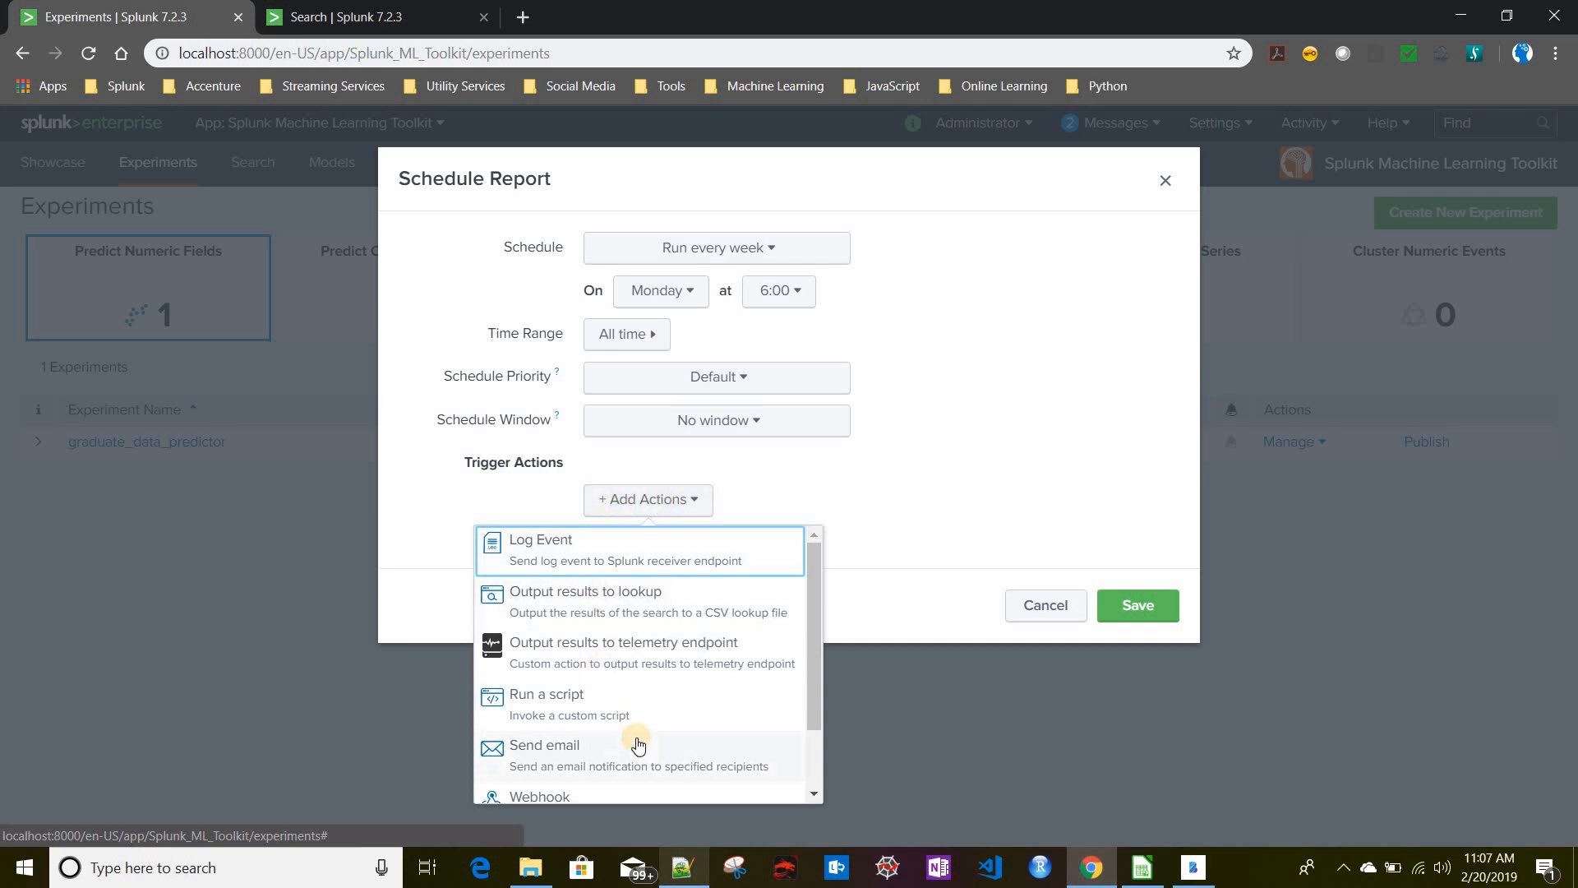
scroll(637, 744, down, 2)
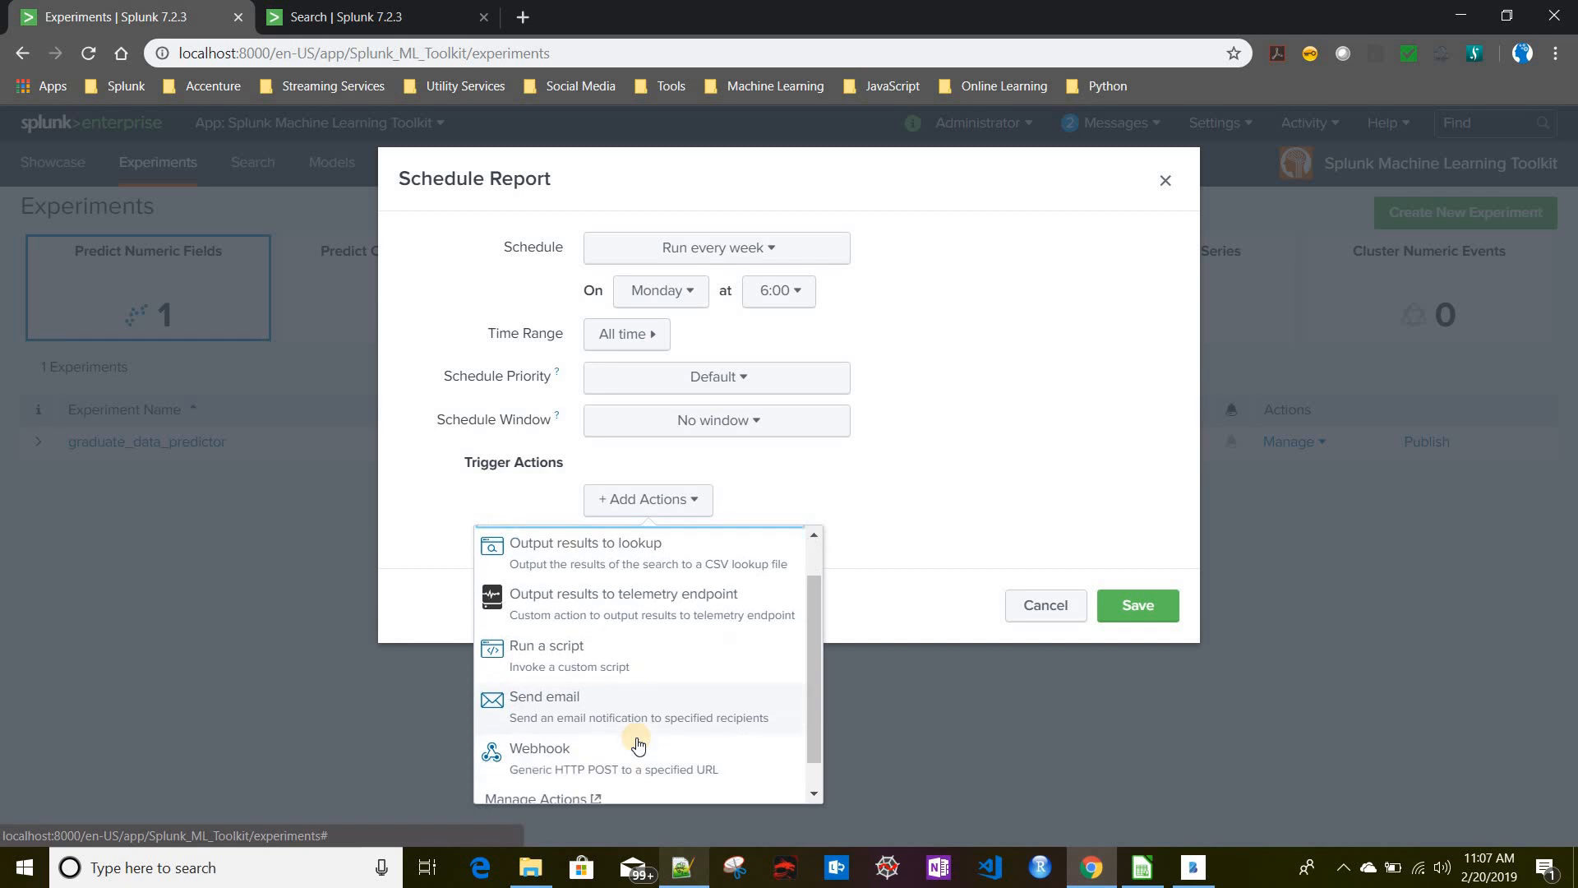
click(995, 523)
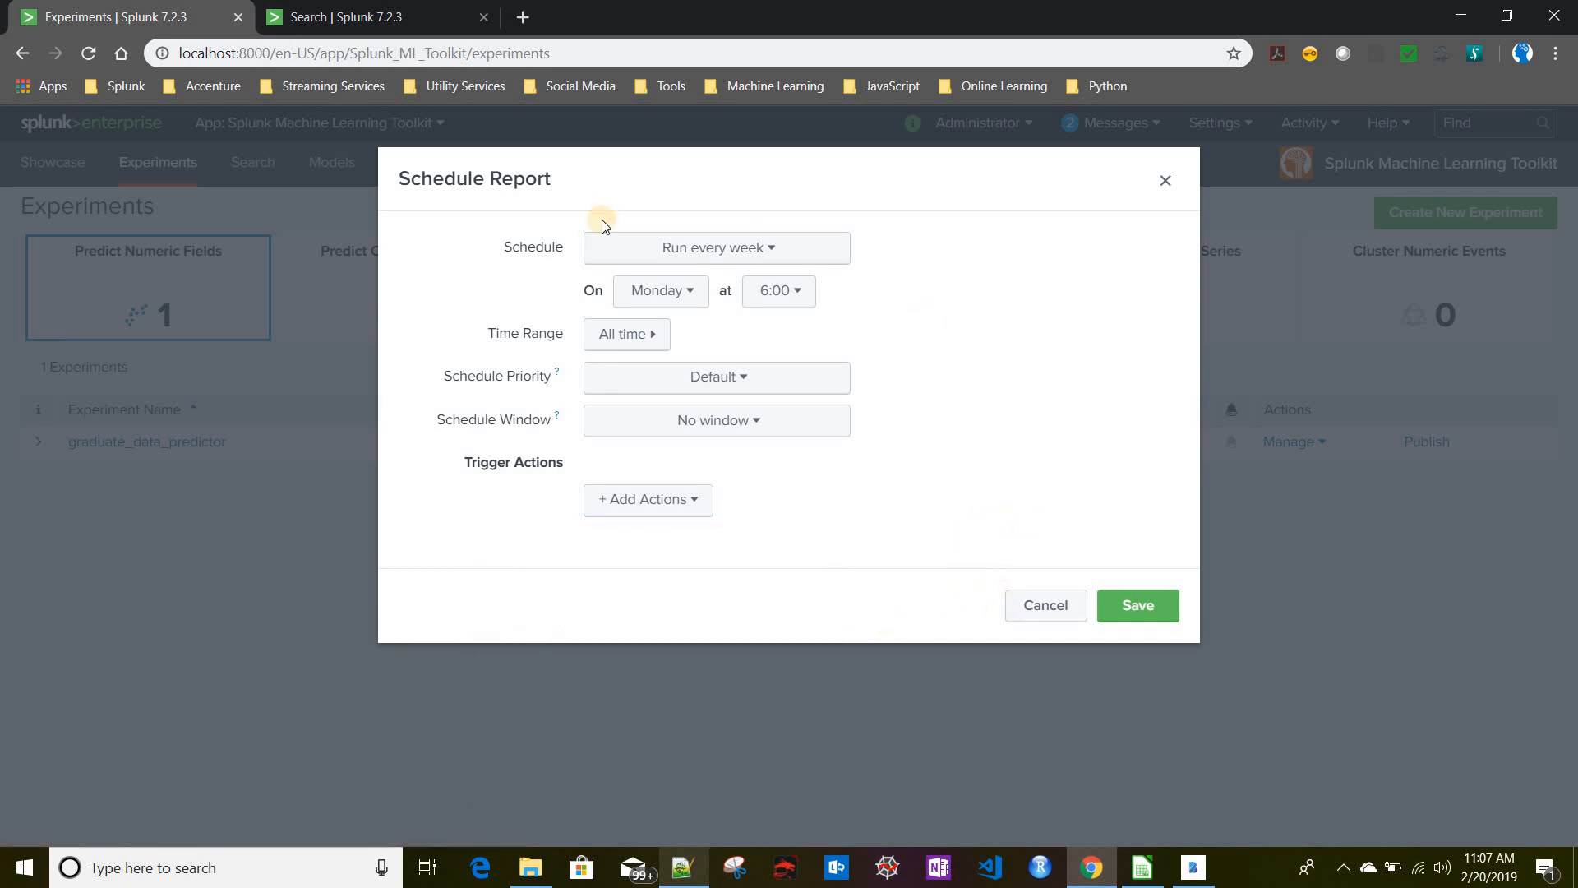
click(1045, 606)
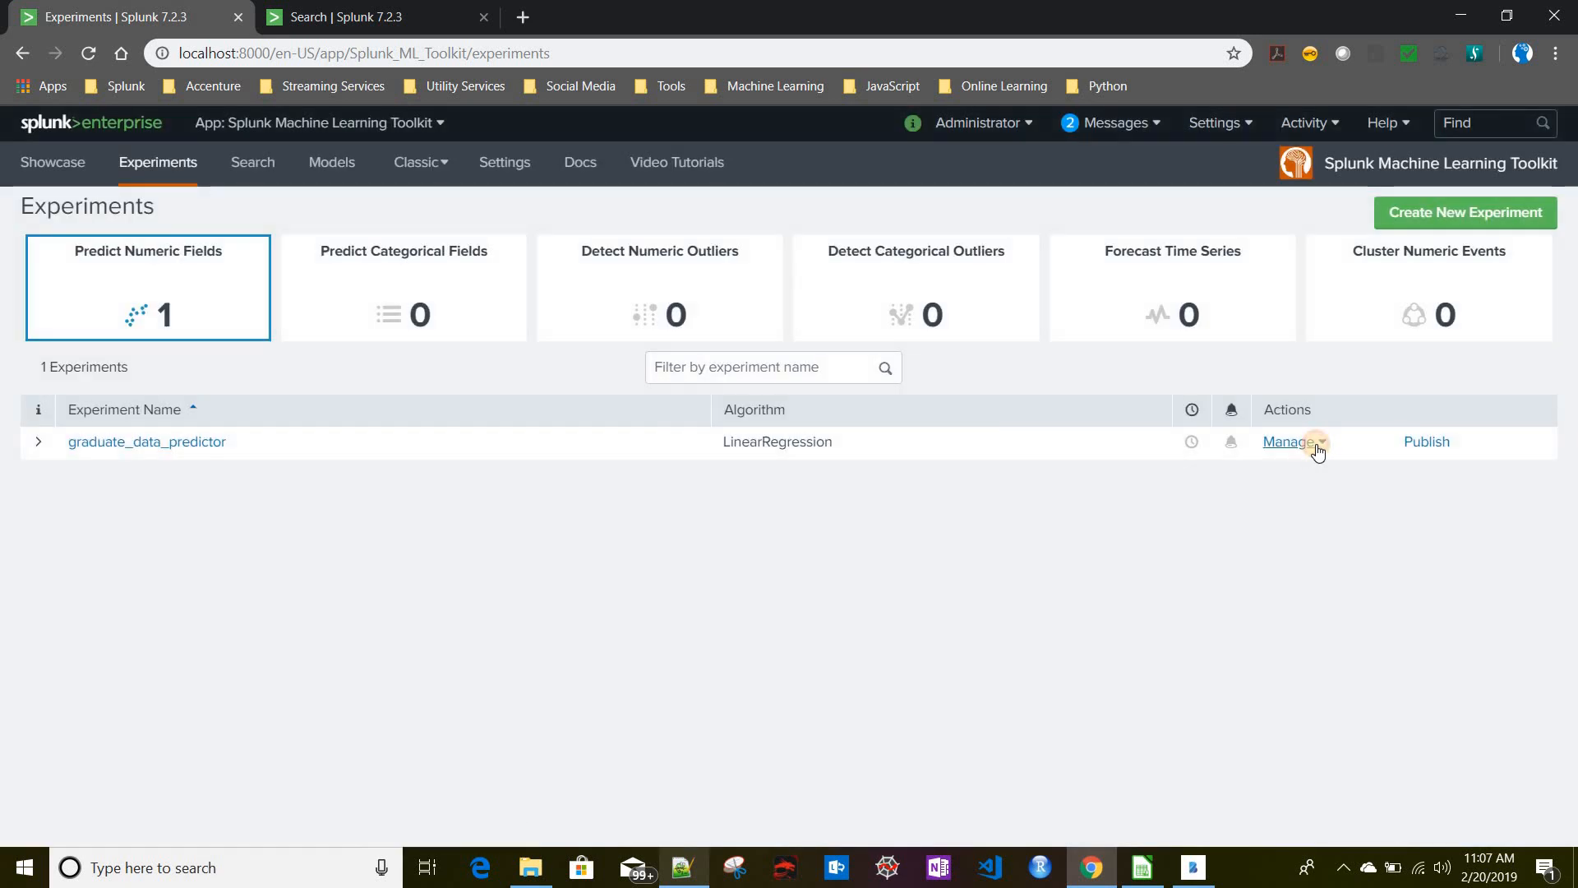
click(1317, 447)
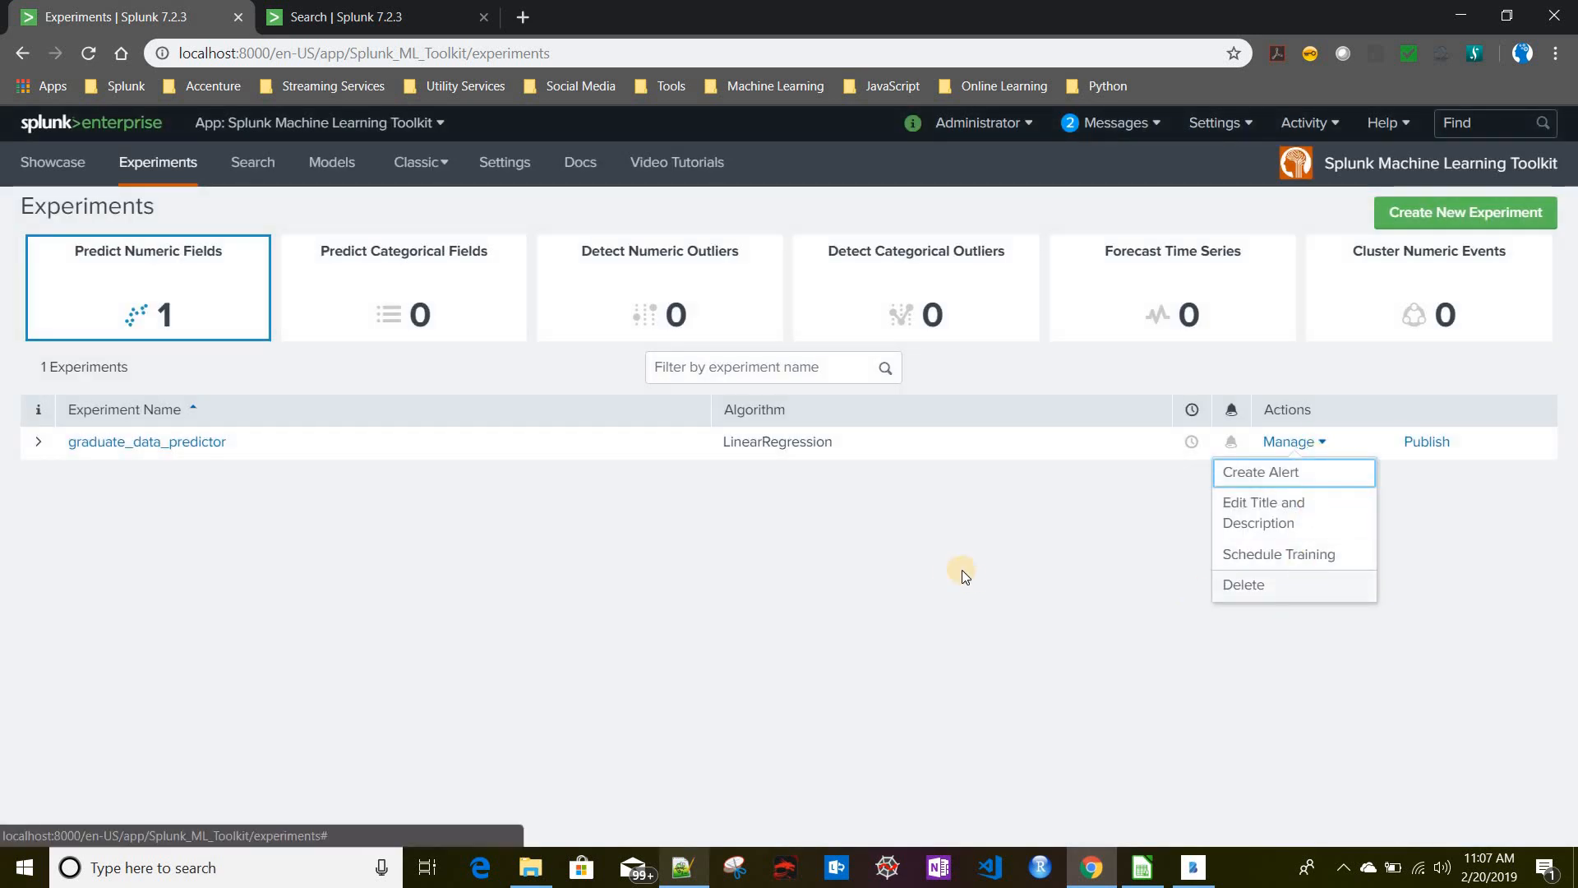
click(1429, 519)
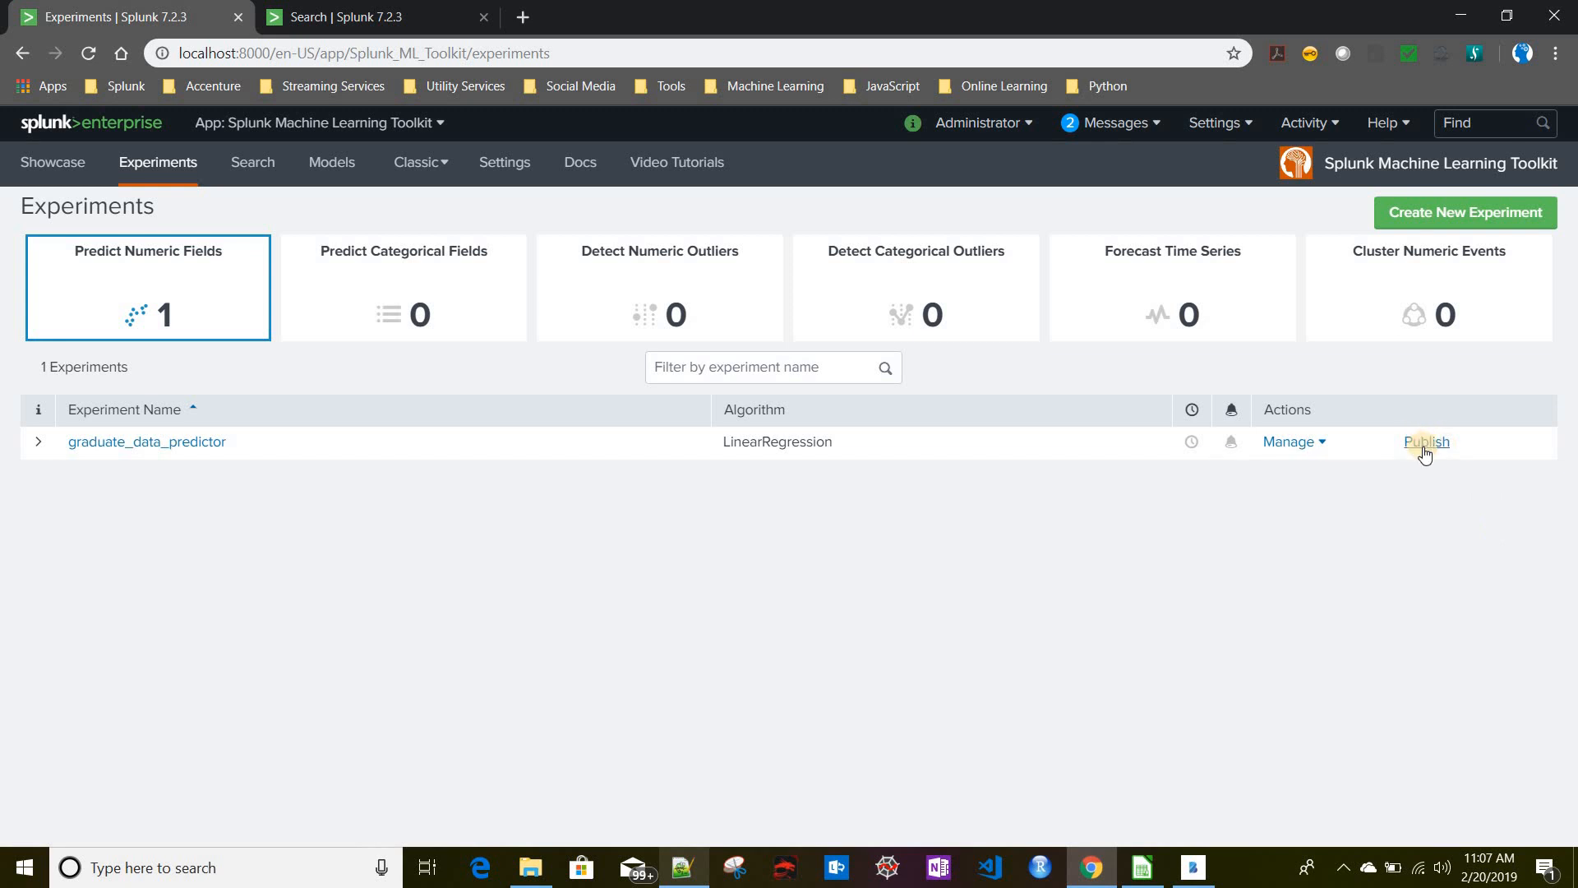
- Publish the graduate_data_predictor model to the Search & Reporting app with the main model title "chances_of_admit_model"
click(1424, 444)
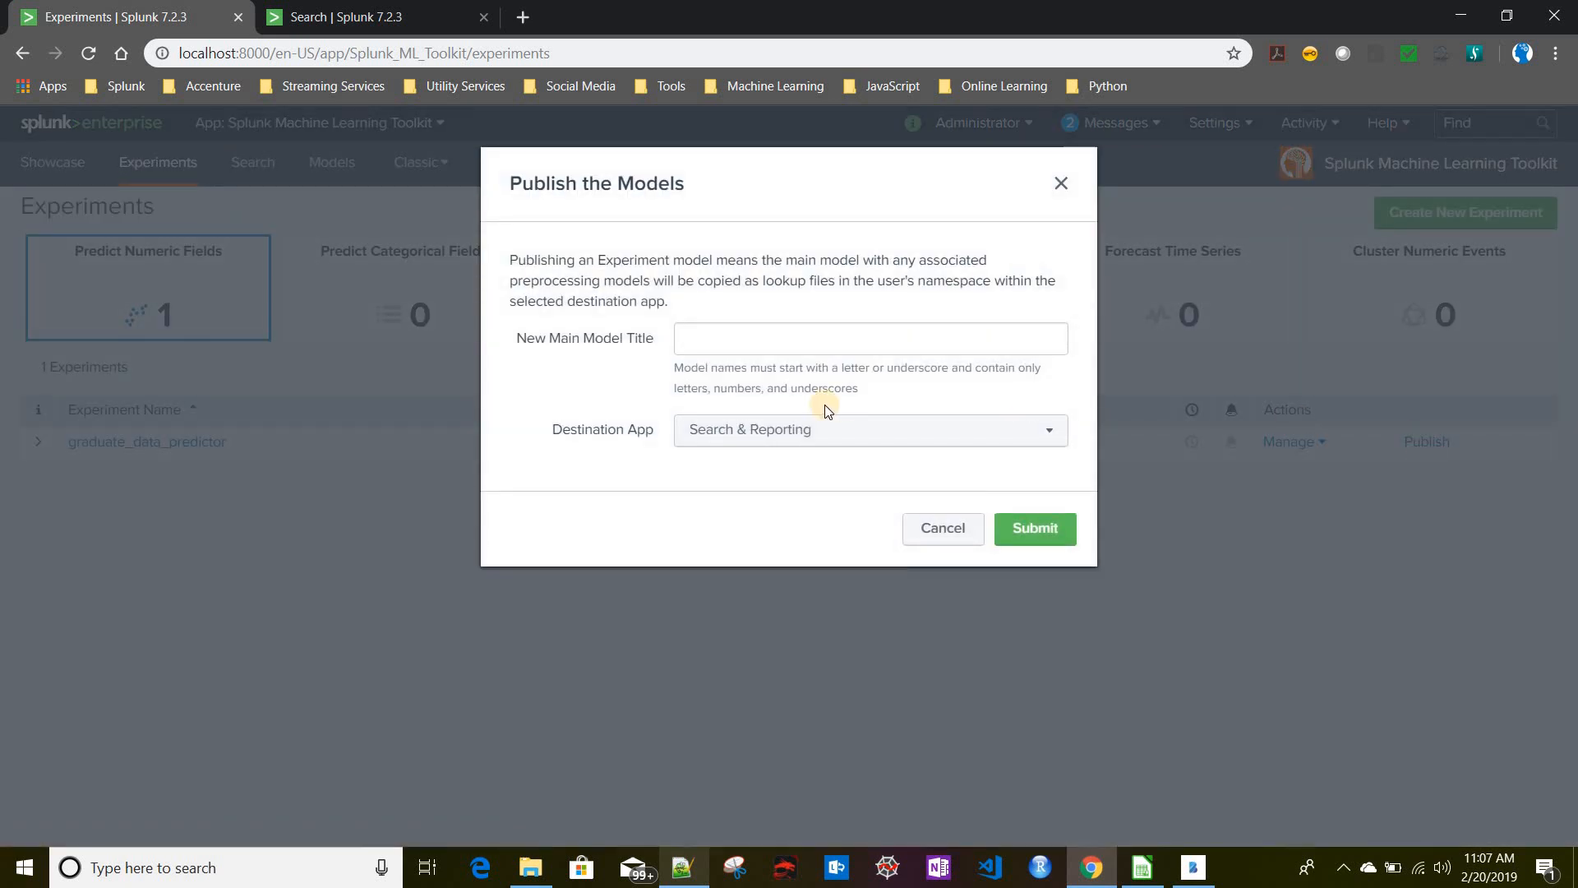
click(790, 346)
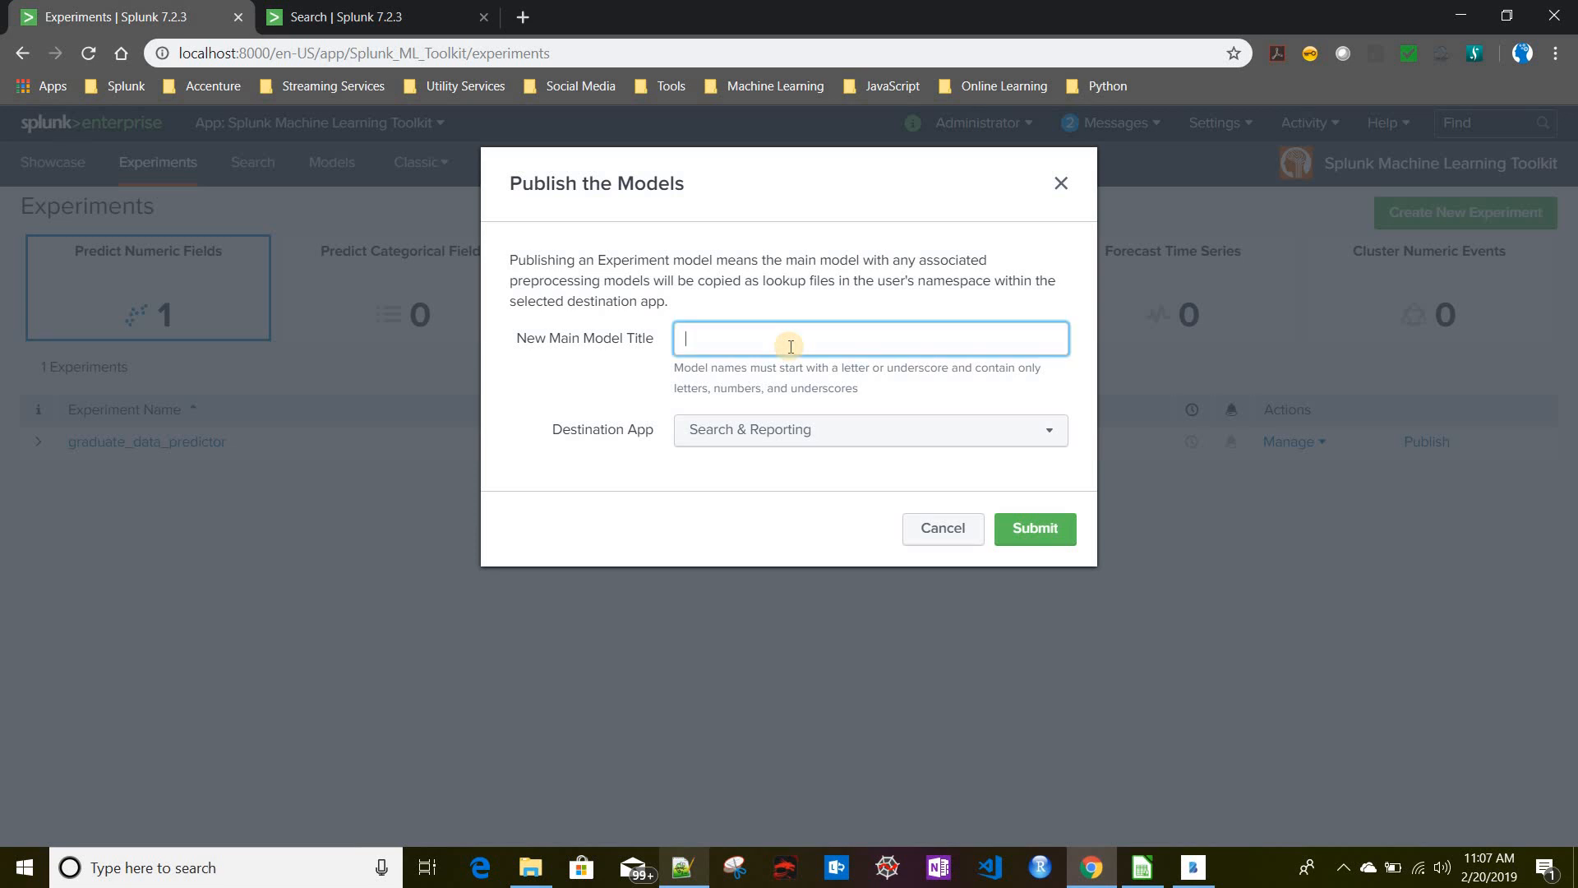
text(chances)
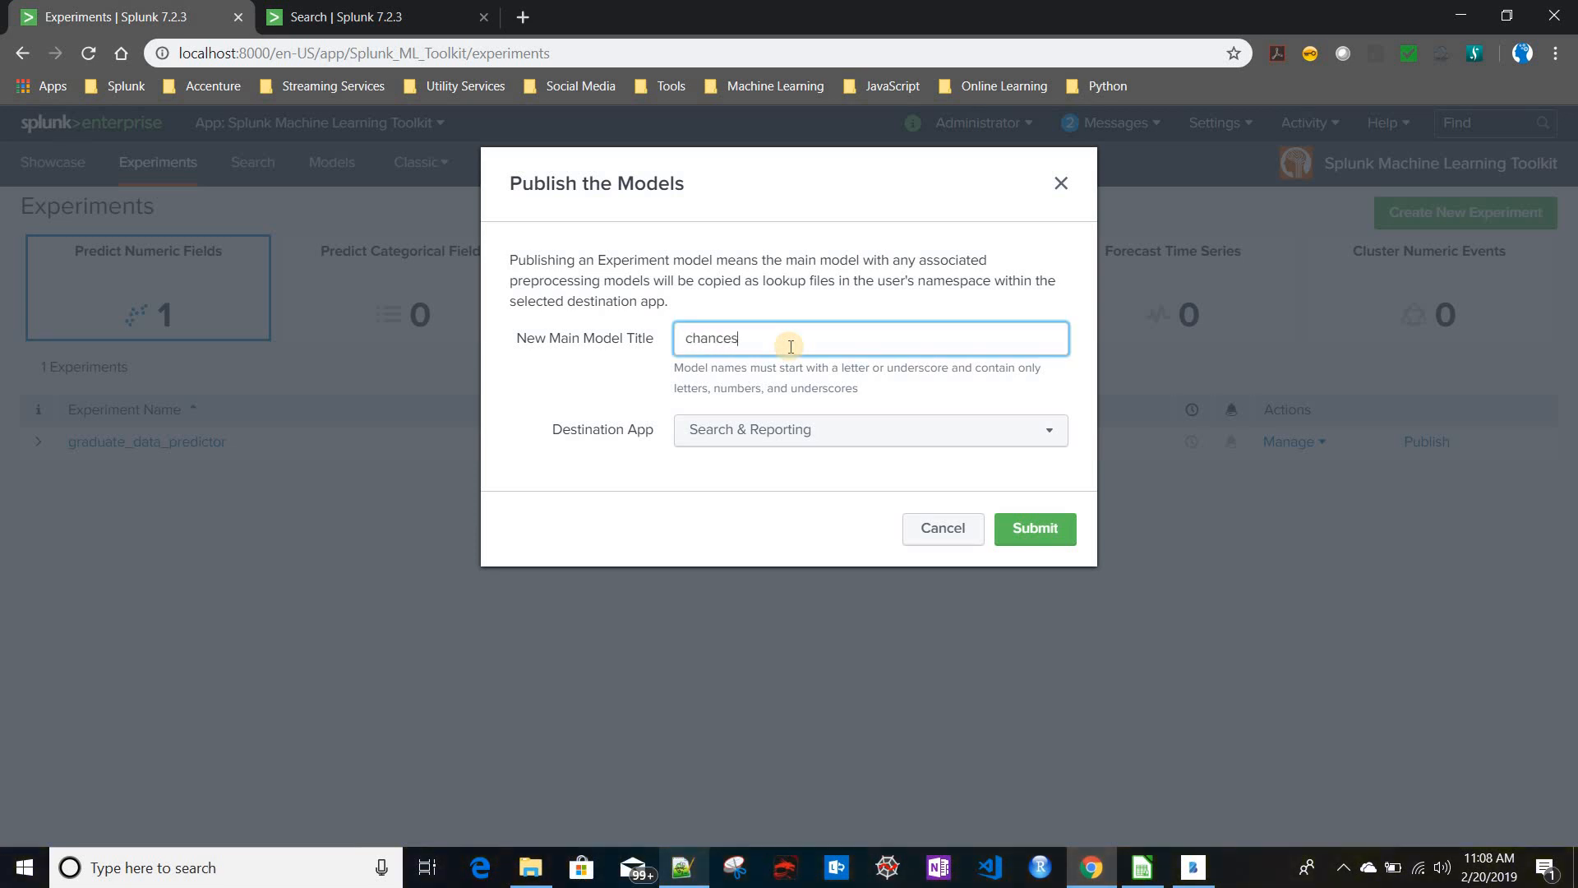
text(_of_admit_model)
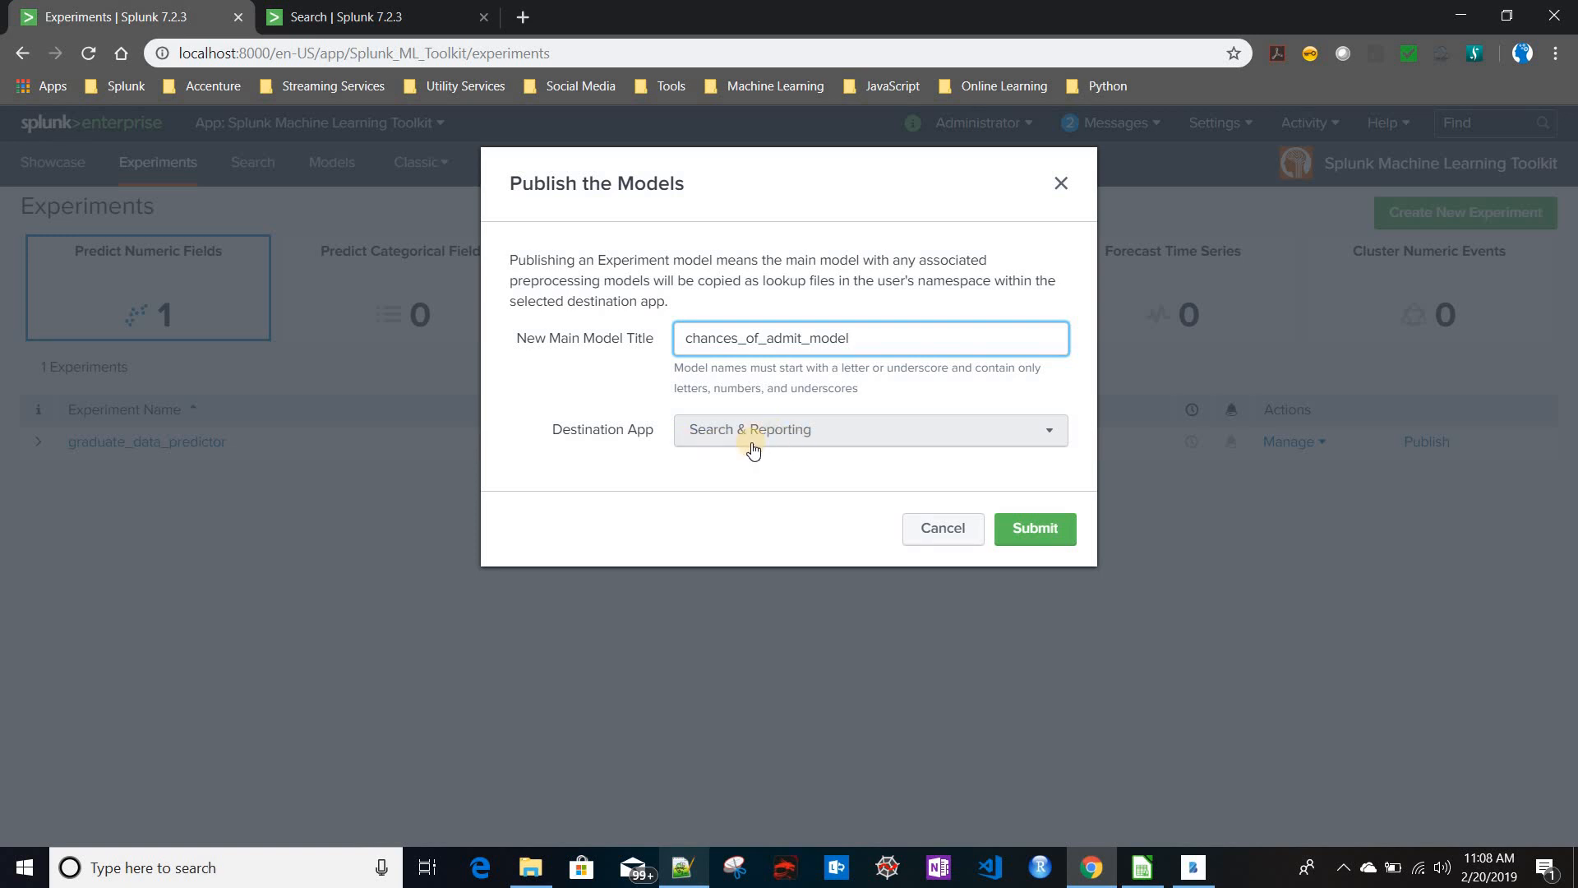
click(1037, 528)
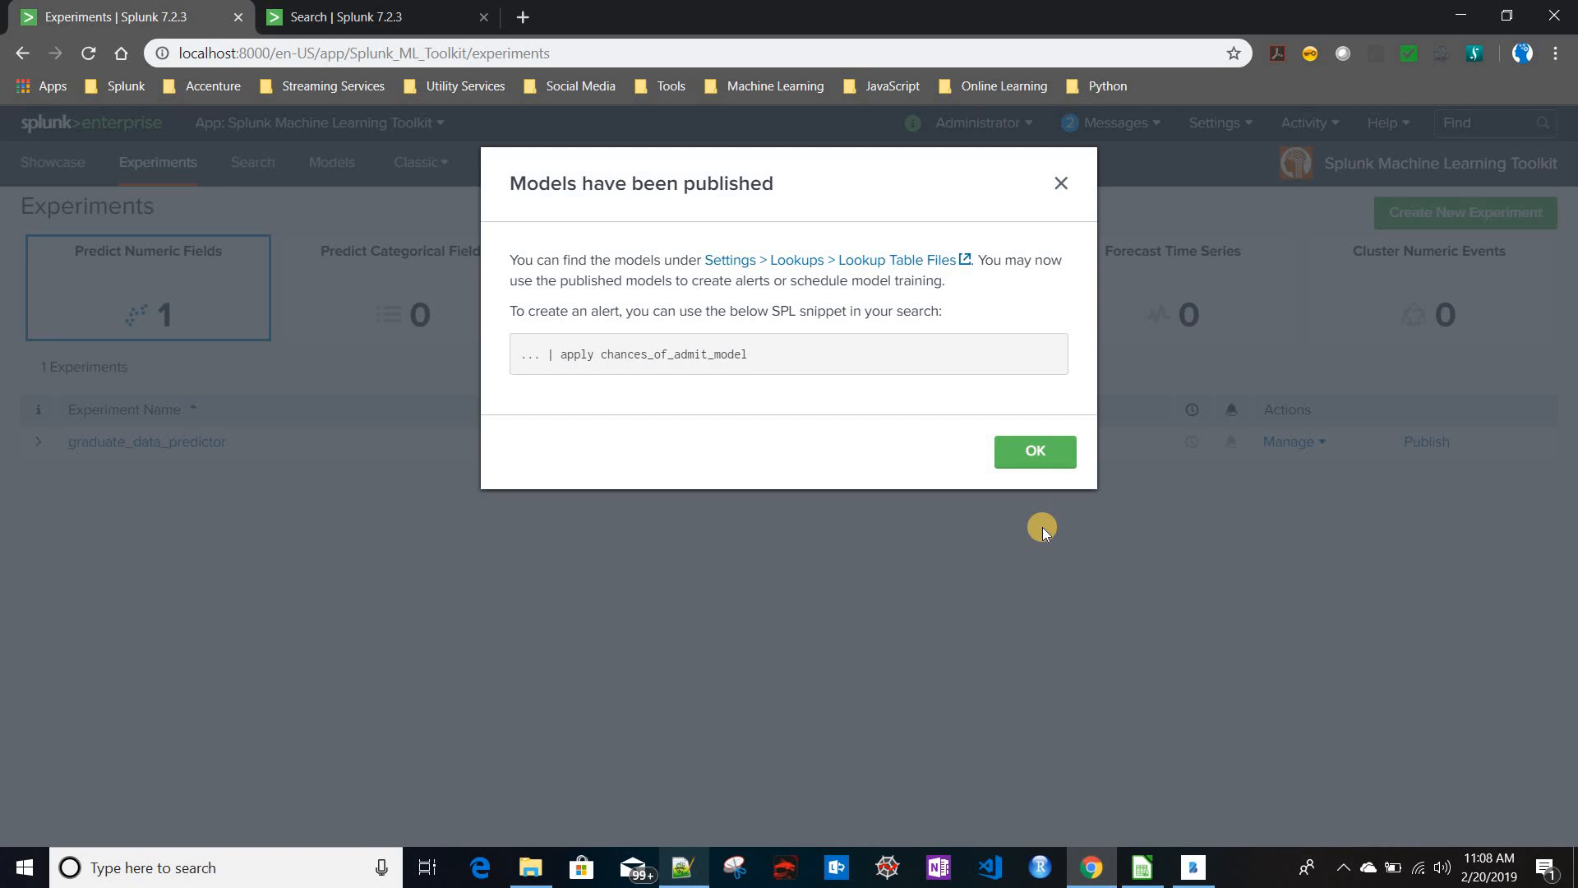
- Switch to File Explorer, check Splunk's etc\apps\search\lookups folder for the published model file, and dismiss the publish confirmation in the browser
click(530, 859)
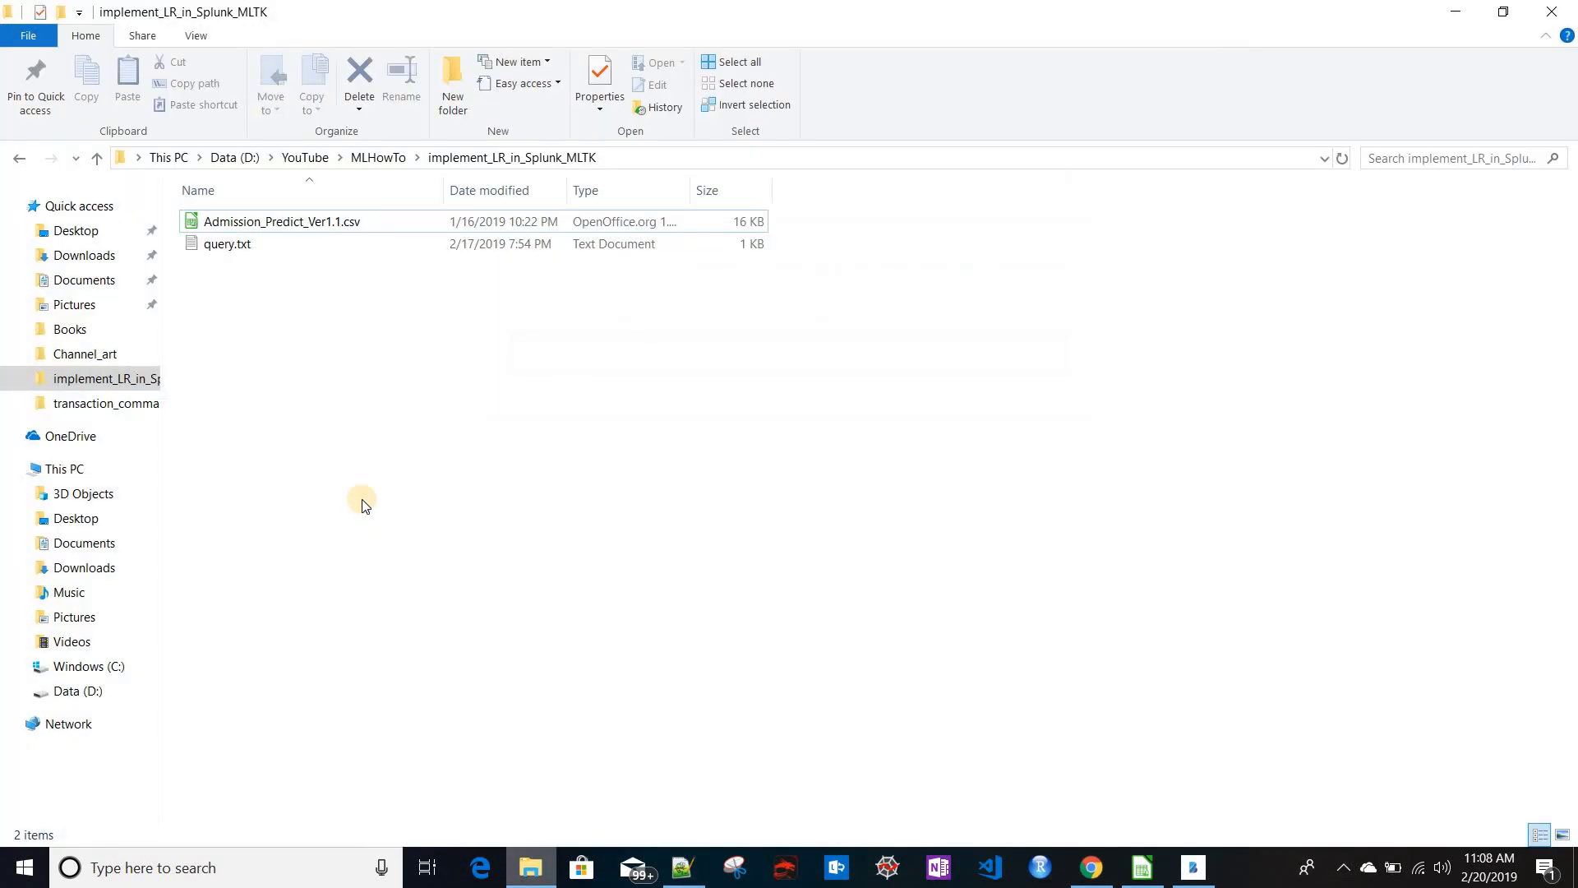
click(78, 231)
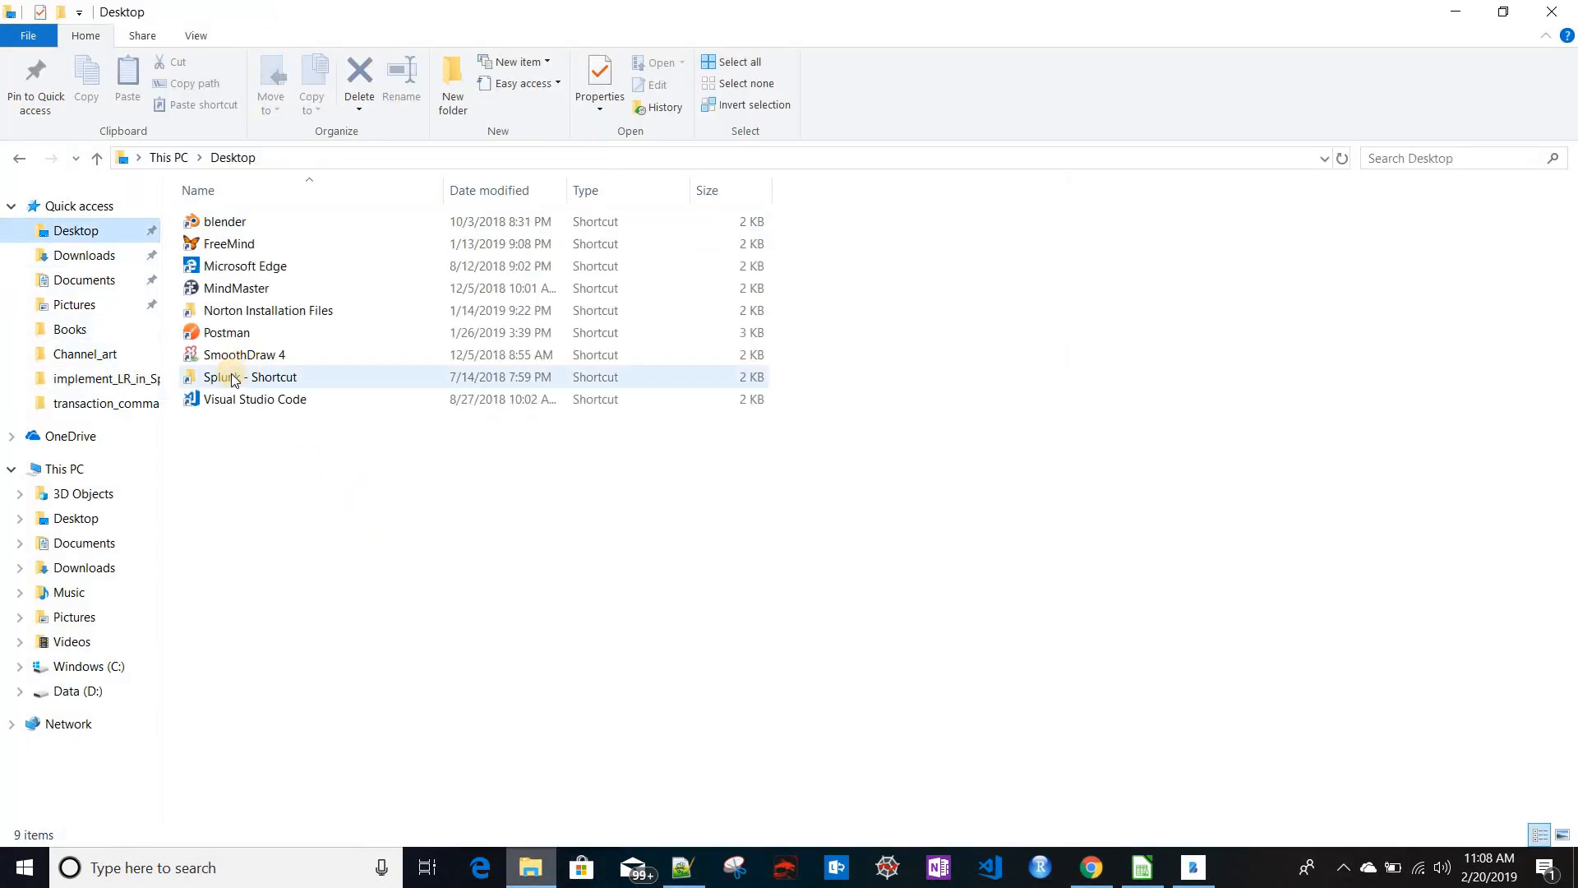
double_click(230, 377)
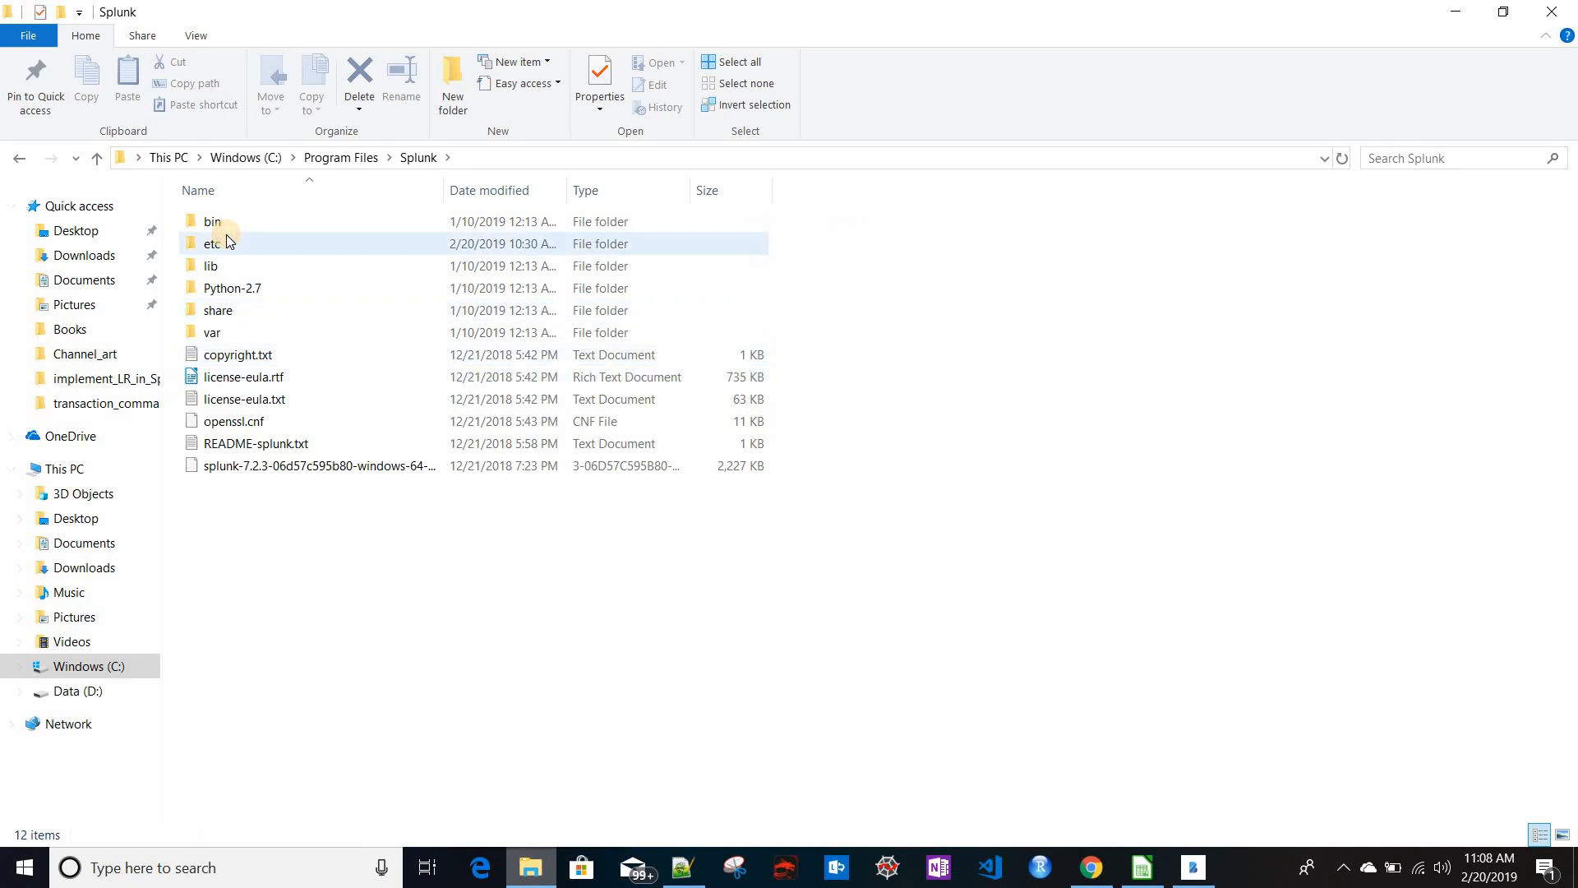
double_click(227, 238)
click(220, 218)
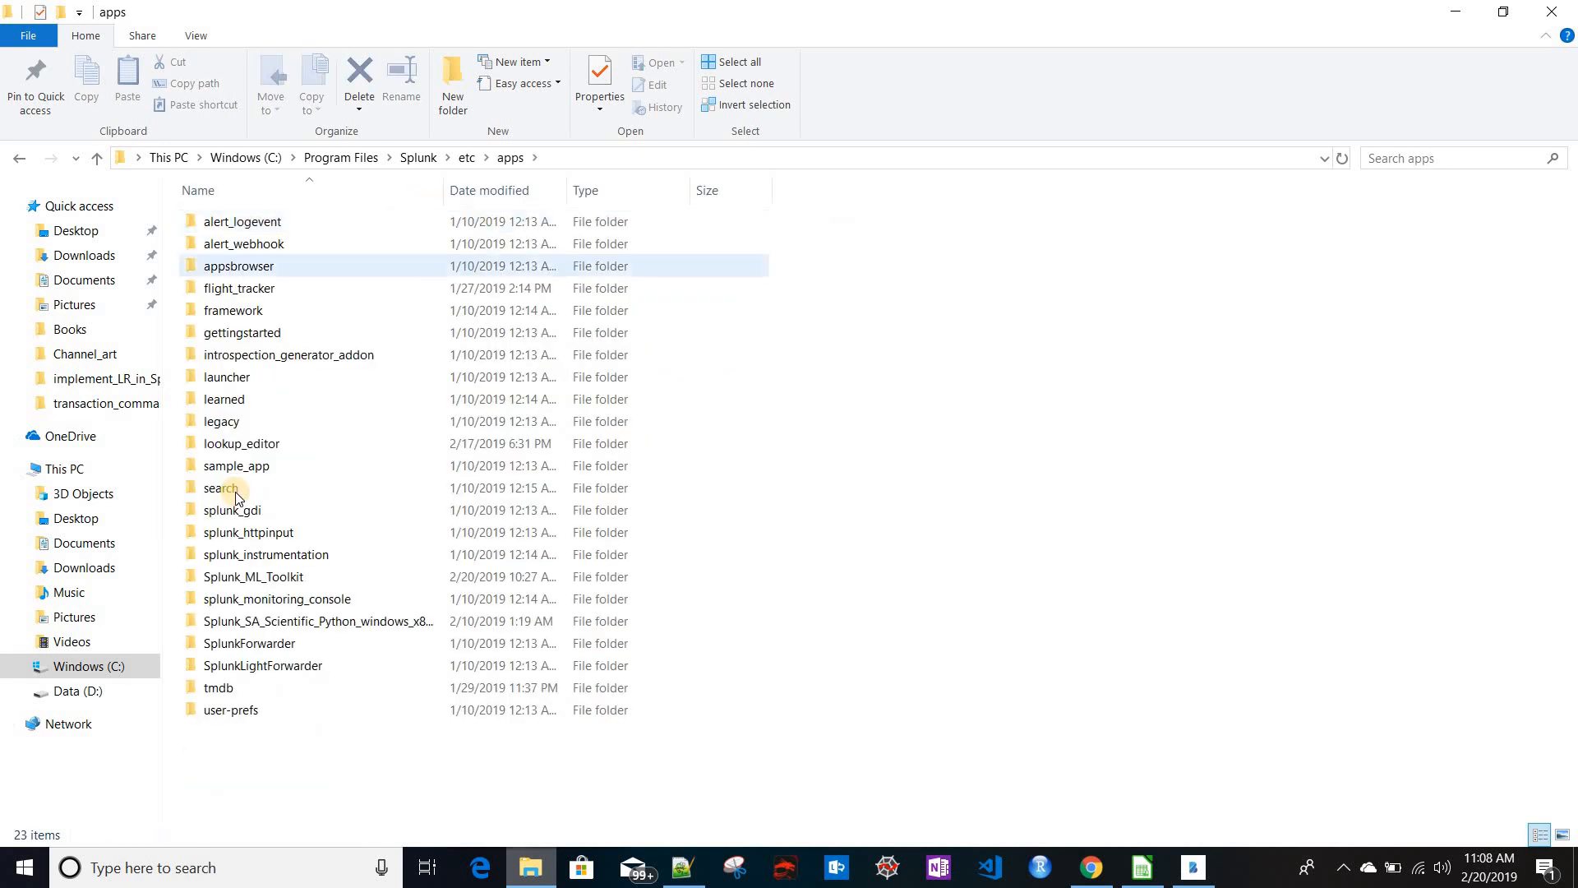
double_click(228, 486)
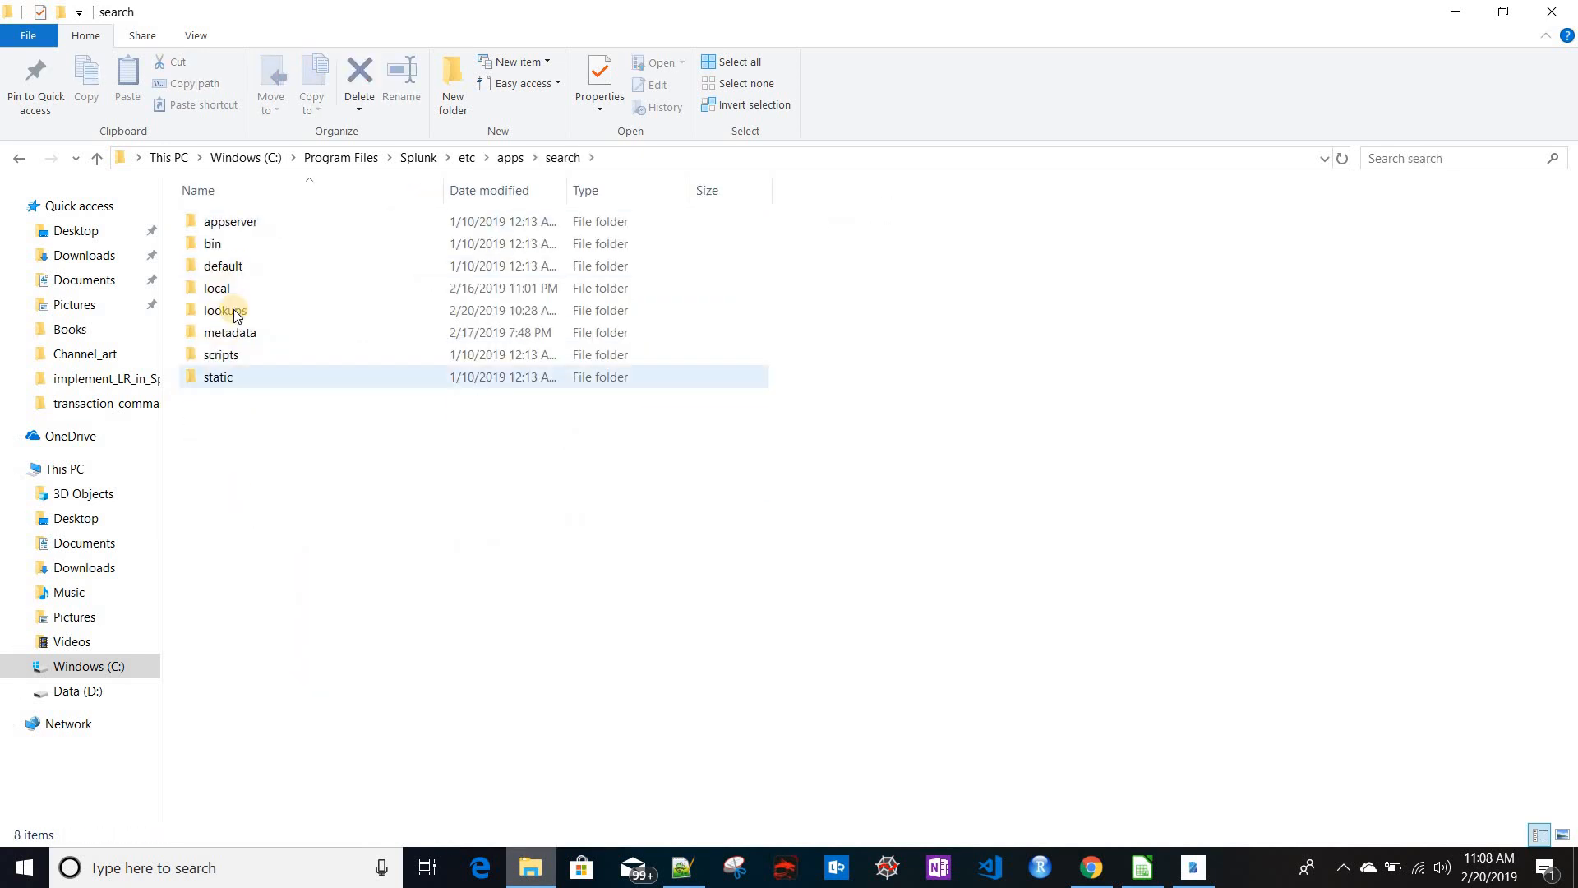
double_click(233, 310)
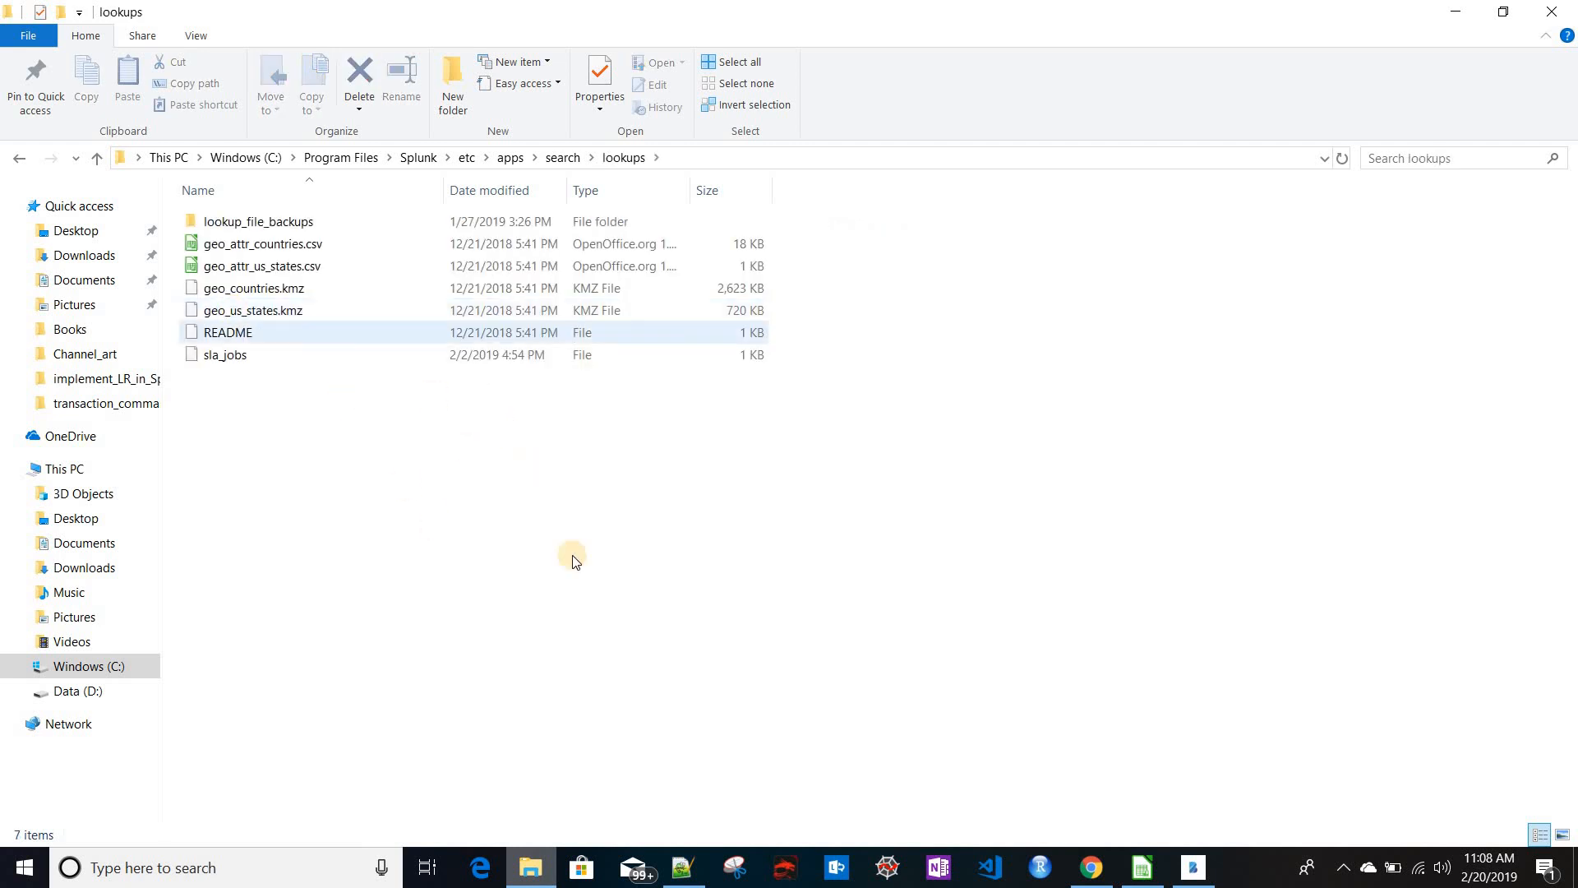
click(1091, 871)
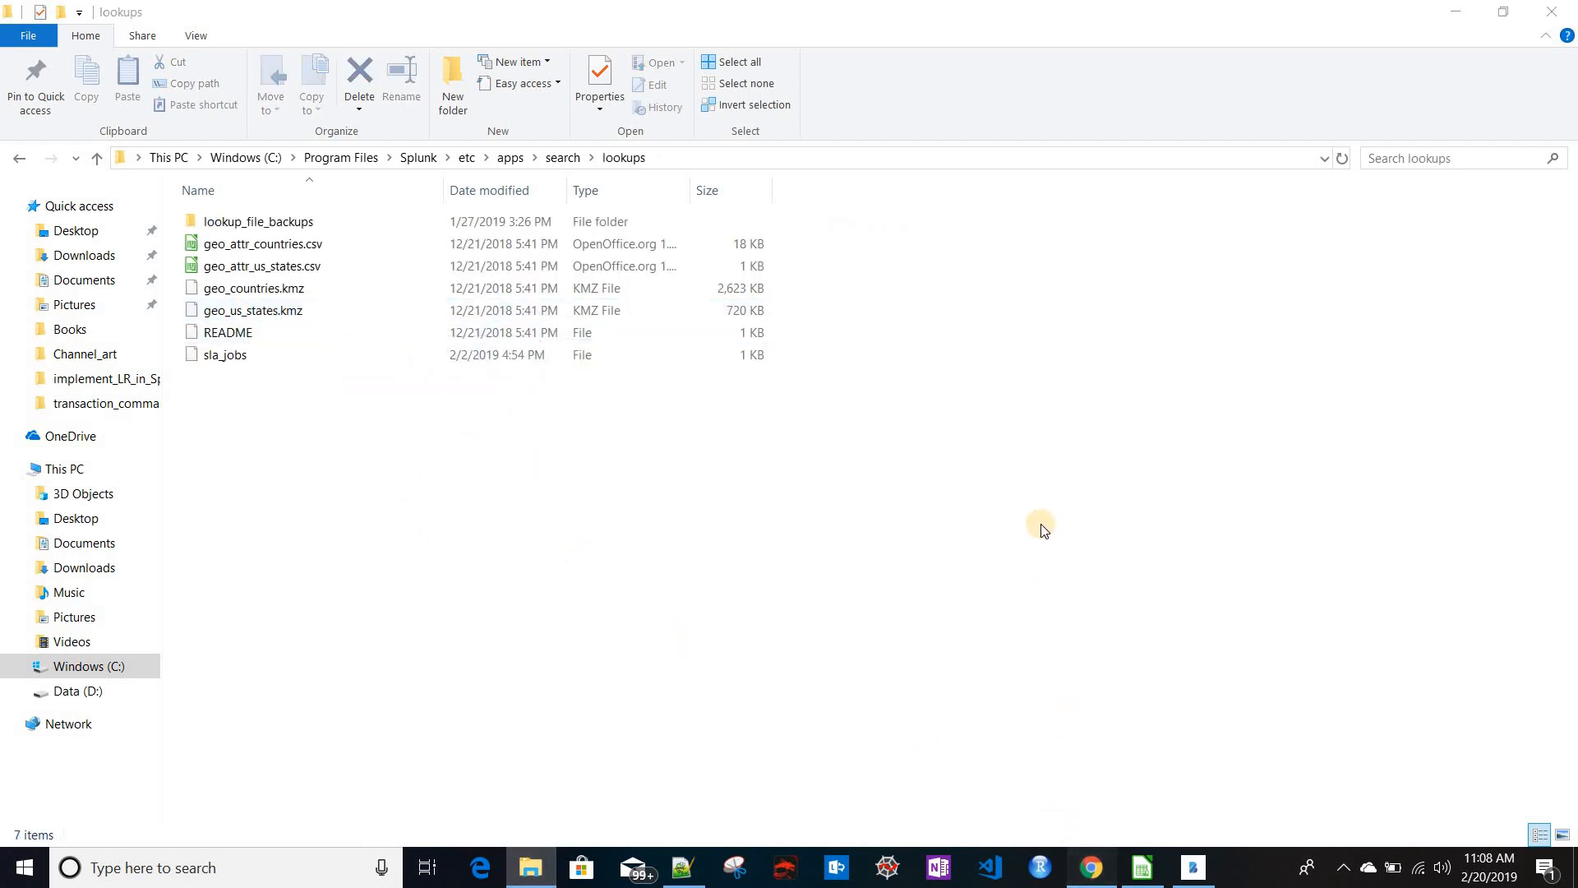
click(1032, 452)
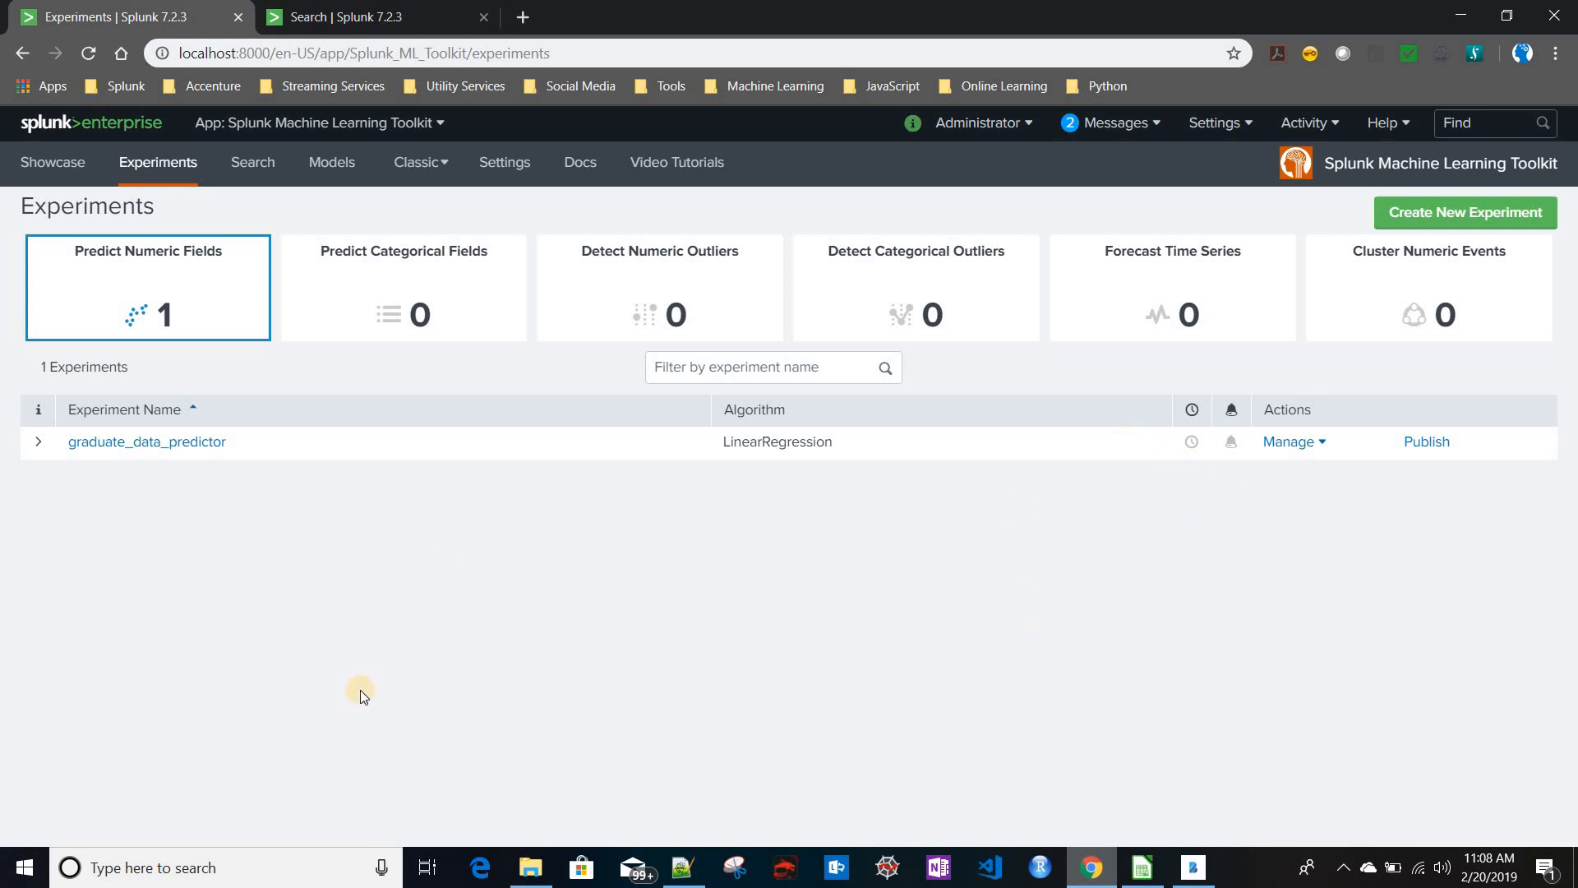
- Switch to File Explorer and browse to Splunk's etc\users\admin\search\lookups folder to locate the published model file
key(alt+Tab)
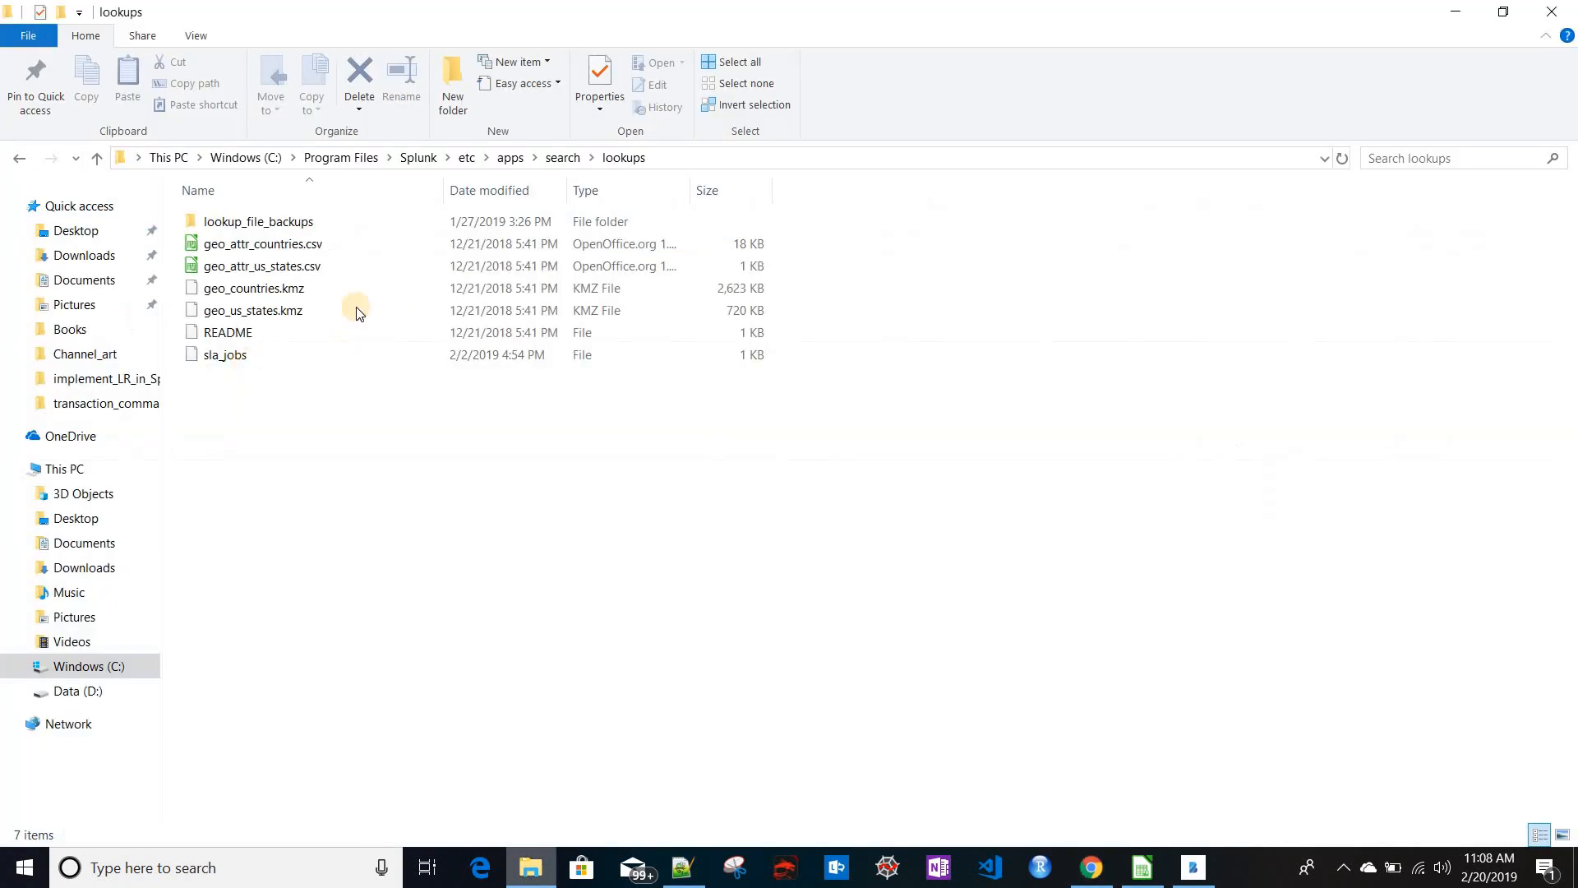
click(467, 159)
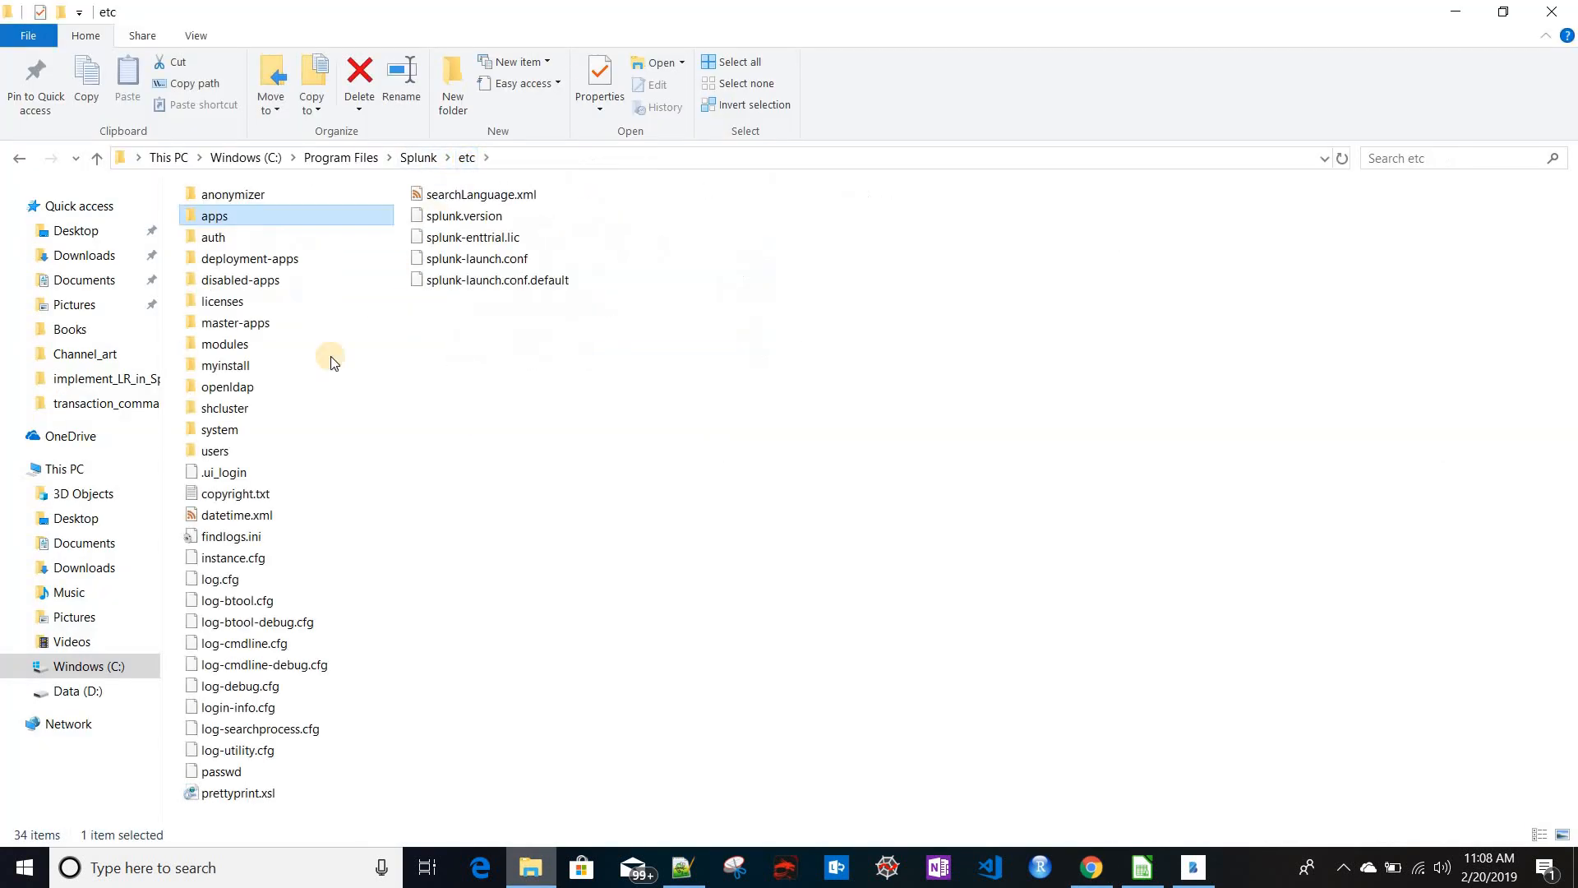
double_click(225, 454)
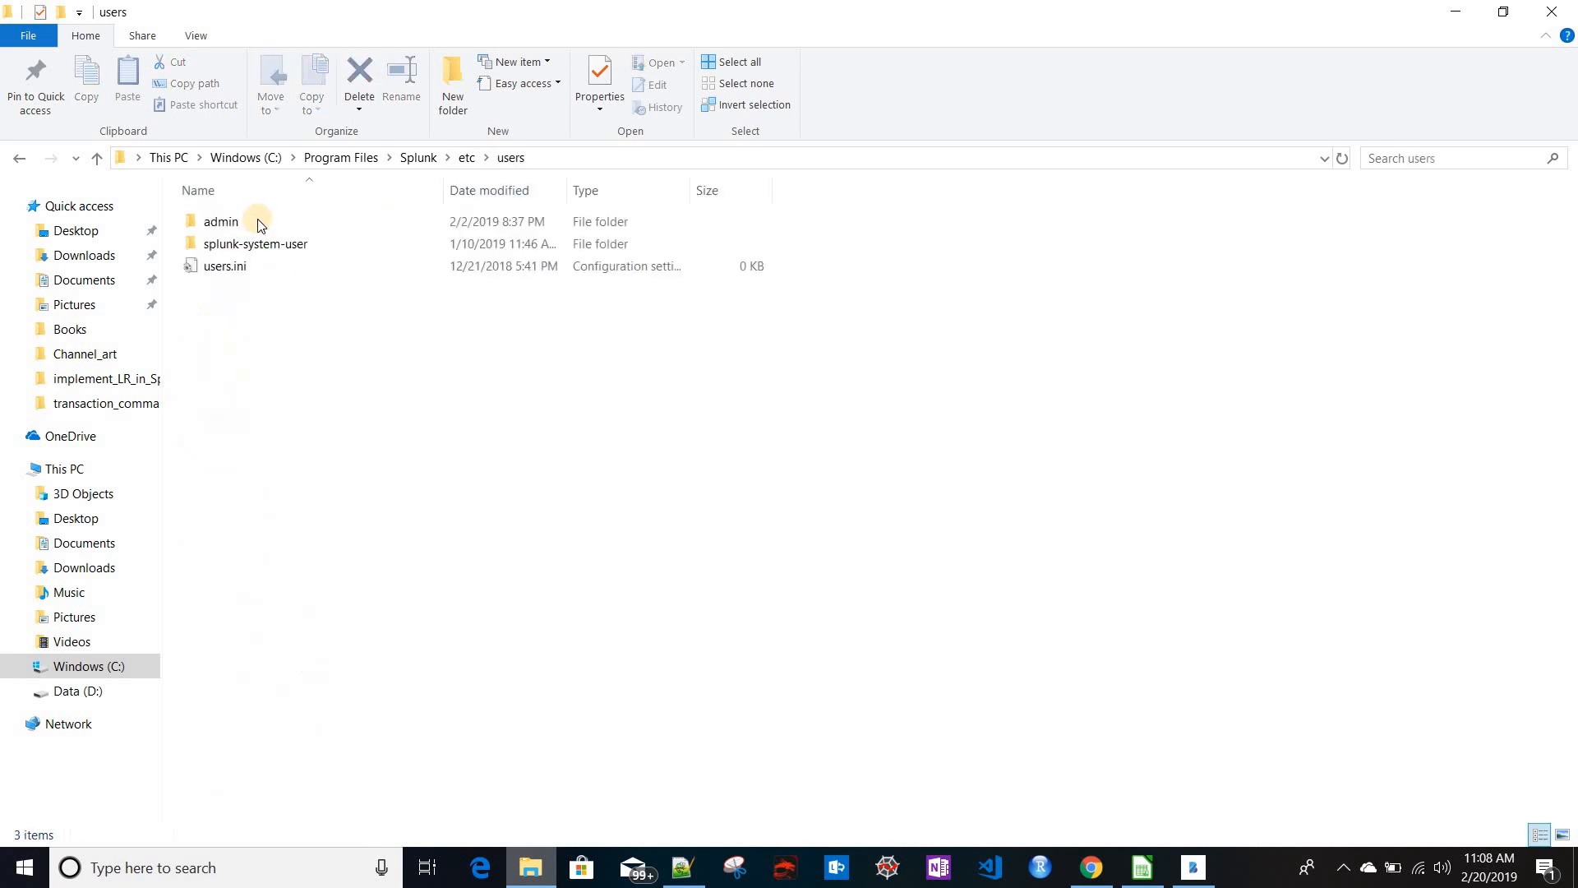
double_click(258, 222)
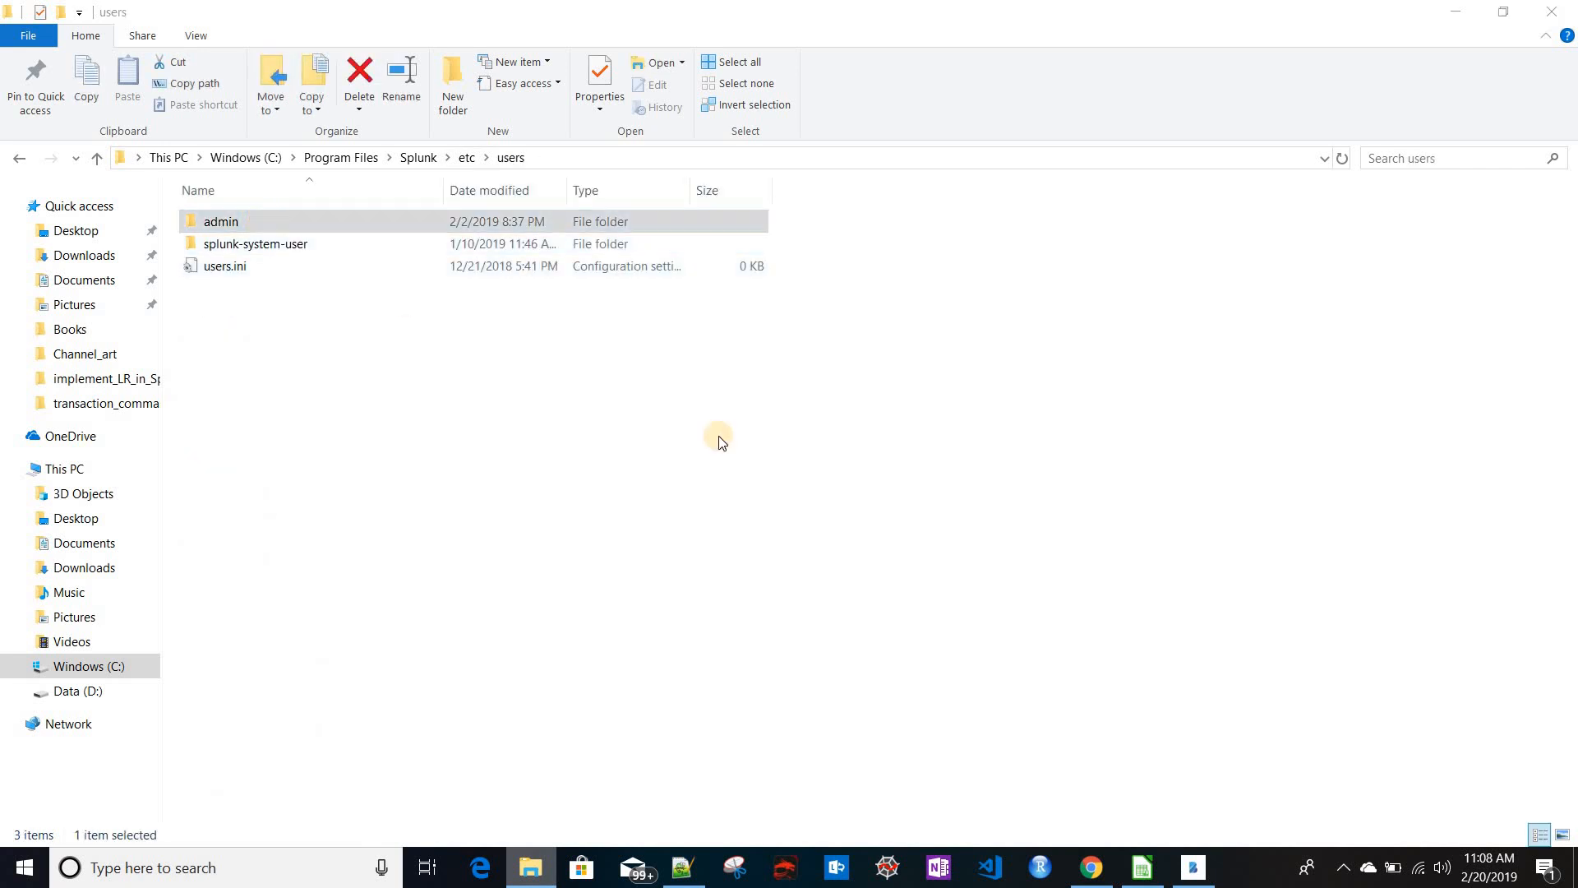
click(823, 464)
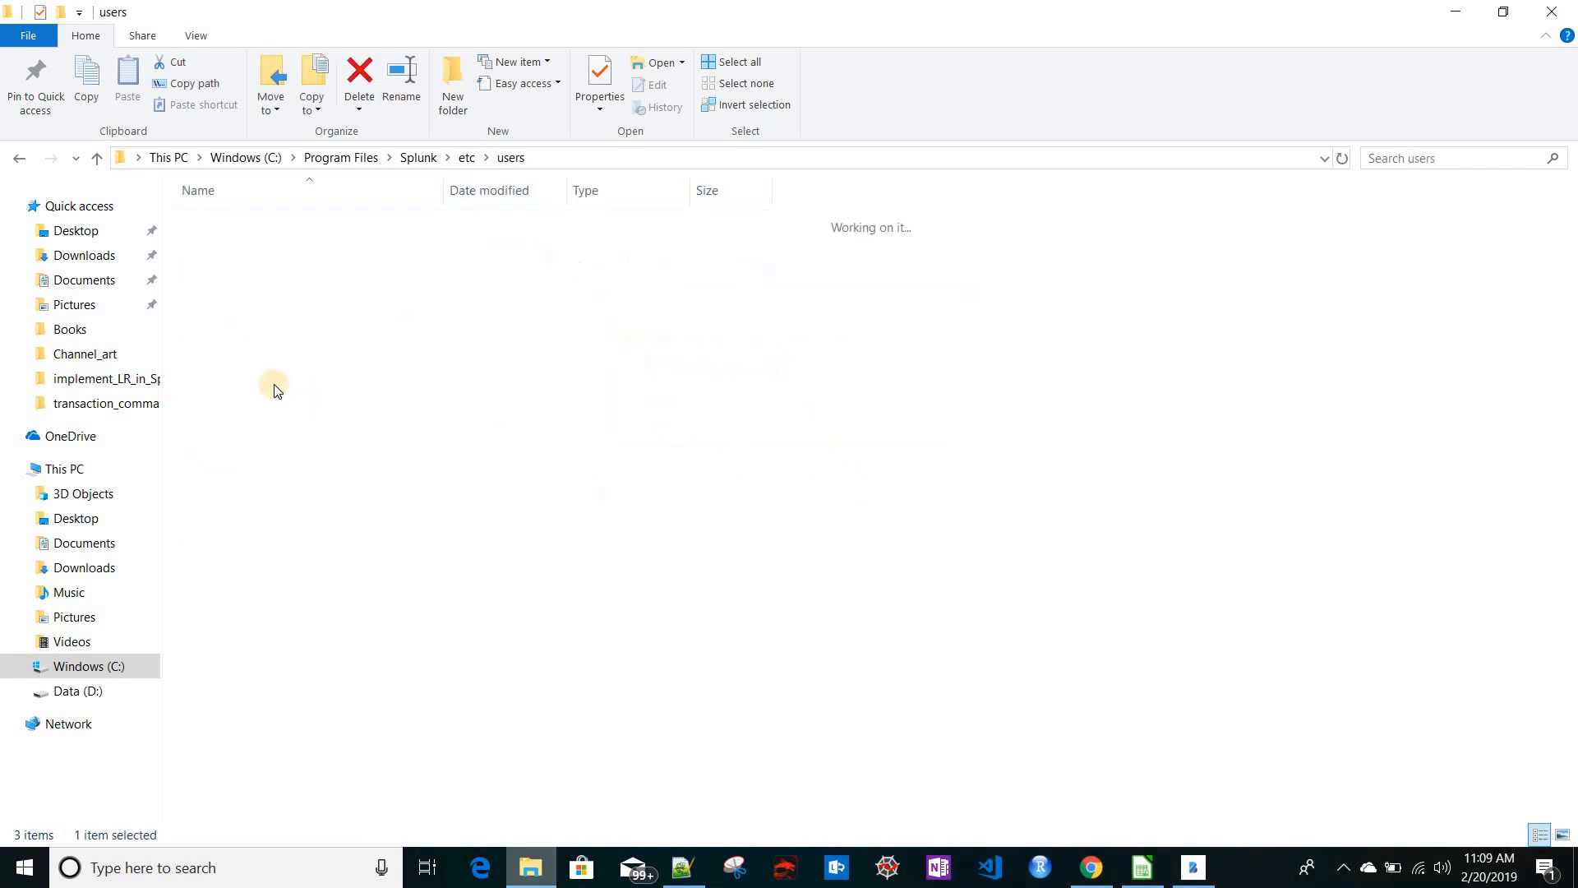
double_click(255, 353)
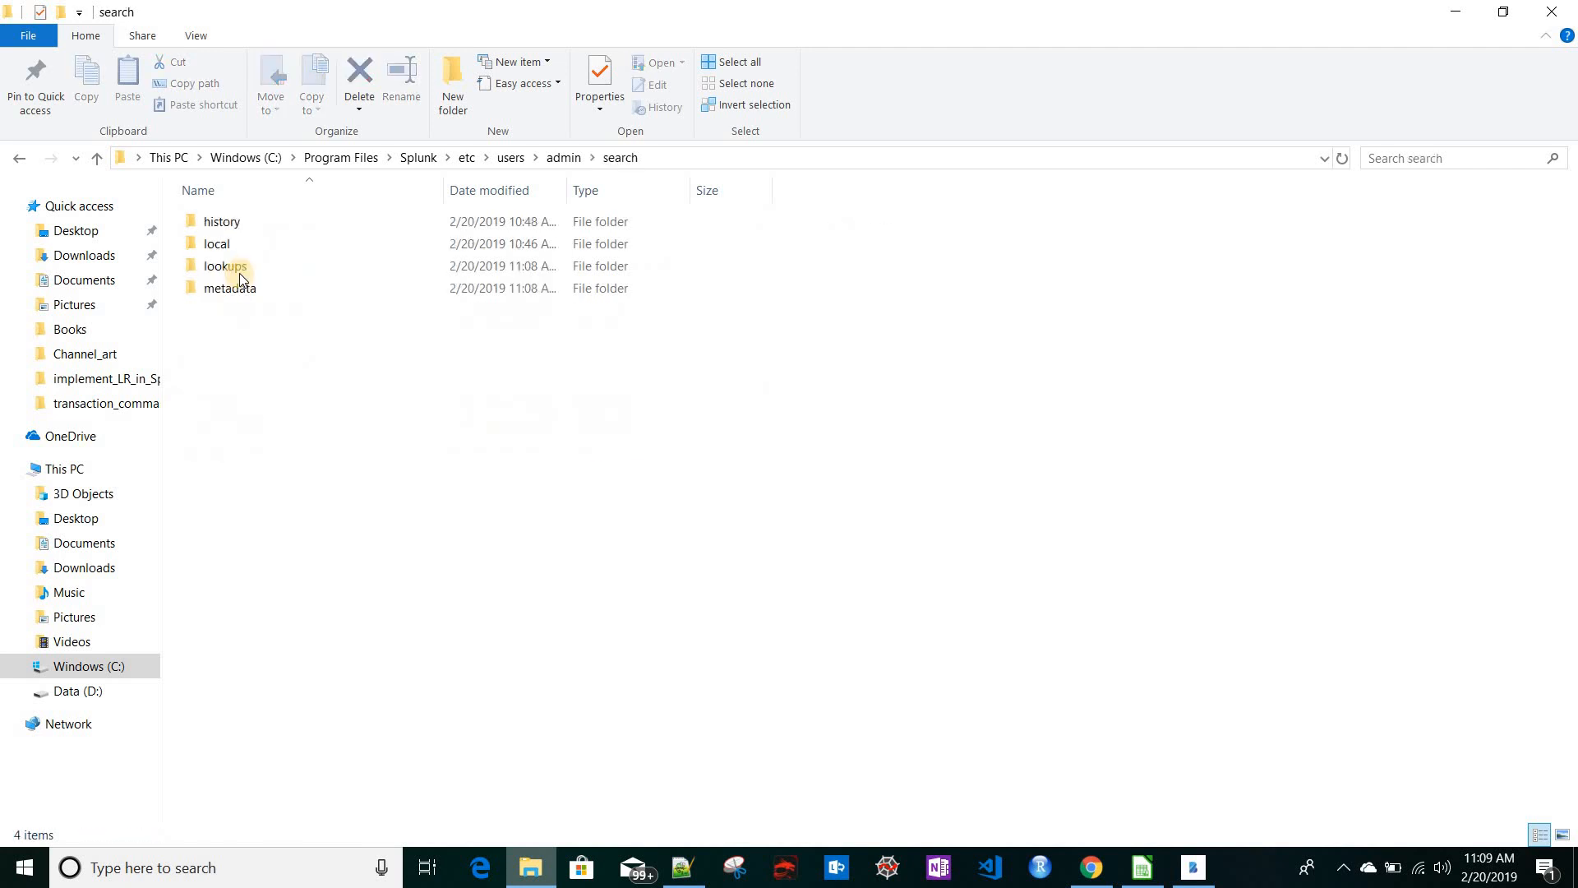
double_click(239, 272)
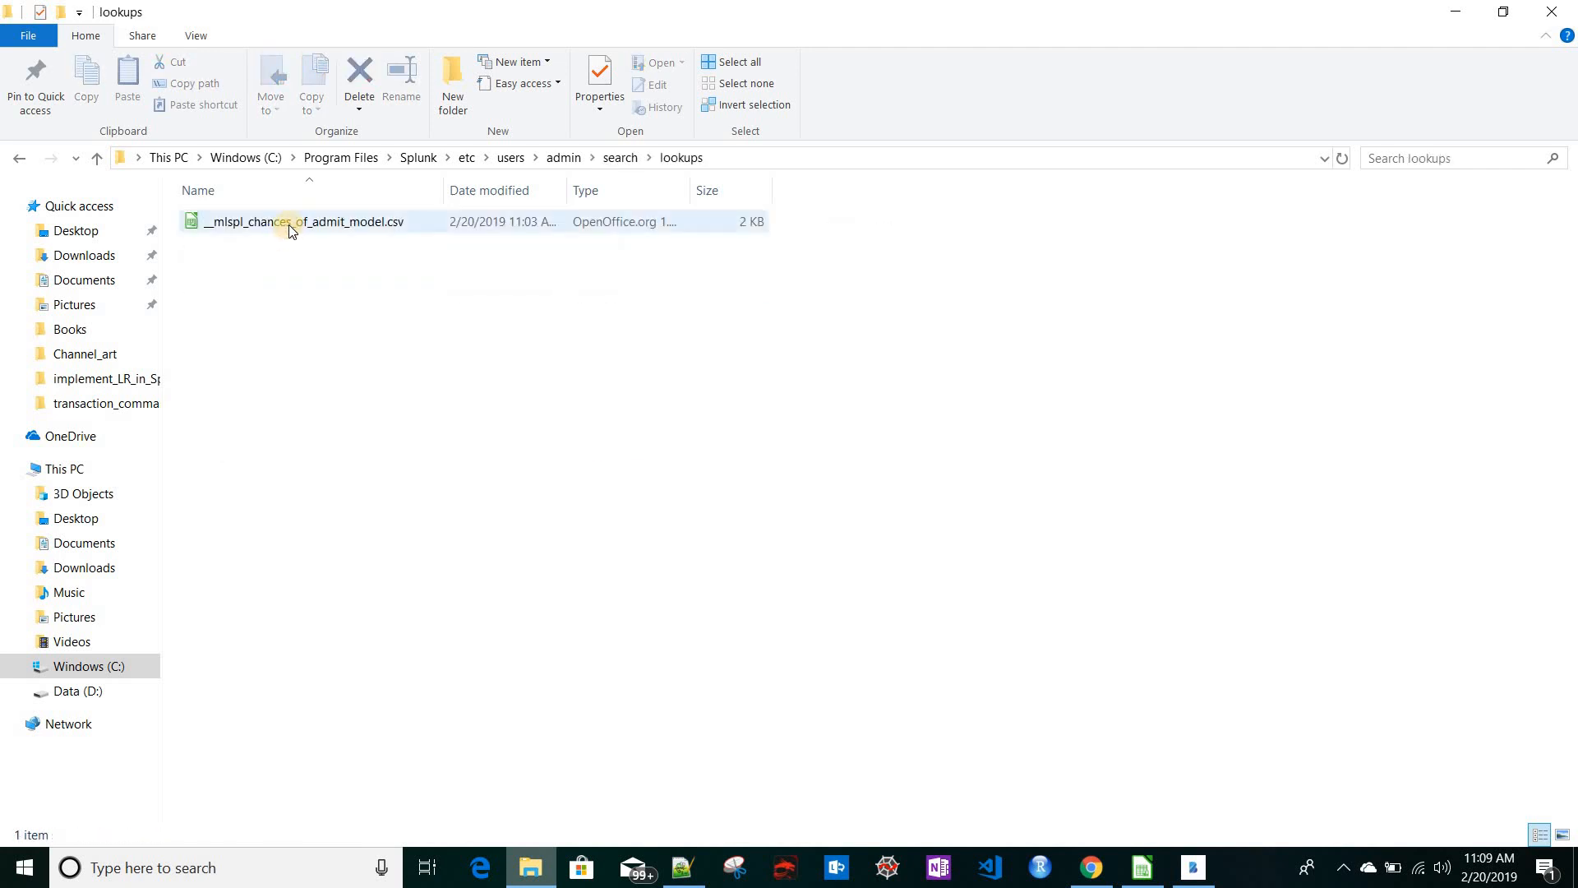
- Open __mlspl_chances_of_admit_model.csv in Notepad++, examine its feature variables and columns, and close the file
click(289, 224)
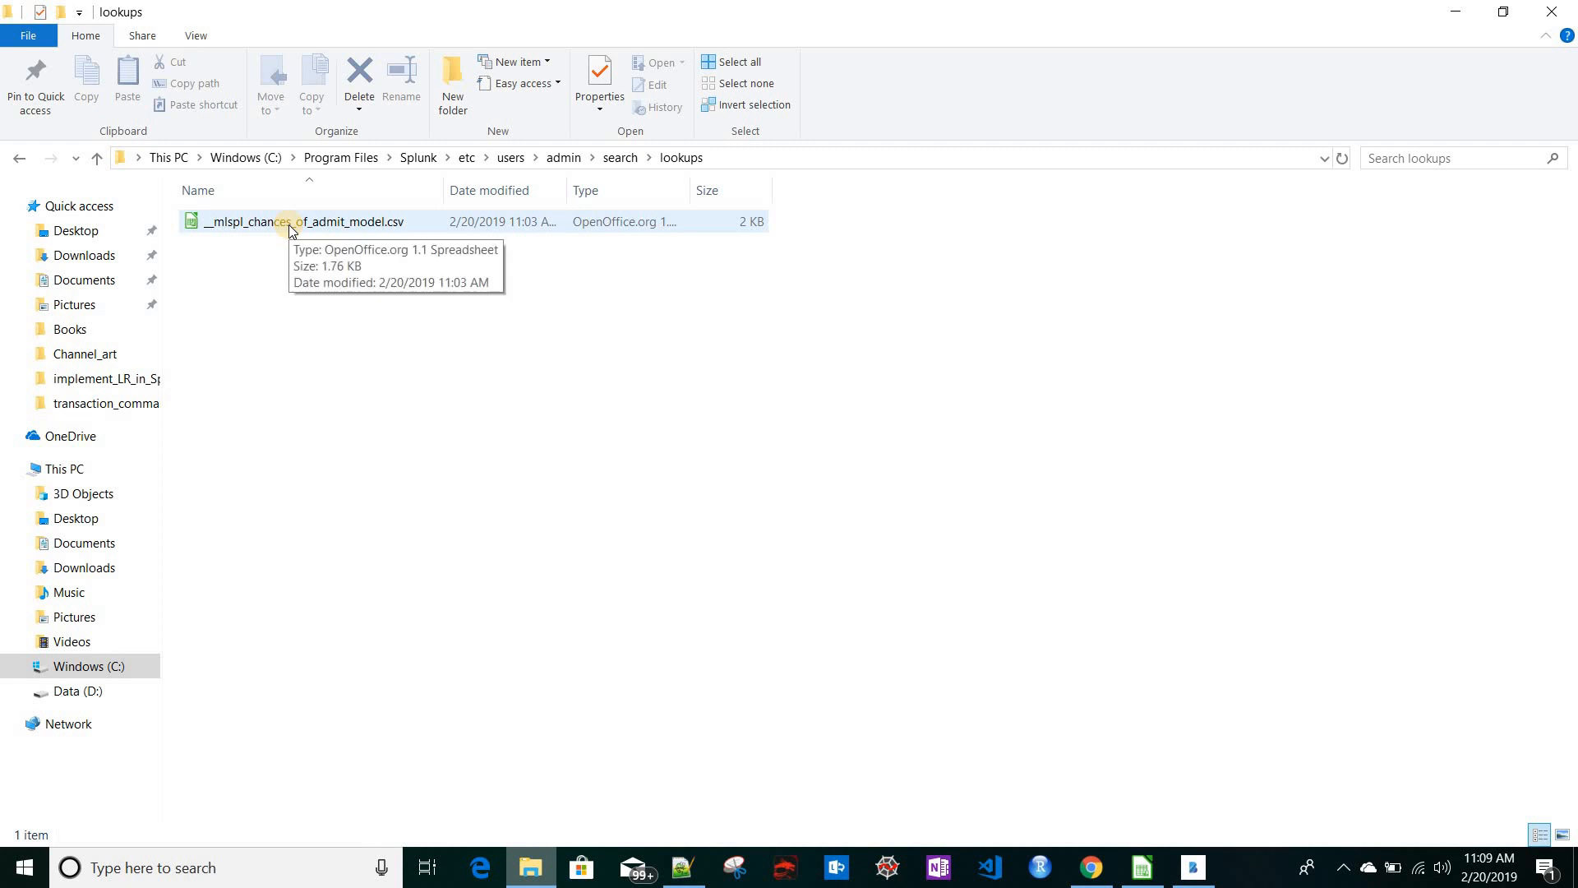
right_click(289, 223)
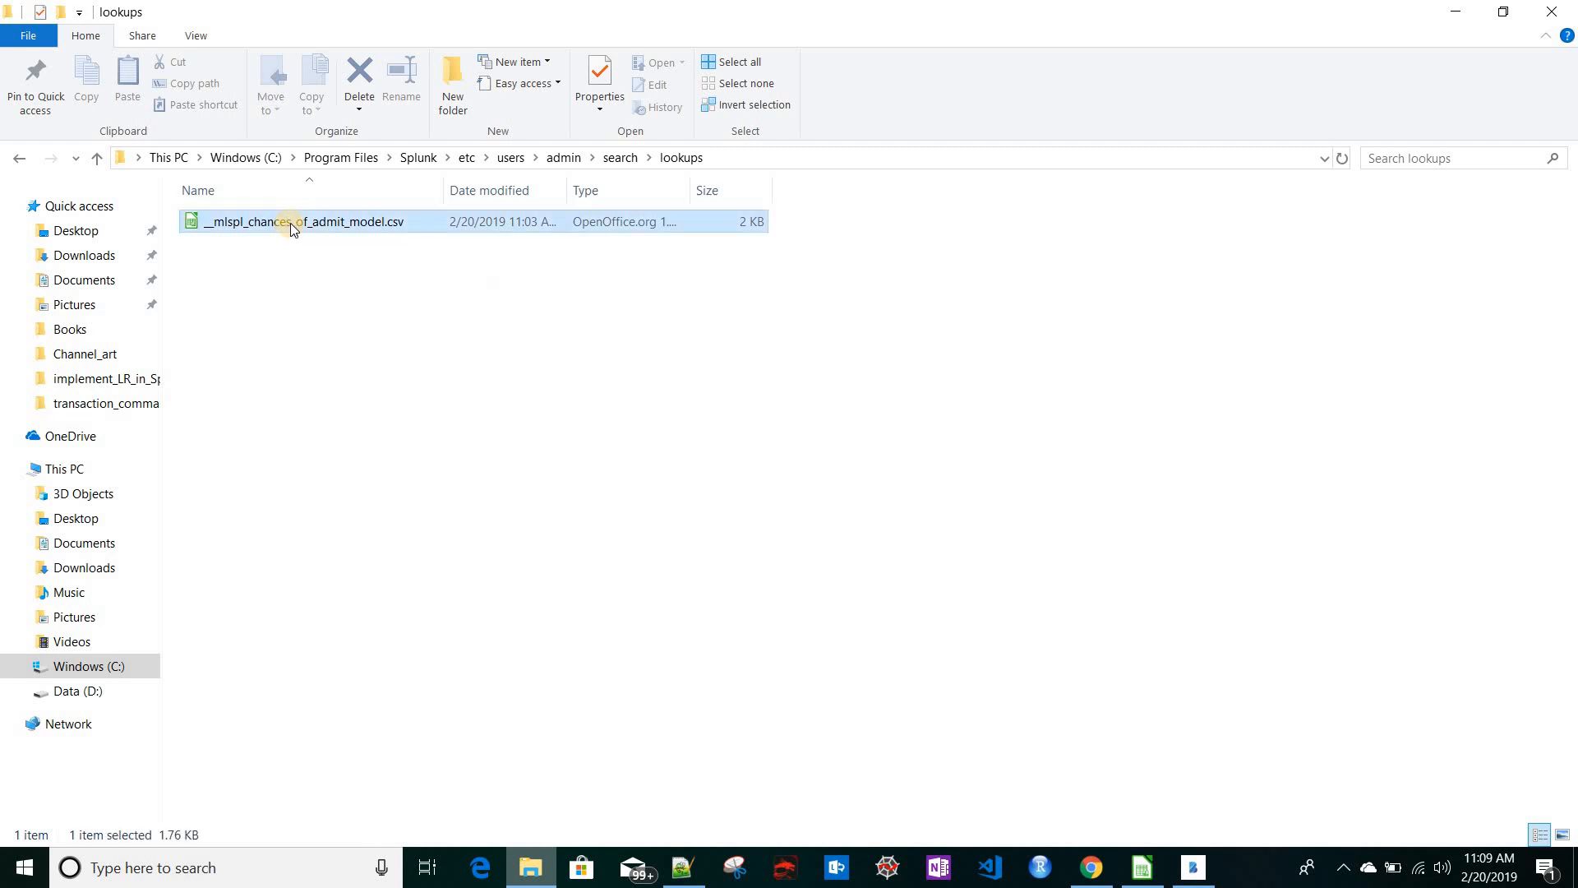
click(387, 383)
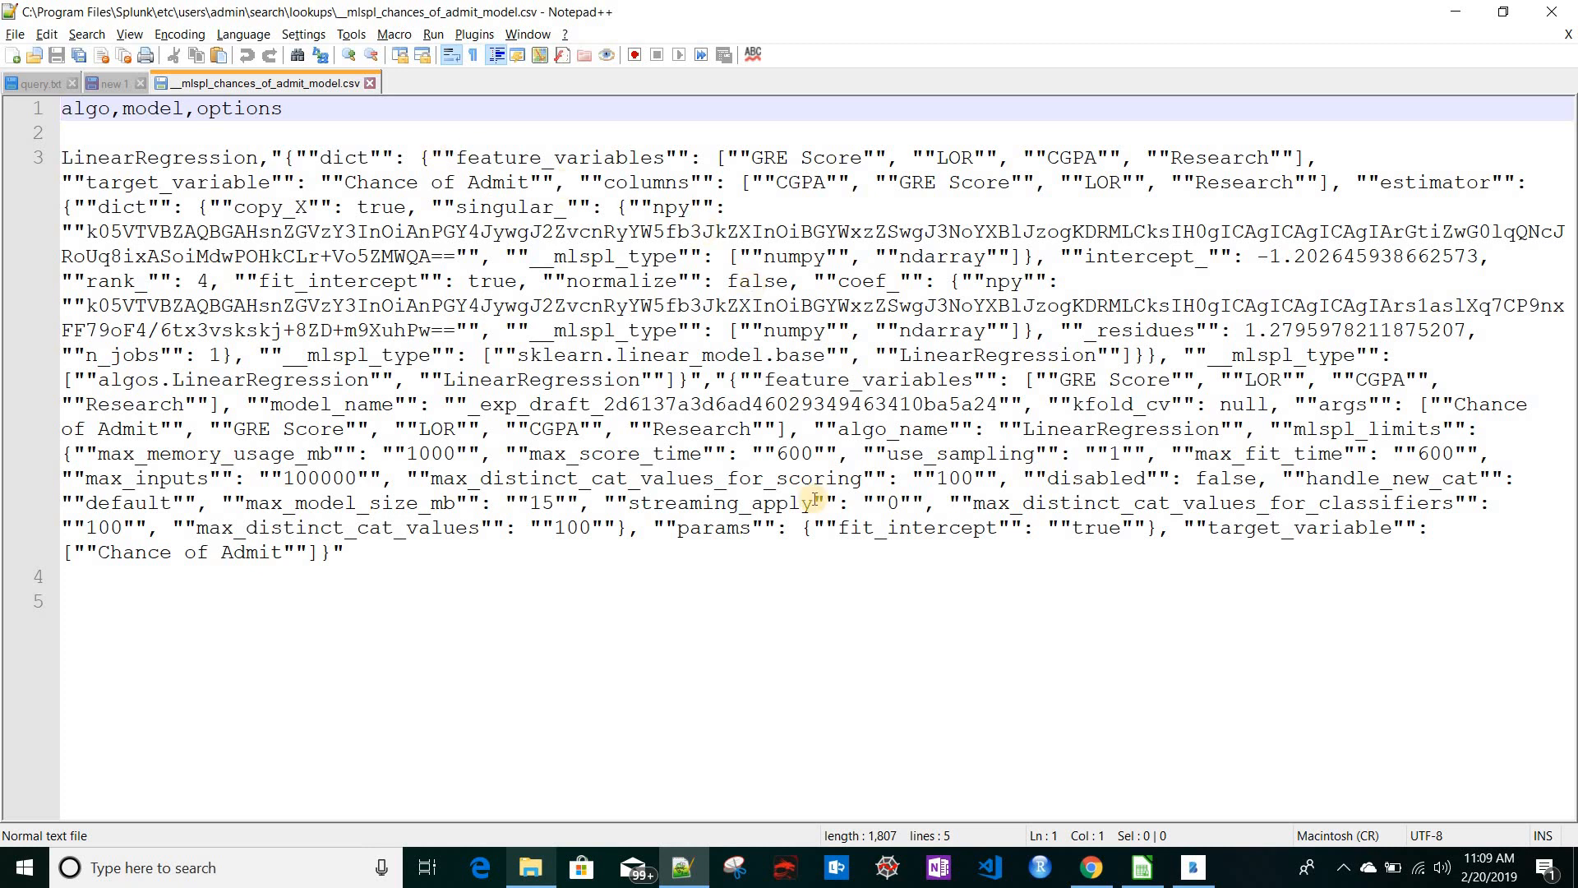
double_click(576, 165)
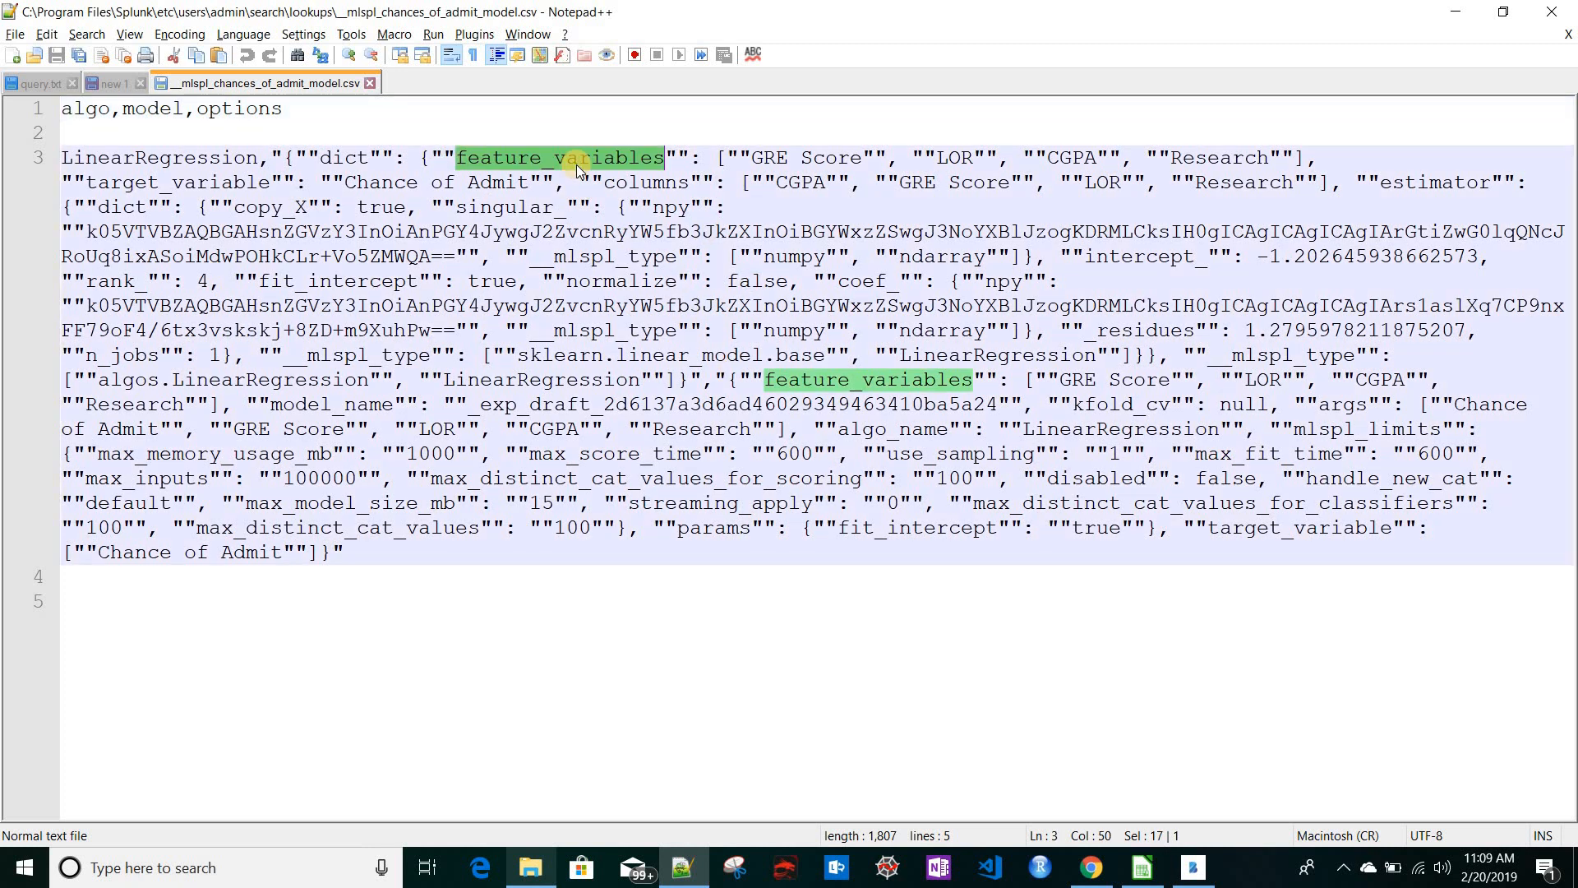
double_click(645, 185)
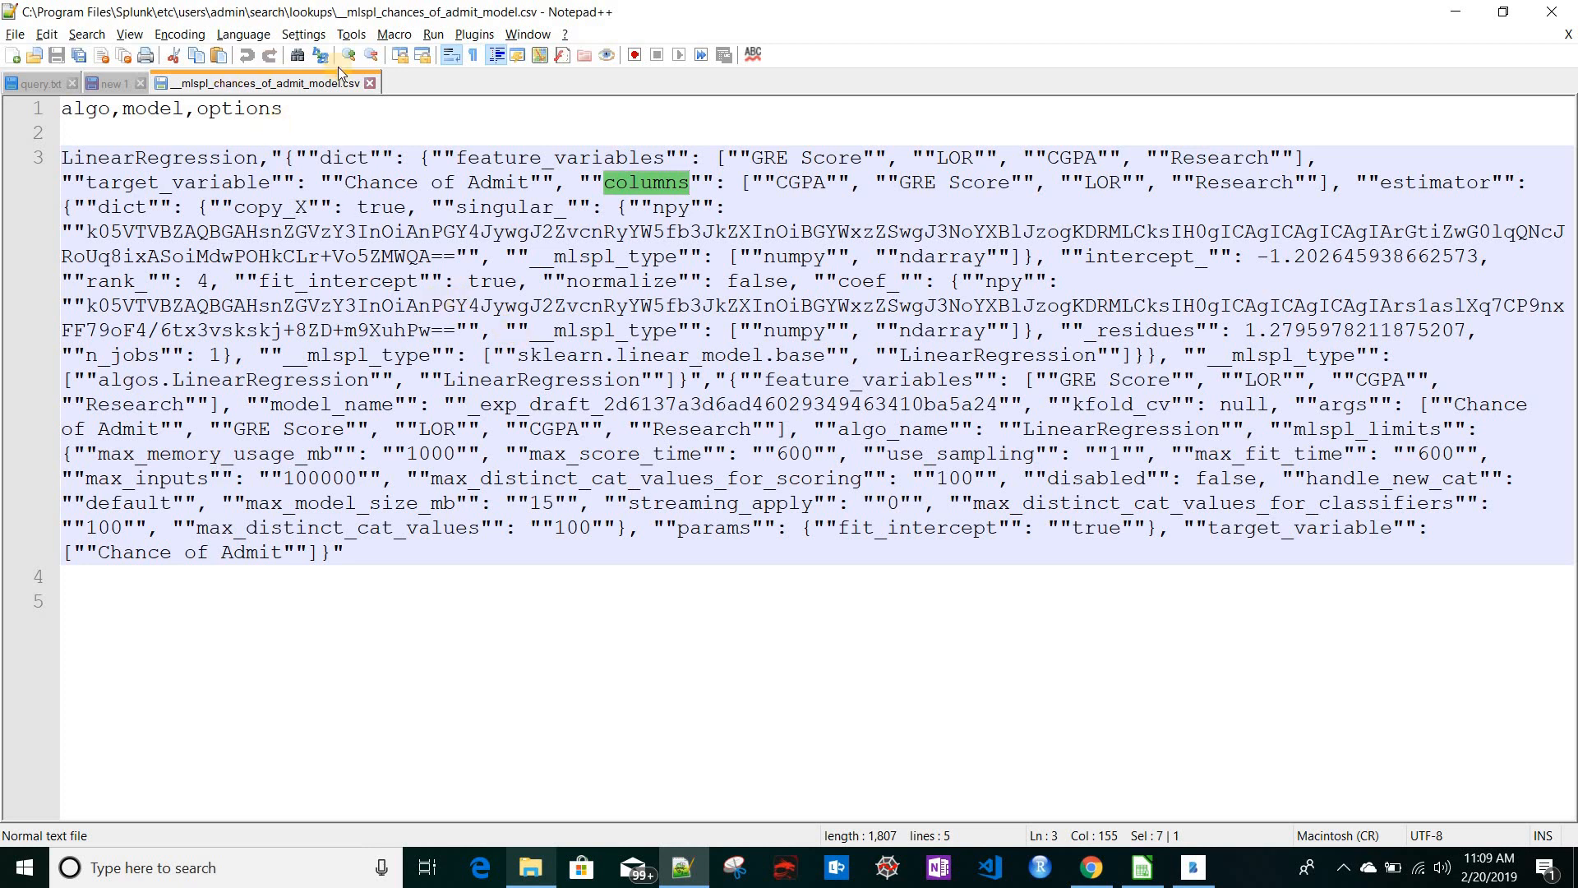
click(369, 83)
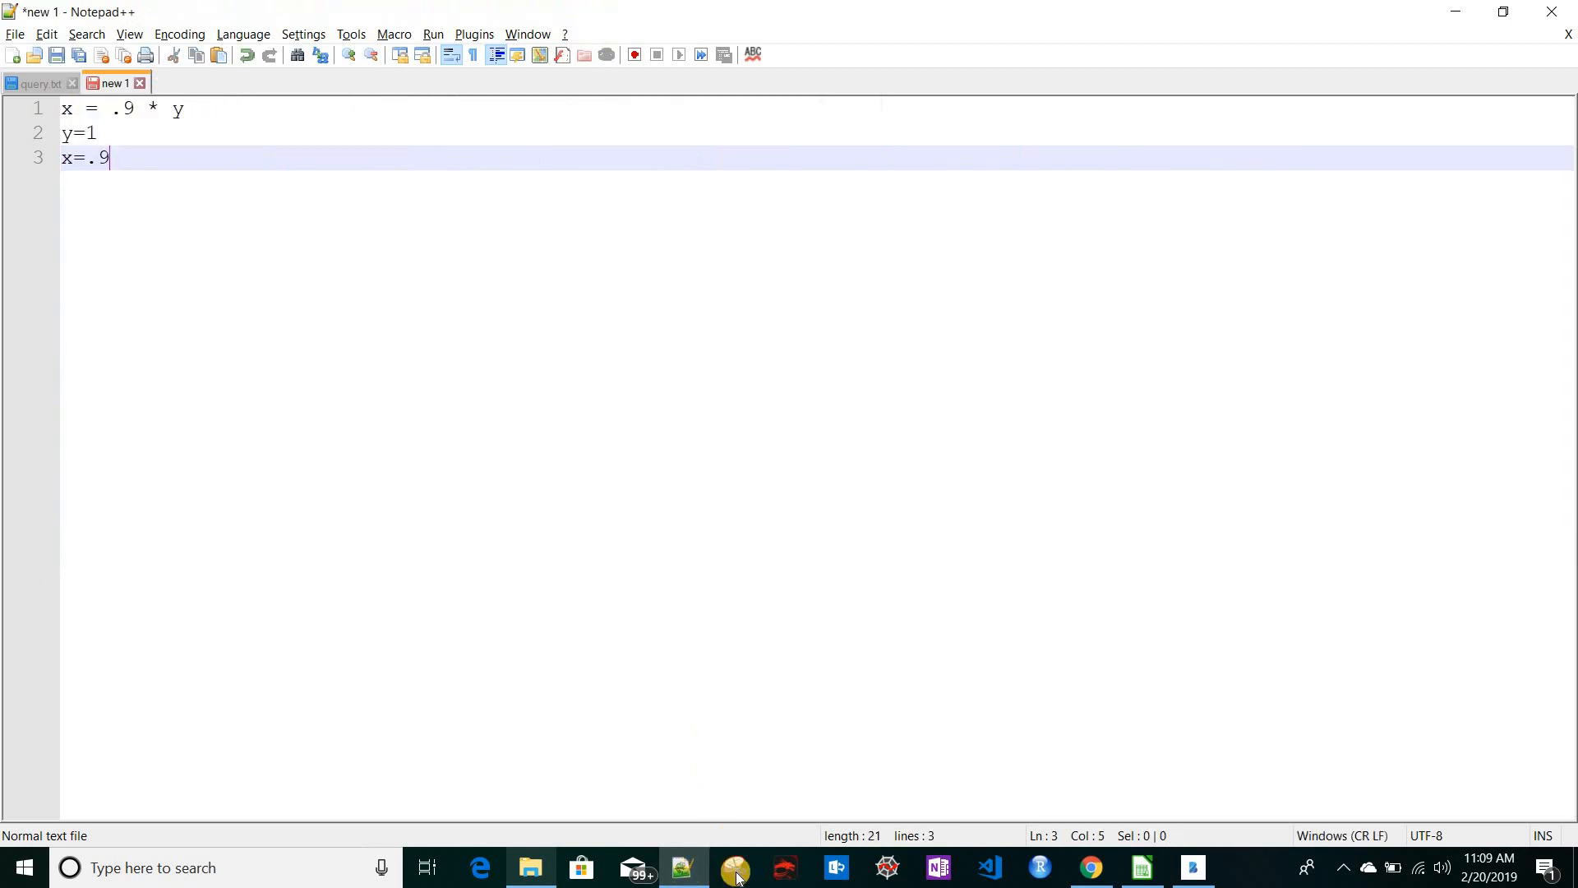
- Switch to the Search & Reporting search in the browser, append "| tail 200" to the admissions table query, and run it
click(1109, 871)
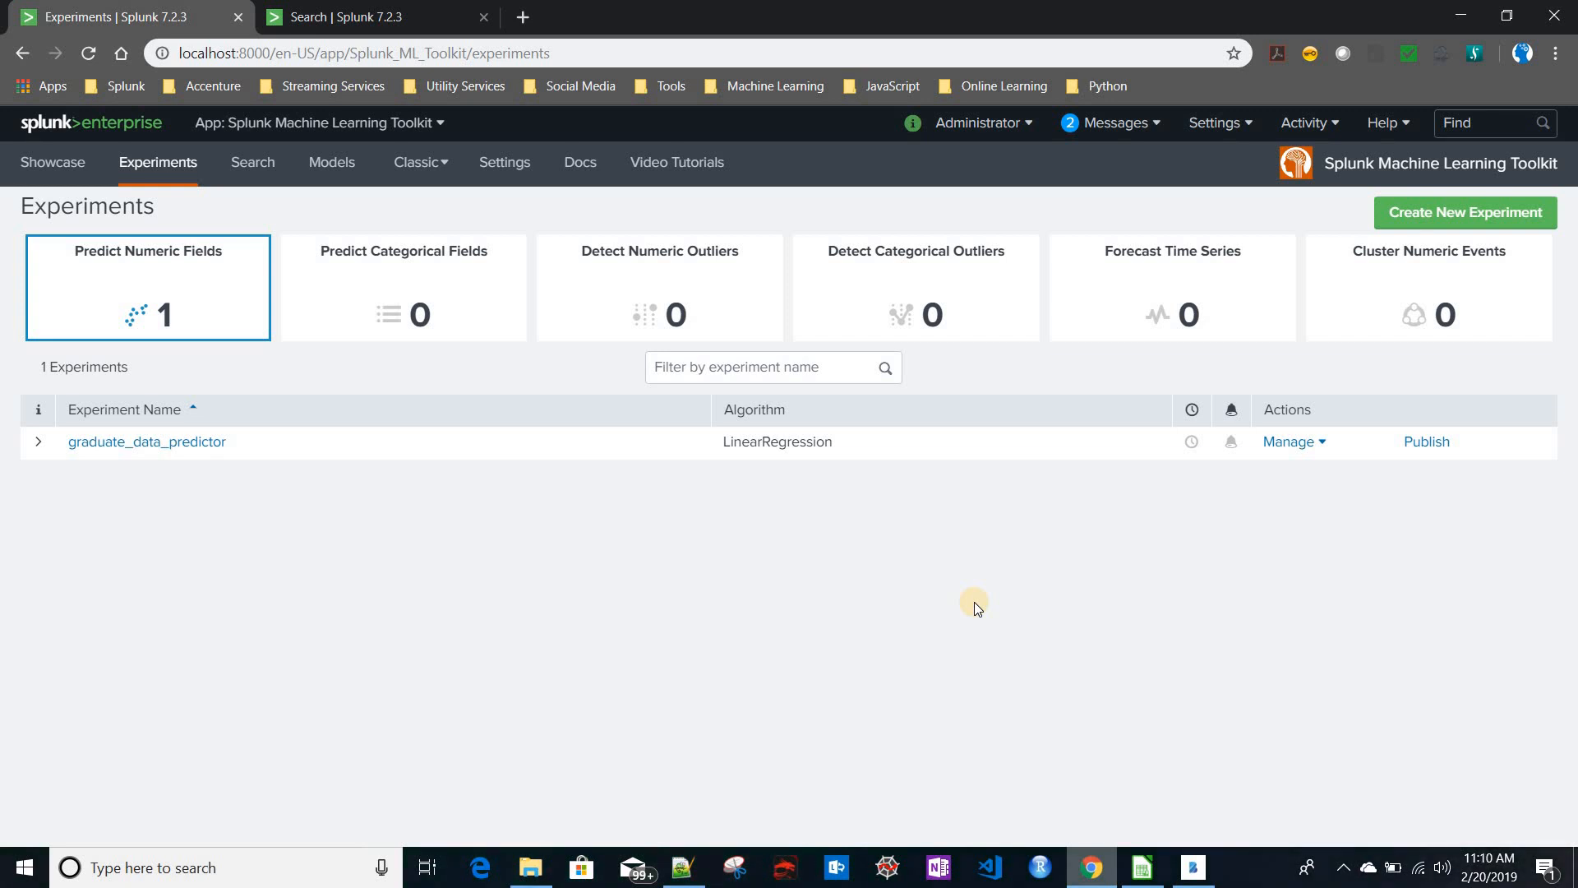
click(337, 26)
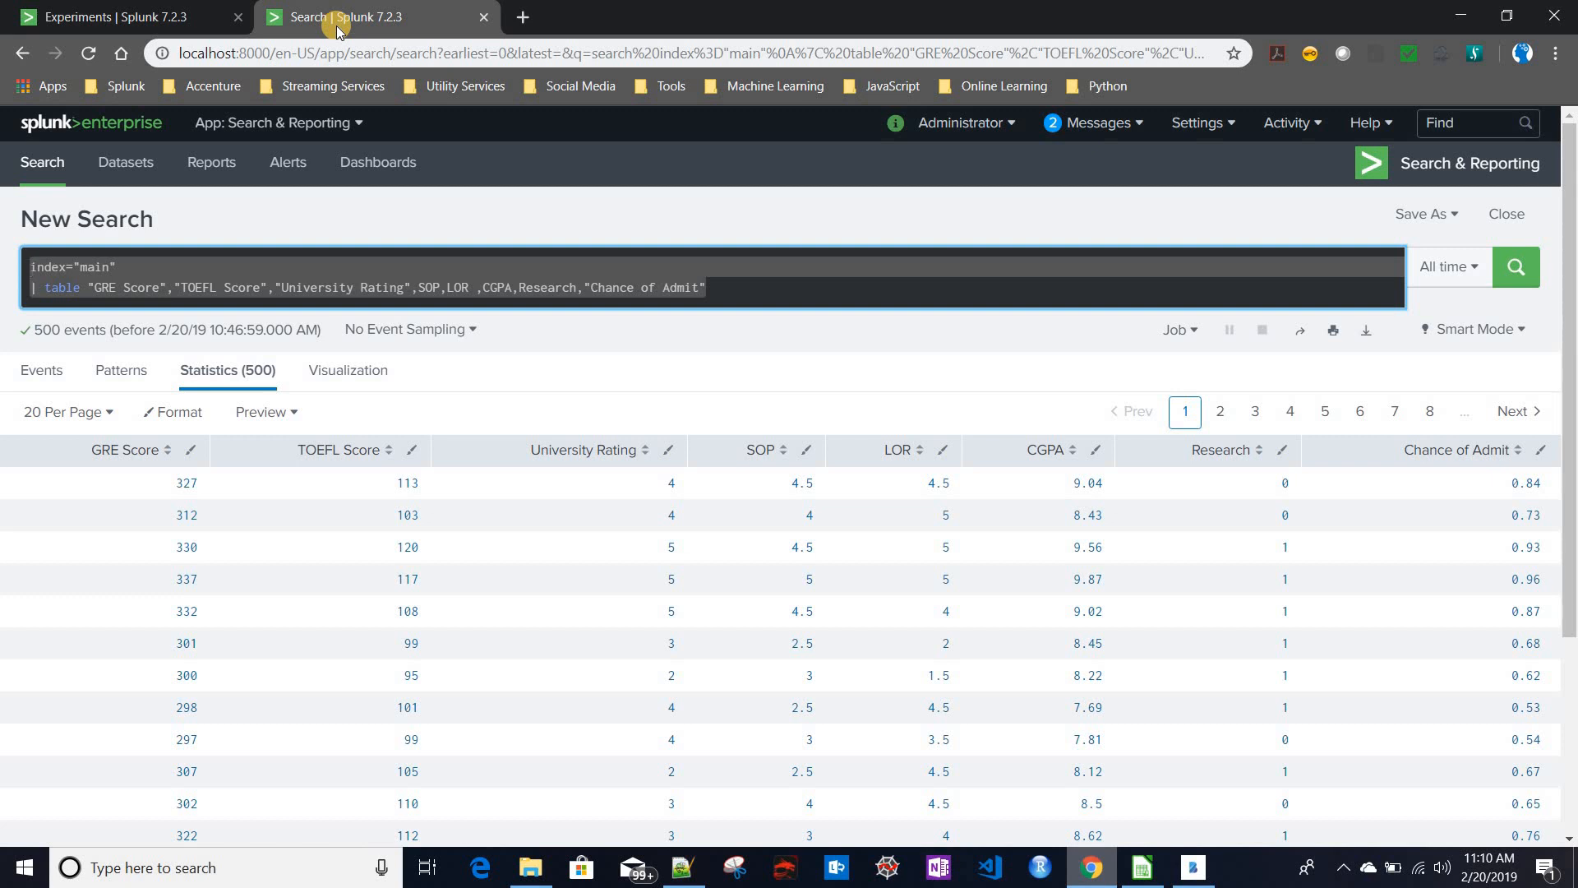
click(731, 287)
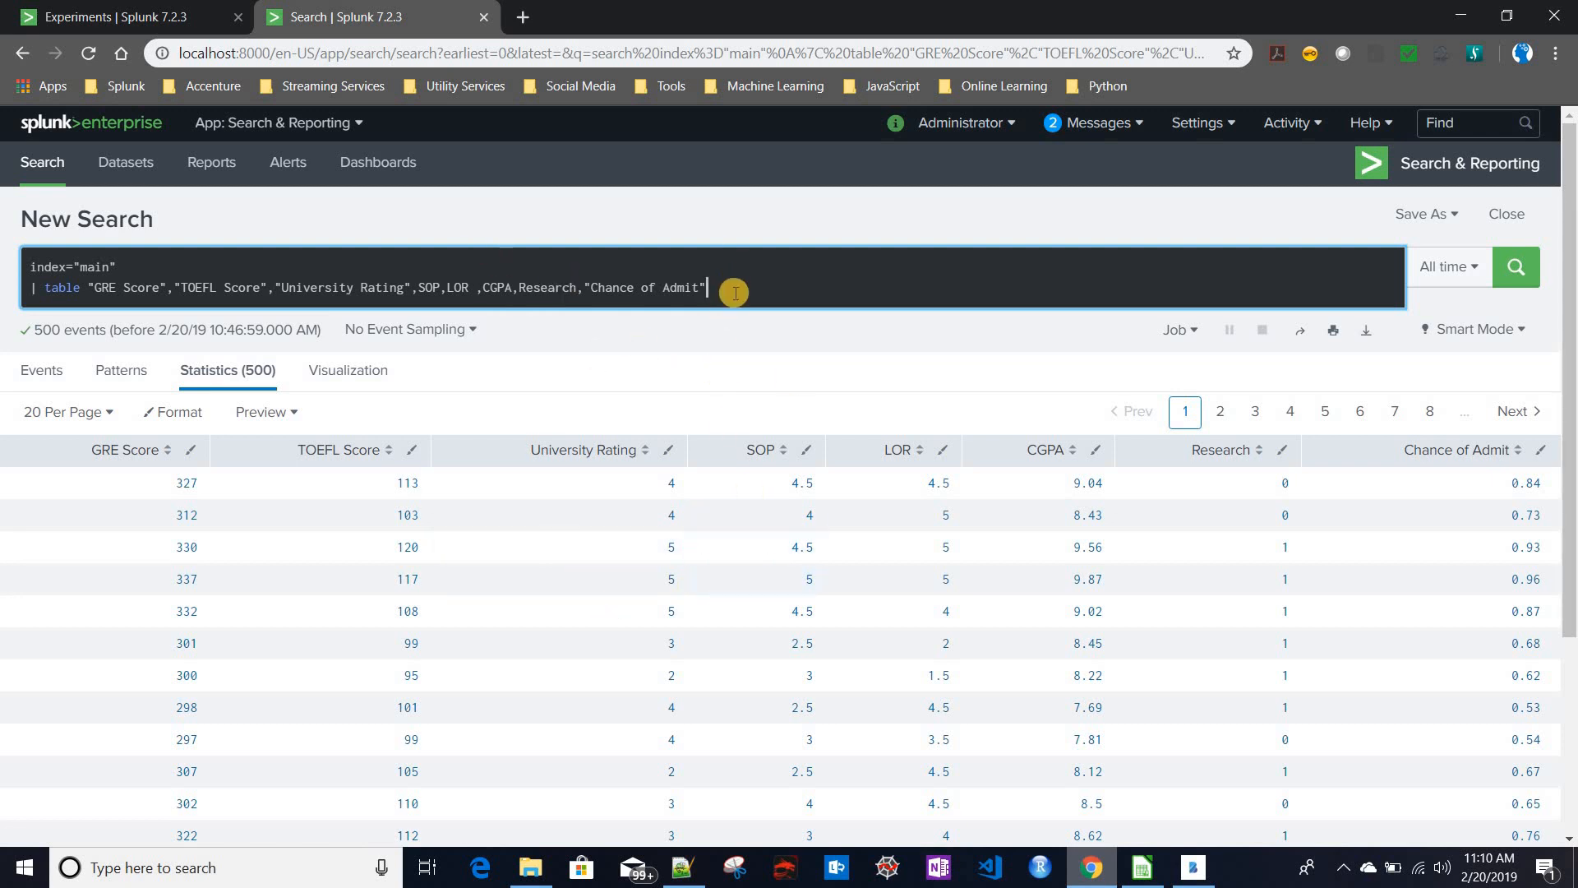
key(shift+Return)
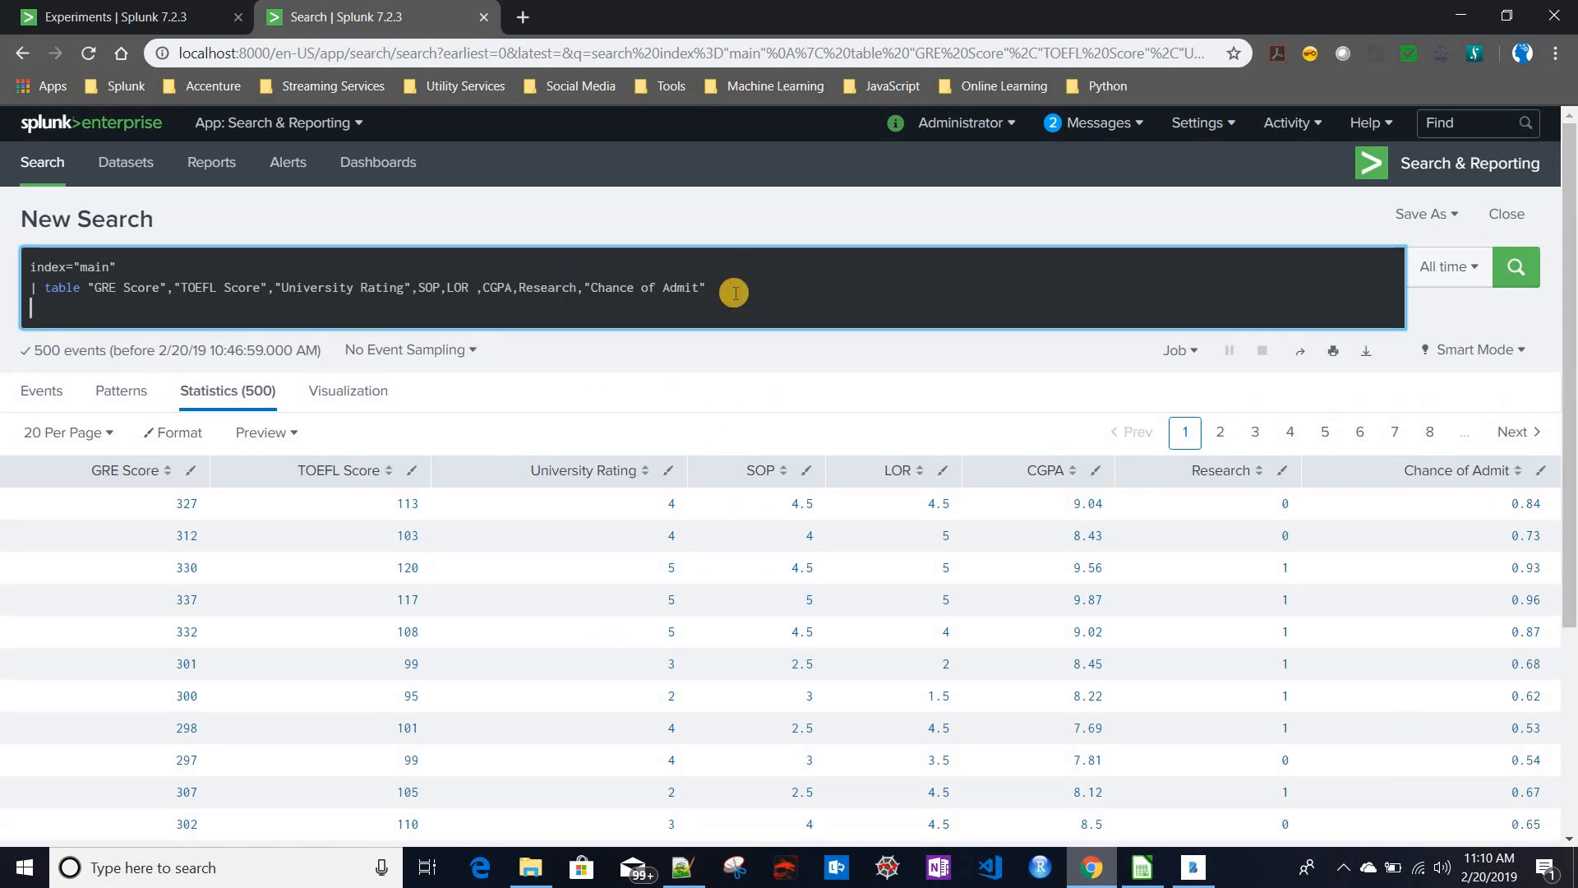
text(| ta)
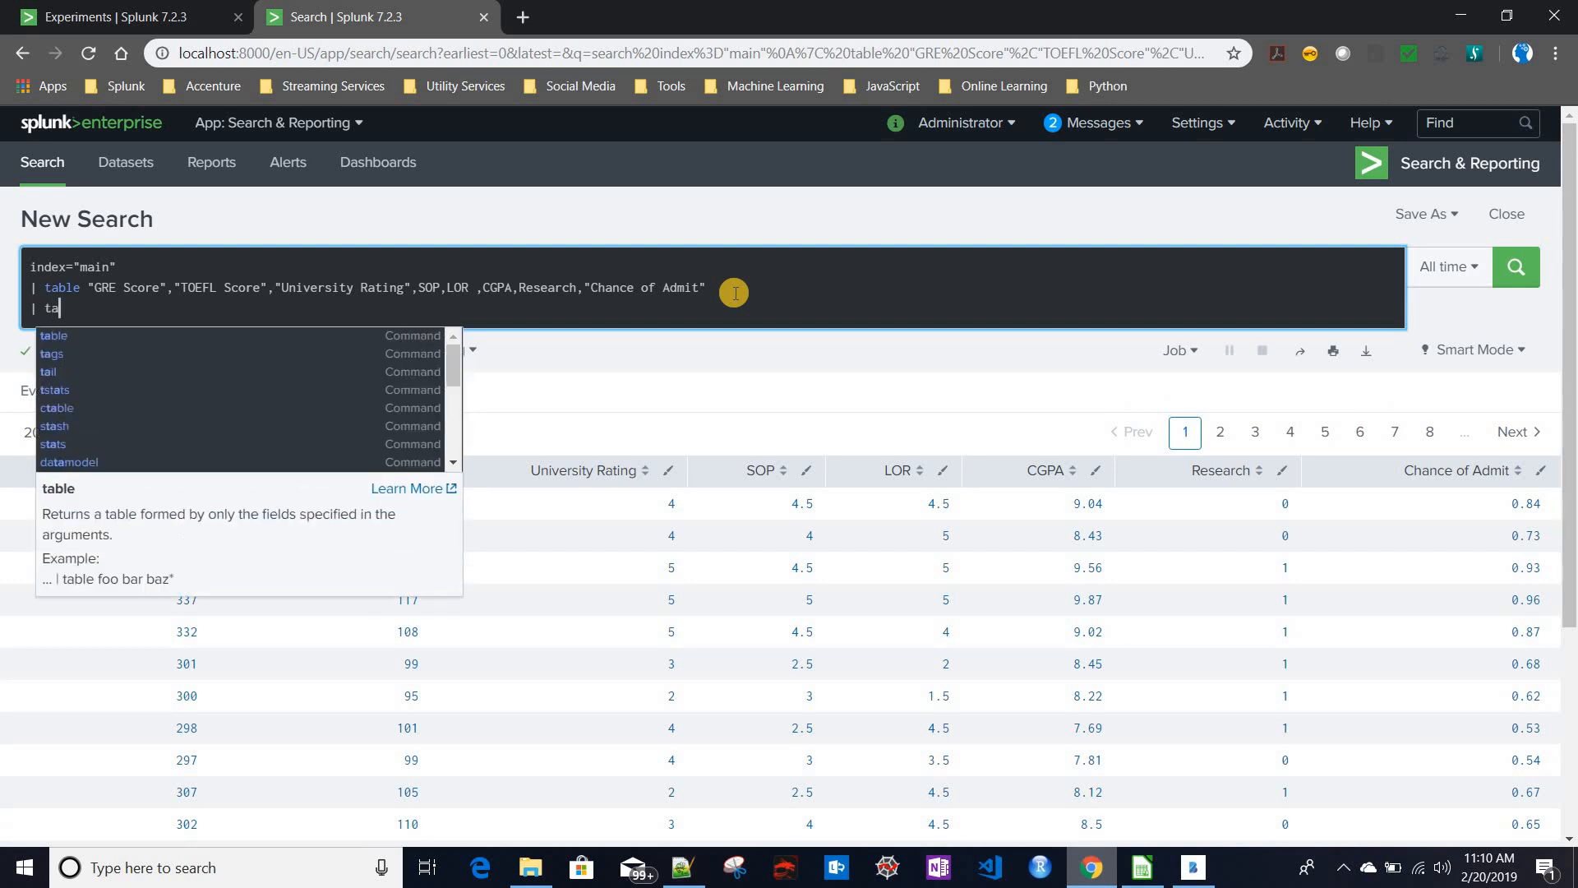
text(il 1)
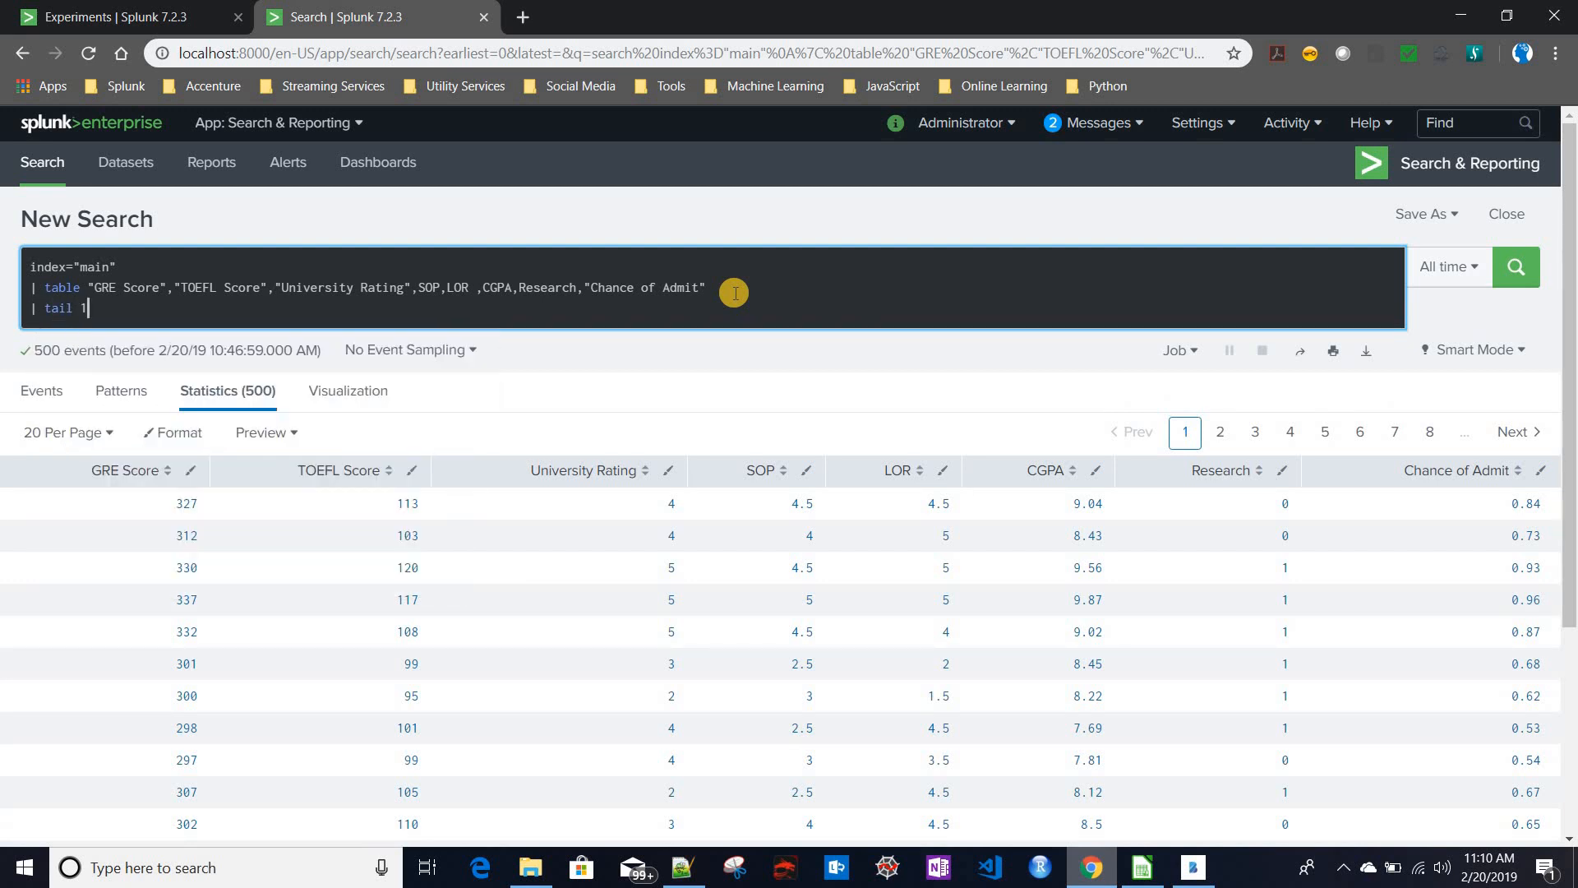
key(BackSpace)
text(200)
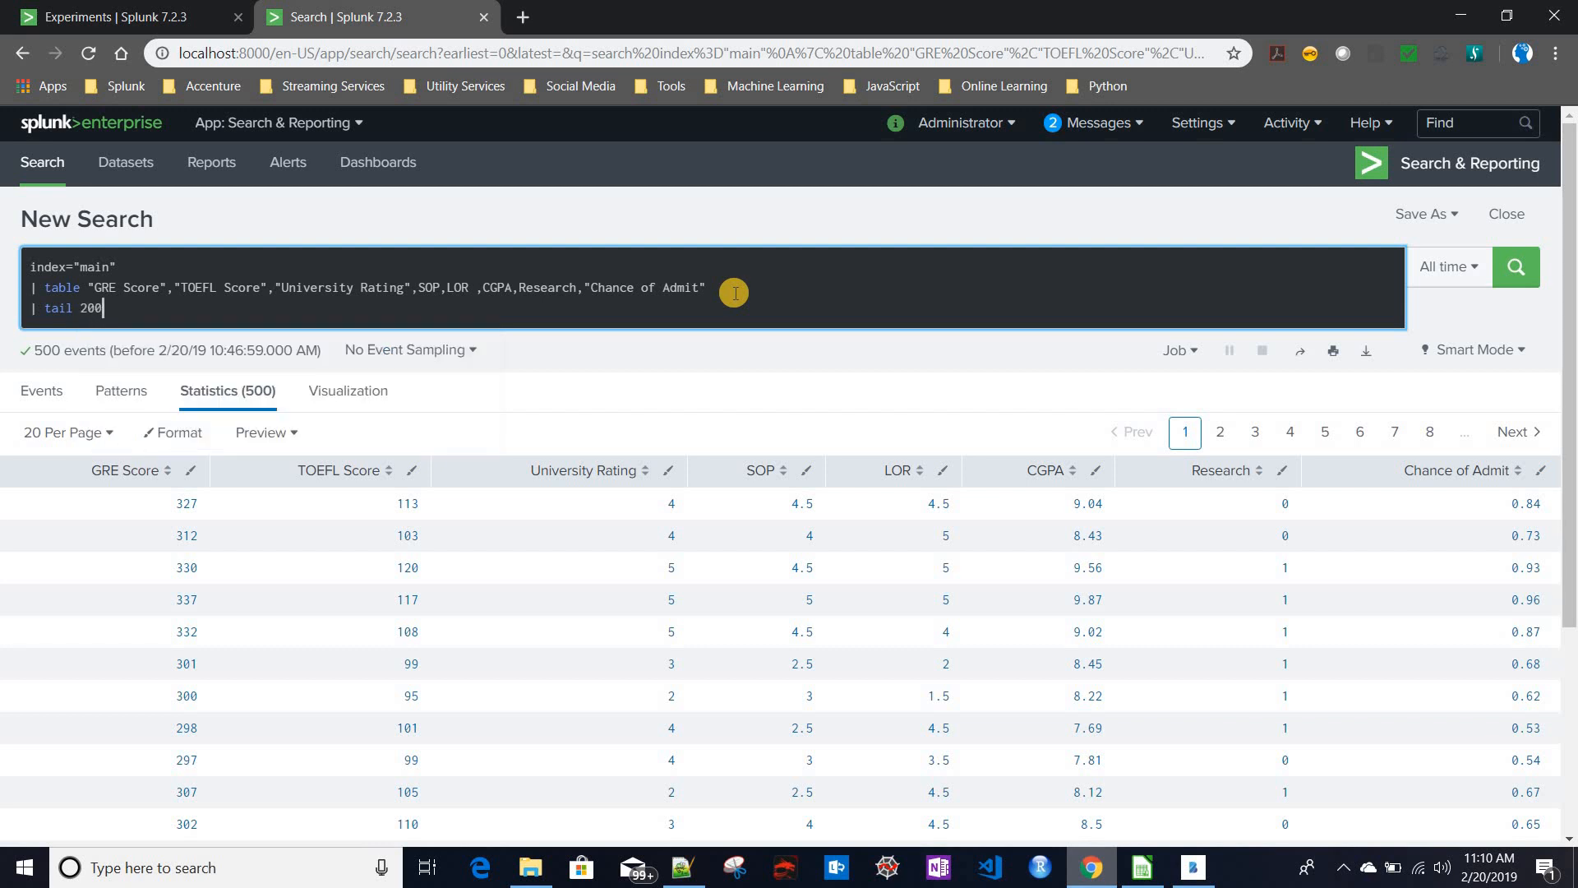
key(Return)
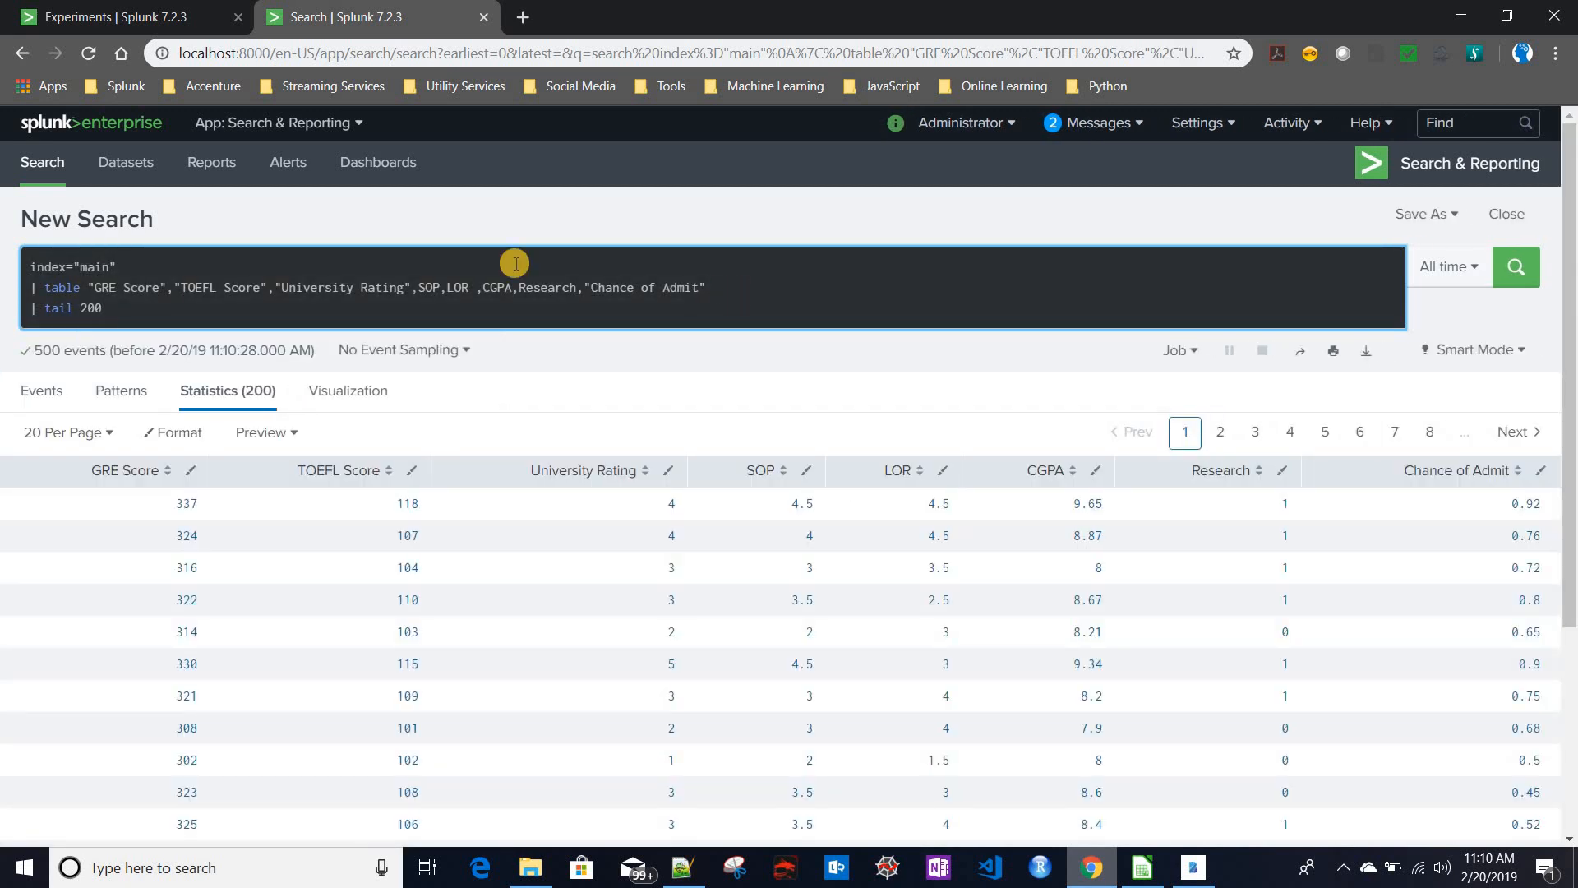
- Add a new line with the "| apply" command after "| tail 200" in the admissions search query
key(shift+Return)
text(| app)
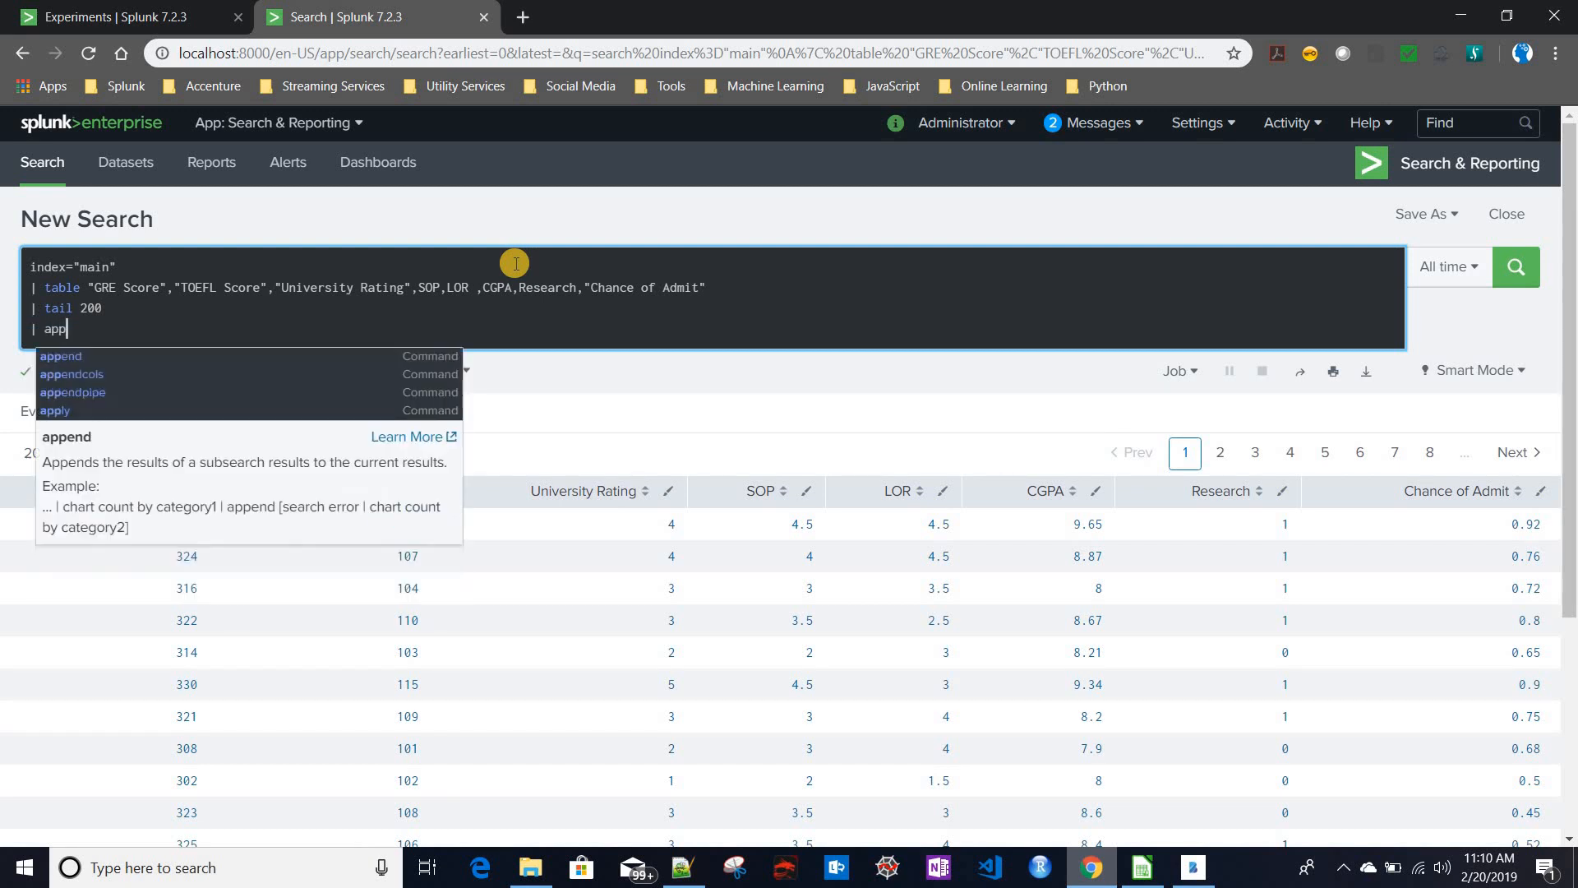
text(ly)
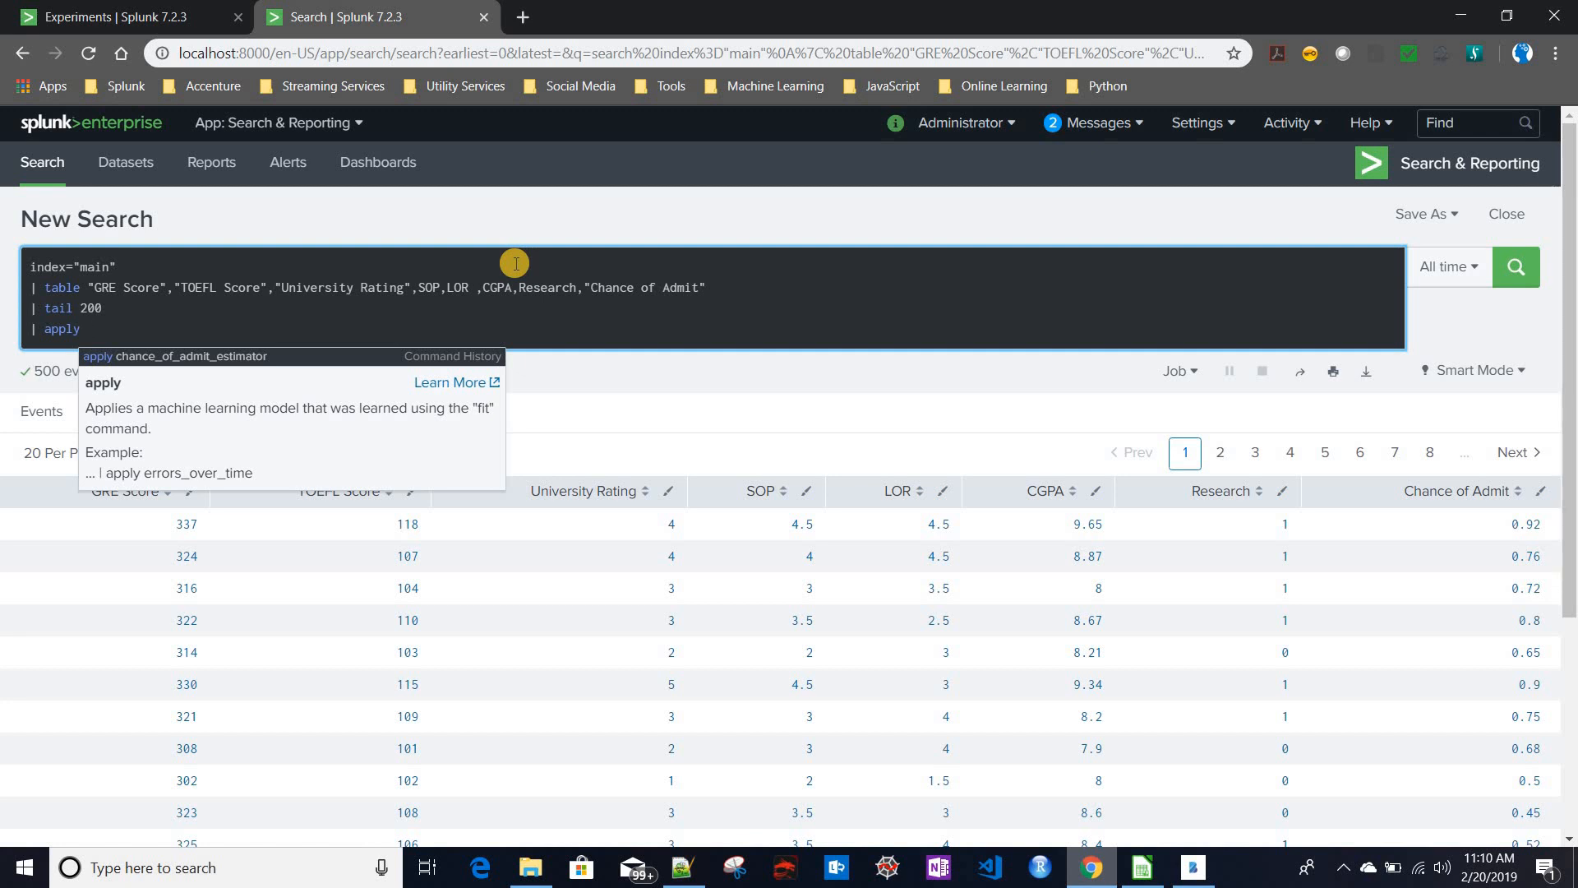
drag(760, 653, 820, 780)
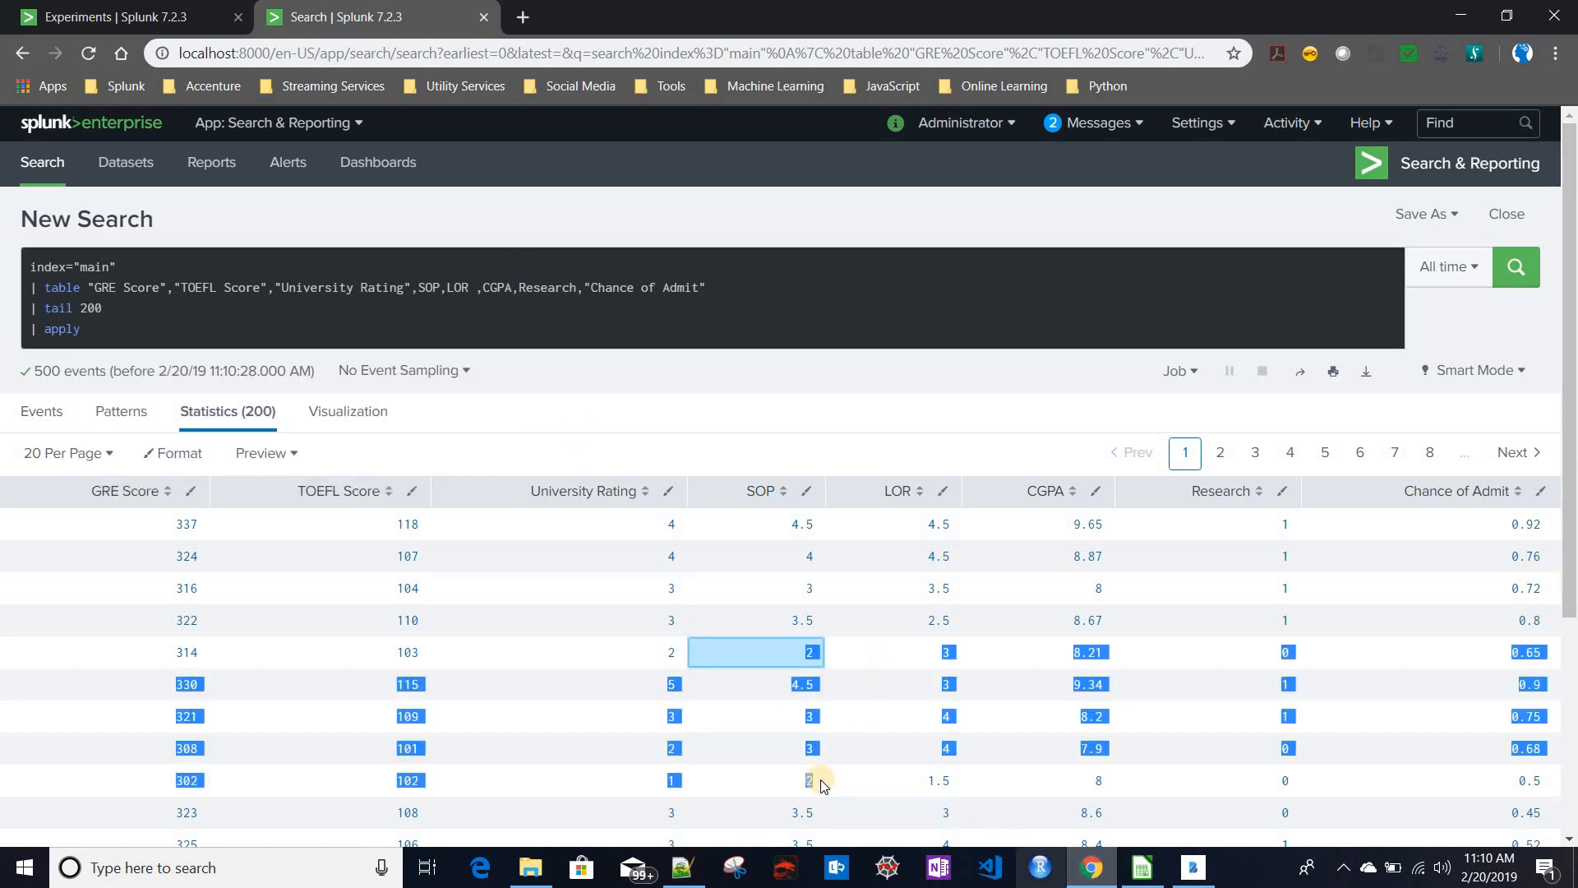
click(604, 329)
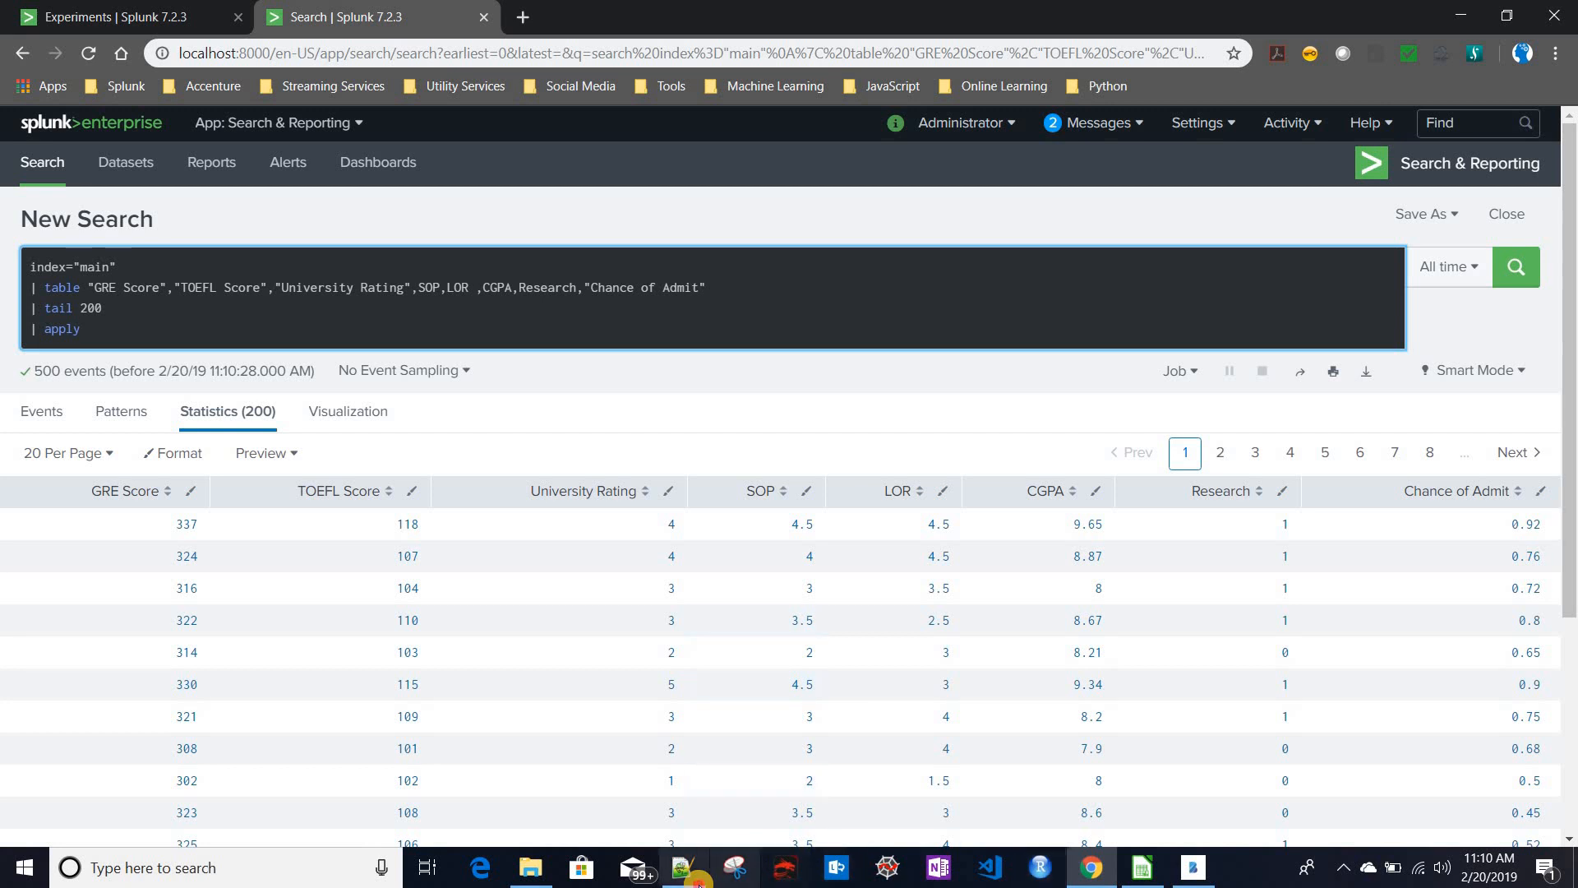
- Switch to Notepad++, check the apply command syntax in query.txt, and return to the browser
click(697, 881)
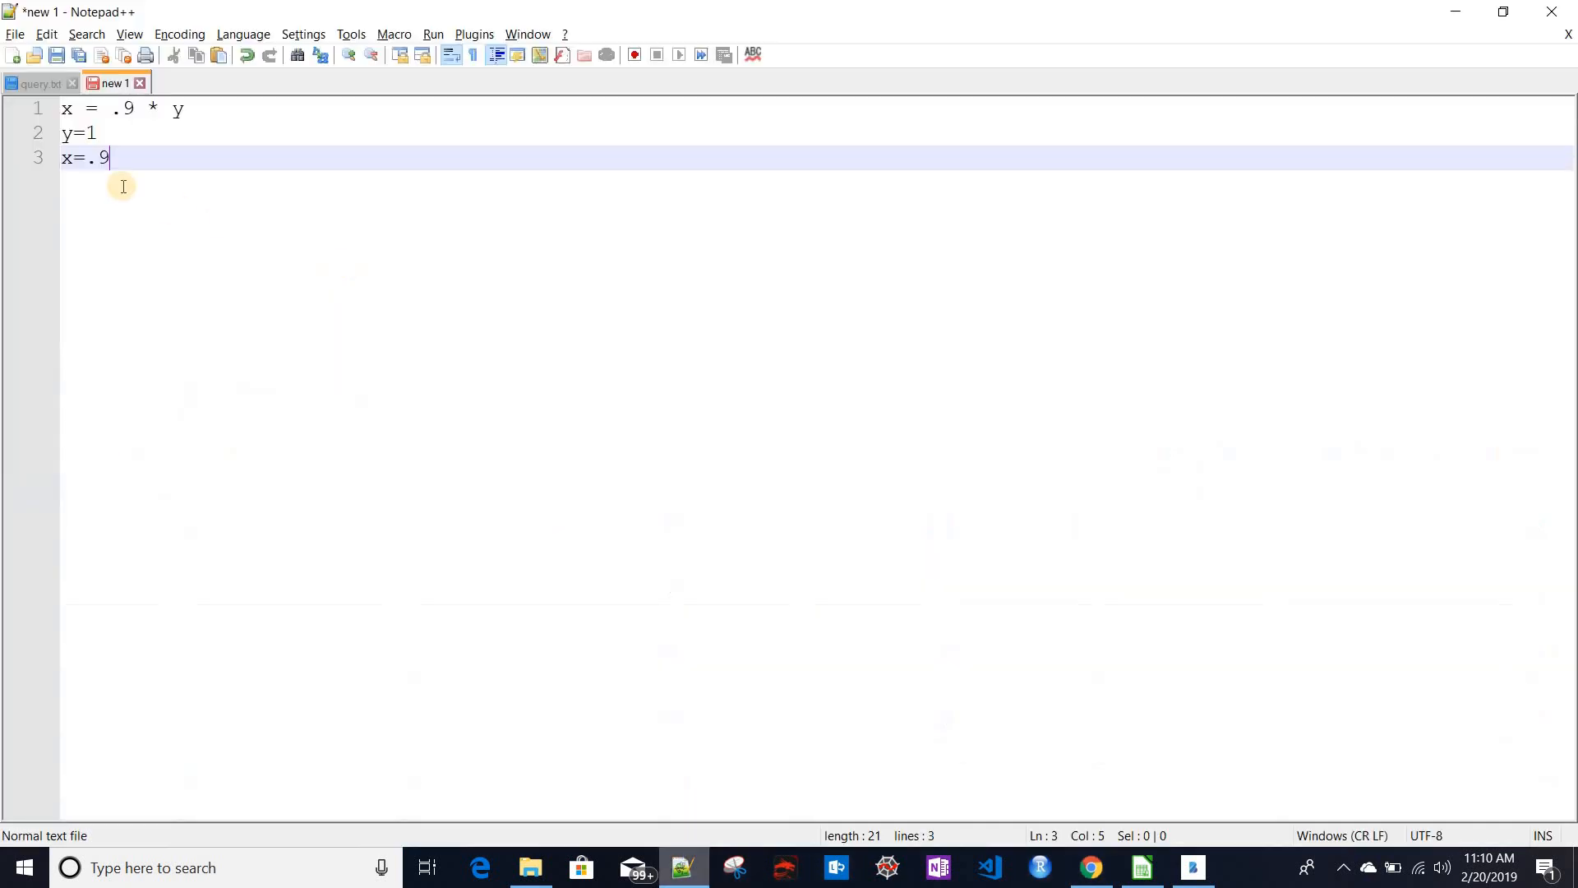
click(31, 80)
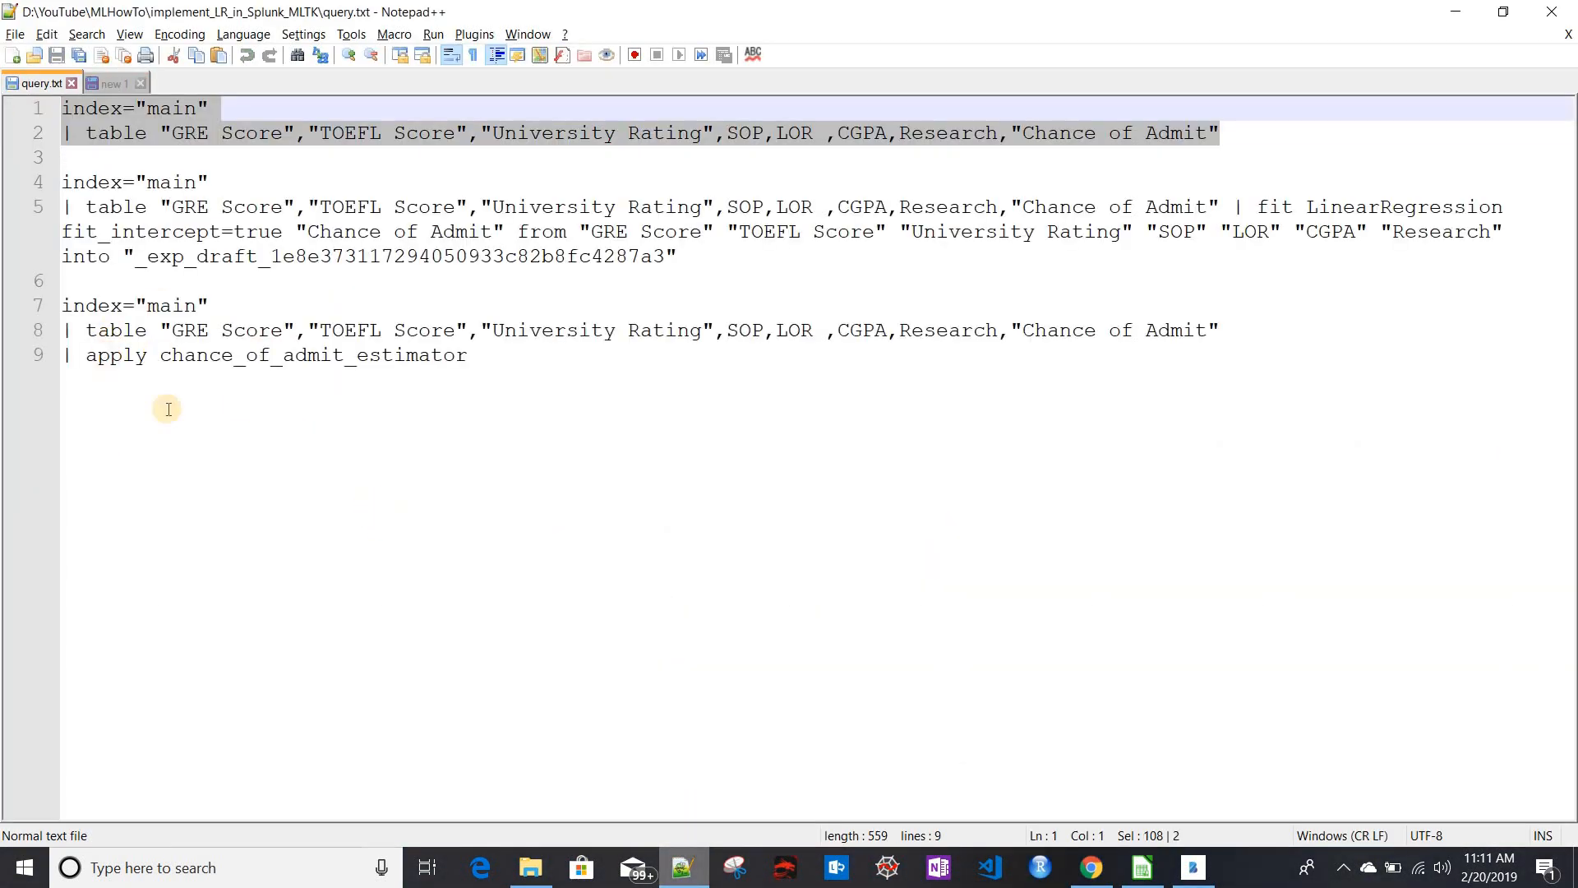
double_click(115, 355)
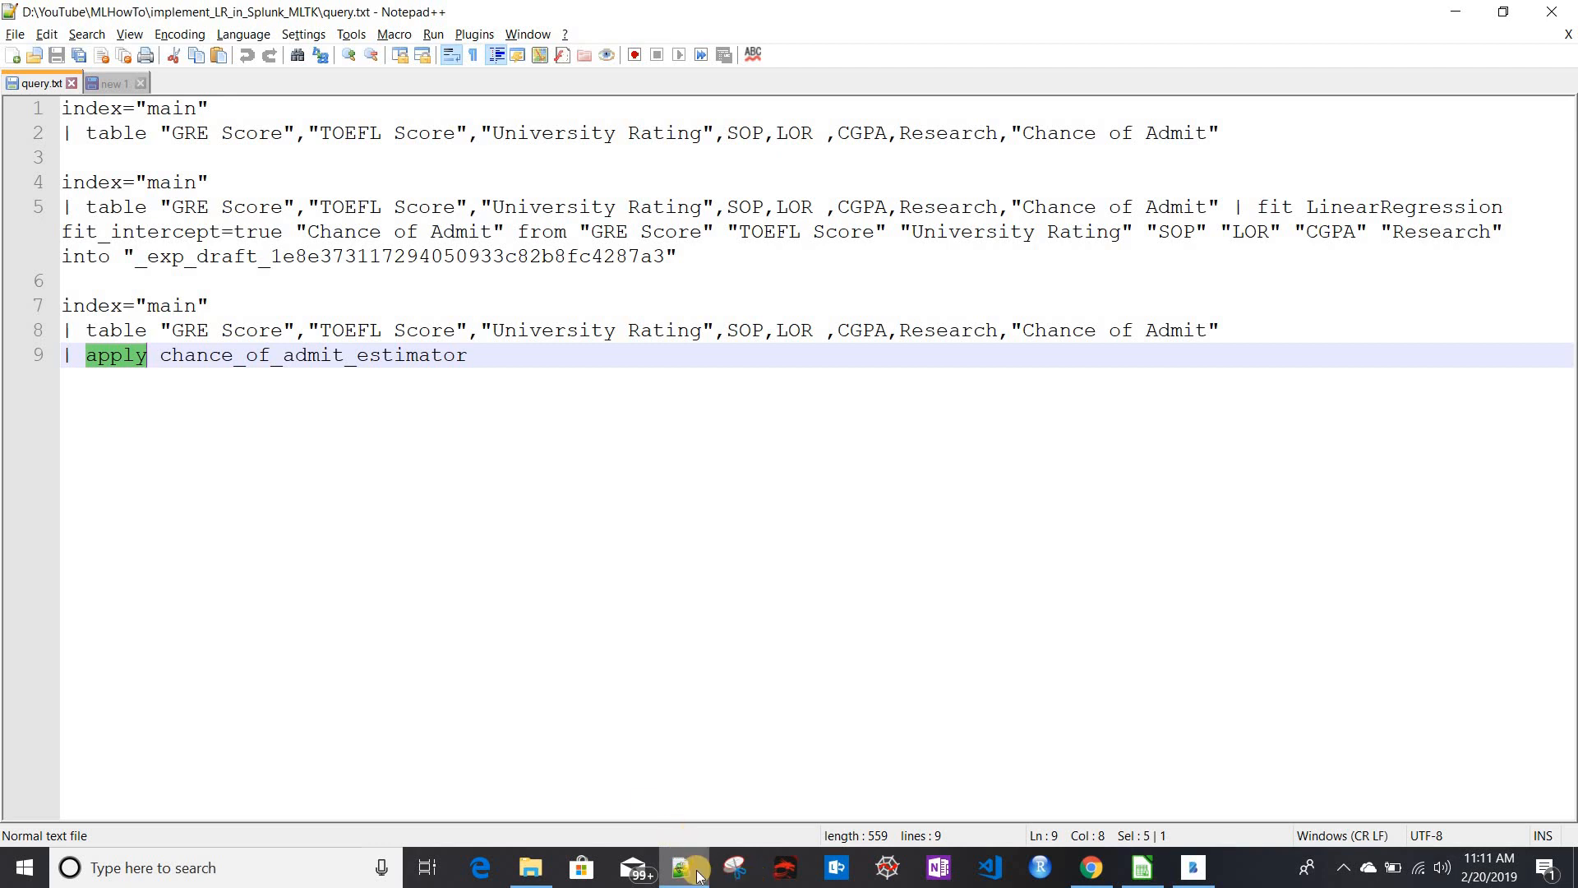
key(alt+Tab)
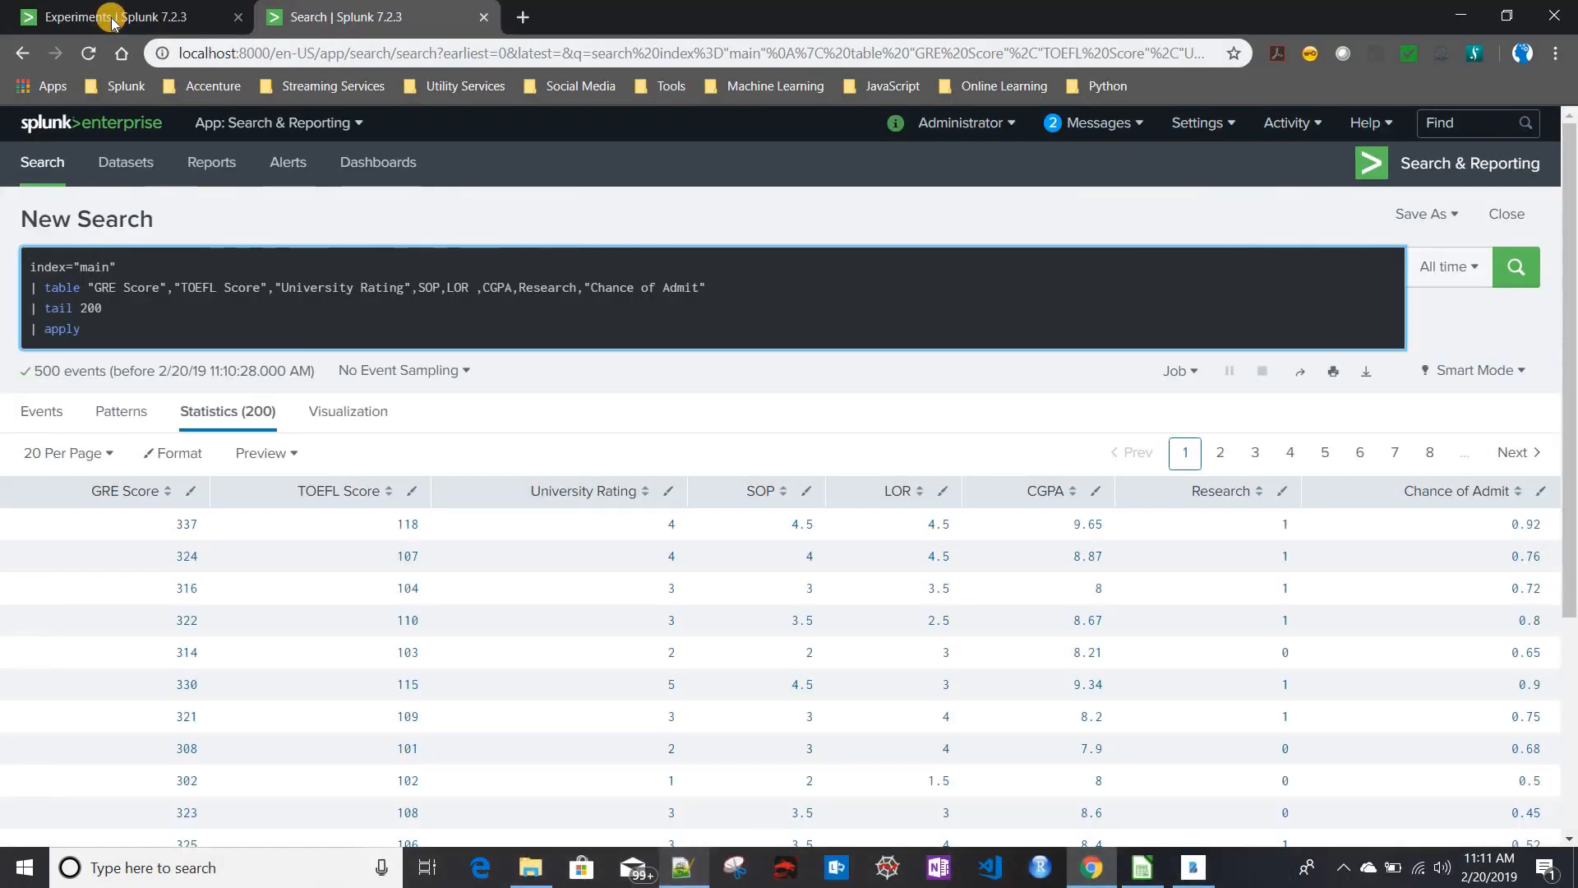
- Switch to File Explorer and copy the model name chances_of_admit_model from the lookup file's name, without its __mlspl_ prefix and extension
click(110, 16)
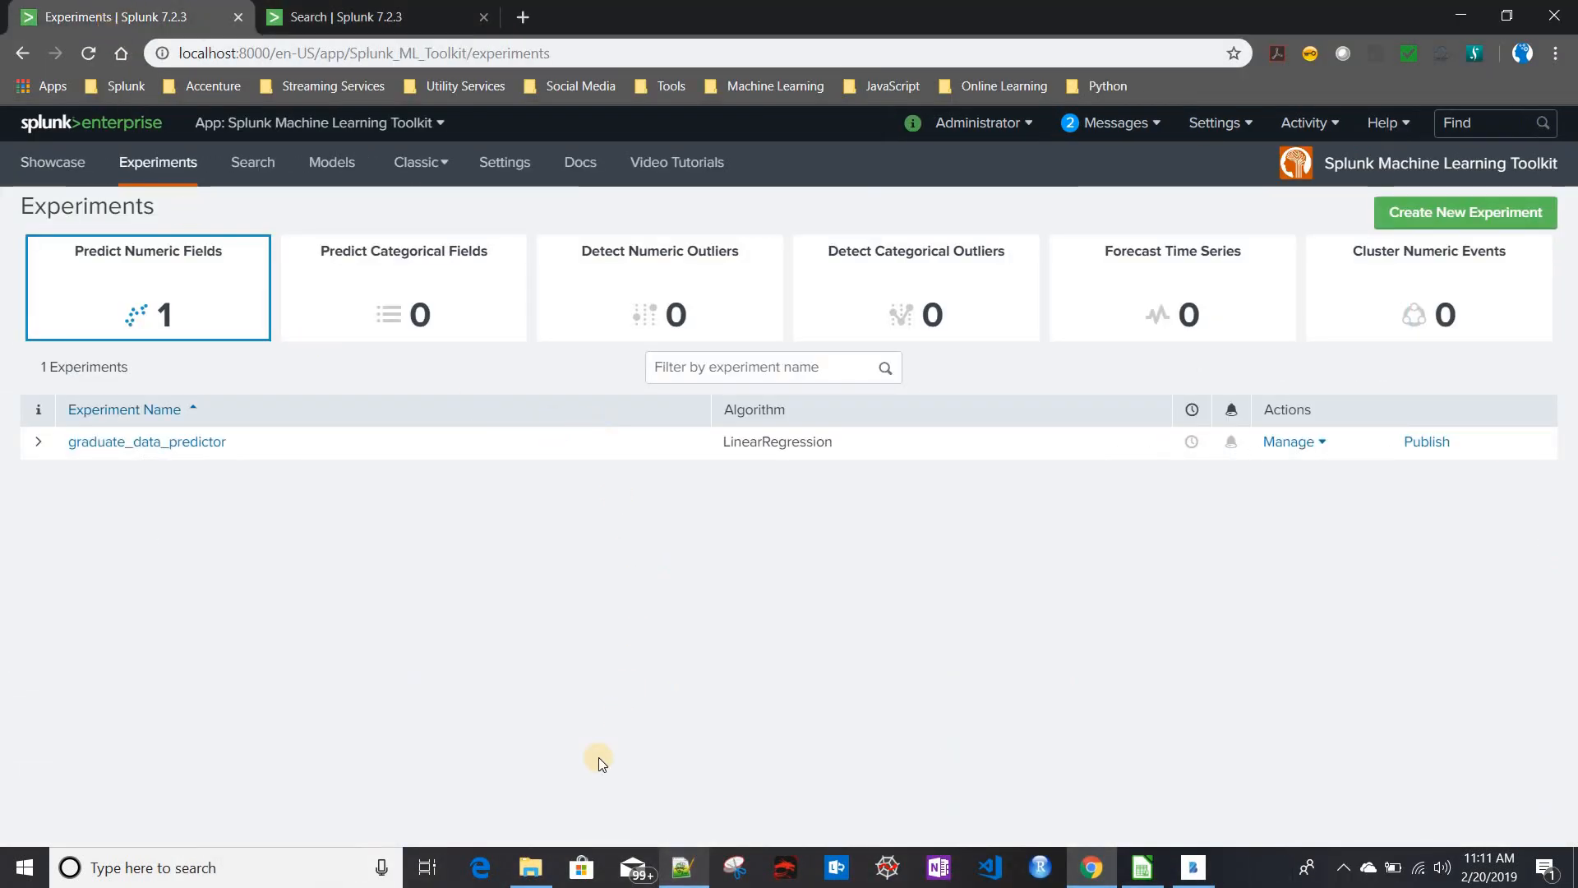
click(520, 839)
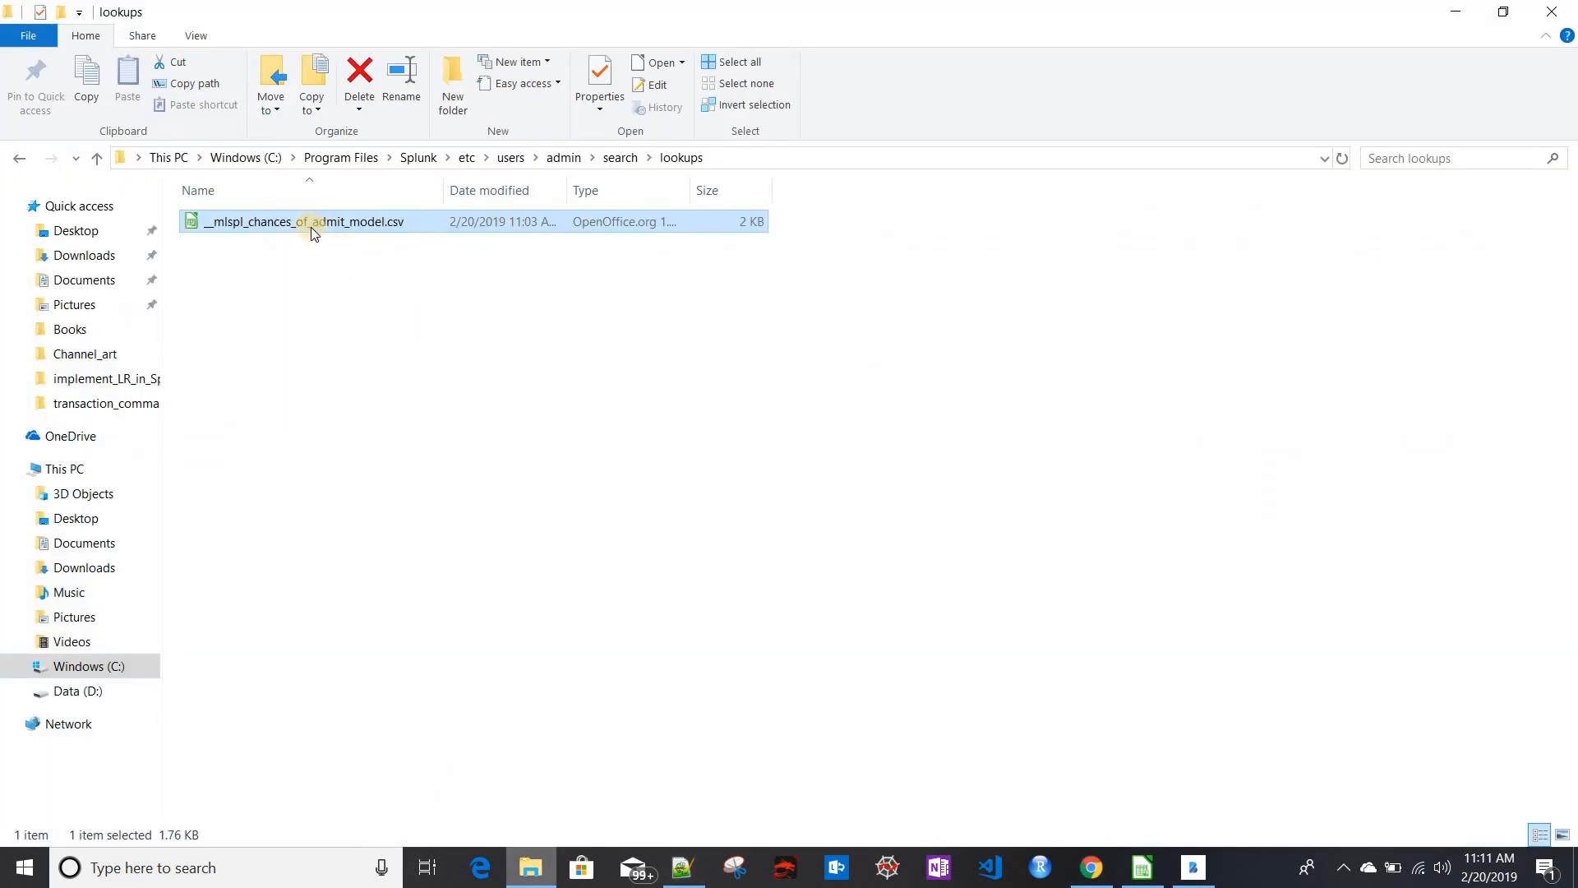
click(311, 227)
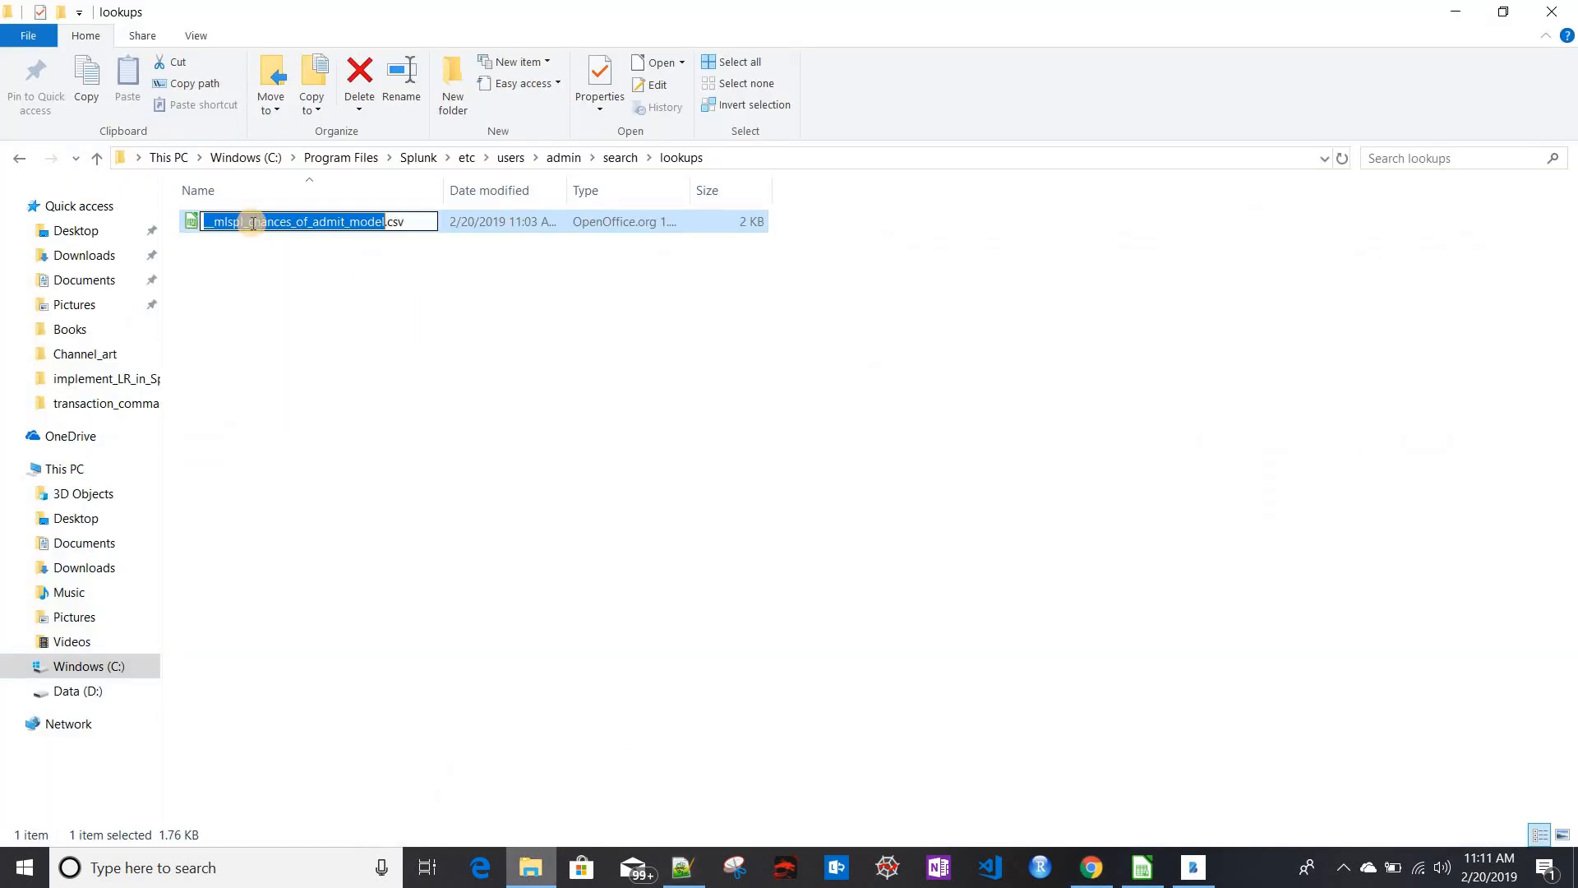
click(267, 221)
drag(268, 222, 384, 222)
key(ctrl+c)
- Return to the Splunk search in the browser, complete the last line as "| apply chances_of_admit_model", and run the query
click(1089, 878)
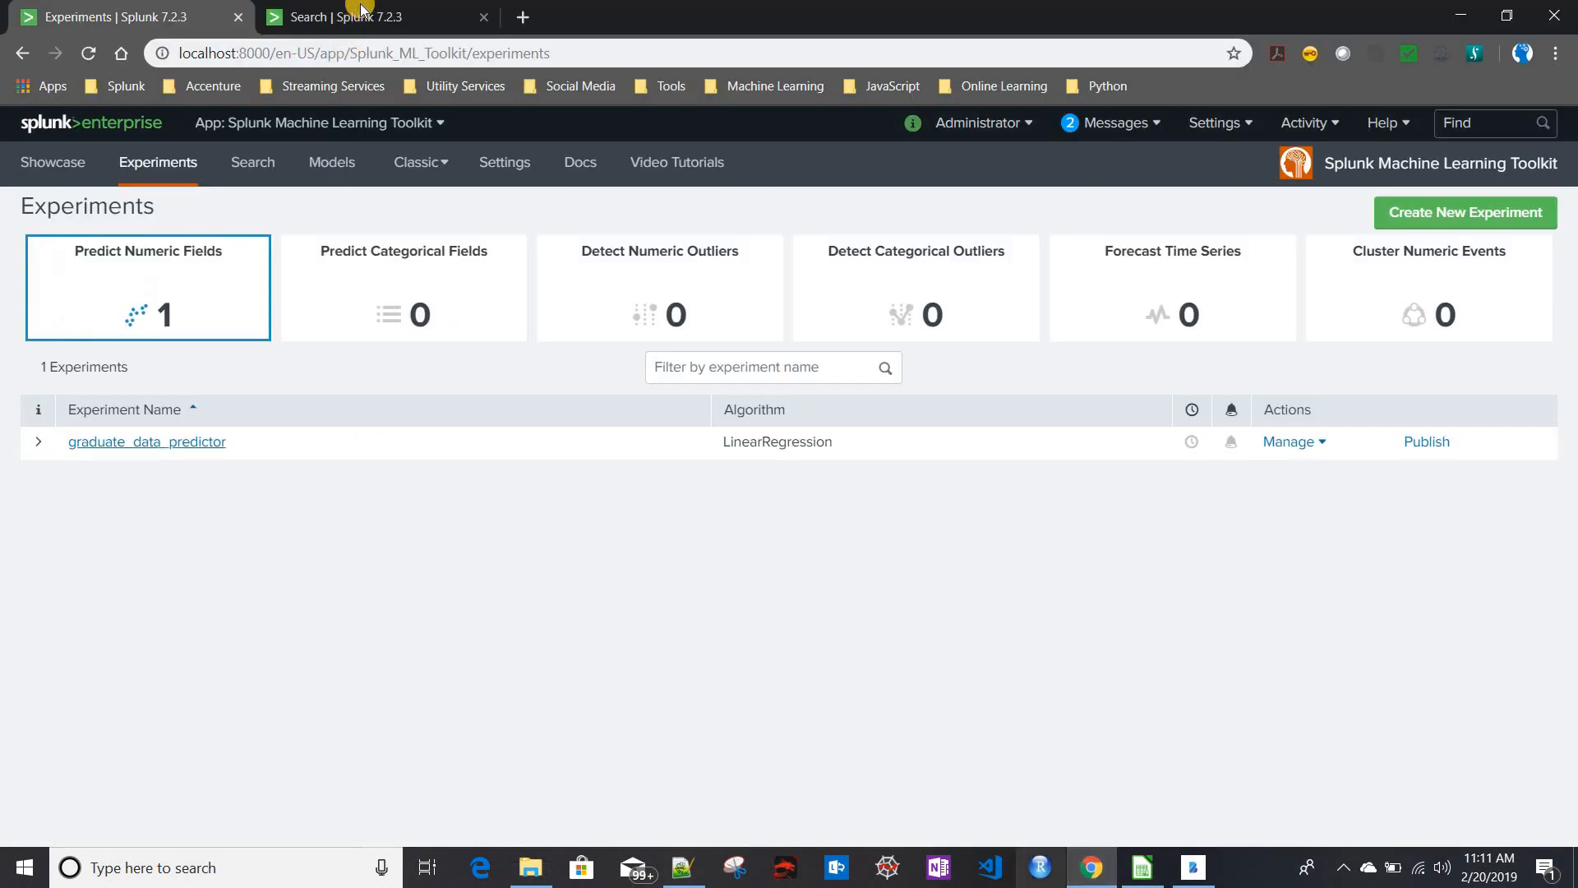
key(ctrl+Tab)
key(ctrl+v)
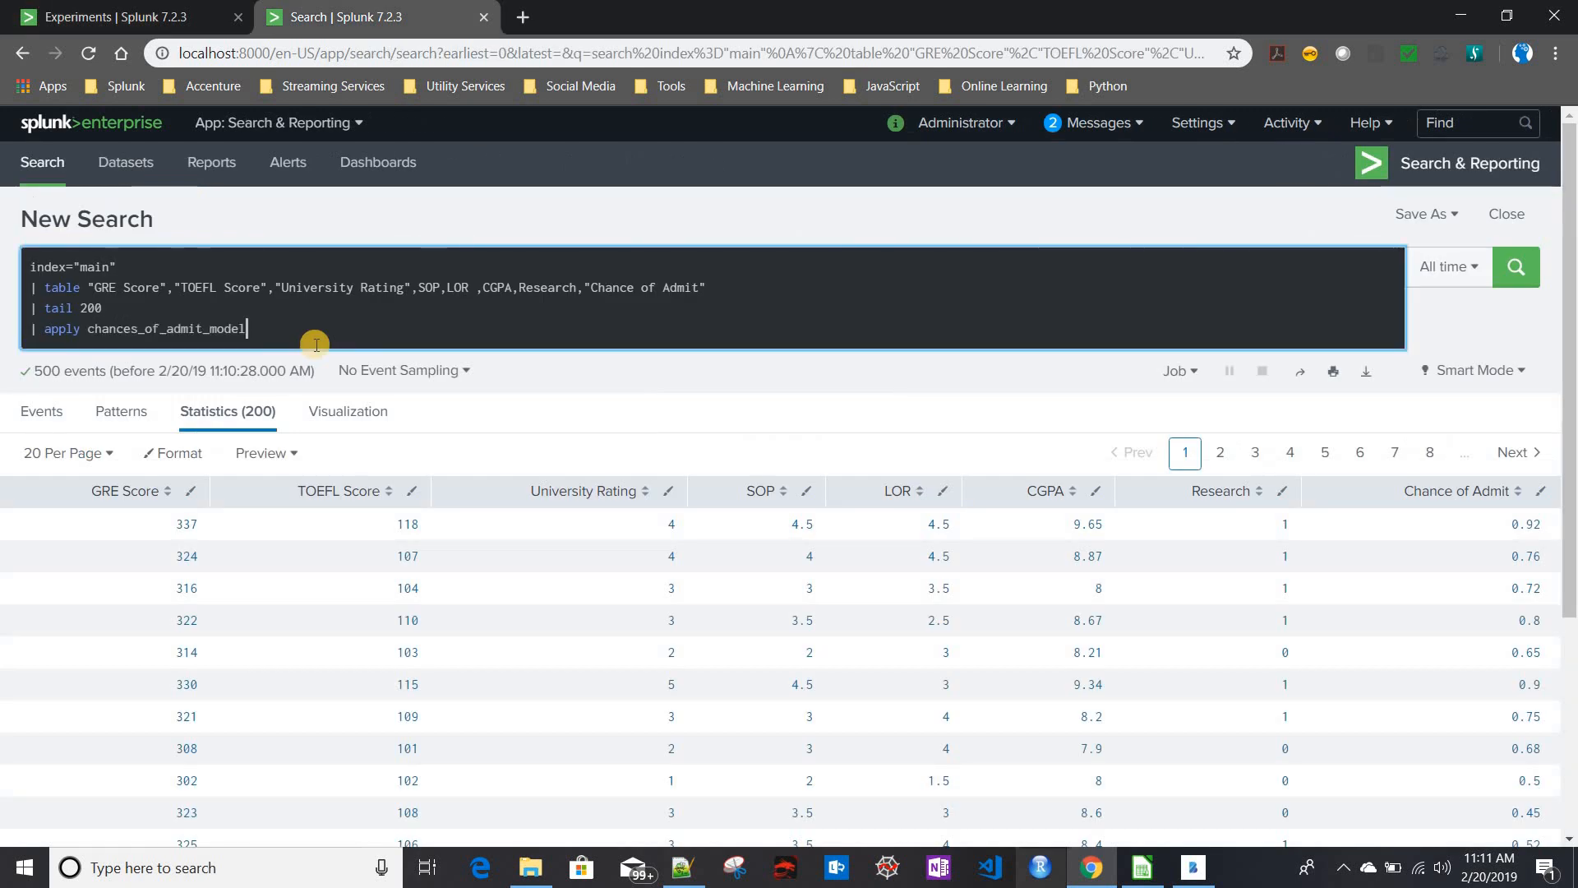
key(Return)
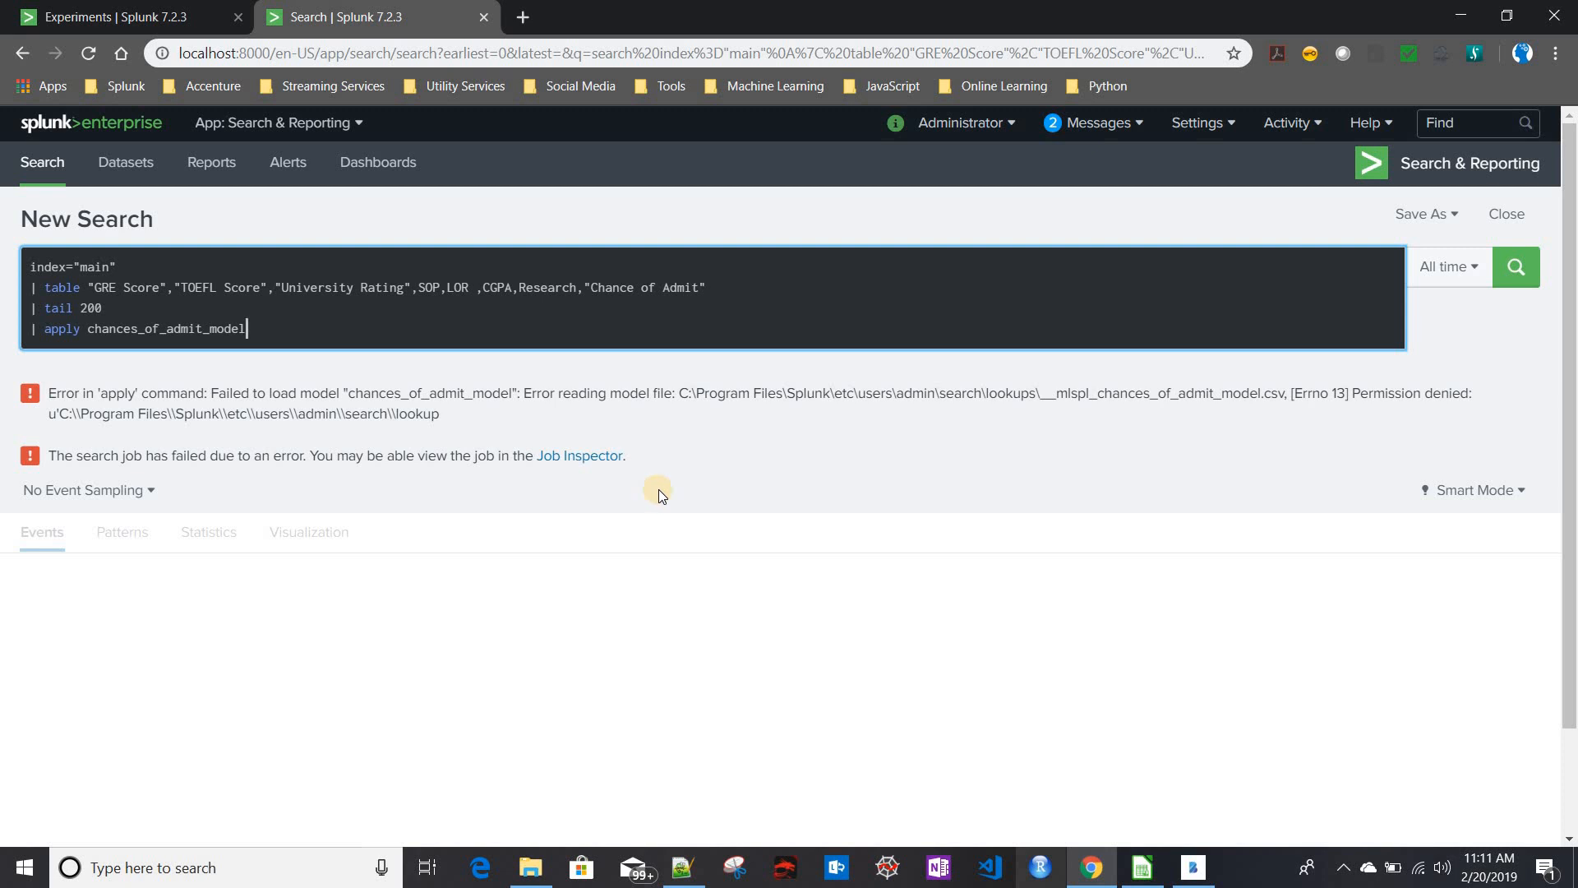
- Open the lookup table files list in Splunk's settings and filter it to the Search & Reporting (search) app
click(151, 20)
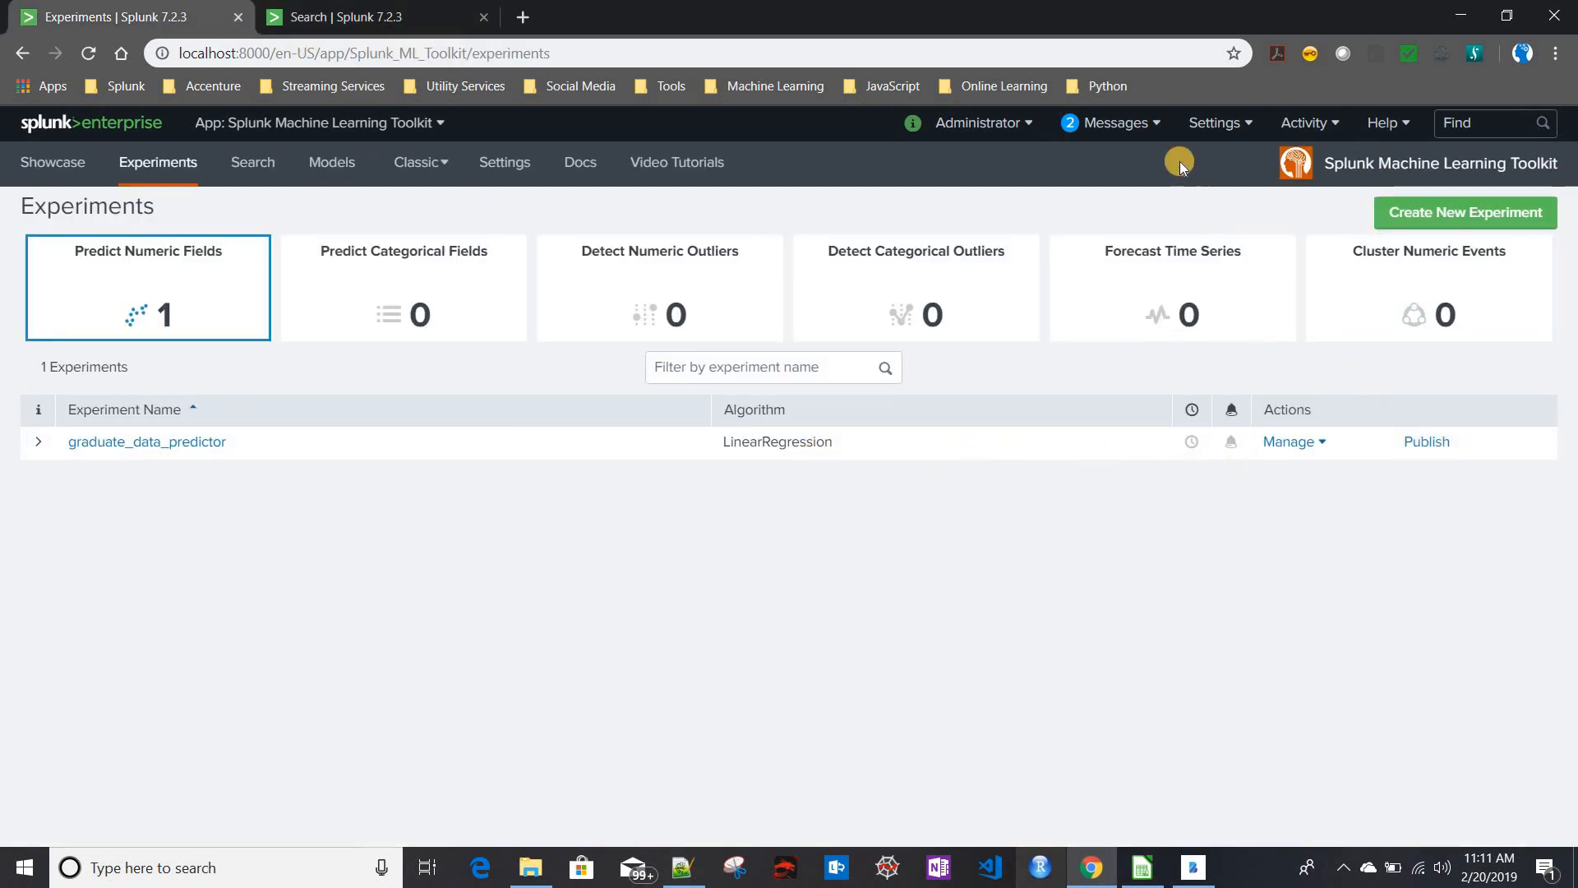
click(1220, 124)
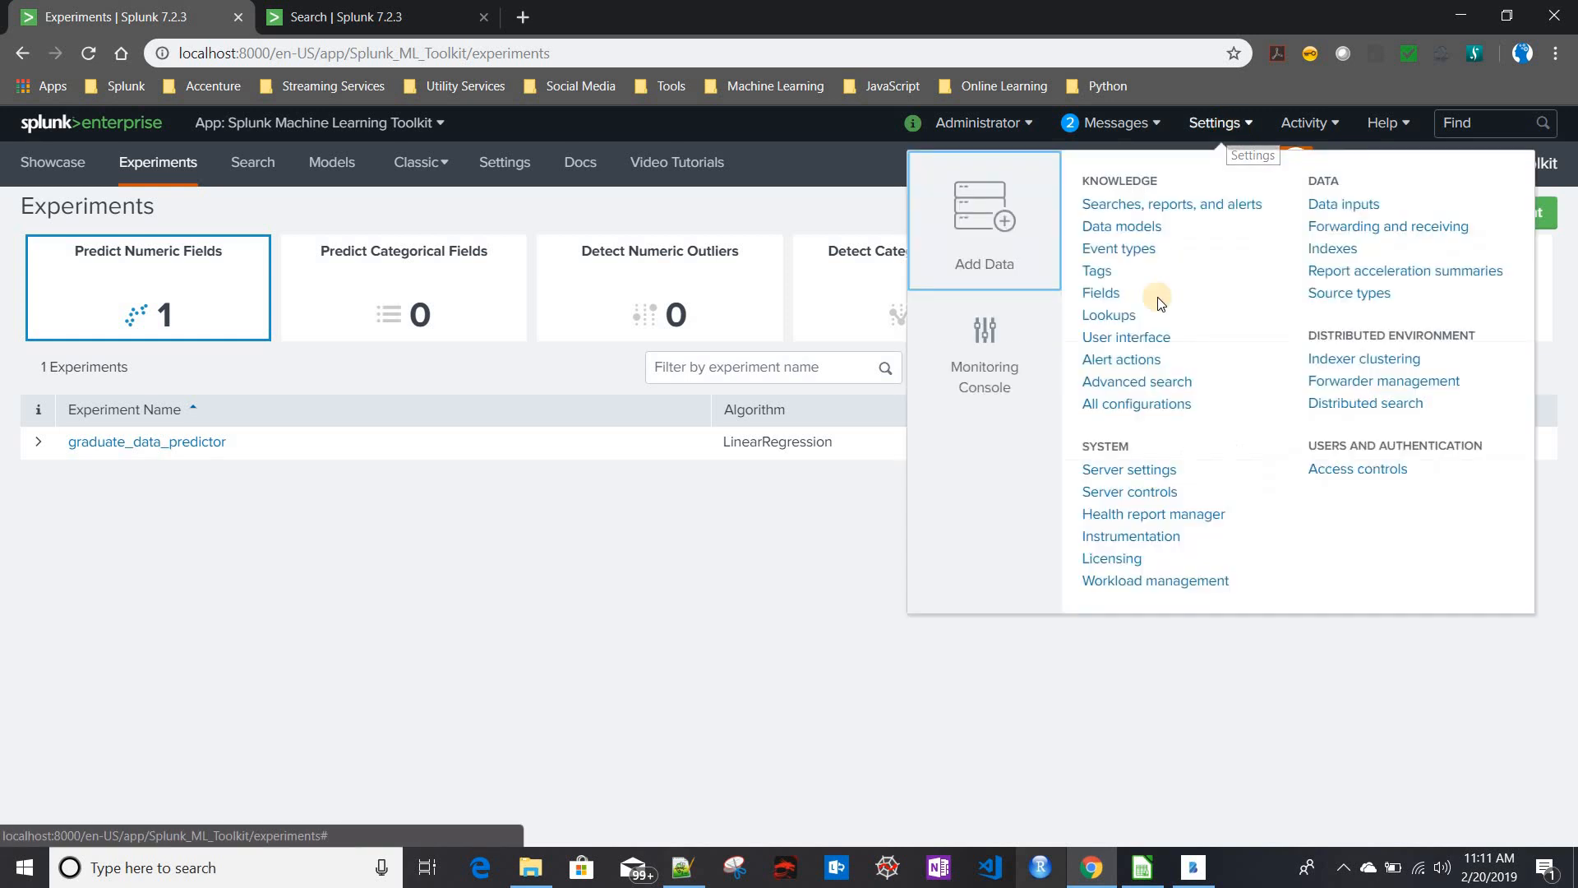
click(1101, 317)
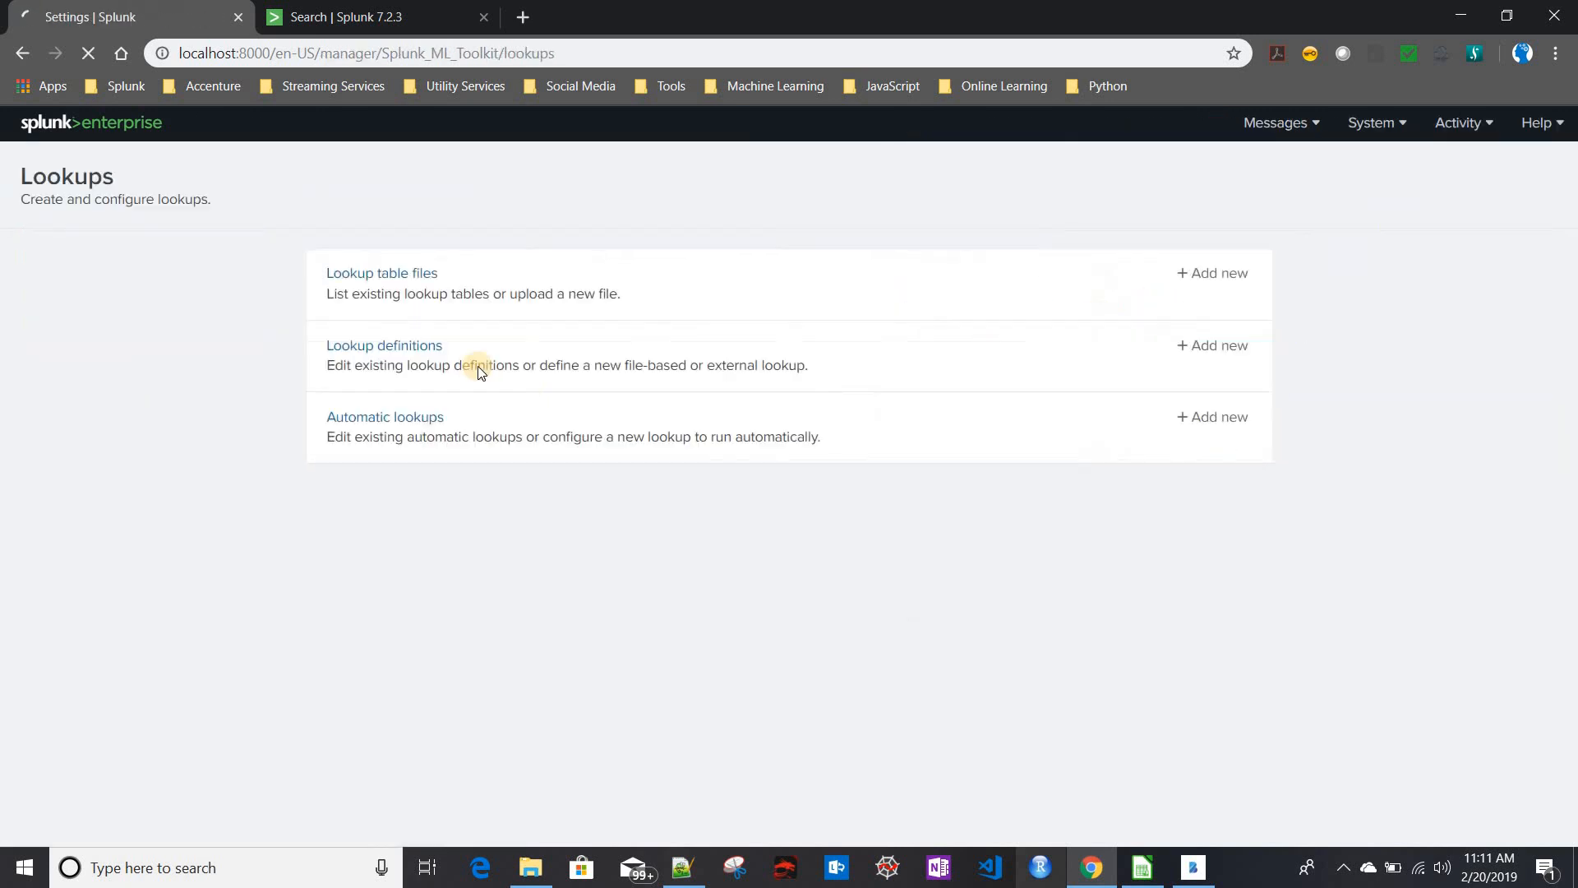
click(401, 279)
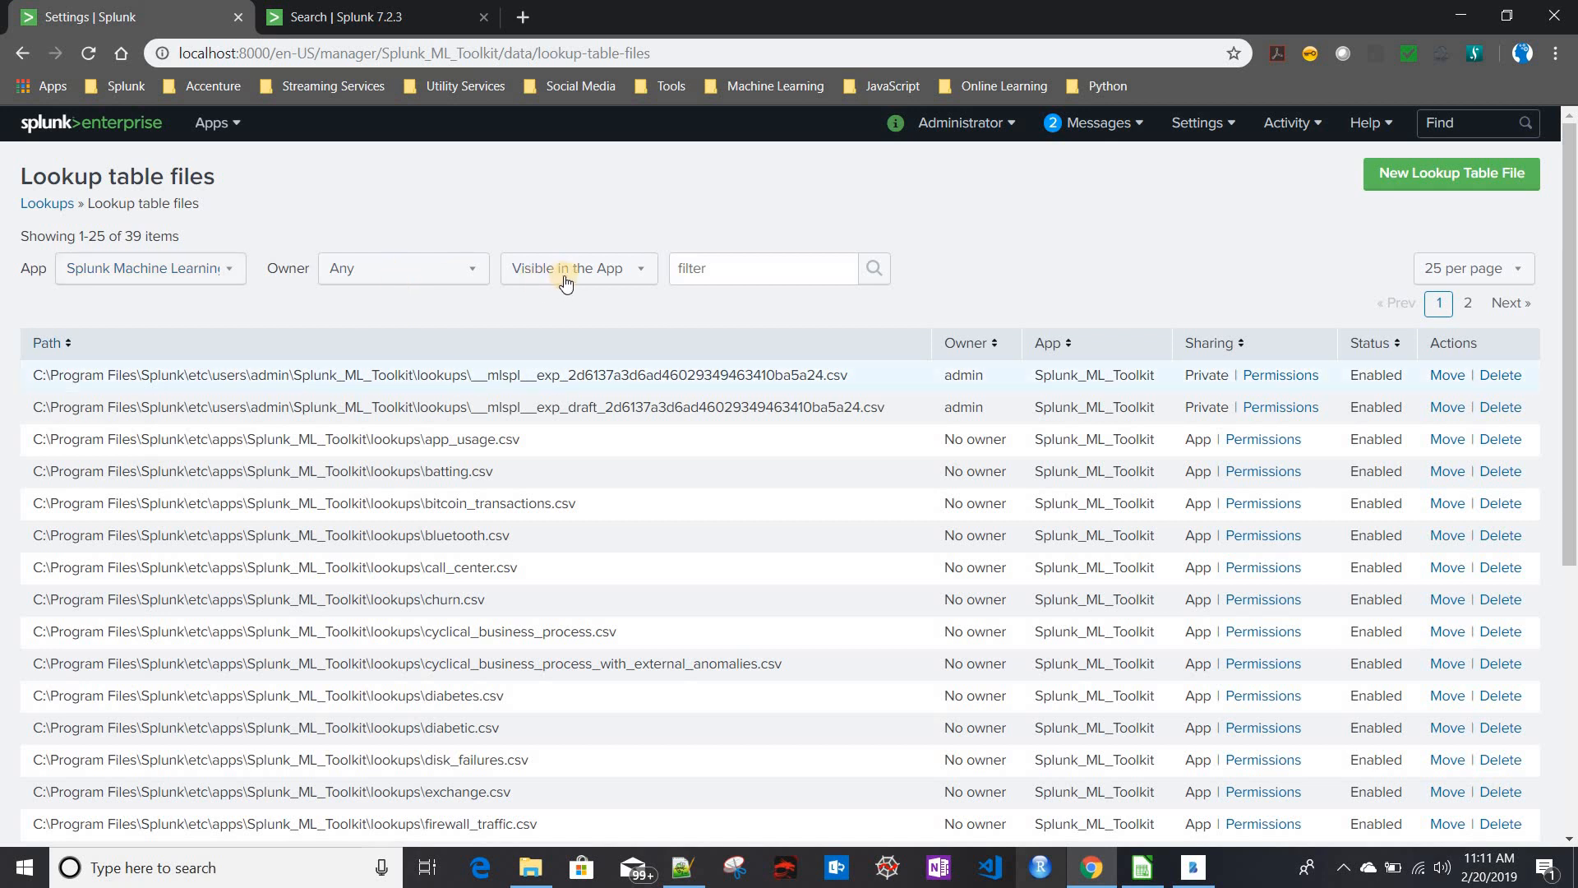
click(191, 270)
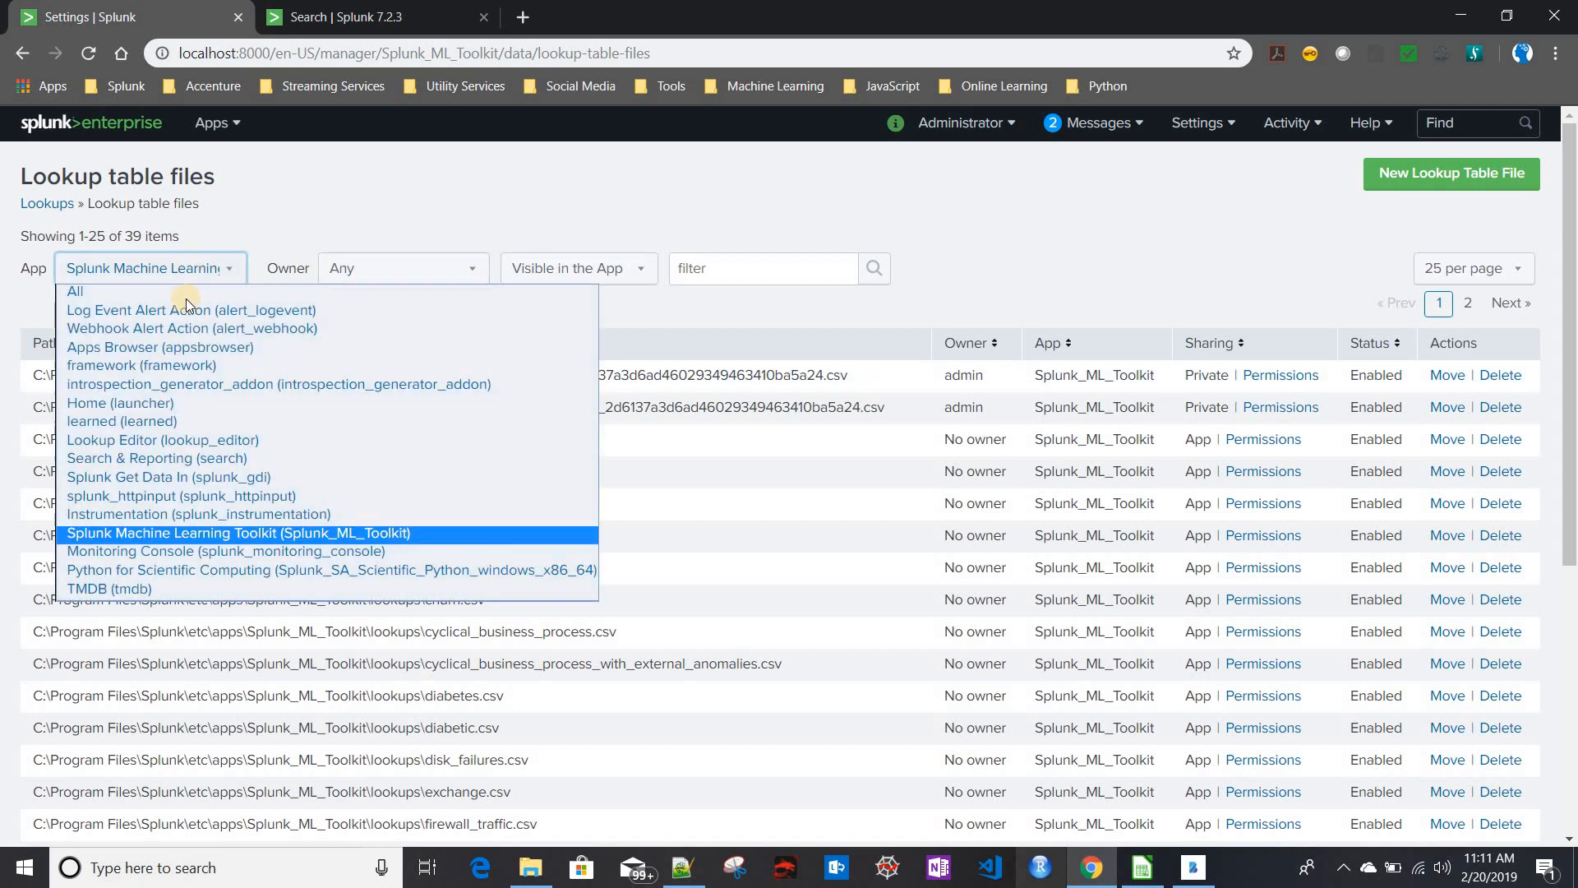
click(175, 457)
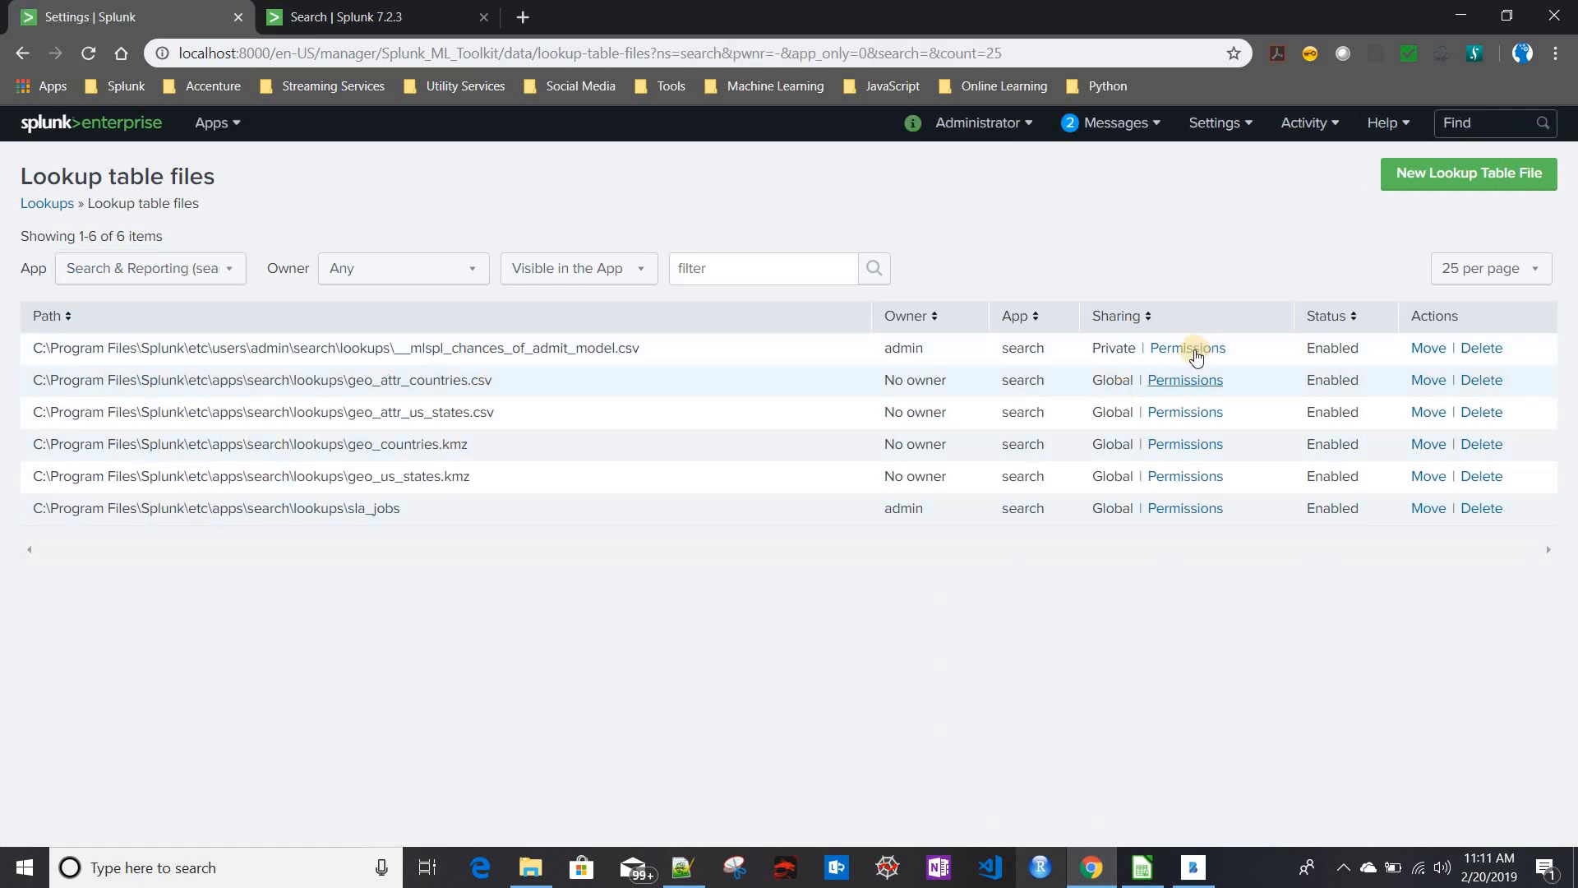
- Share __mlspl_chances_of_admit_model.csv in this app only (search) with read access for Everyone, save, and review its permissions
double_click(1102, 350)
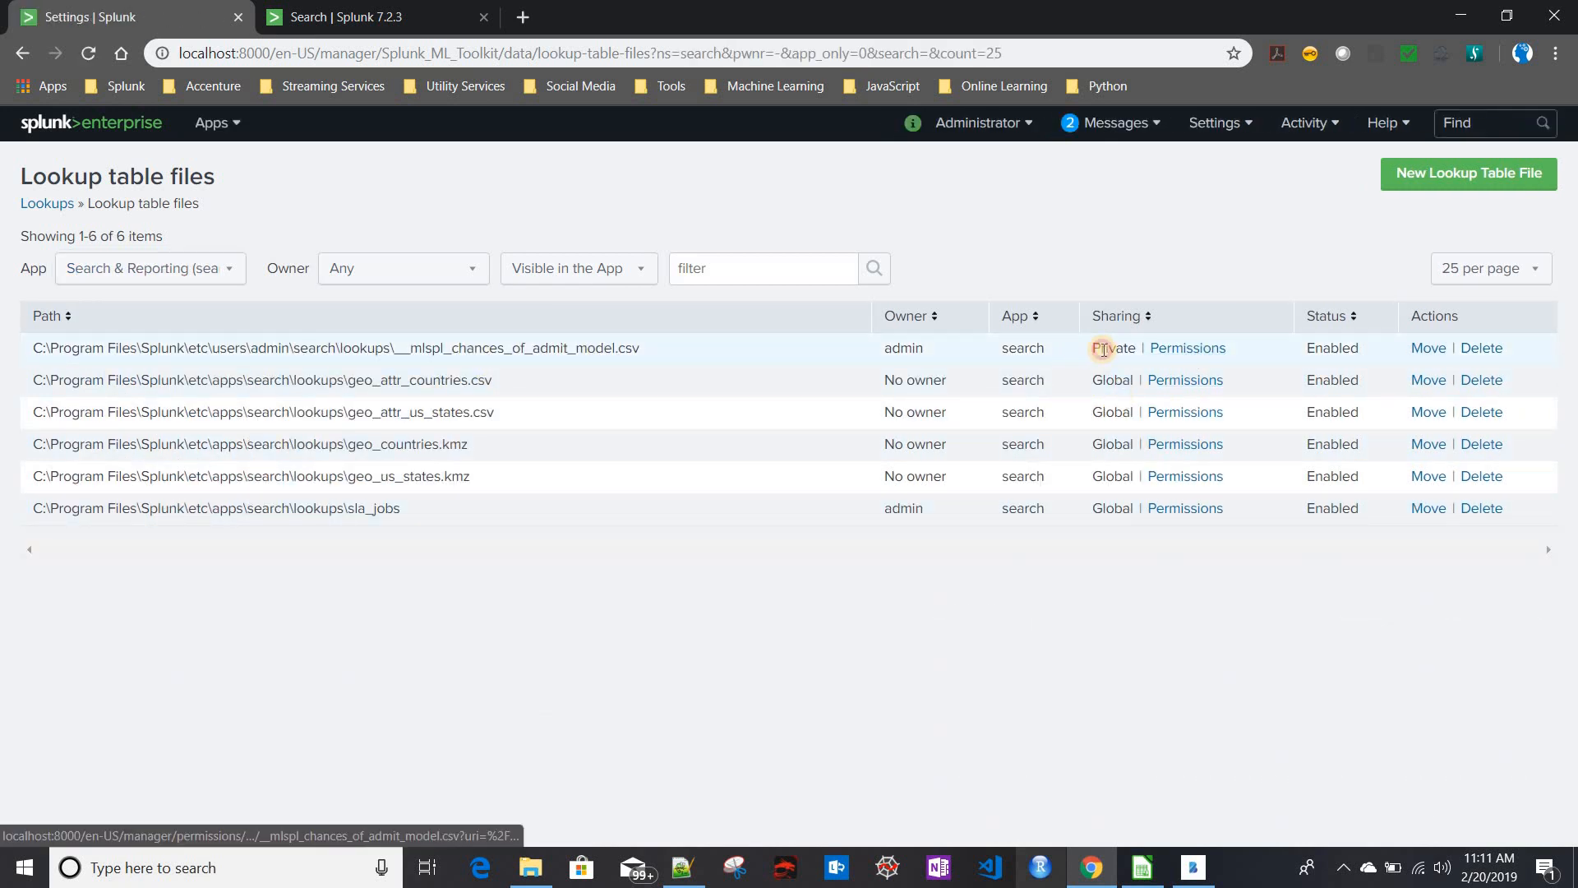
click(1183, 348)
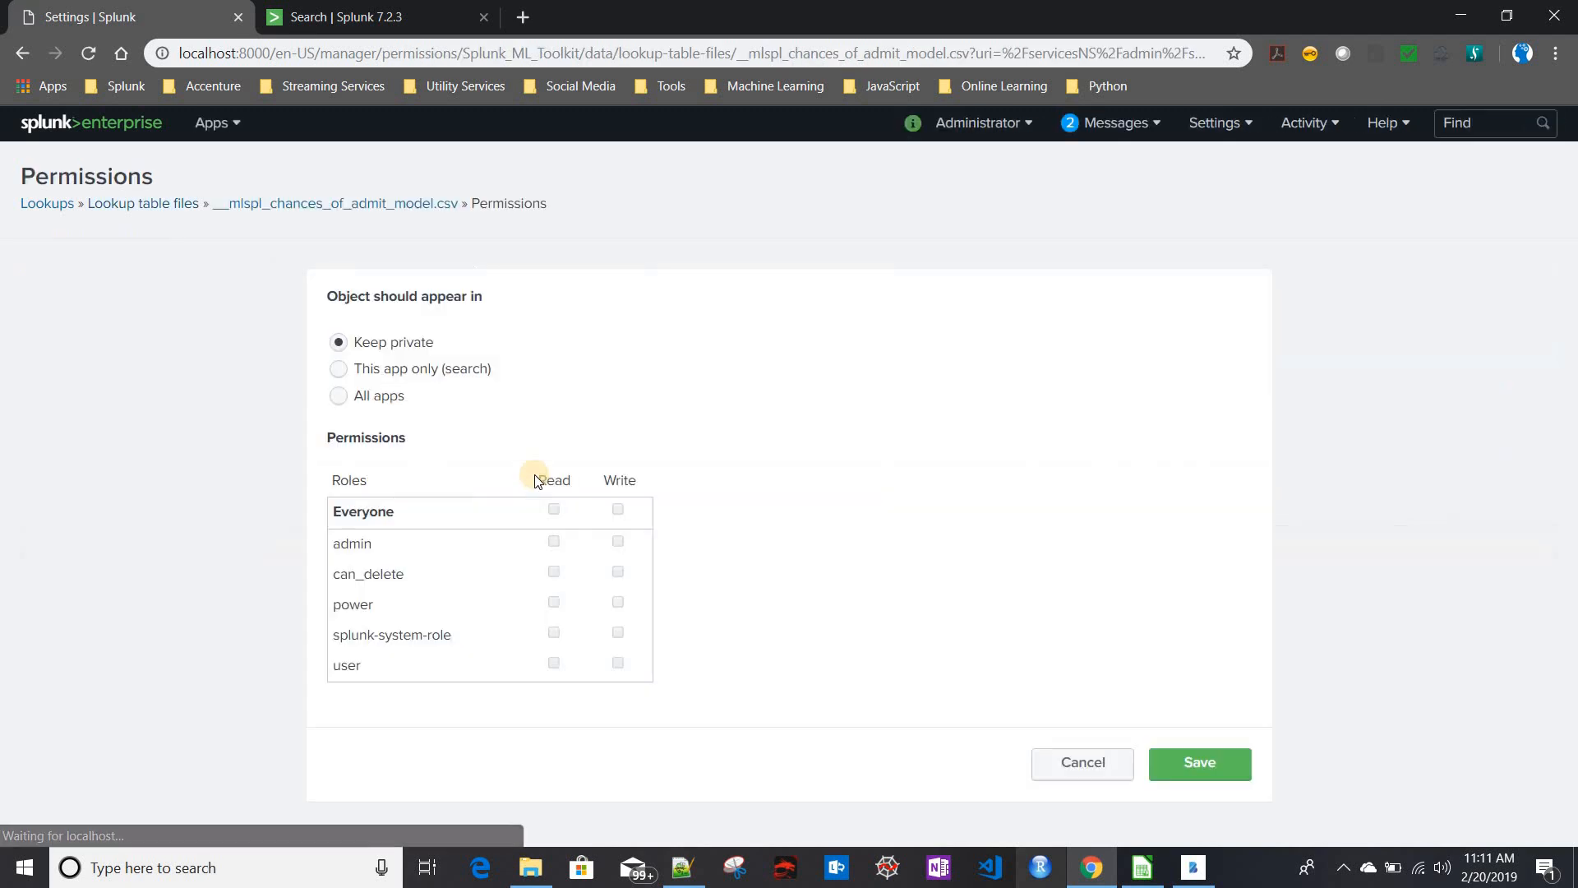
click(345, 375)
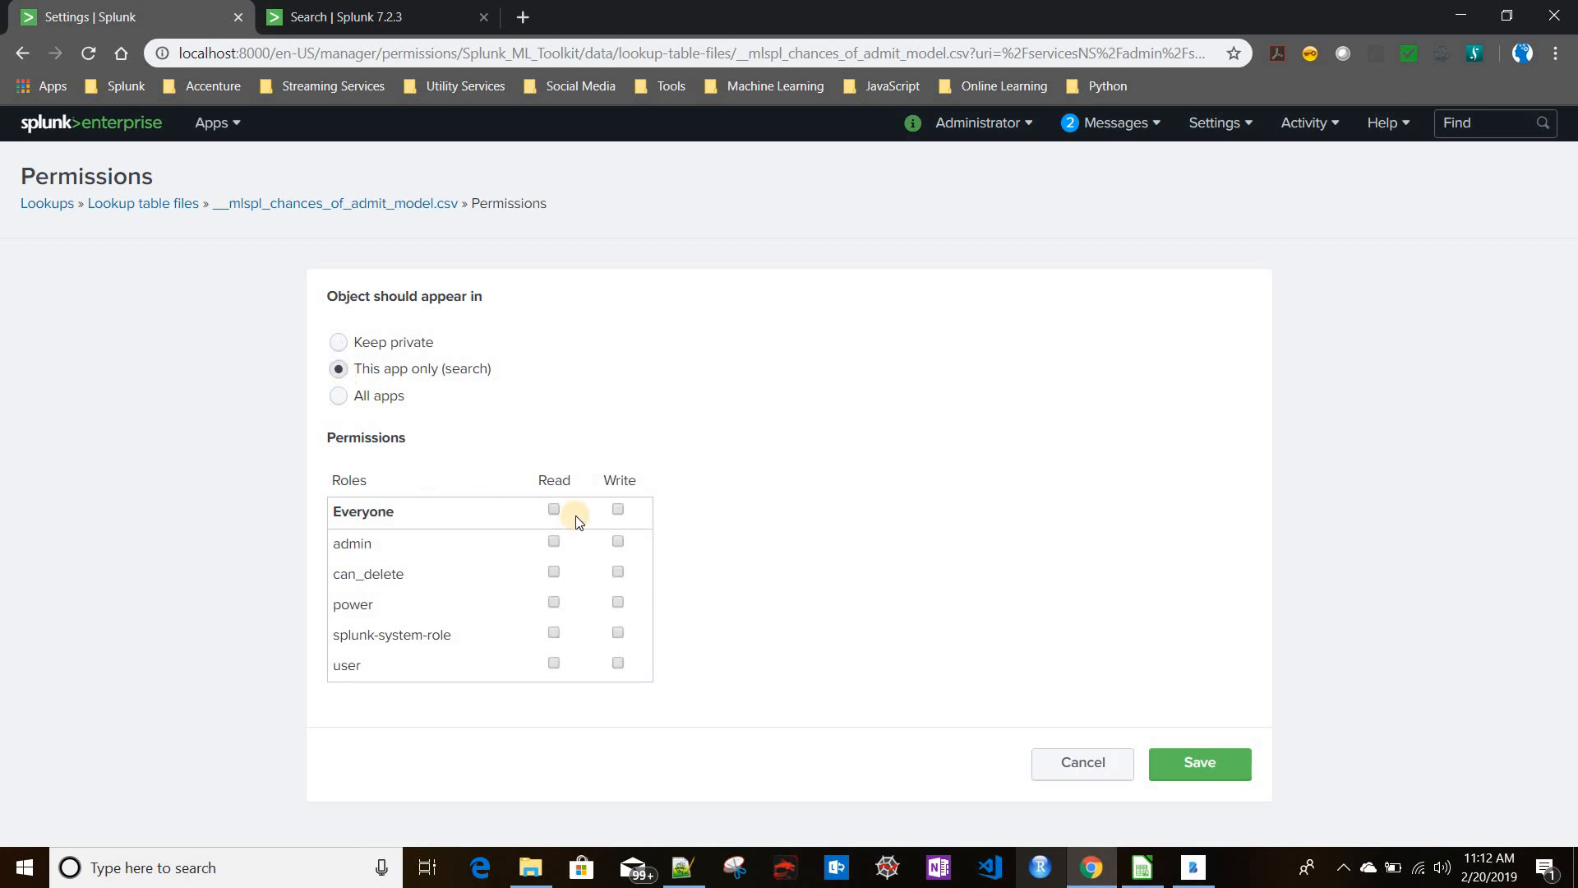
click(618, 511)
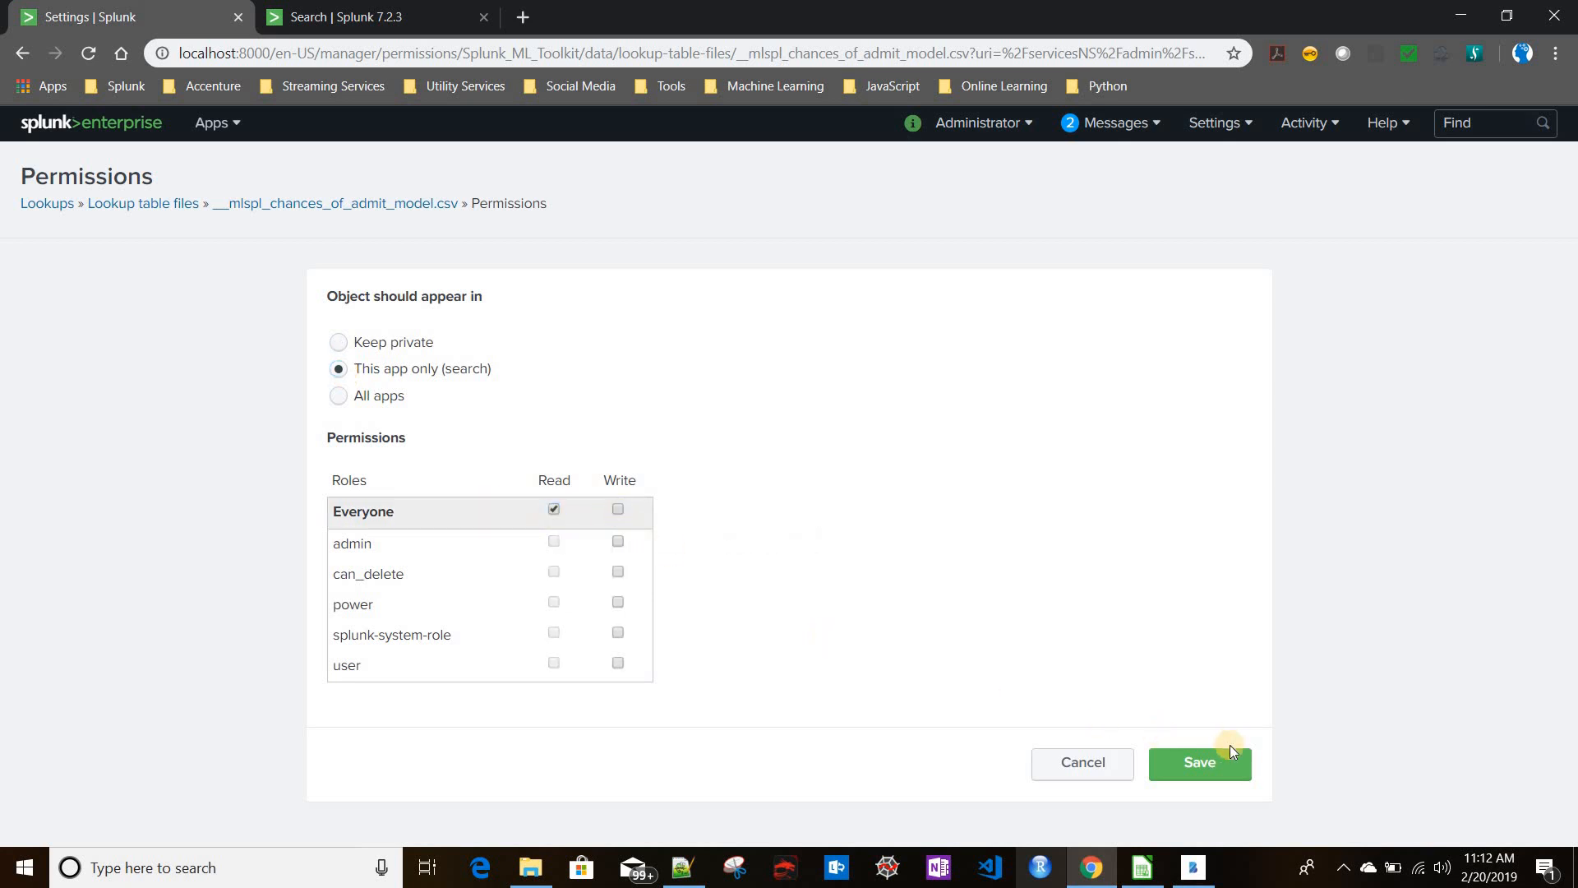
click(1222, 770)
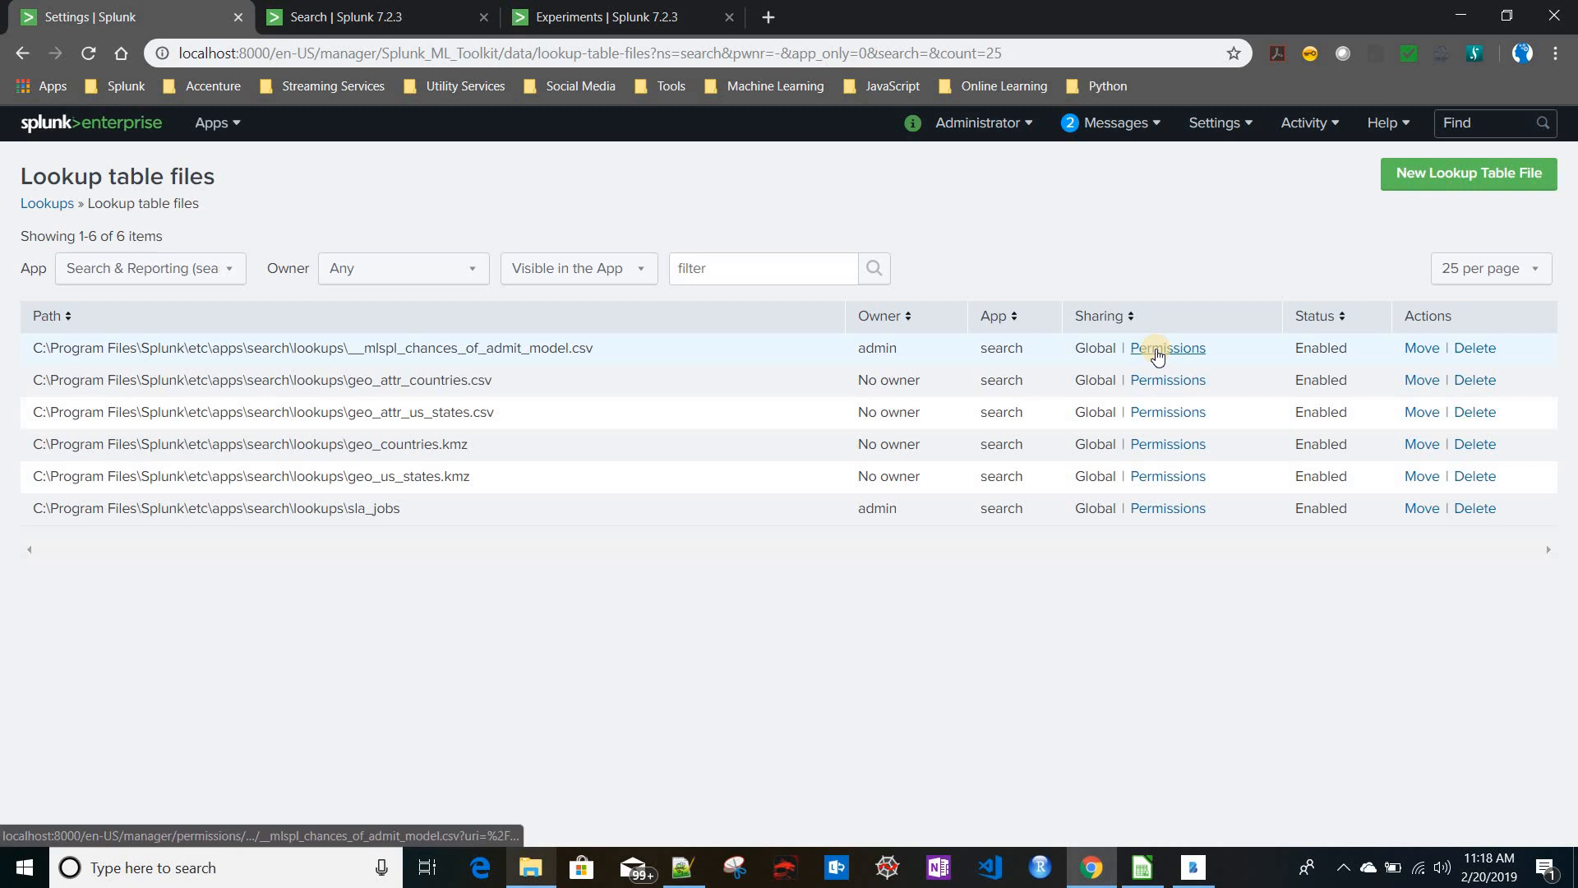
click(1157, 354)
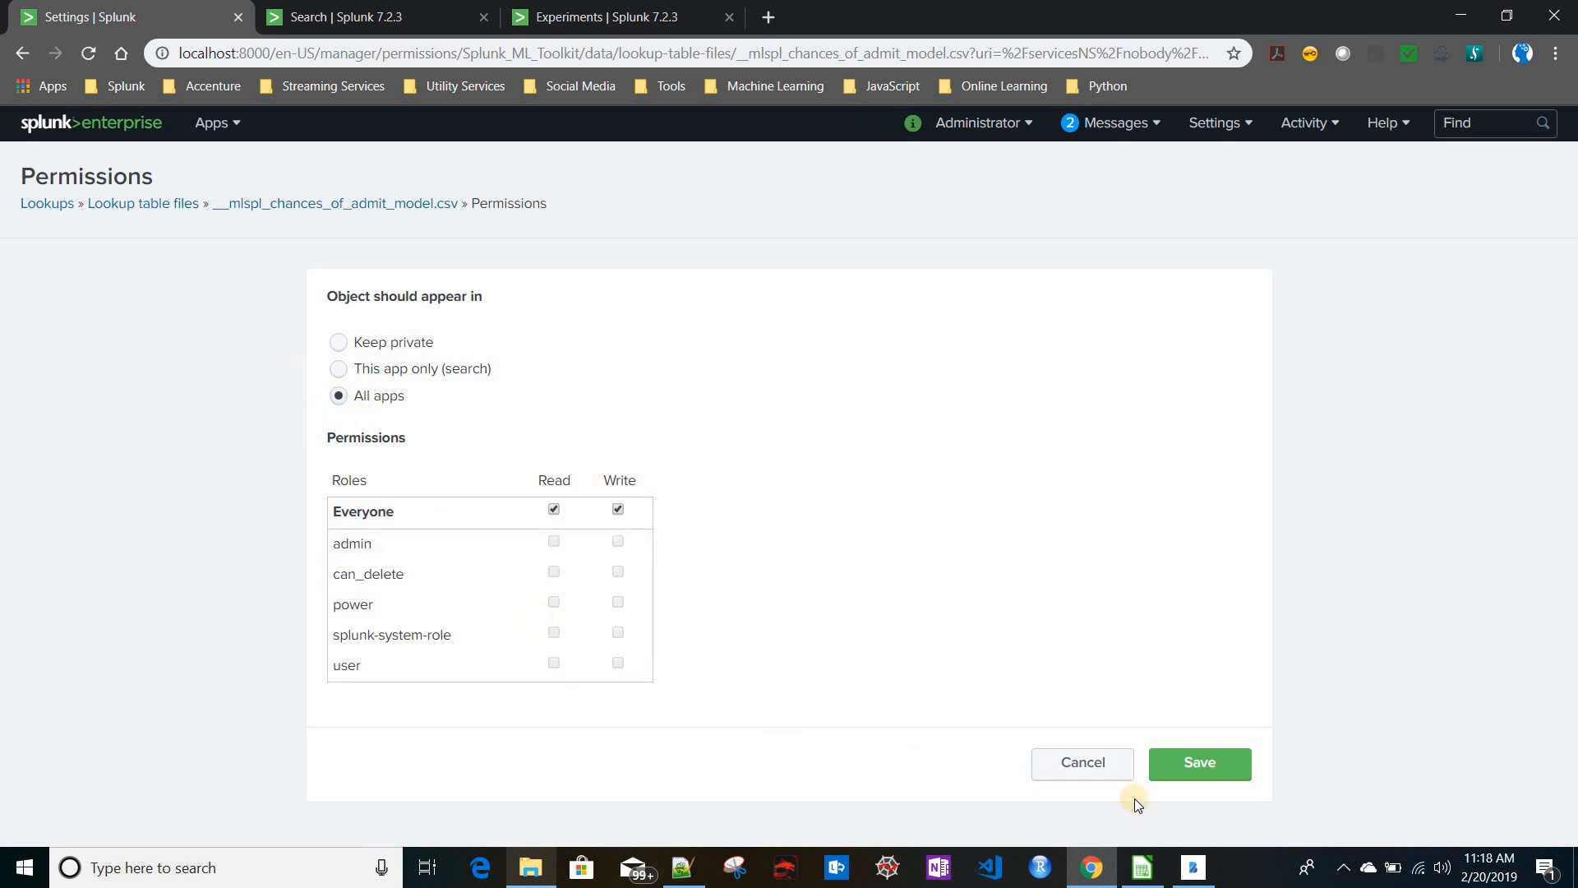
click(1075, 770)
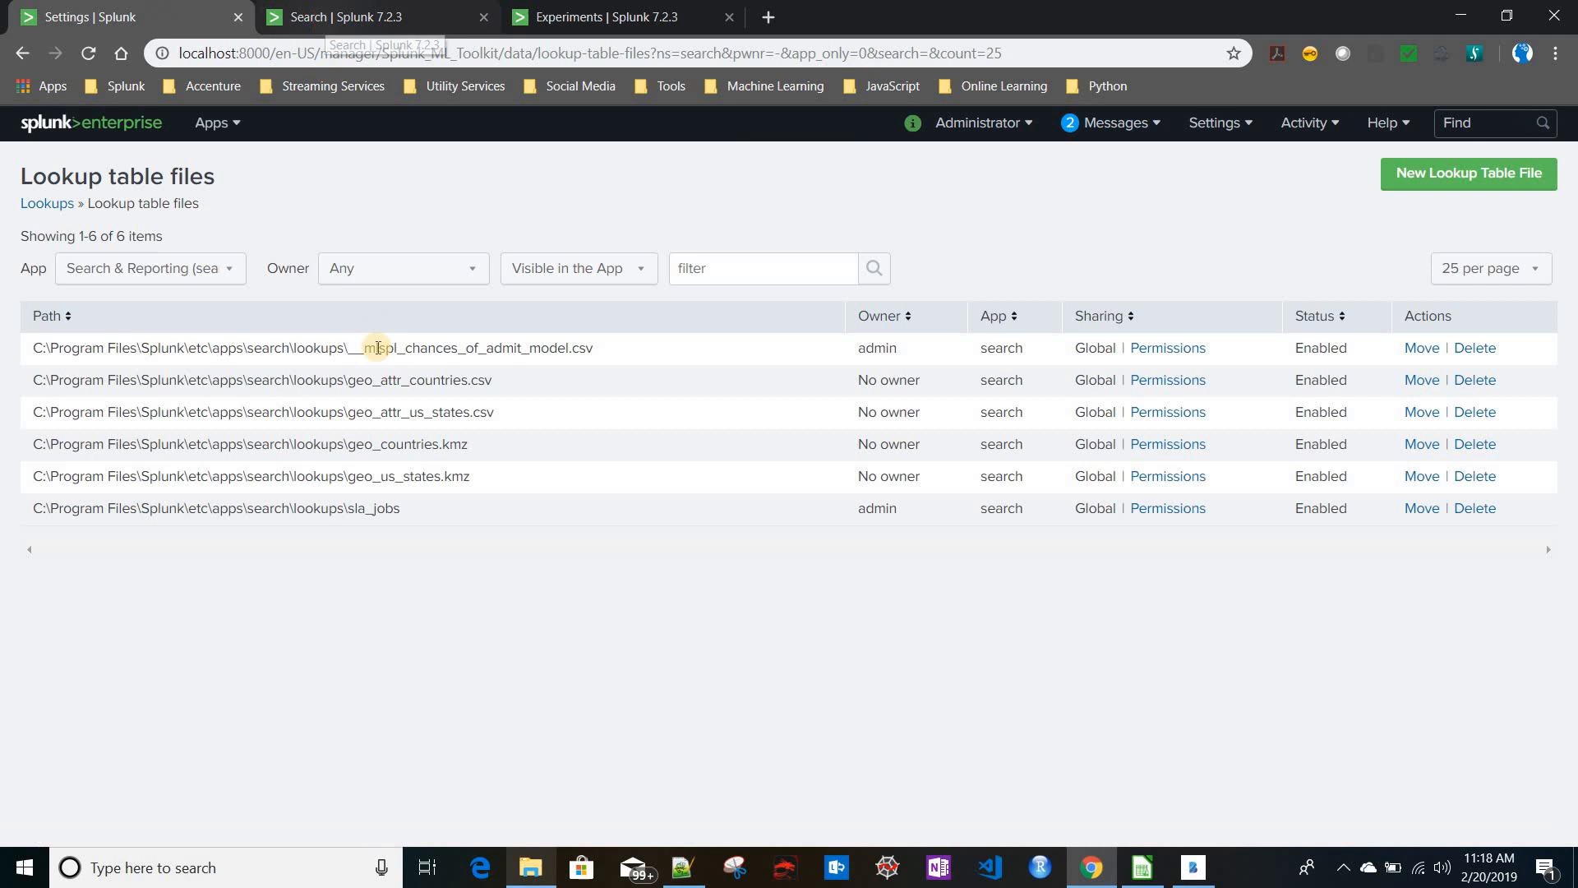
- Return to the Search & Reporting query and rerun it with the chances_of_admit_model applied to the last 200 records
click(319, 18)
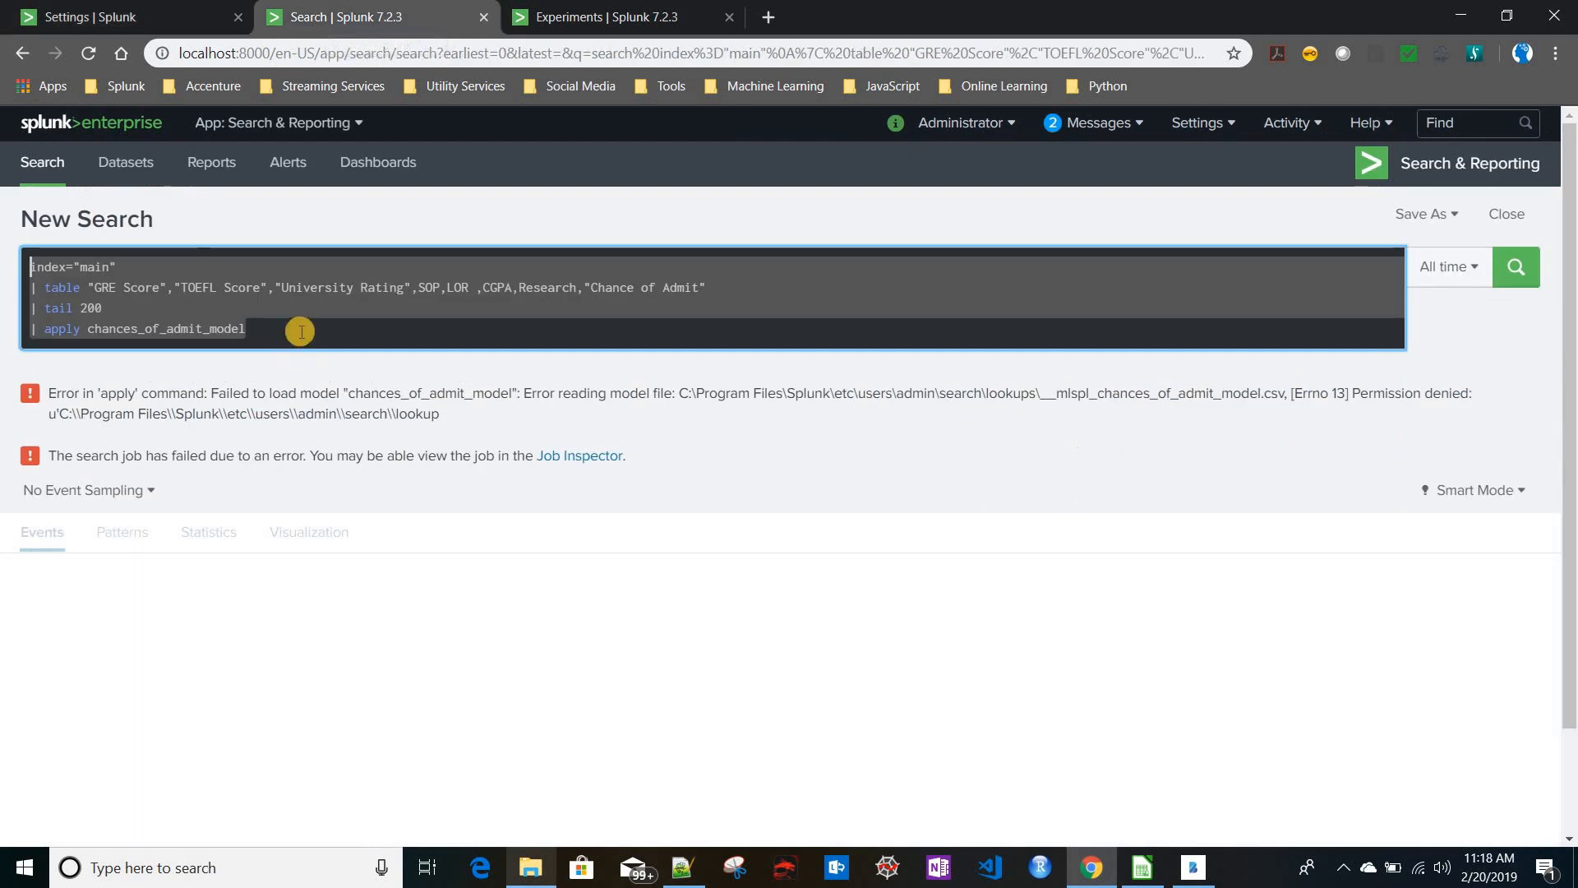
click(301, 331)
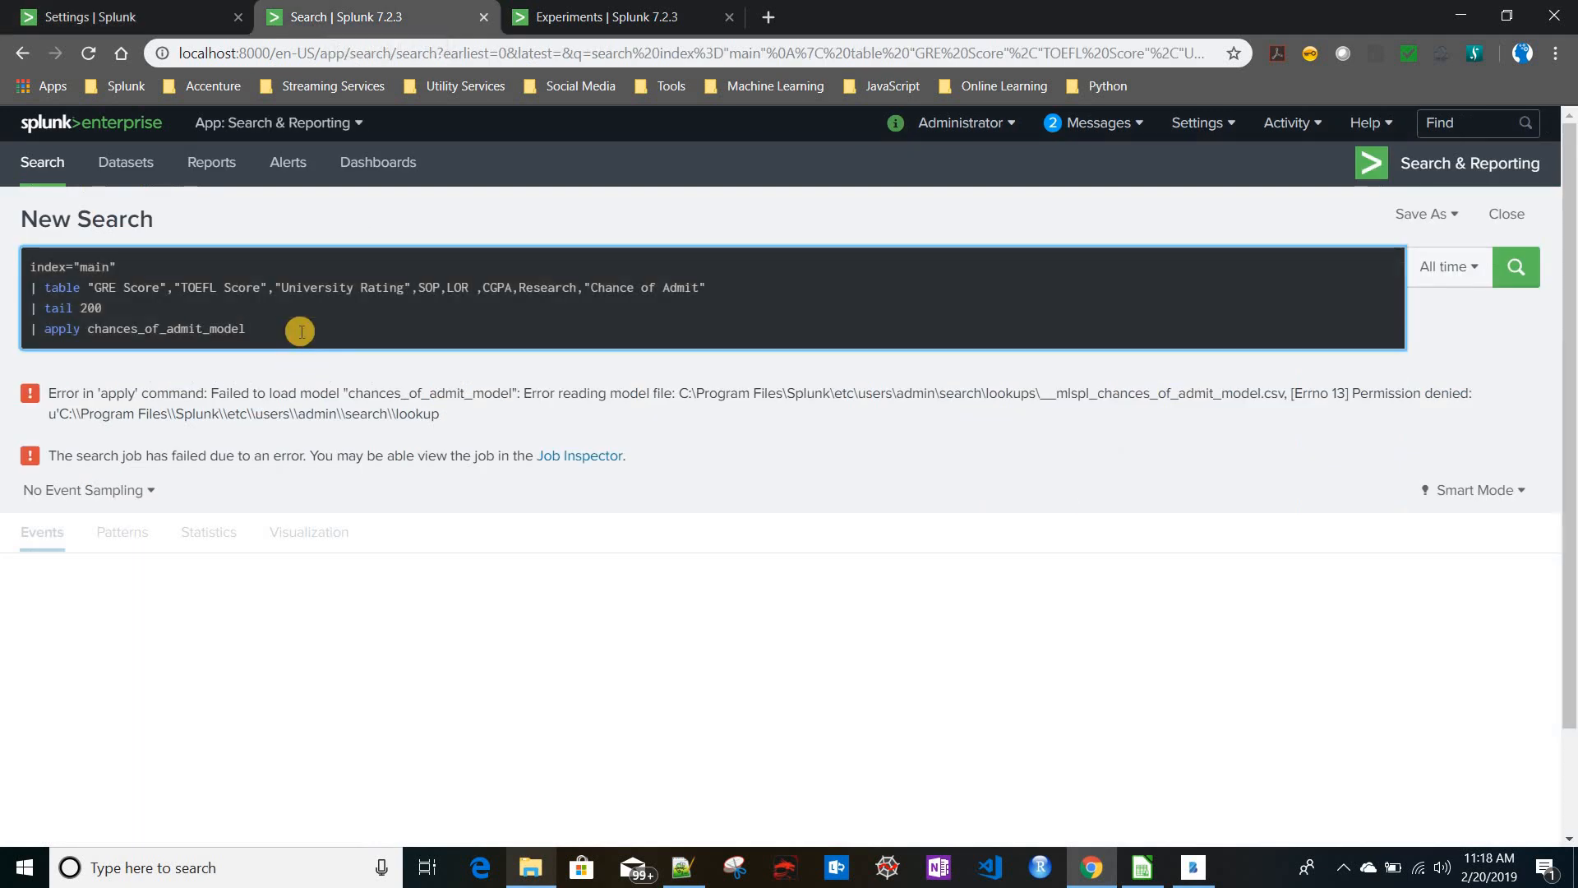
key(Return)
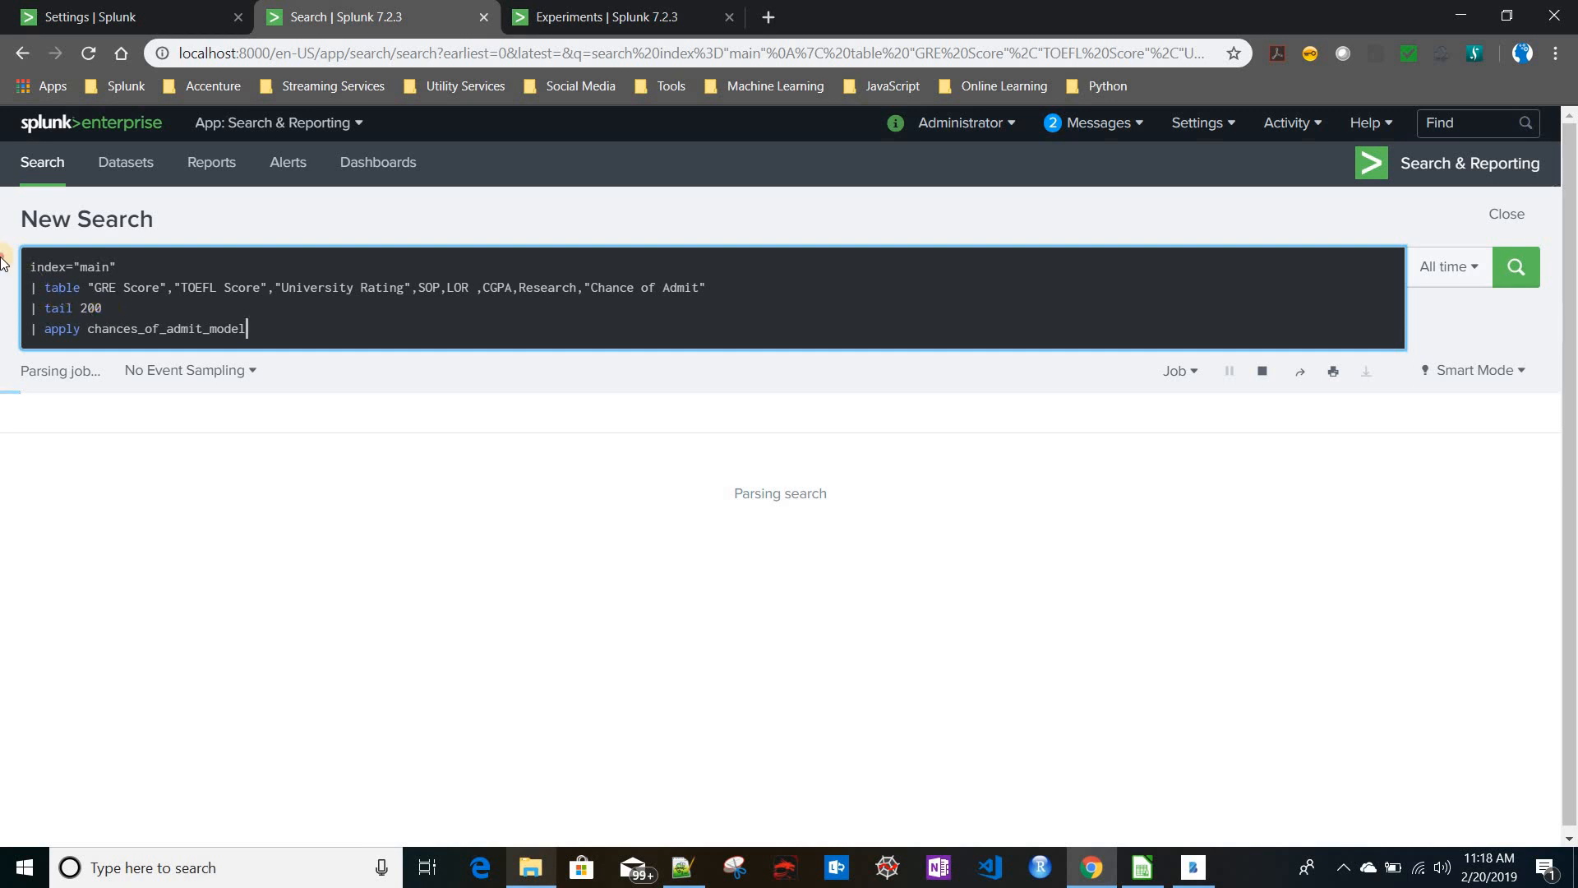
- Examine the query's table, tail and apply lines and compare the Chance of Admit column with predicted(Chance of Admit)
drag(25, 261, 205, 319)
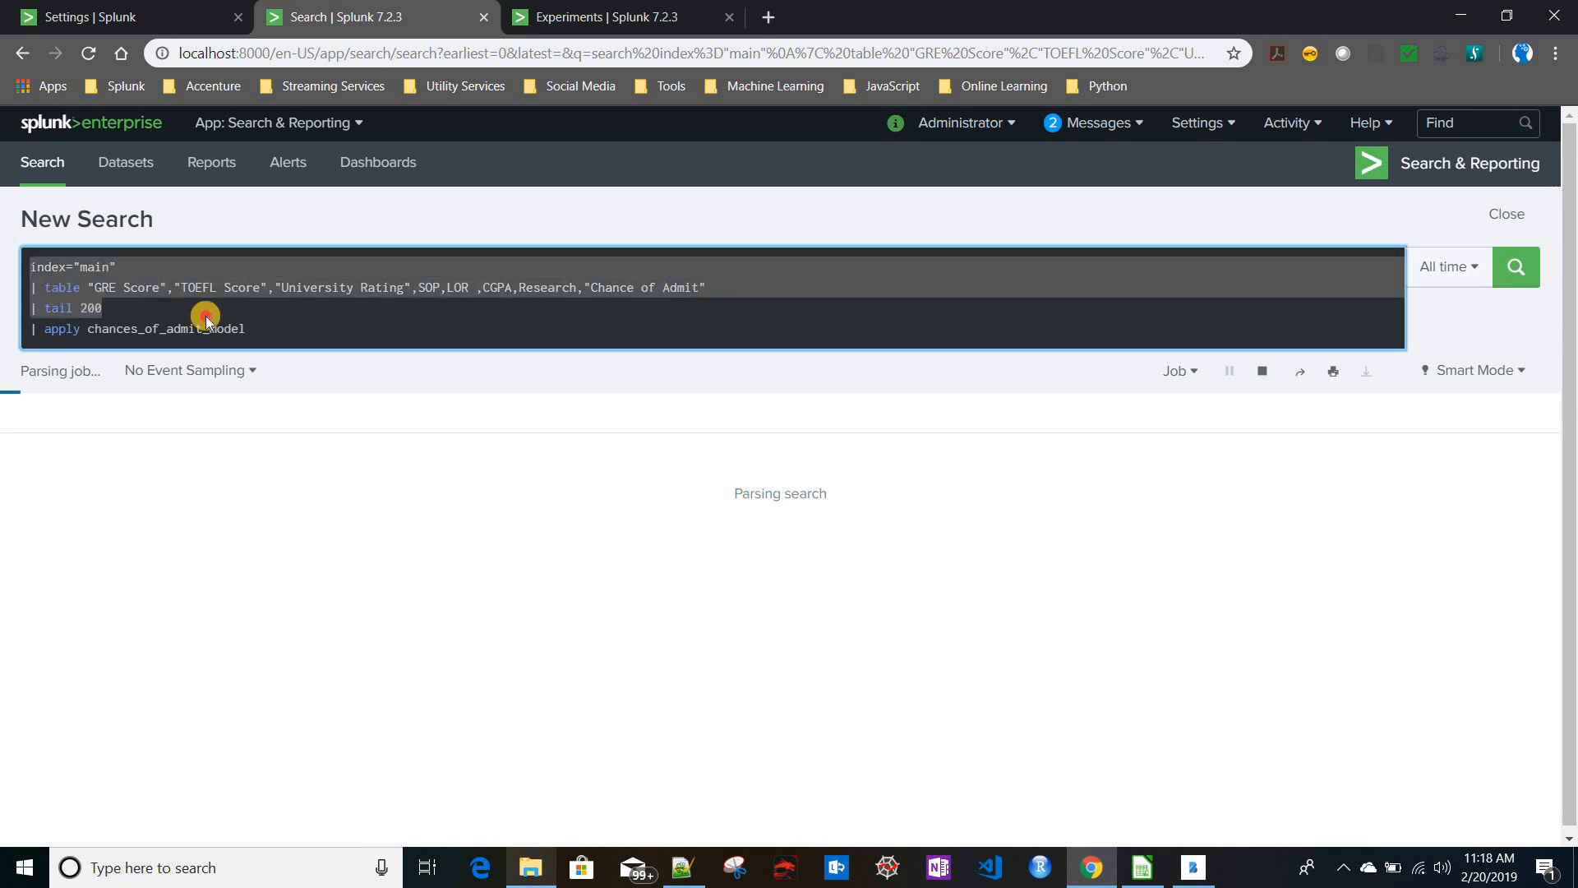
click(279, 337)
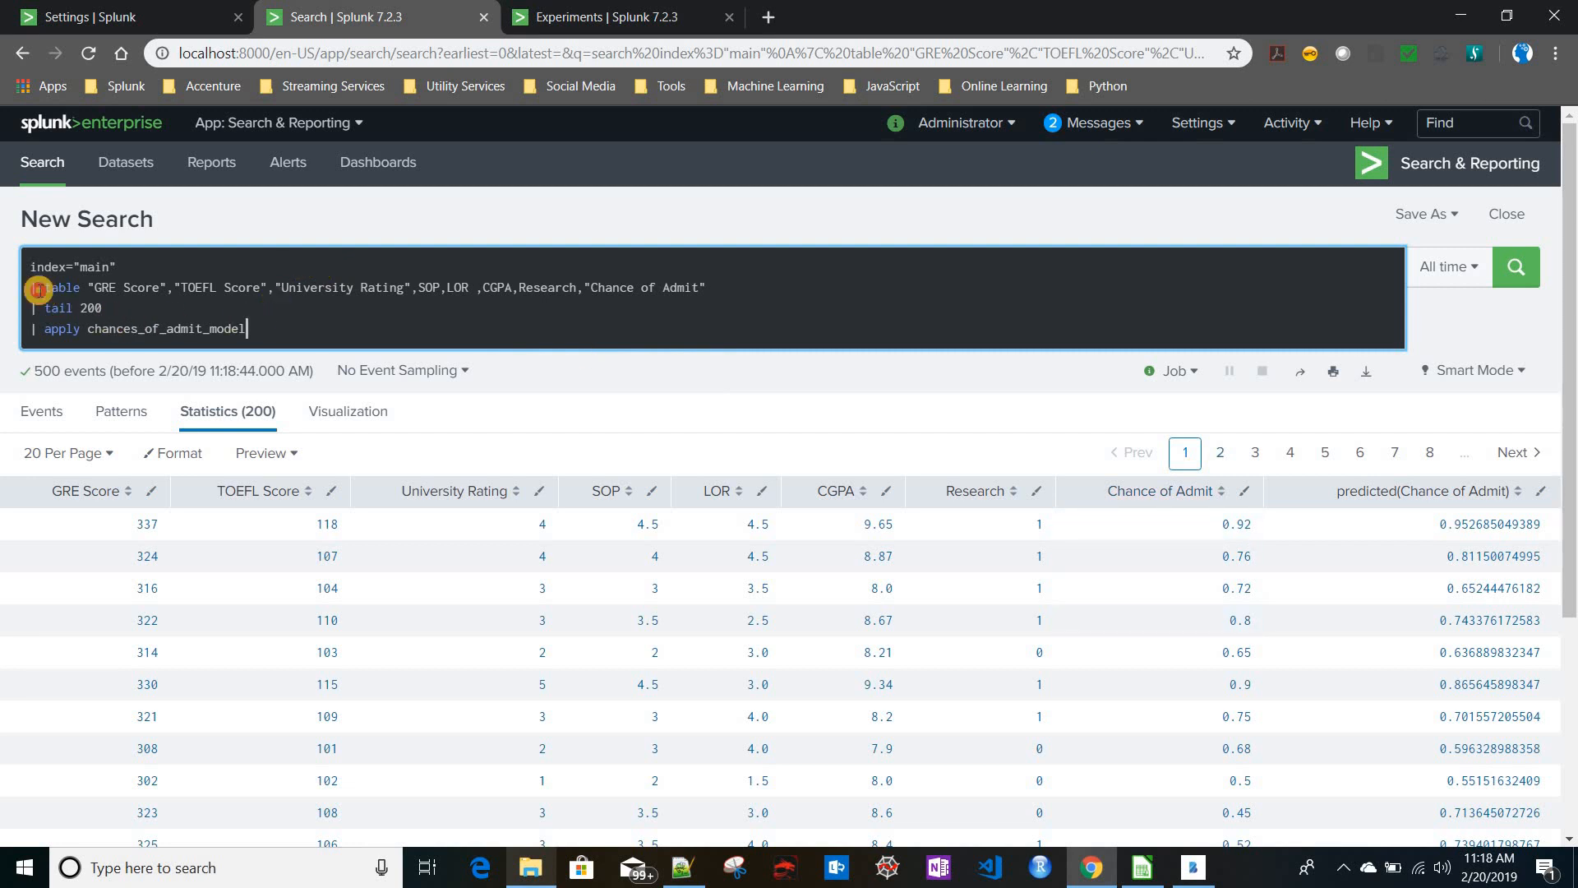
drag(36, 287, 130, 329)
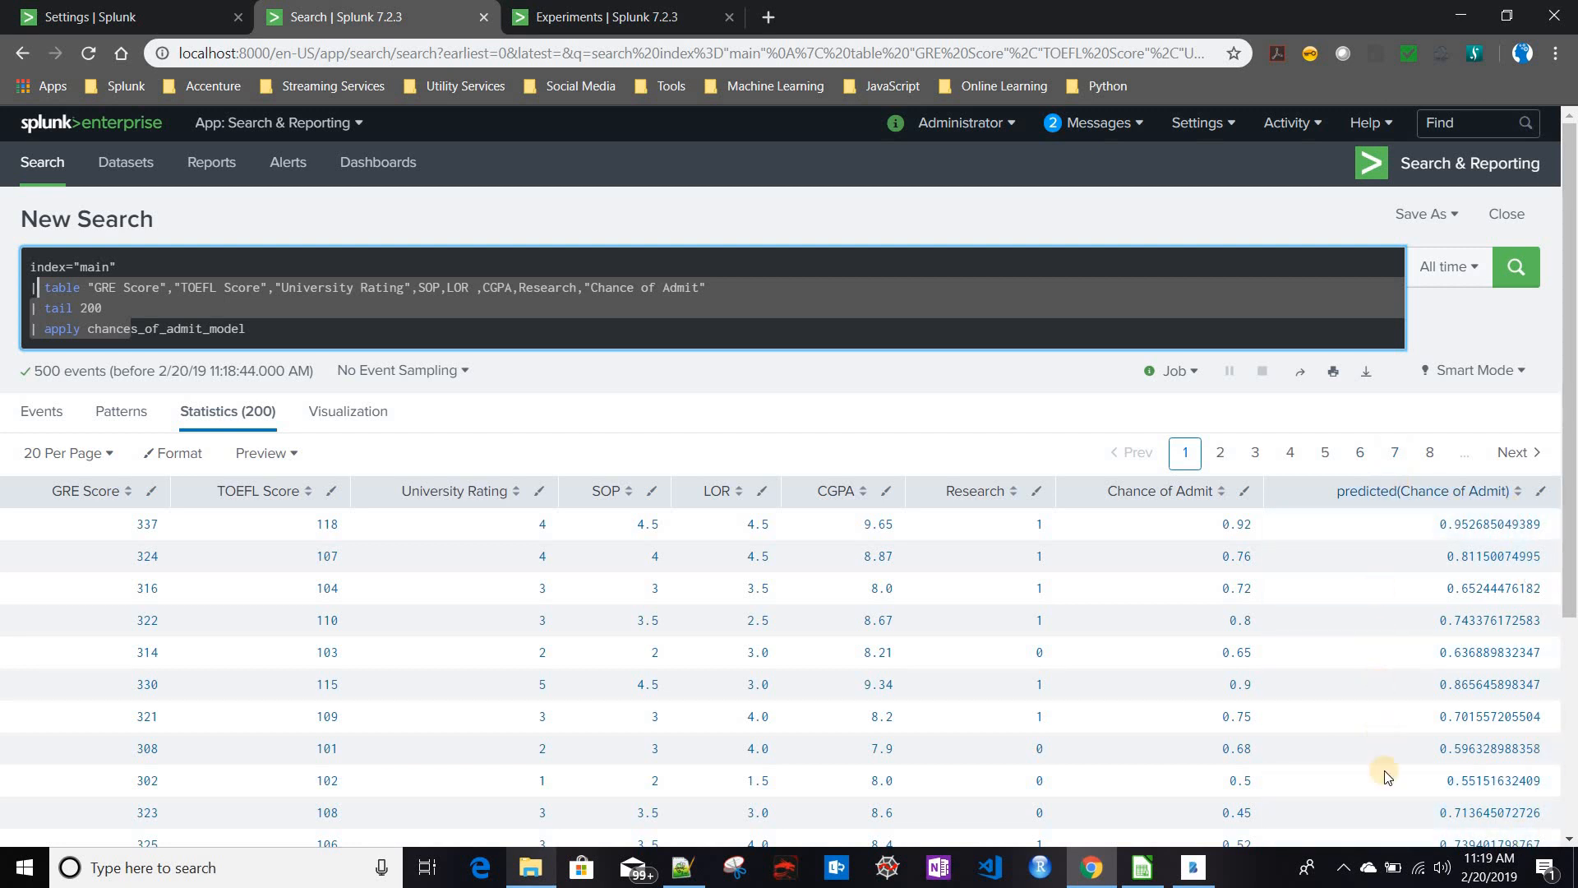
click(272, 331)
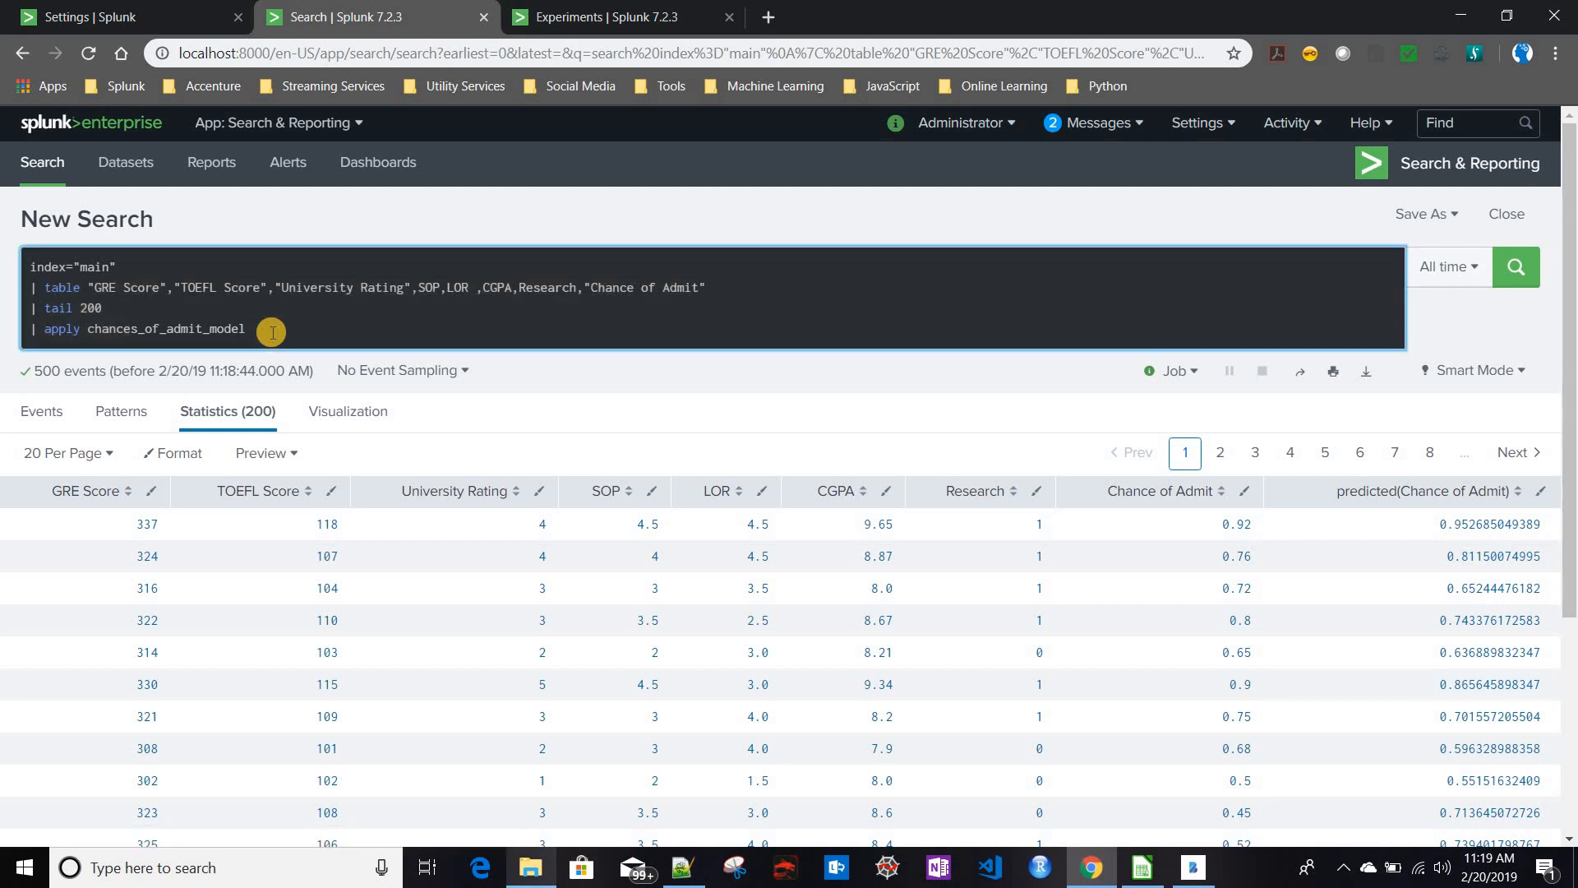
drag(38, 322, 18, 331)
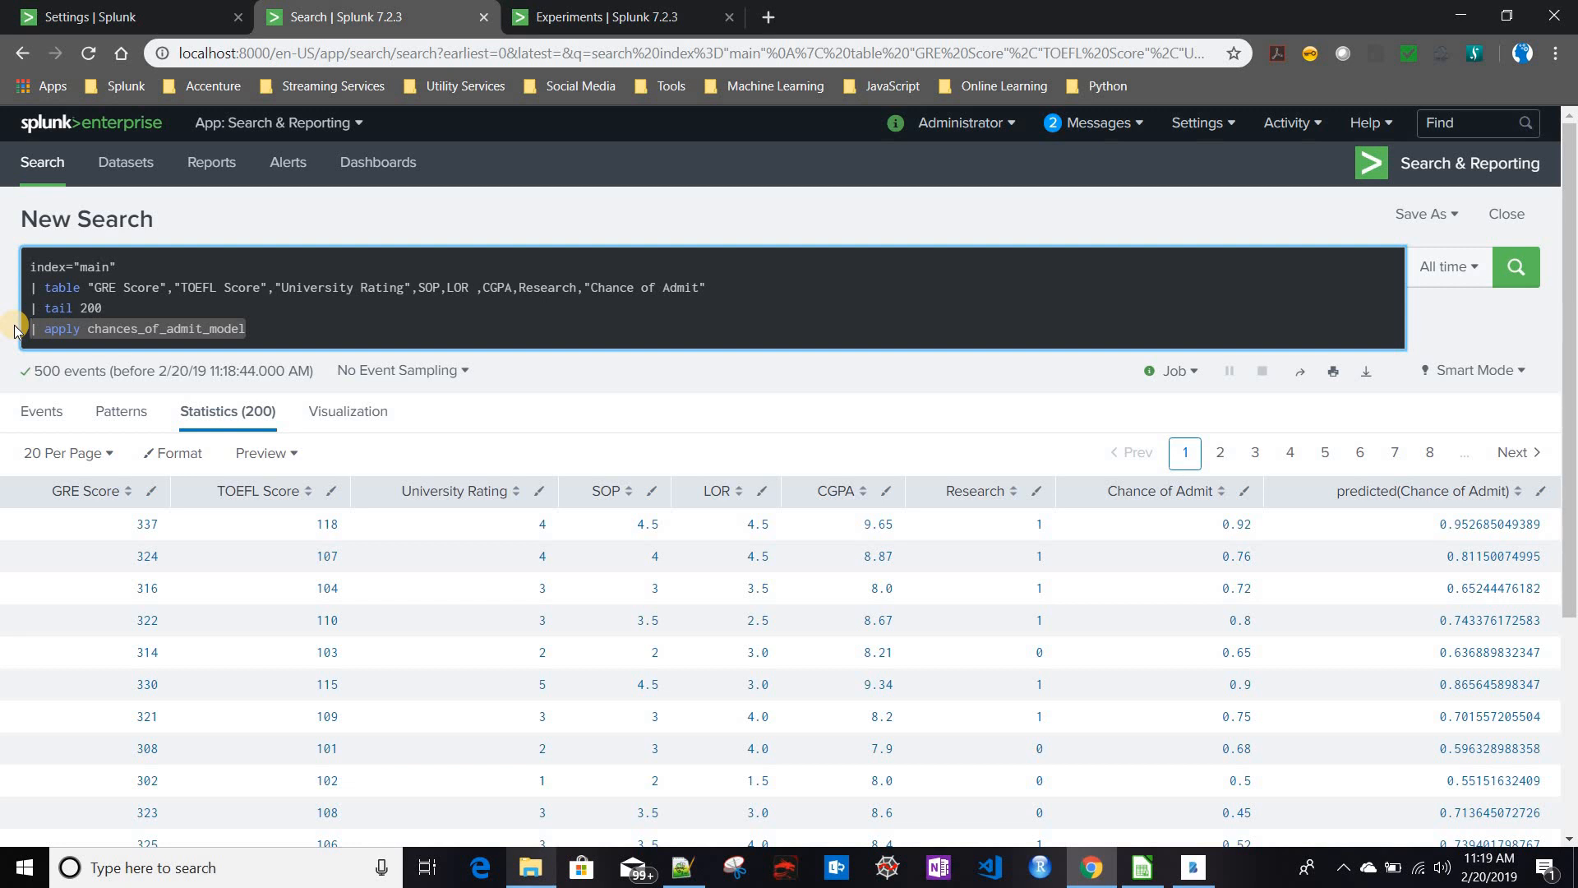
click(280, 316)
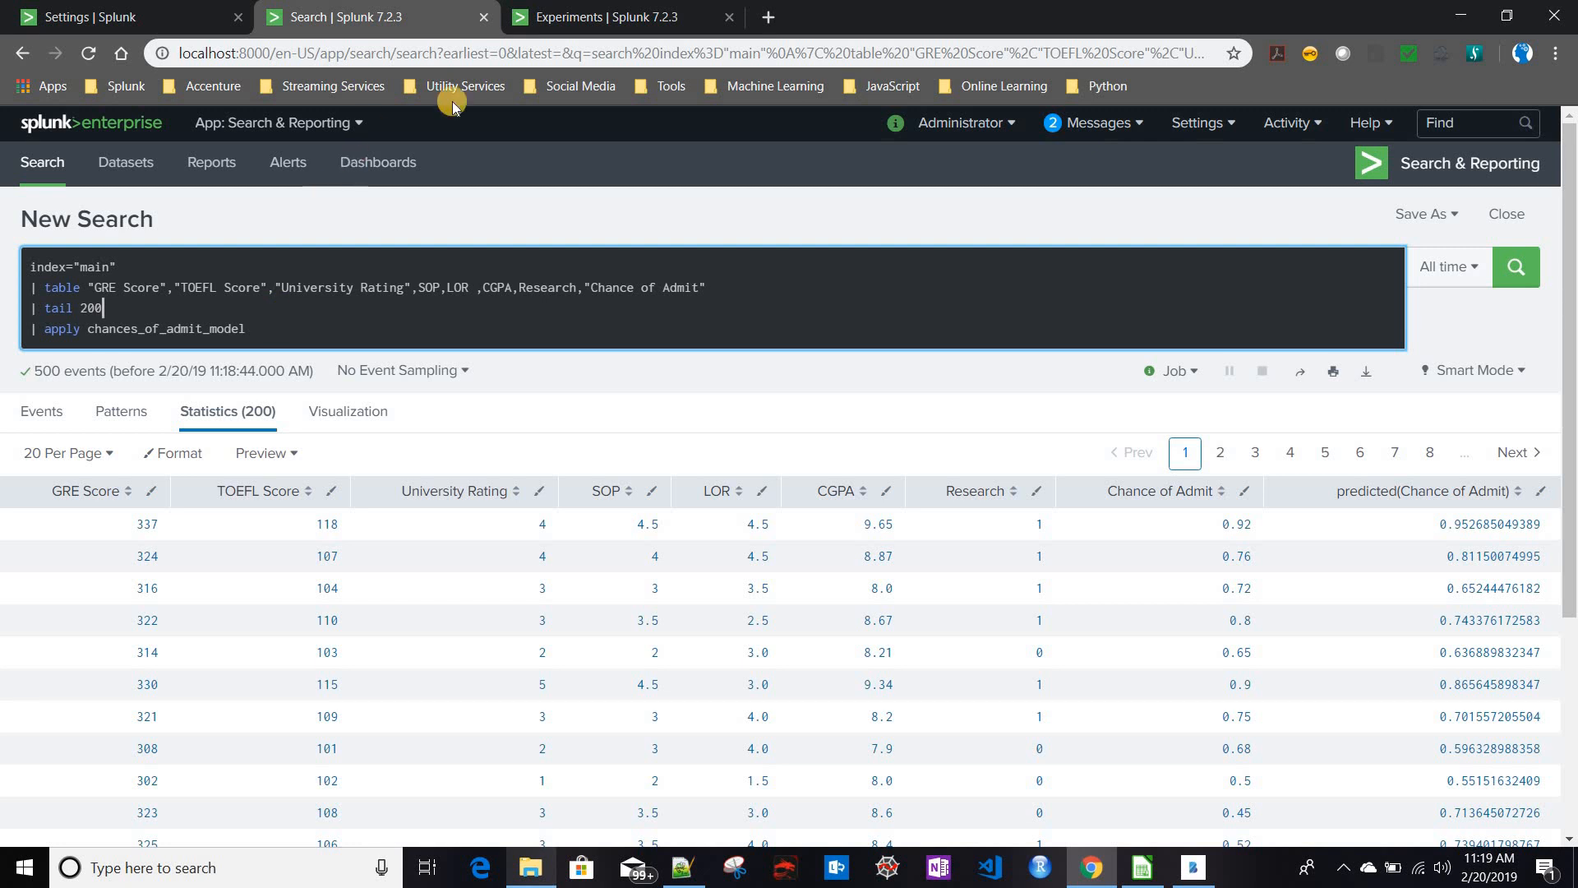
- Review the management options for the graduate_data_predictor experiment in the Machine Learning Toolkit, and close them without choosing any
click(612, 17)
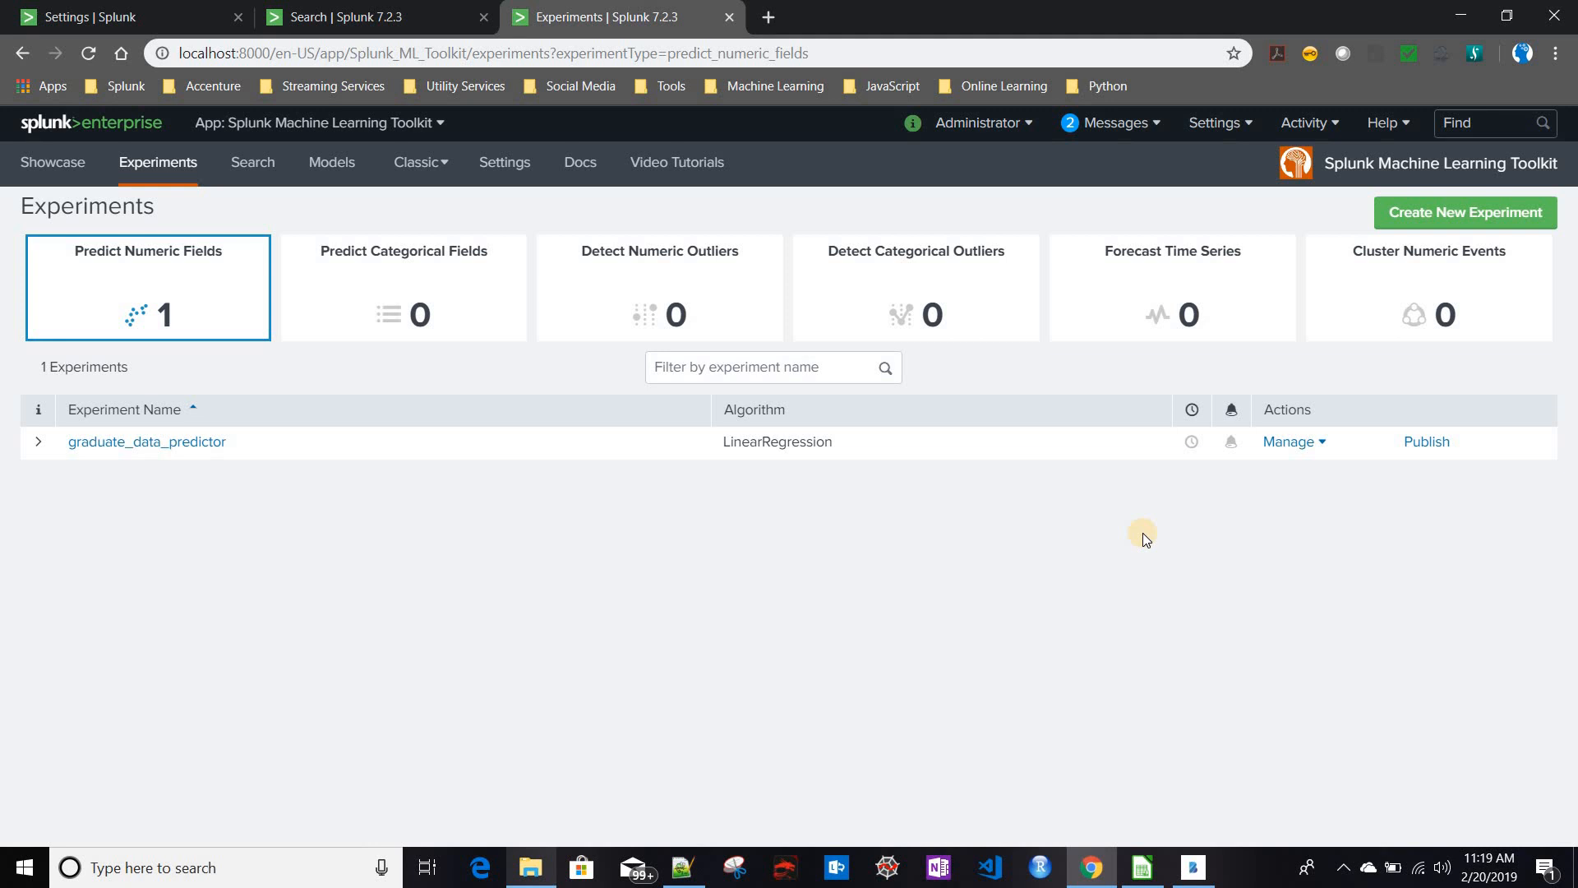
click(1319, 444)
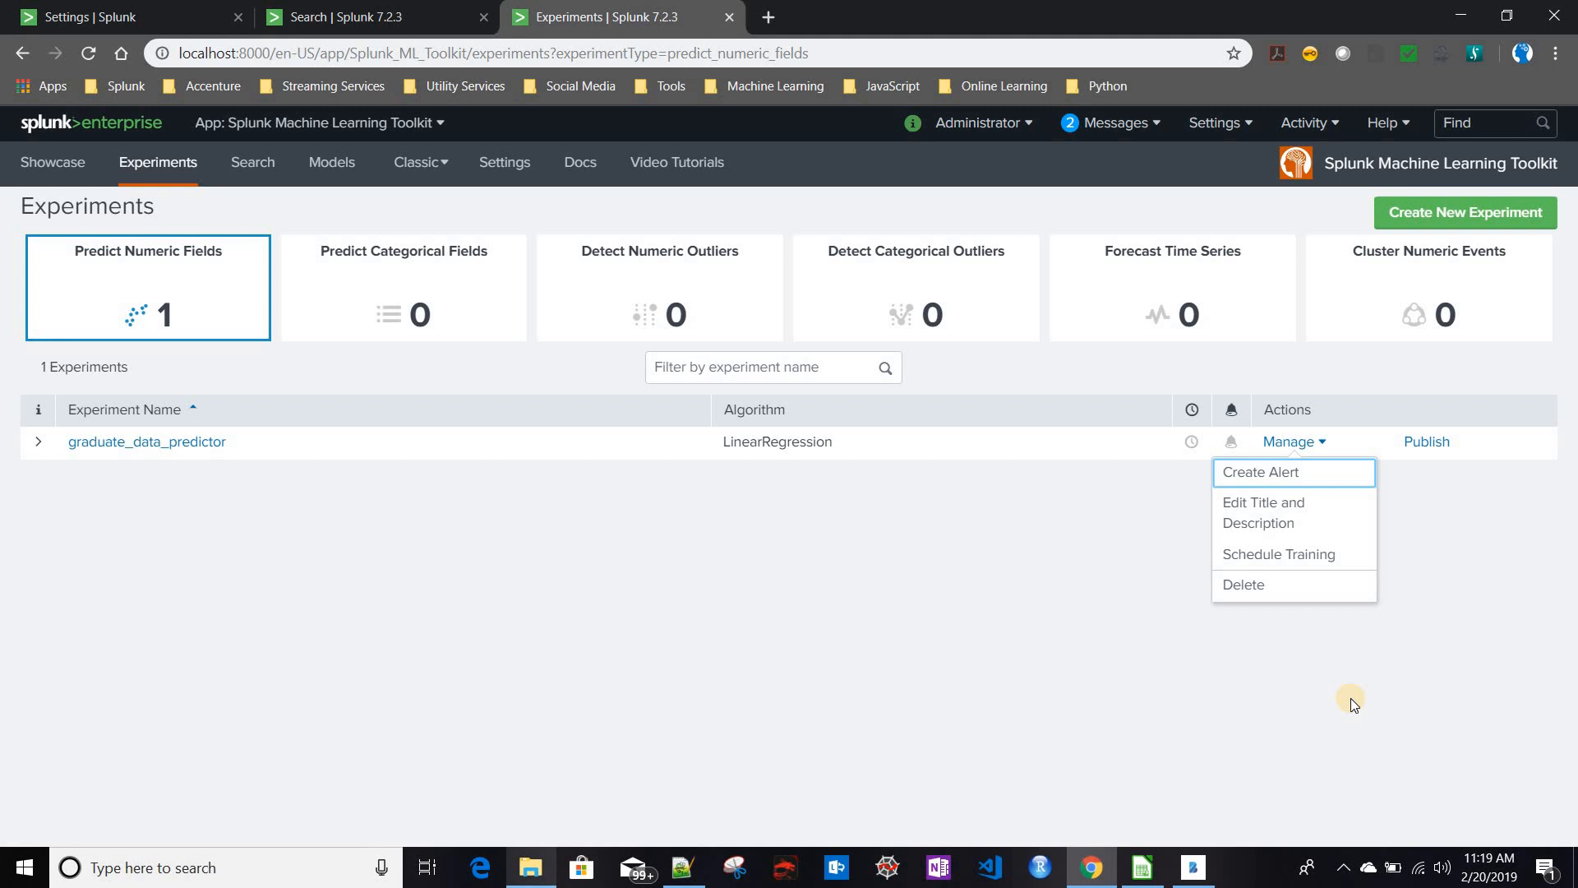
click(842, 647)
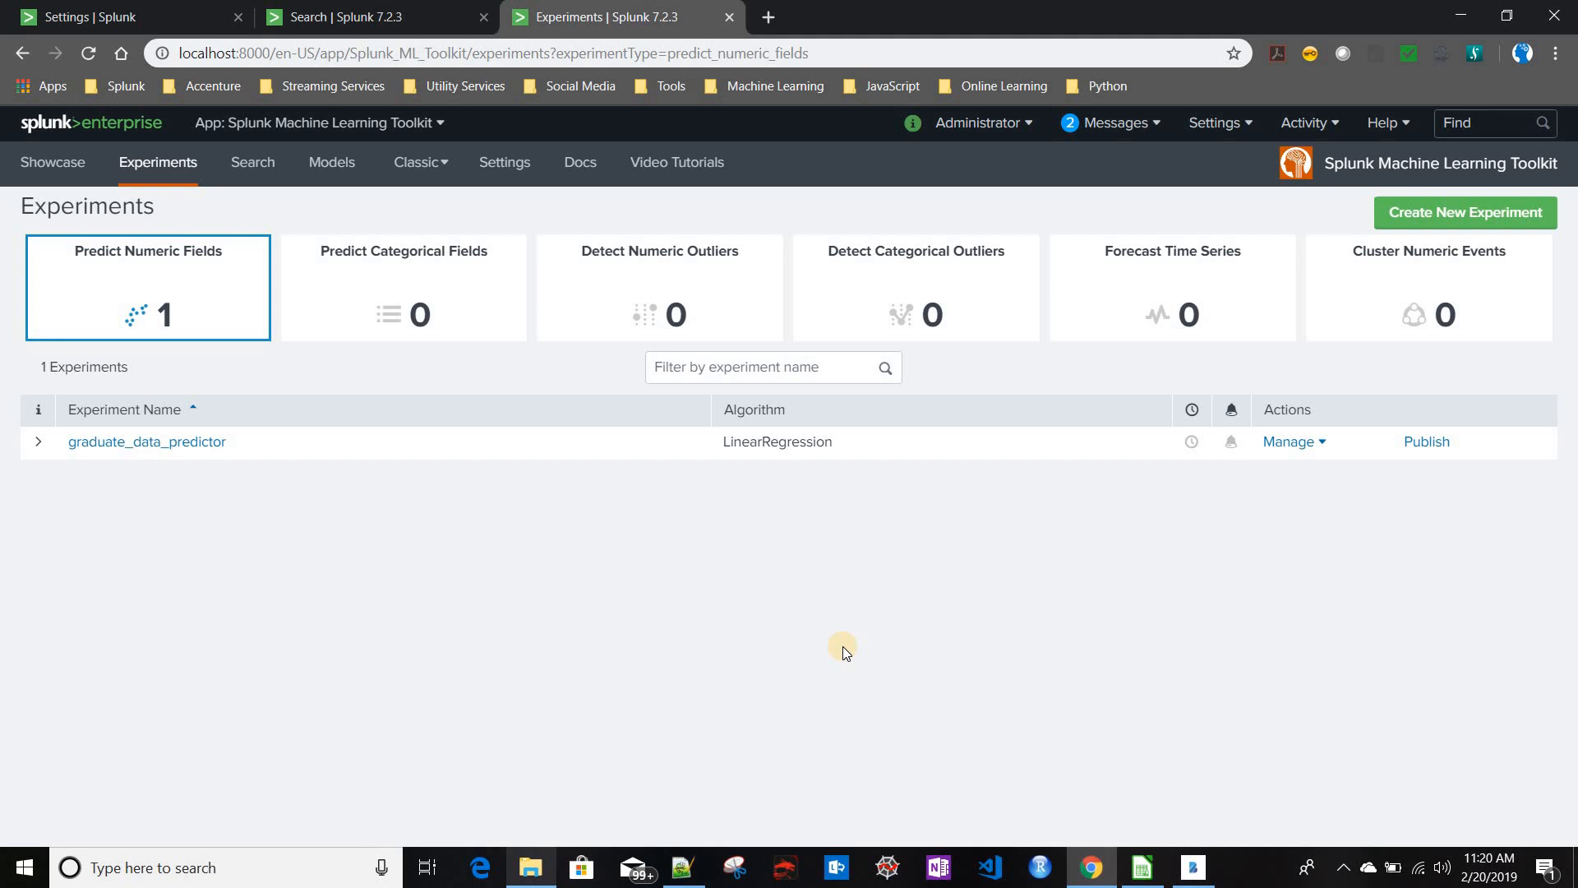